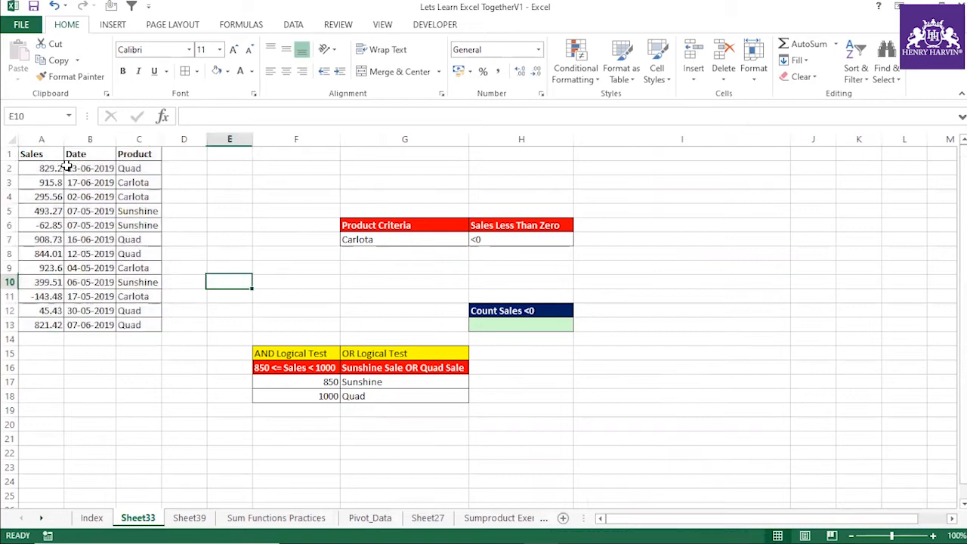
- Fill the two negative sales values, in cells A6 and A11, with orange
drag(34, 157, 136, 325)
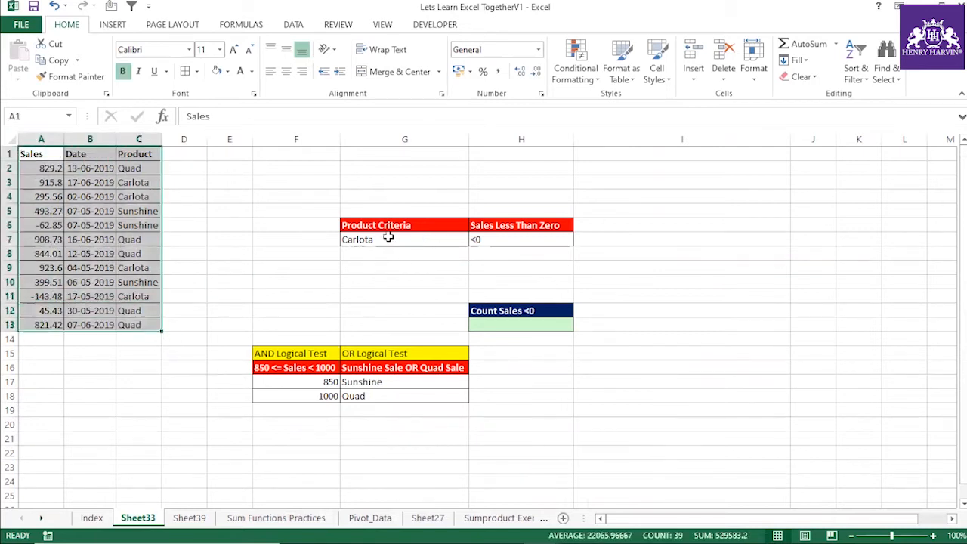
click(505, 239)
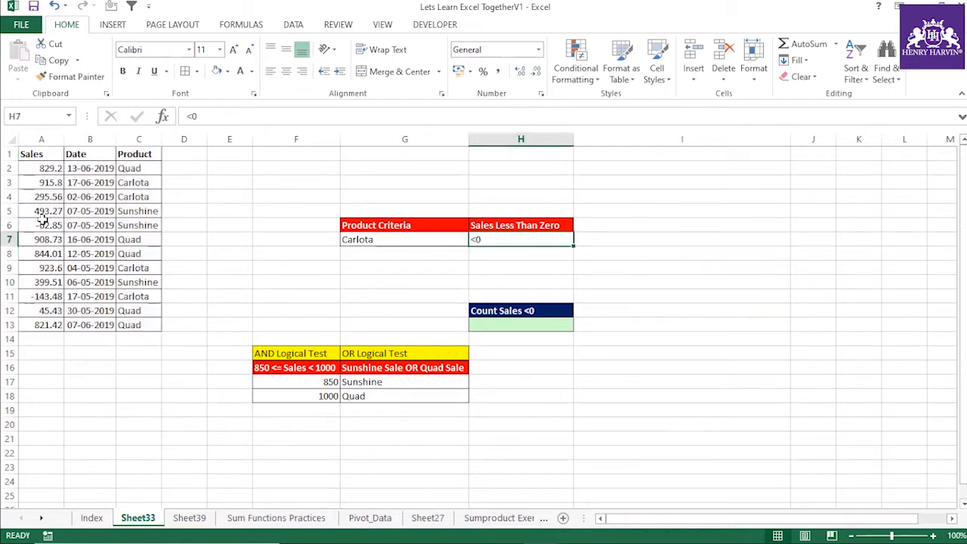
click(43, 224)
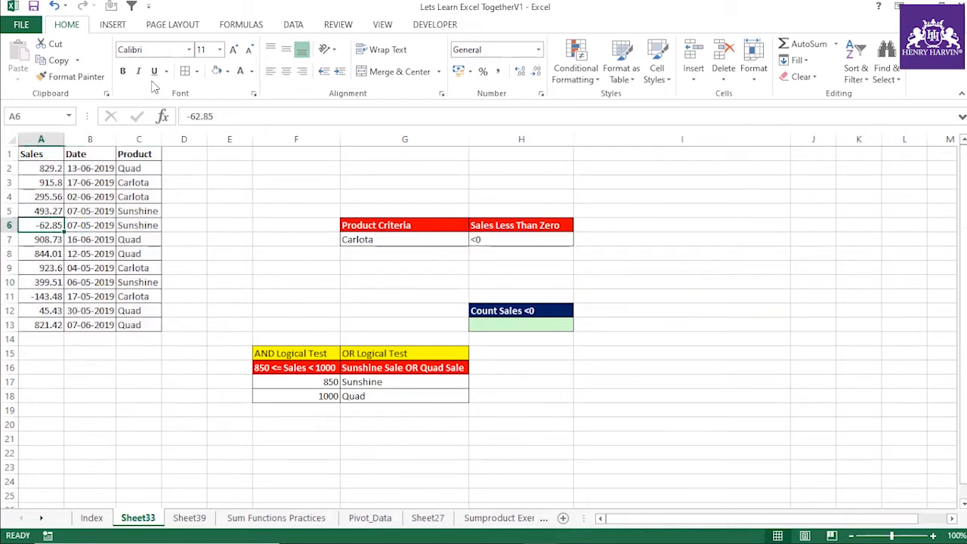
click(227, 71)
click(239, 182)
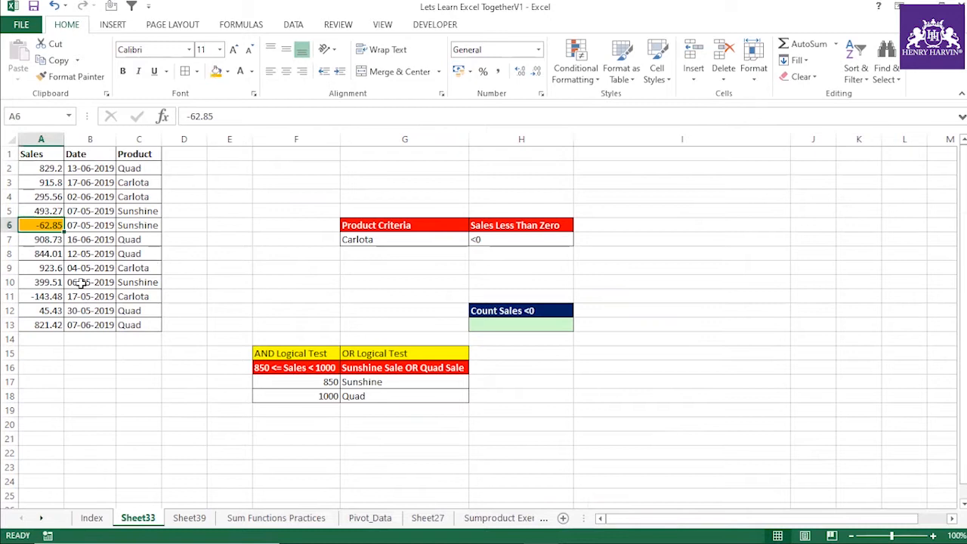
click(56, 295)
click(216, 71)
click(230, 239)
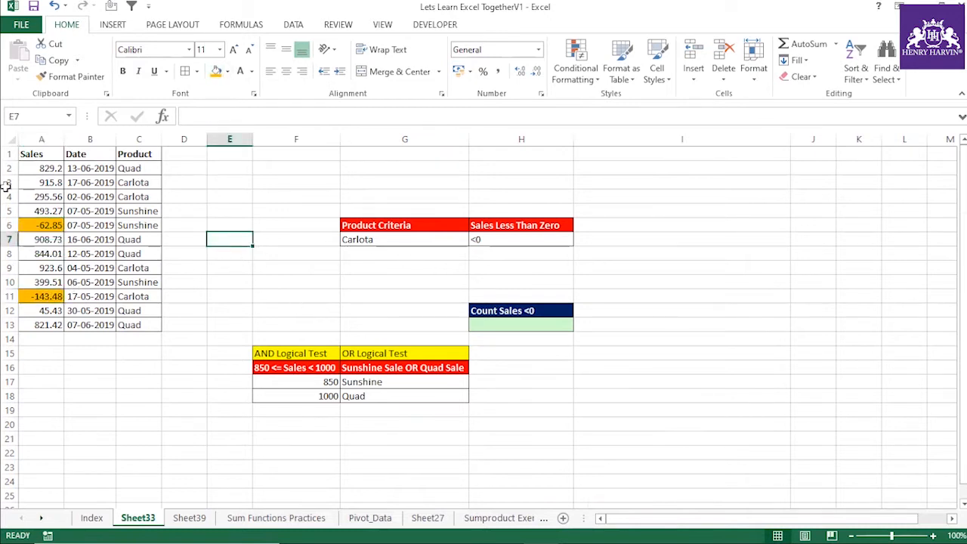
click(39, 225)
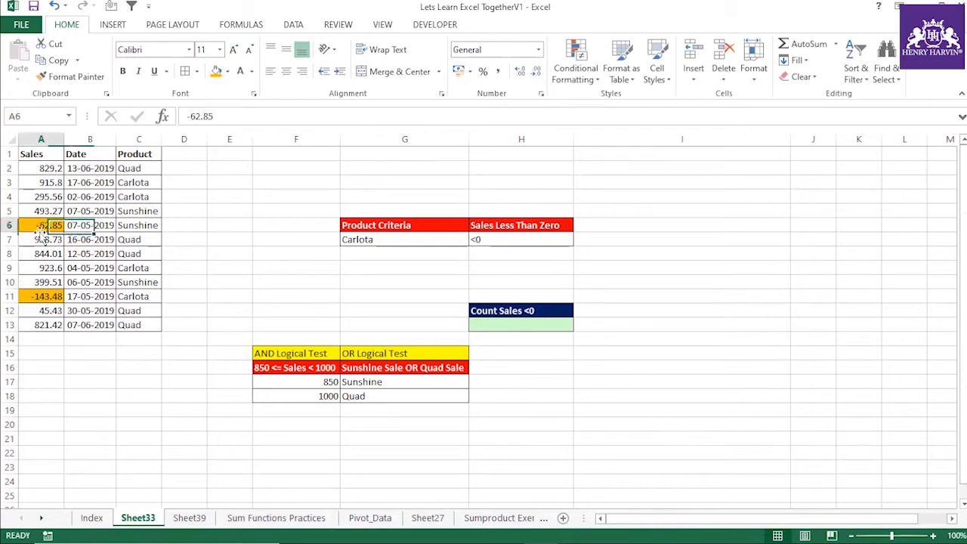
click(53, 296)
click(51, 223)
click(53, 296)
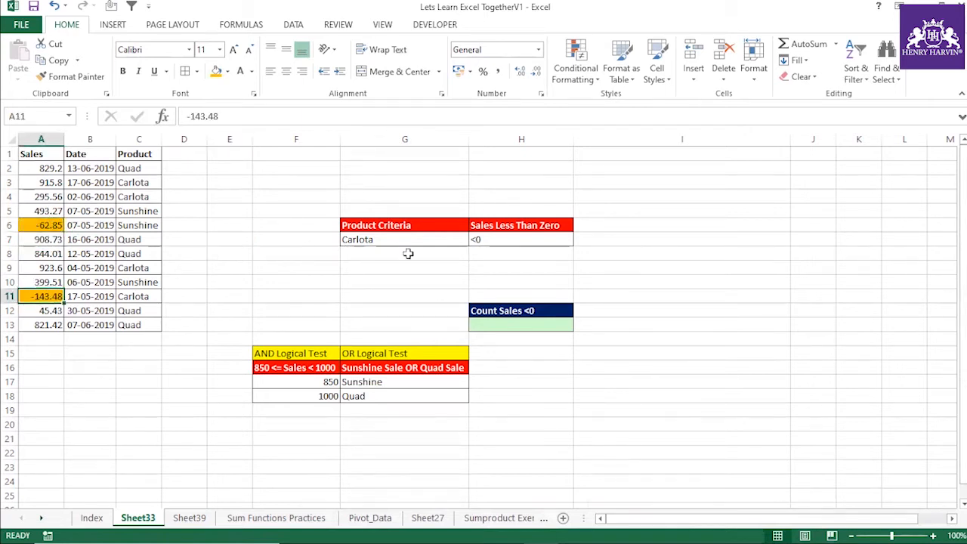
click(492, 255)
- Enter the formula =COUNTIF(A2:A13,"<0") in cell H13, below the Count Sales <0 heading
click(495, 324)
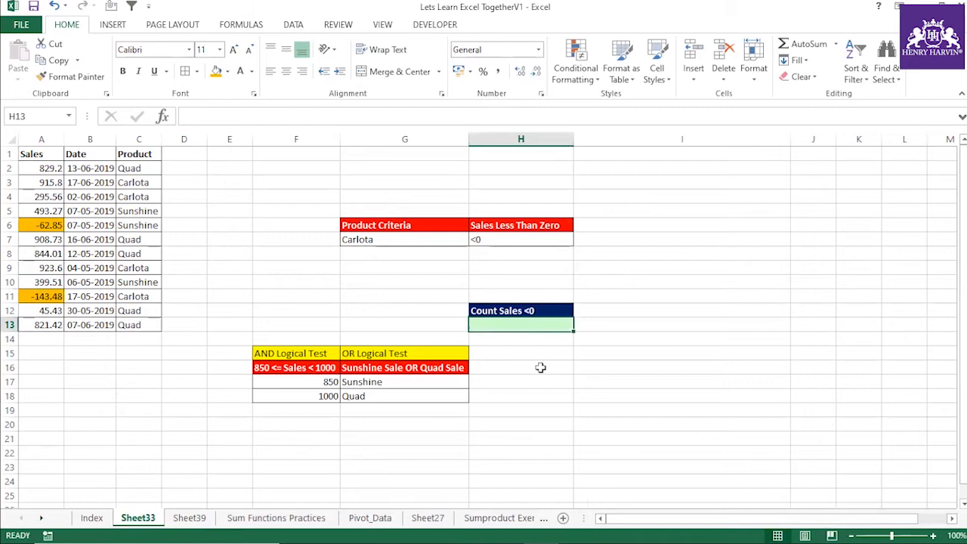
text(=co)
key(BackSpace)
key(BackSpace)
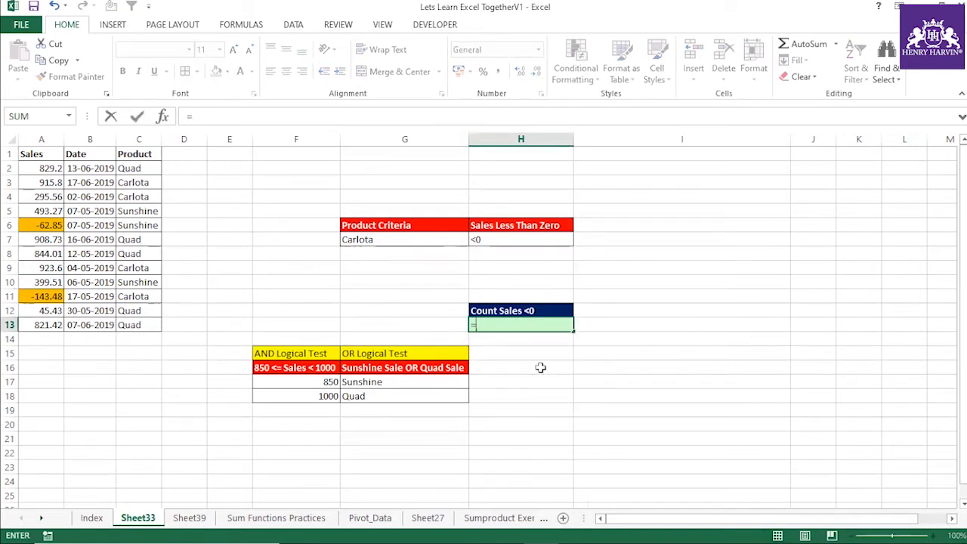
text(c)
key(BackSpace)
text(Count)
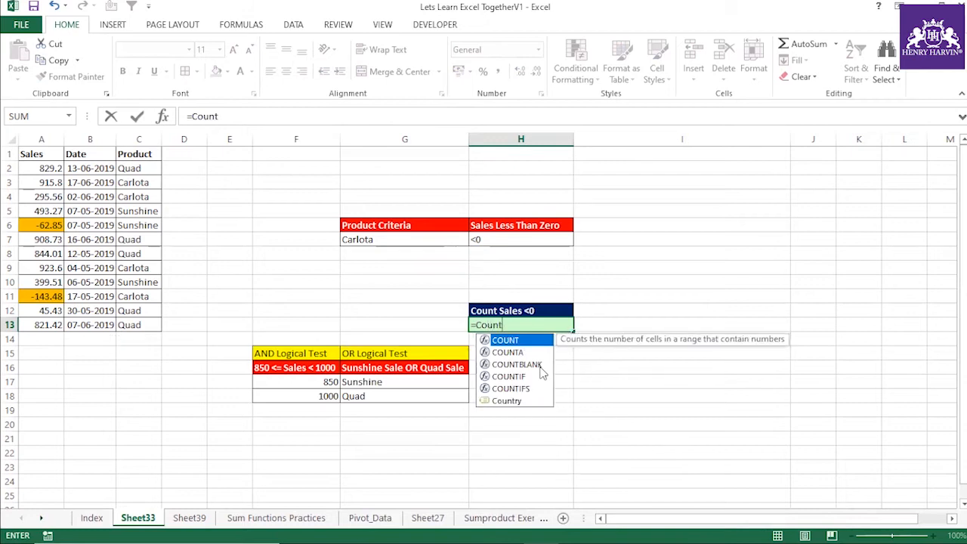
text(()
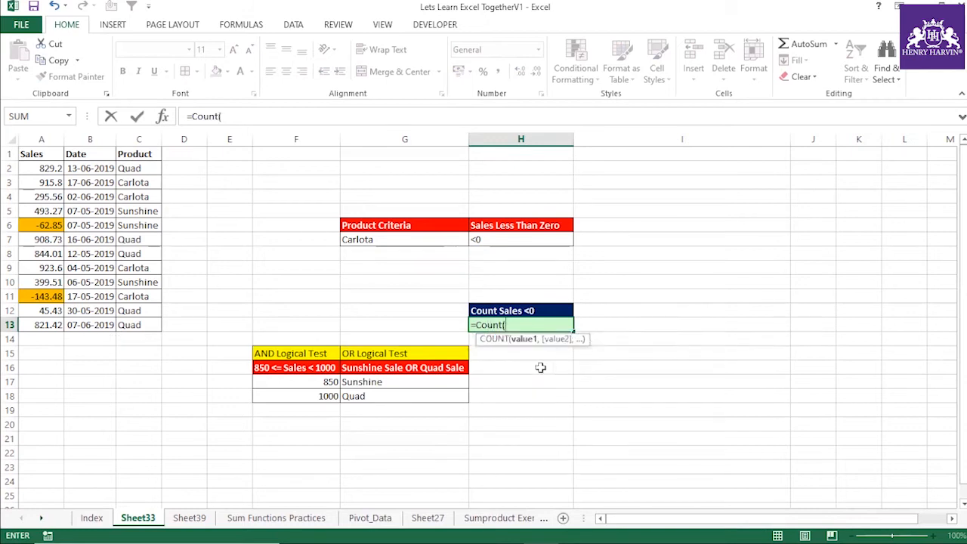
key(BackSpace)
text(if)
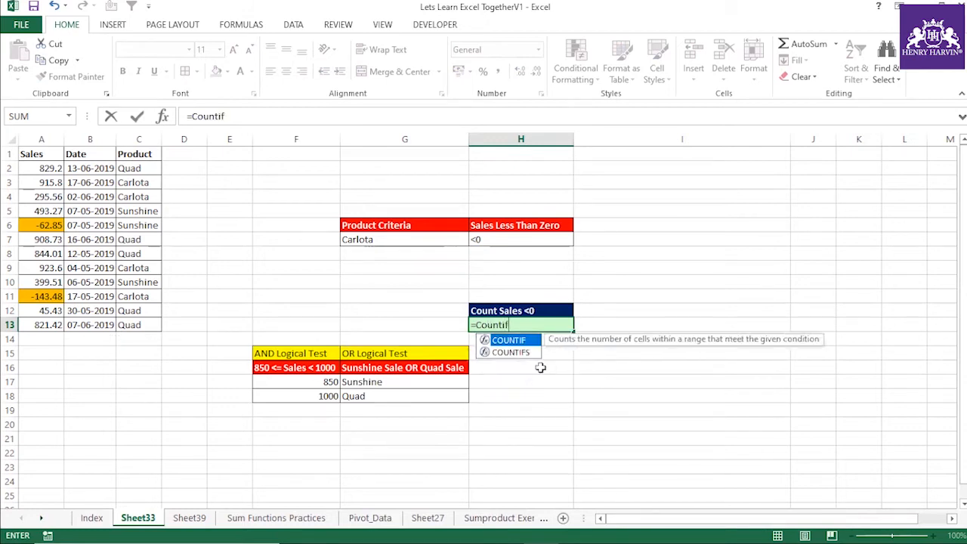
text(()
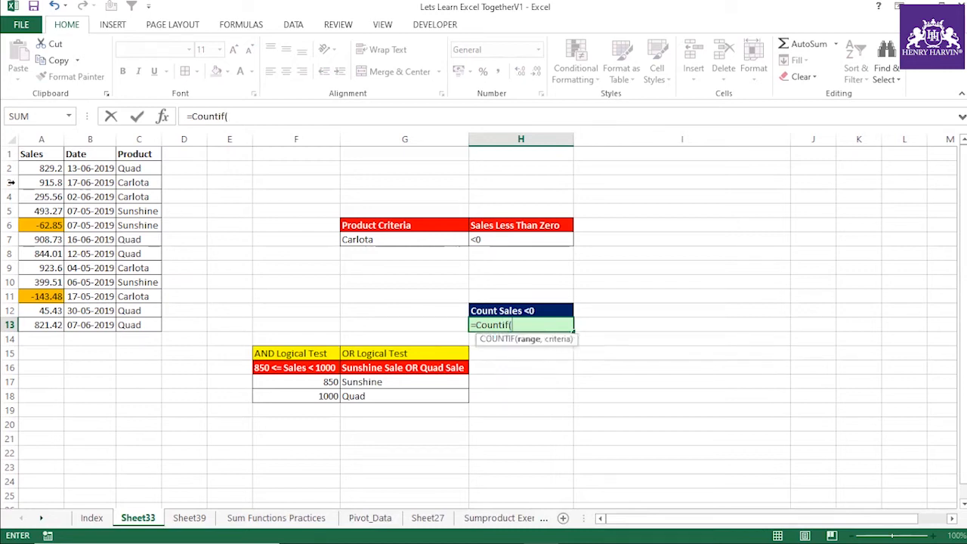
drag(24, 168, 38, 325)
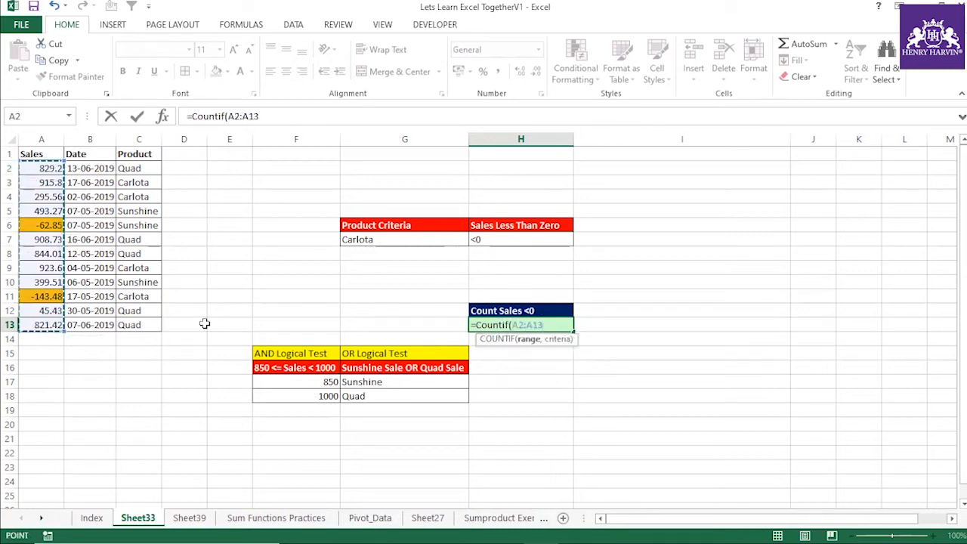
text(,"<0)
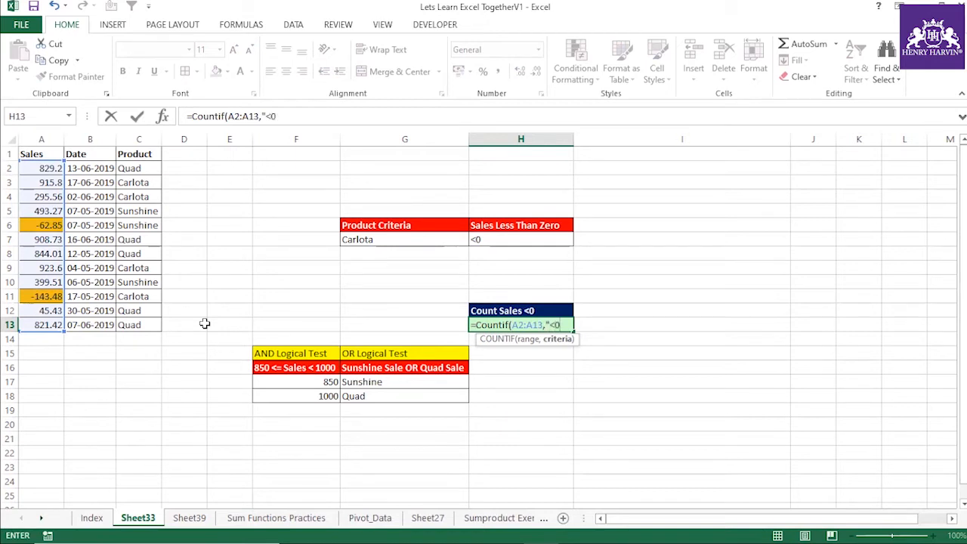
text("))
key(Return)
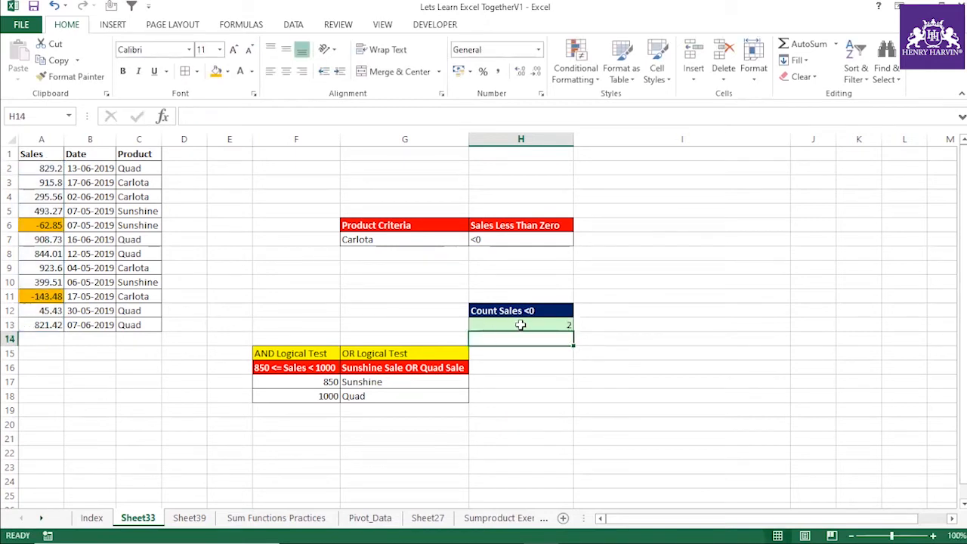
- Check the COUNTIF result against the highlighted negative sales, and examine the AND and OR logical test criteria
click(520, 324)
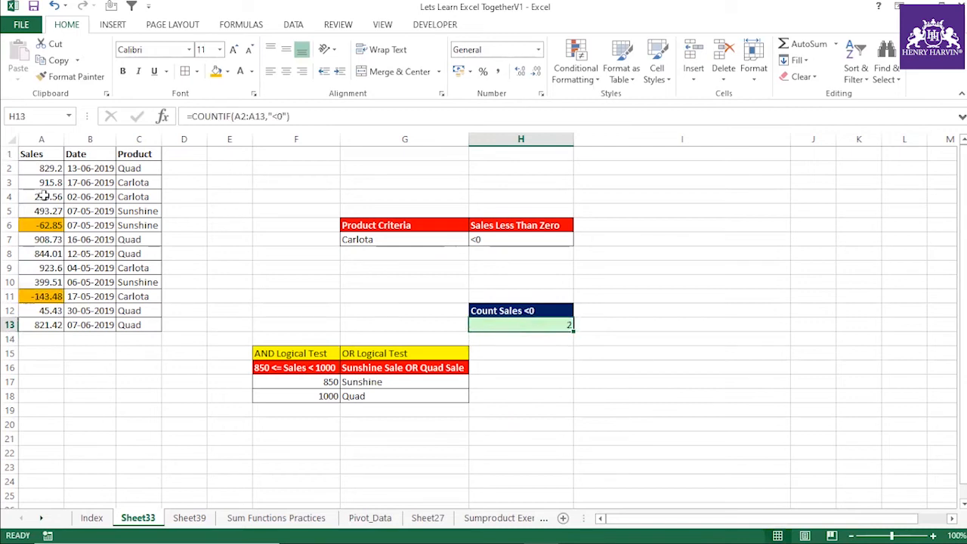
click(48, 226)
click(54, 296)
click(49, 226)
click(53, 294)
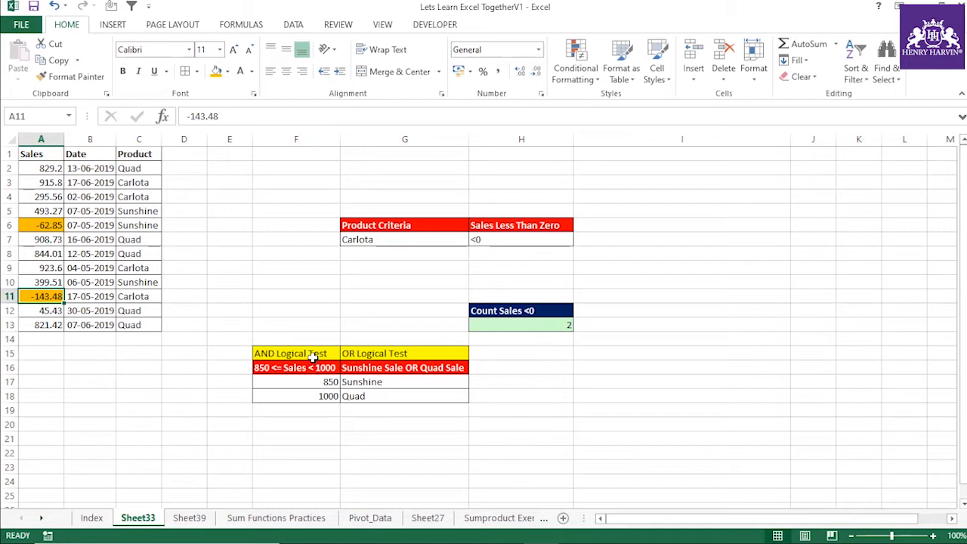
click(292, 367)
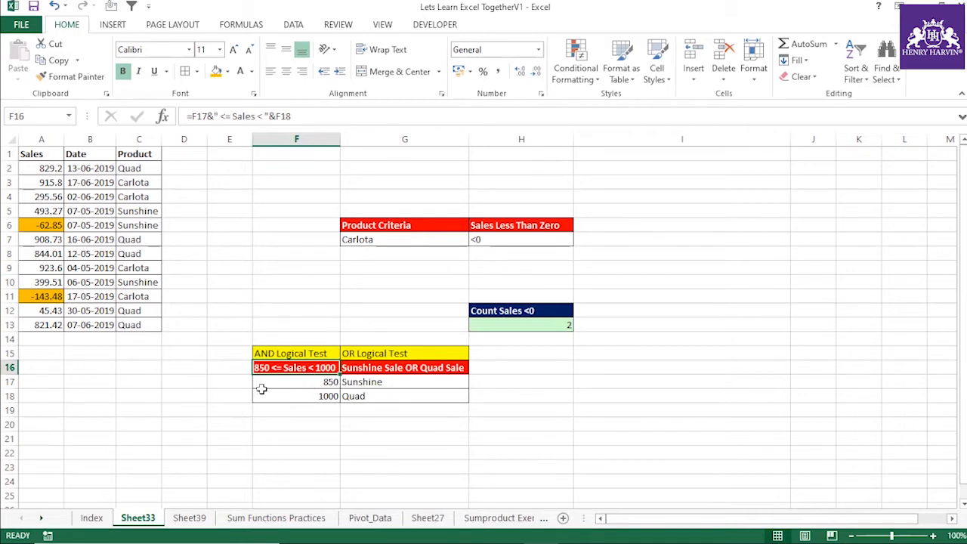
click(372, 409)
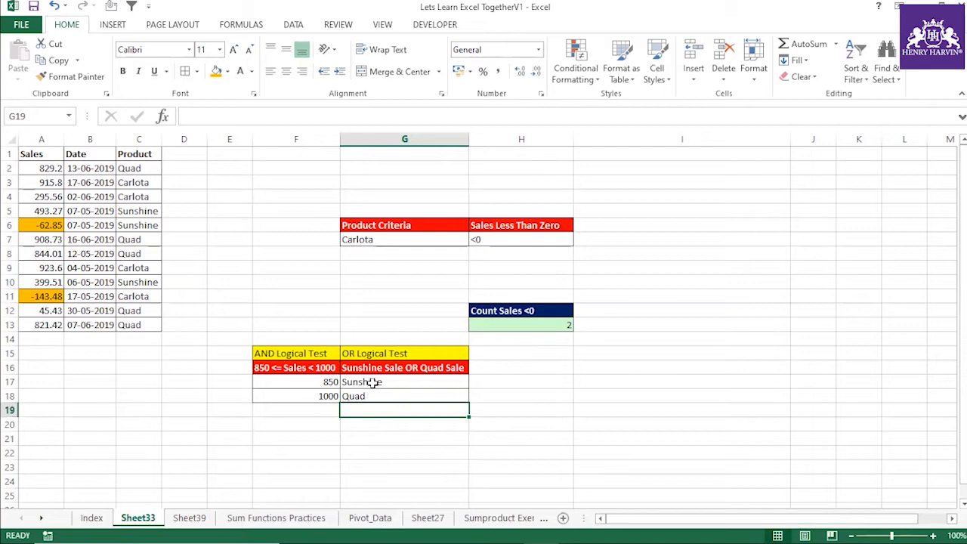
click(368, 451)
drag(380, 382, 374, 390)
click(378, 451)
click(367, 438)
click(370, 424)
click(367, 409)
drag(365, 383, 367, 392)
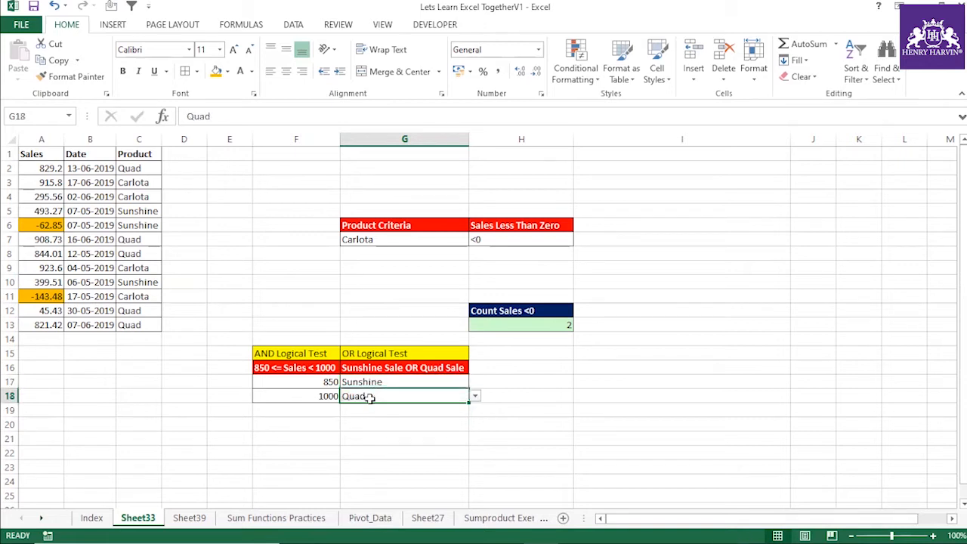
- Enter the formula =SUMIF(C2:C13,G17:G18,A2:A13) in cell G19 for the Sunshine or Quad sales
click(378, 409)
text(=s)
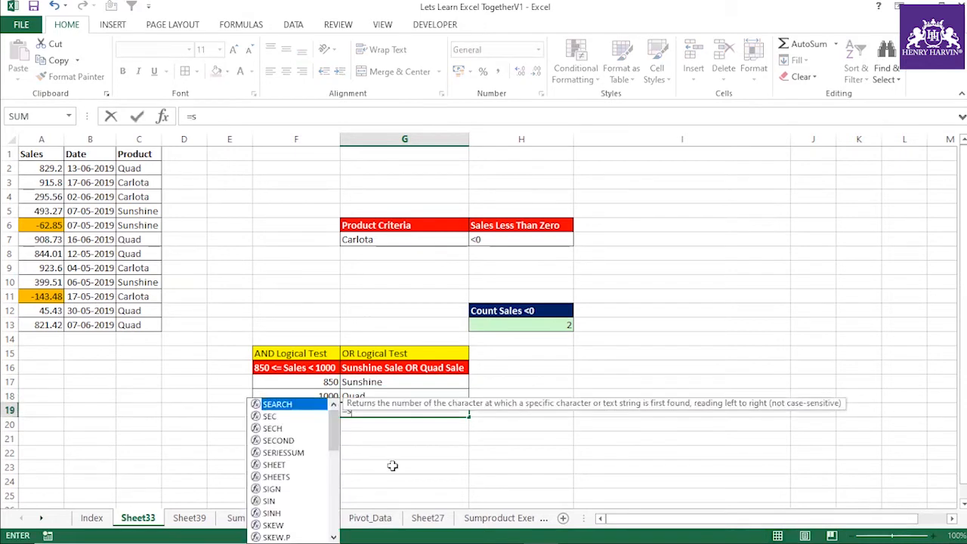
text(umi)
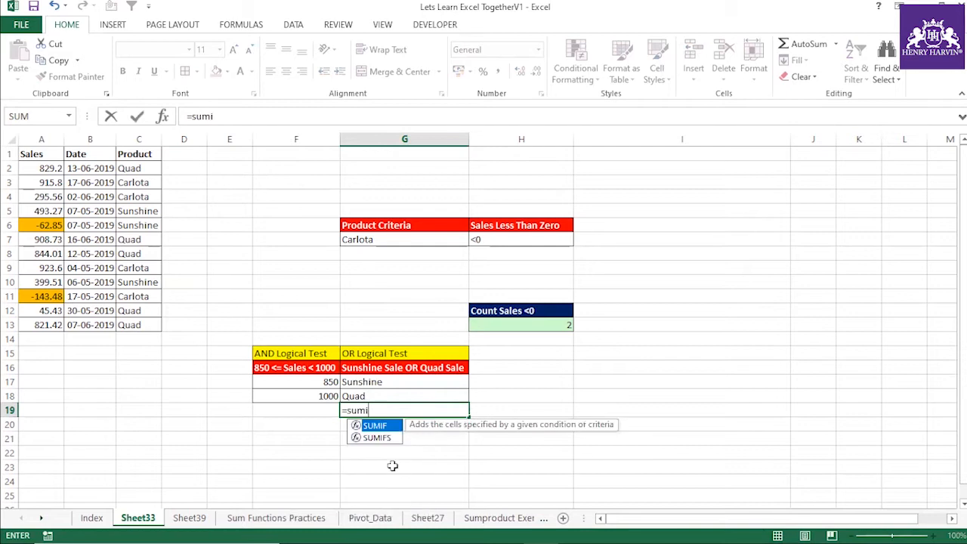
text(fs)
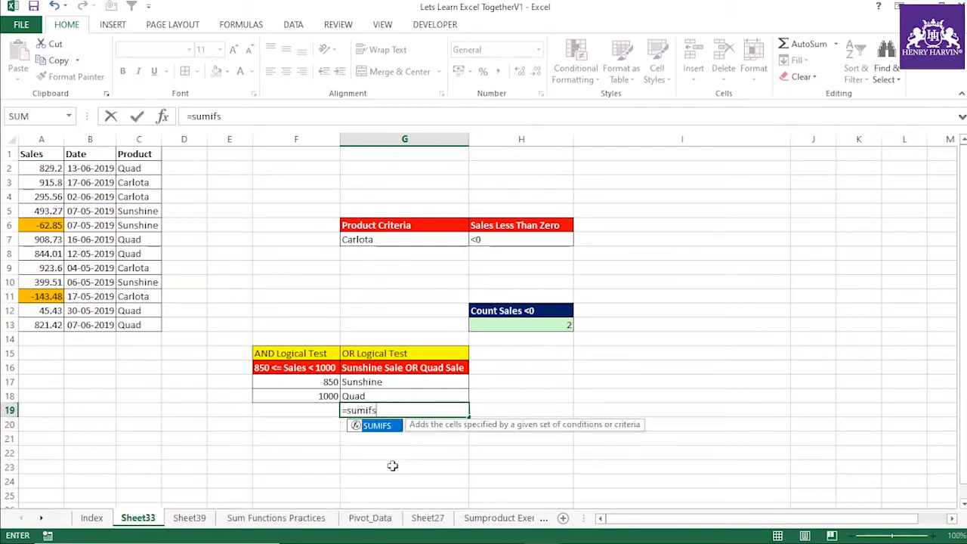
key(BackSpace)
text(()
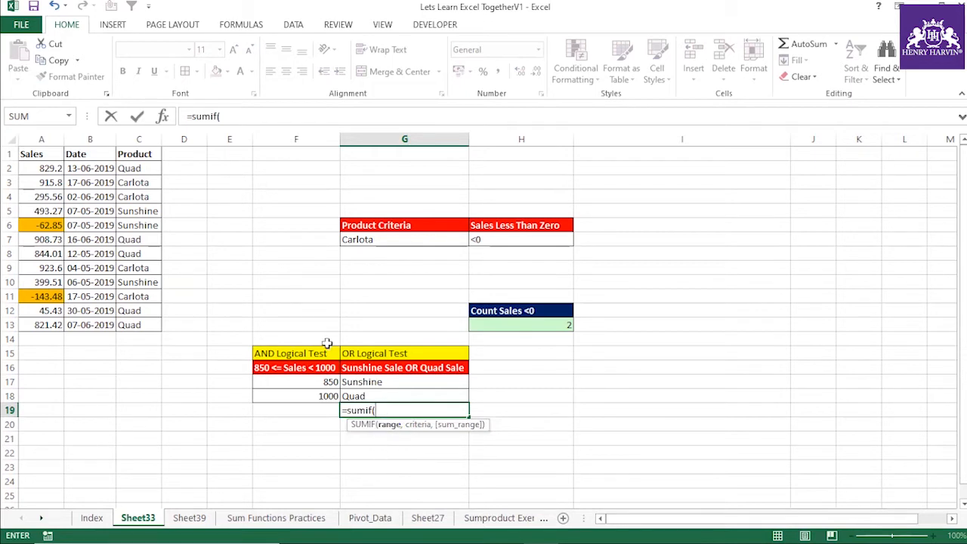
drag(133, 167, 139, 323)
text(,)
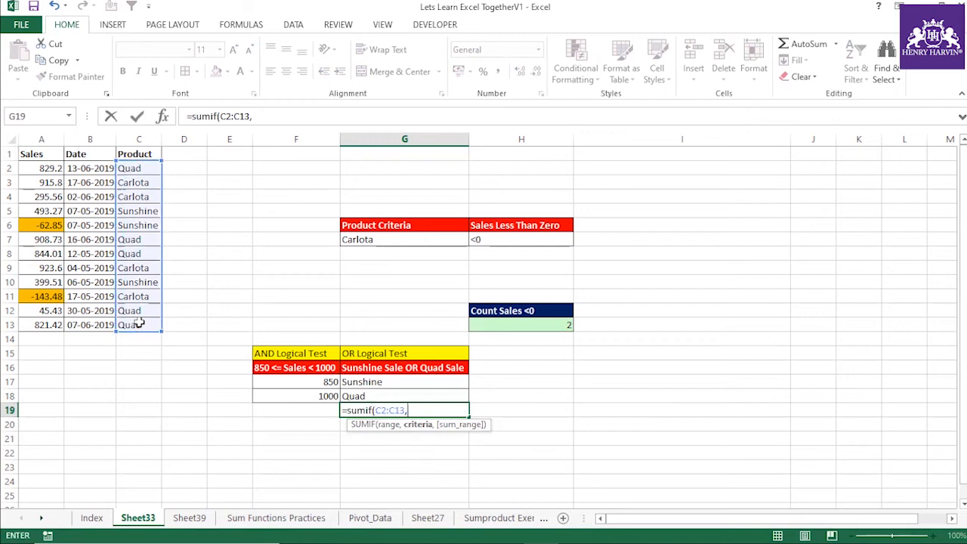
click(365, 382)
drag(365, 382, 364, 396)
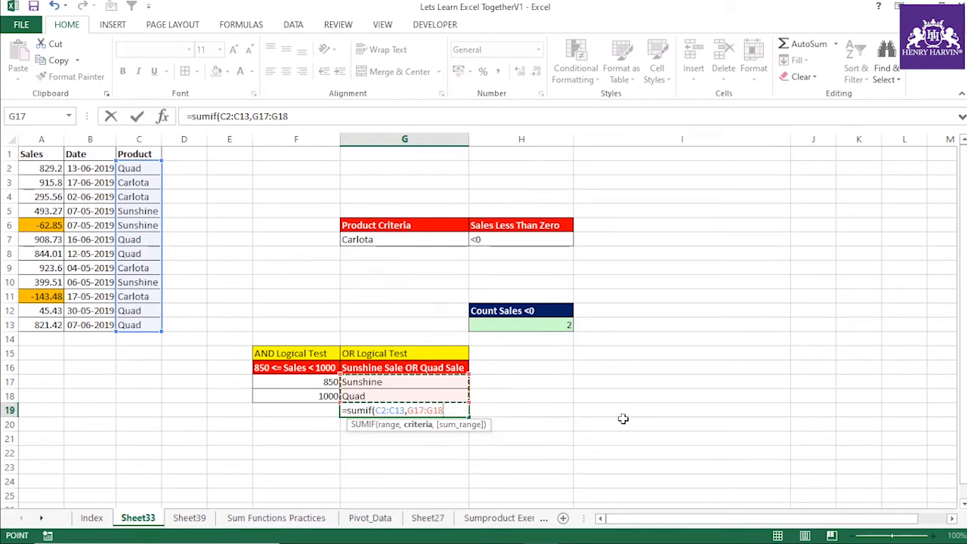
text(,)
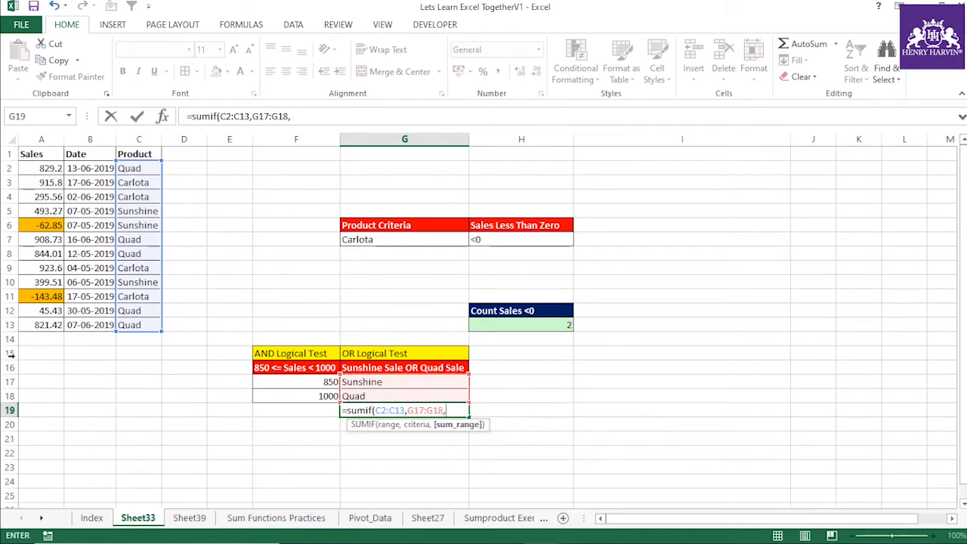
drag(45, 172, 45, 325)
key(Return)
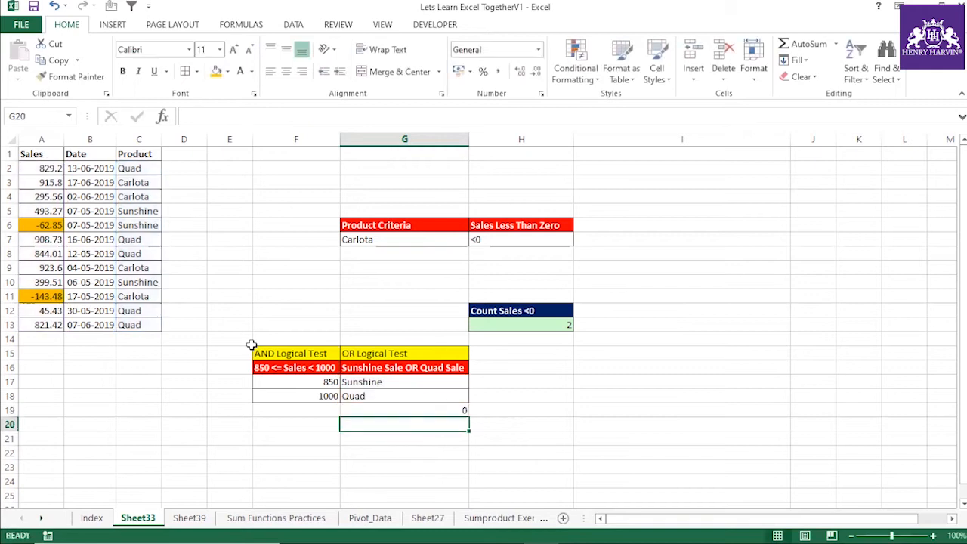
- Evaluate the SUMIF expression inside G19's formula to inspect its returned array, and discard the evaluation
click(447, 410)
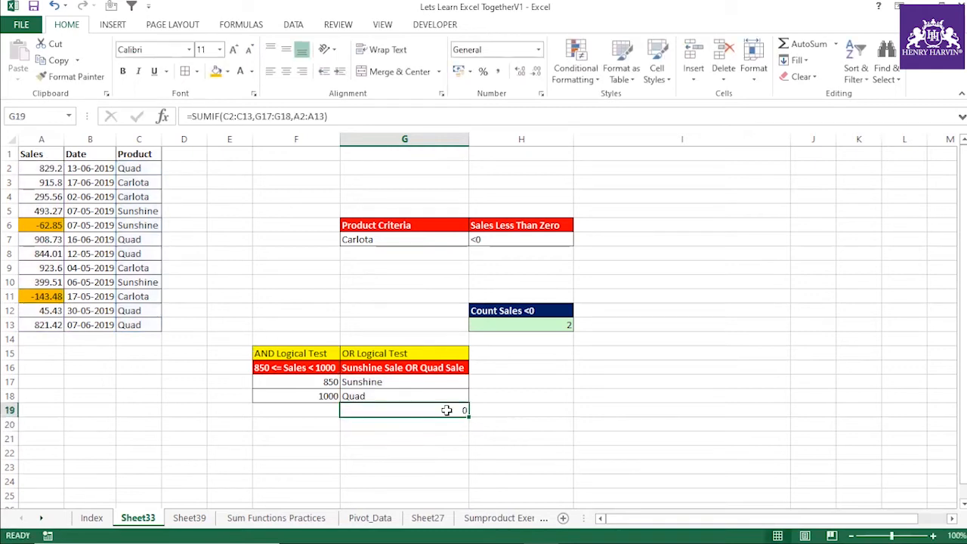
drag(192, 117, 399, 123)
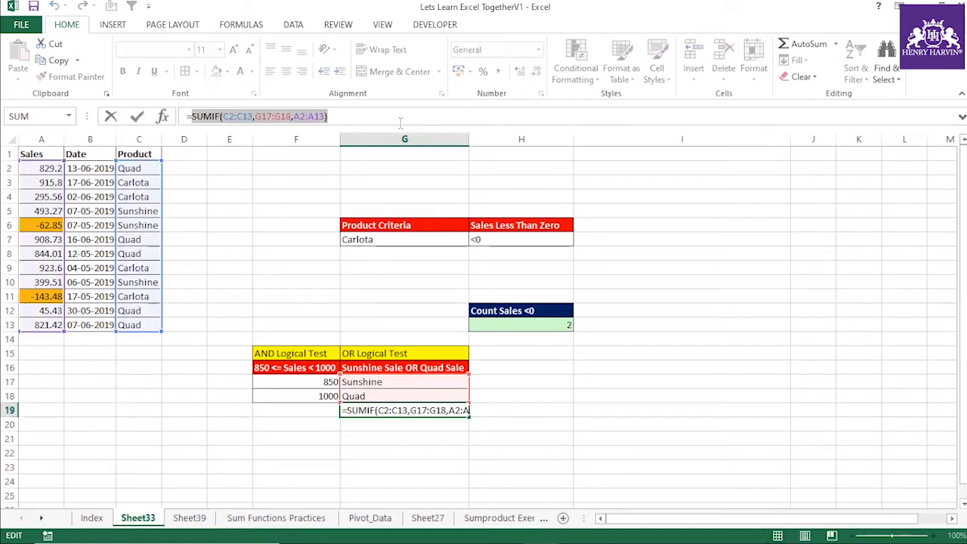
key(F9)
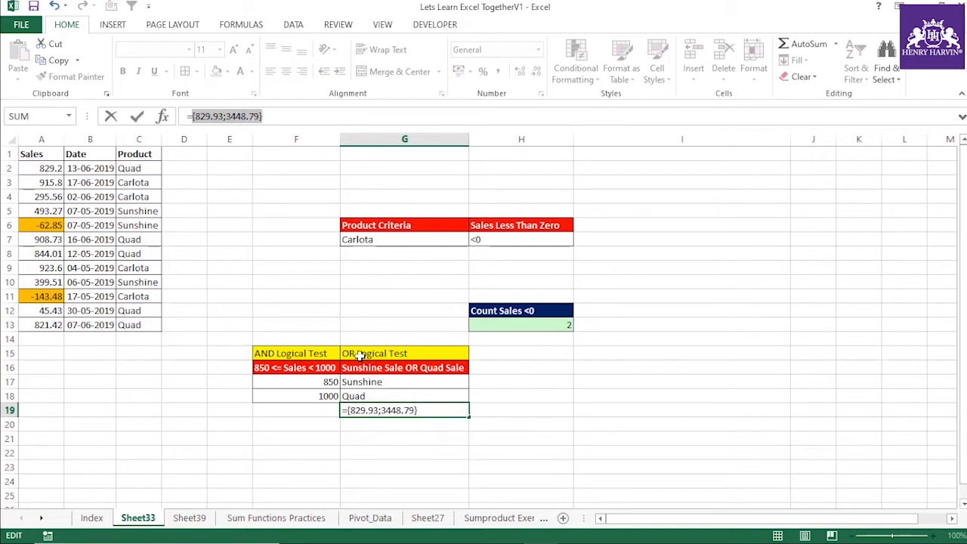
key(Escape)
click(236, 117)
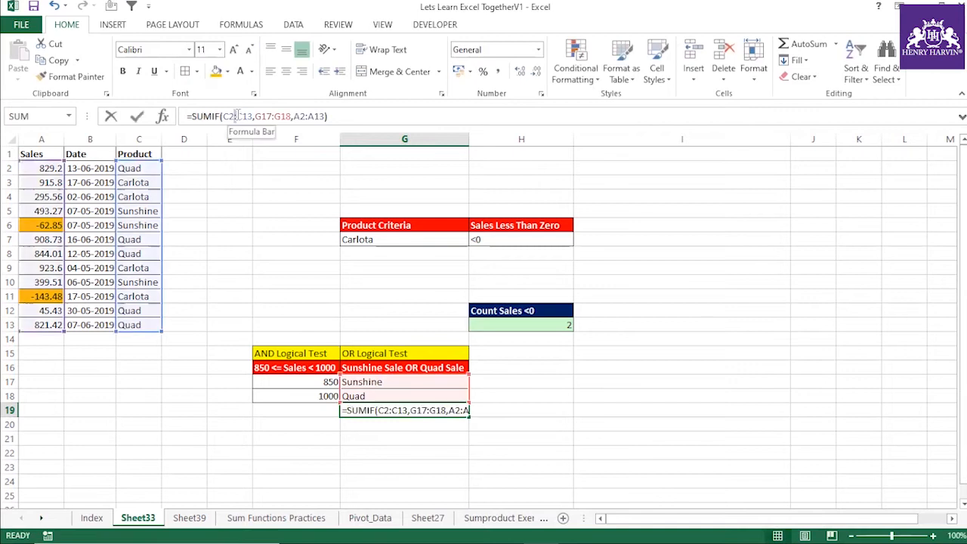
key(Return)
click(452, 408)
- Filter Carlota out of the Product column, select the remaining sales values to check their sum, and remove the filter
drag(42, 153, 132, 155)
key(ctrl+shift+l)
click(154, 155)
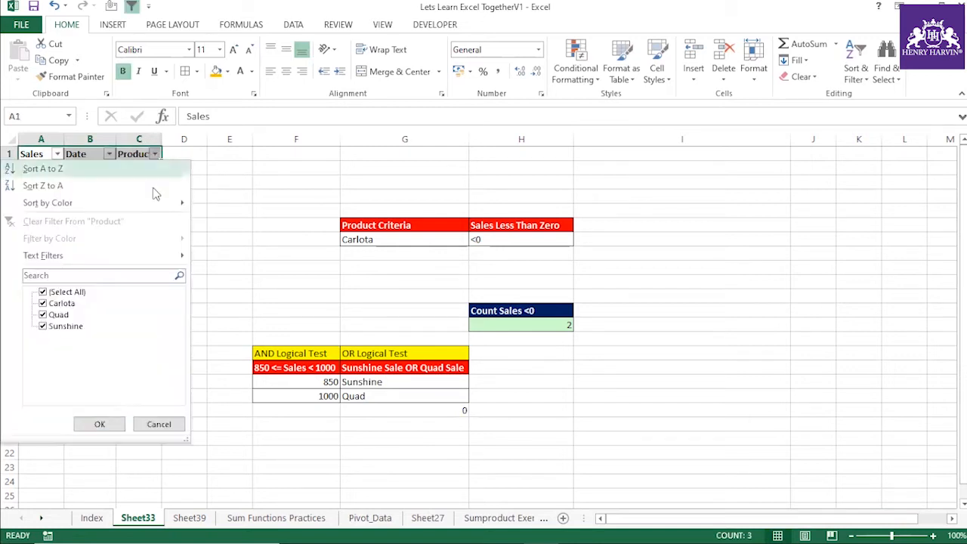
click(62, 304)
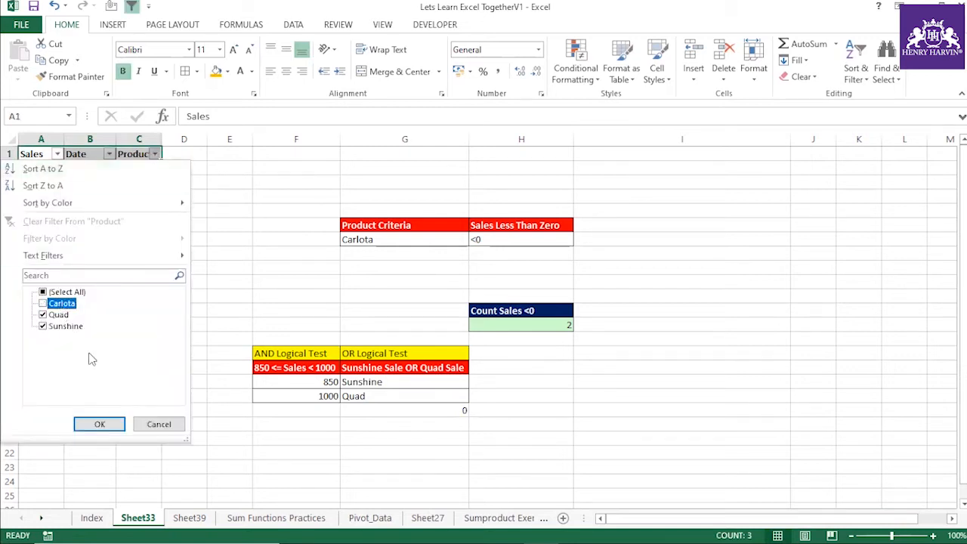
click(99, 425)
drag(48, 169, 48, 269)
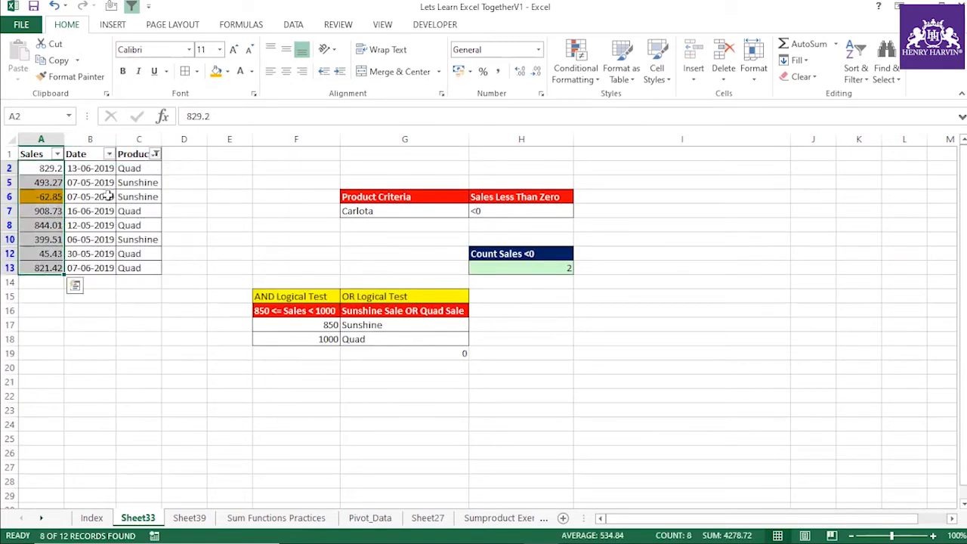
click(85, 150)
key(ctrl+shift+l)
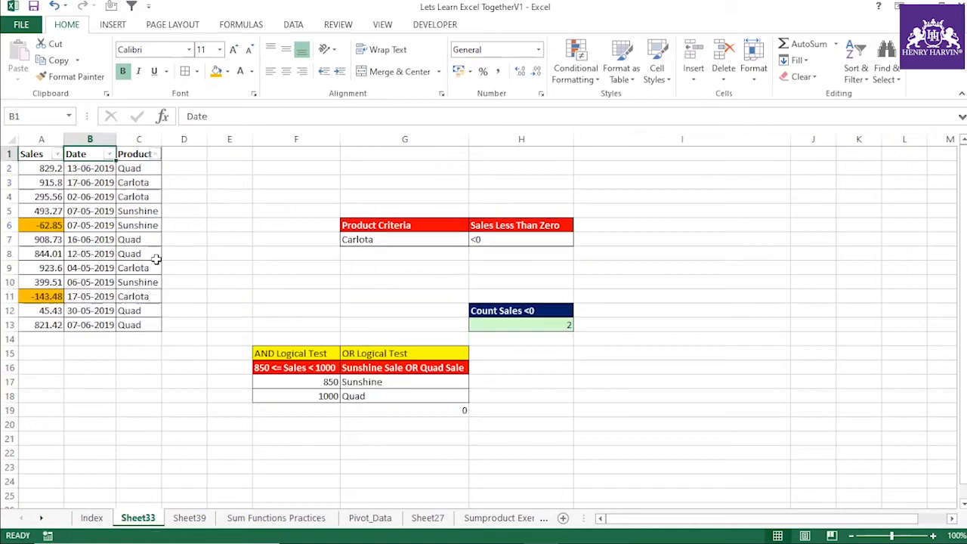
- Evaluate the whole SUMIF expression in G19 to compare its array with the filtered sales, and discard the evaluation
click(450, 411)
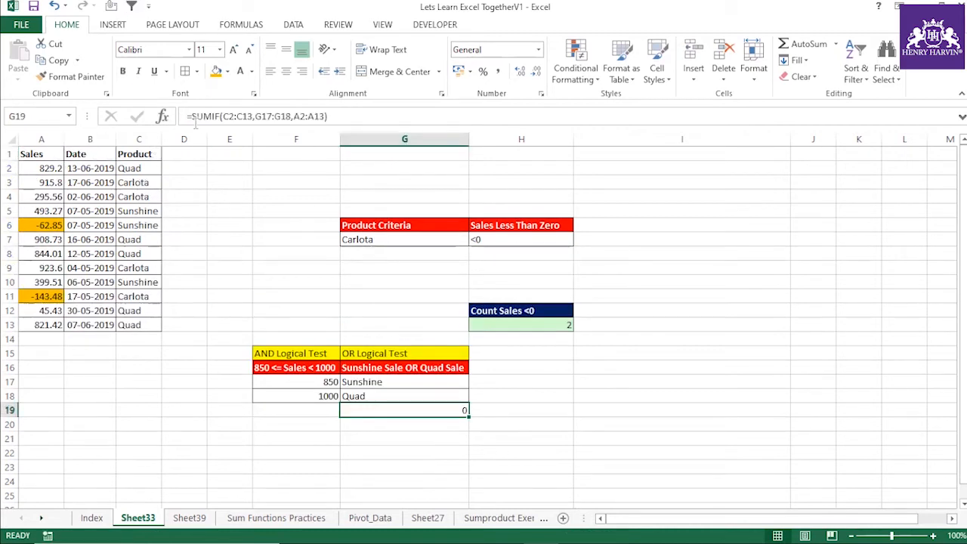
drag(193, 117, 360, 117)
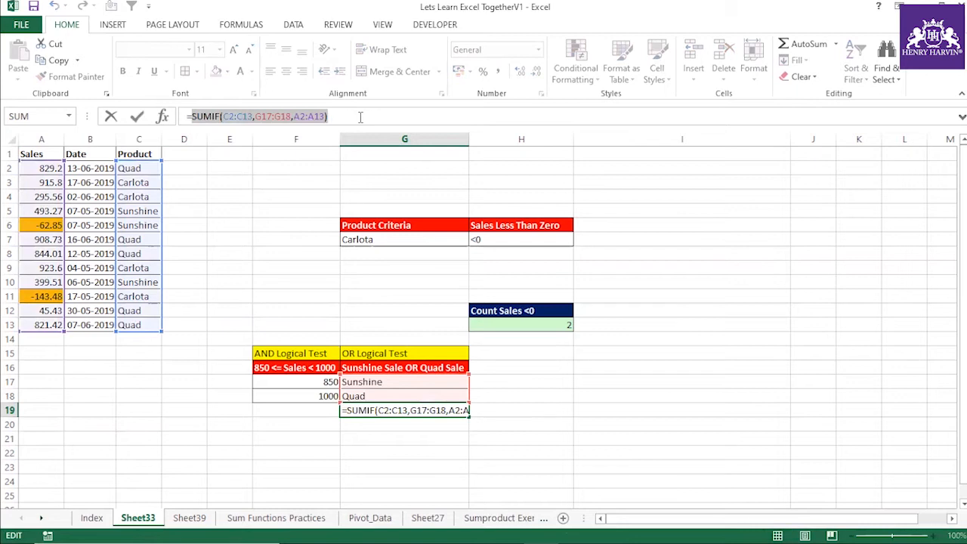
key(F9)
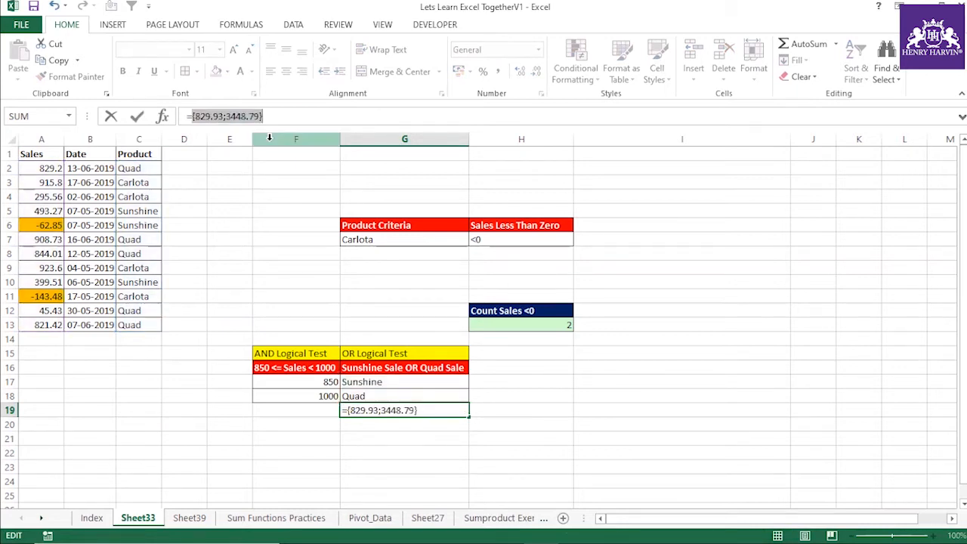
key(Escape)
click(353, 434)
click(356, 414)
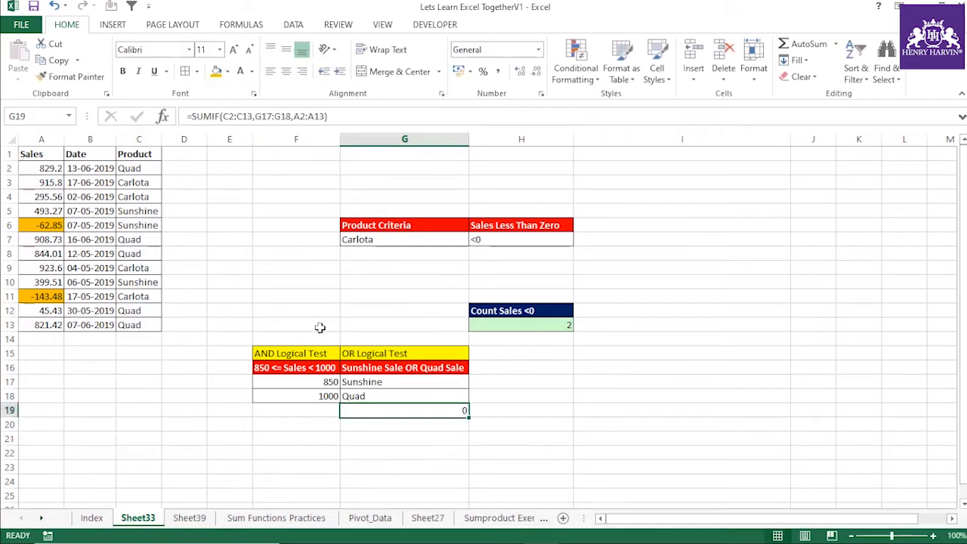
- Wrap G19's SUMIF in SUMPRODUCT, accepting the correction to =SUMPRODUCT(SUMIF(C2:C13,G17:G18,A2:A13))
click(192, 115)
text(Sum)
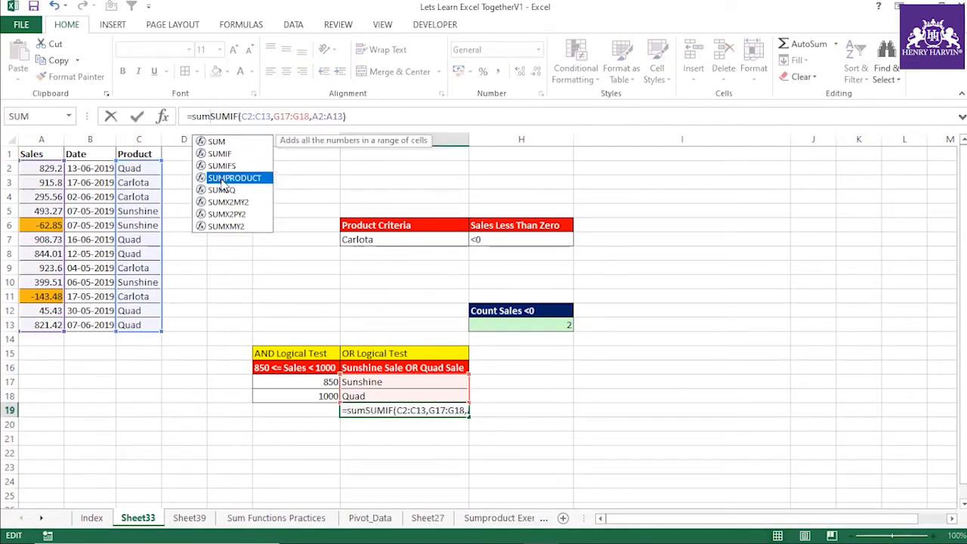
double_click(221, 177)
key(Return)
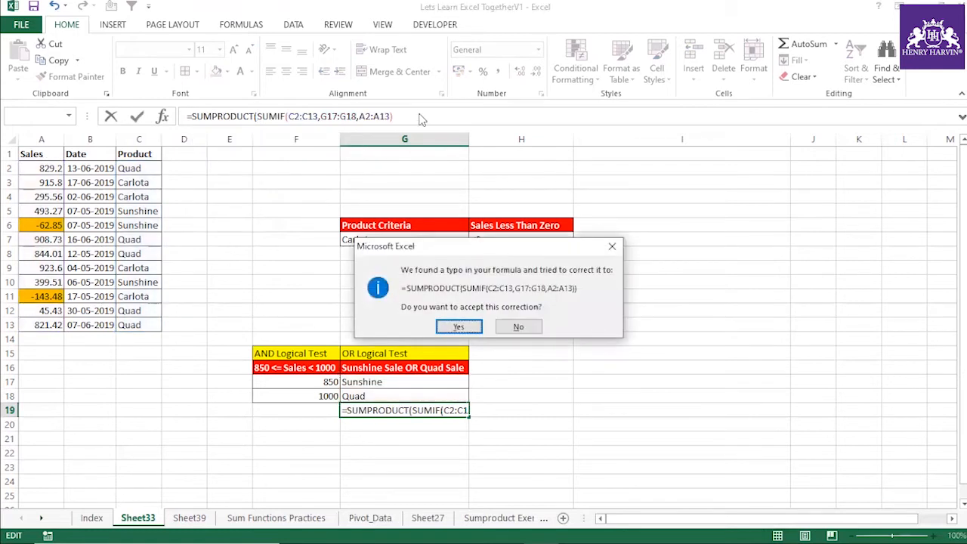
click(468, 324)
click(457, 409)
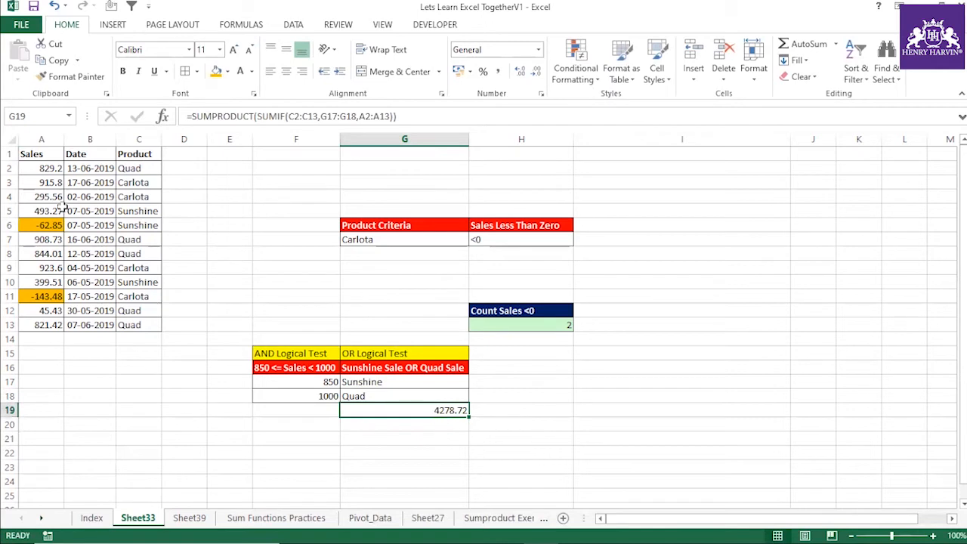
- Review the Sunshine and Quad criteria, and strip the SUMPRODUCT wrapper from G19 so it reads =SUMIF(C2:C13,G17:G18,A2:A13)
drag(376, 383, 375, 395)
click(432, 405)
click(352, 117)
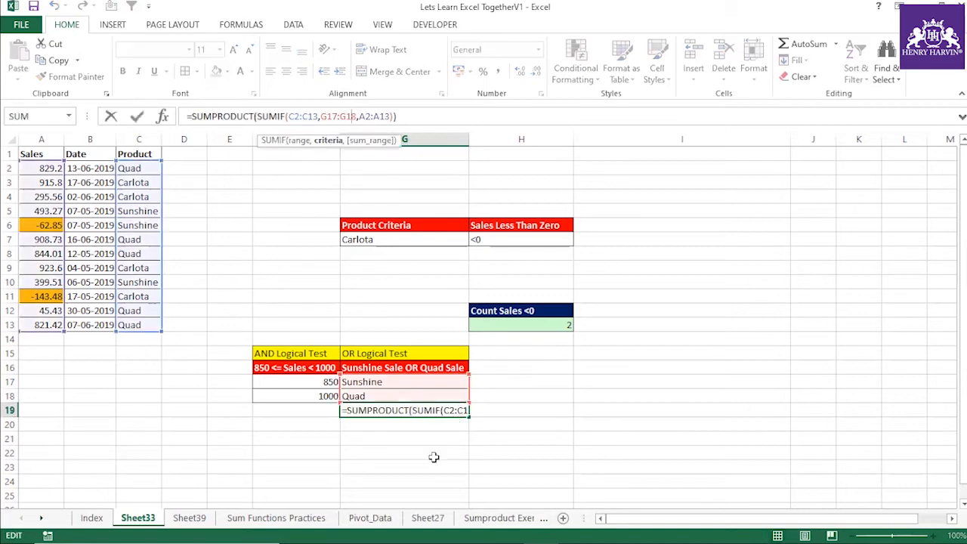
key(ctrl+Return)
drag(255, 118, 190, 117)
key(Delete)
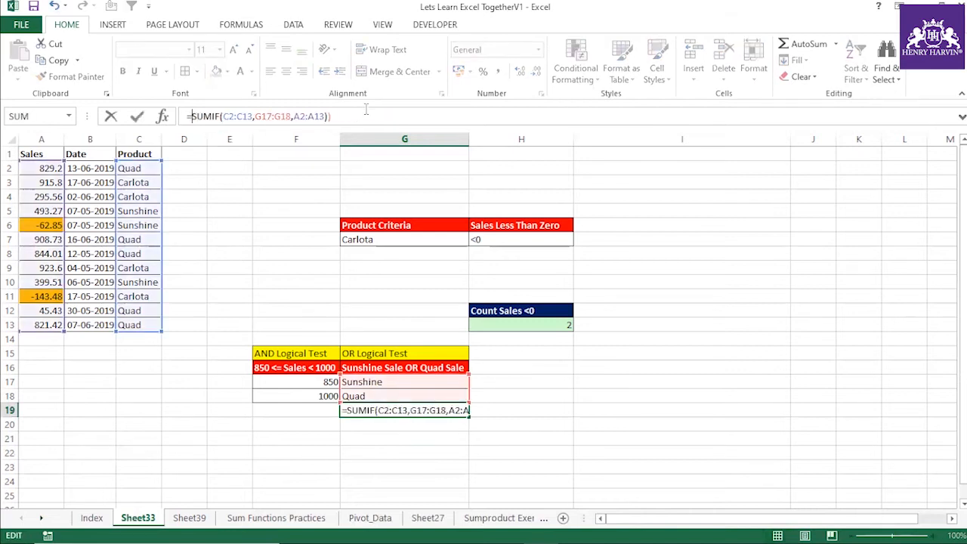
click(353, 117)
key(BackSpace)
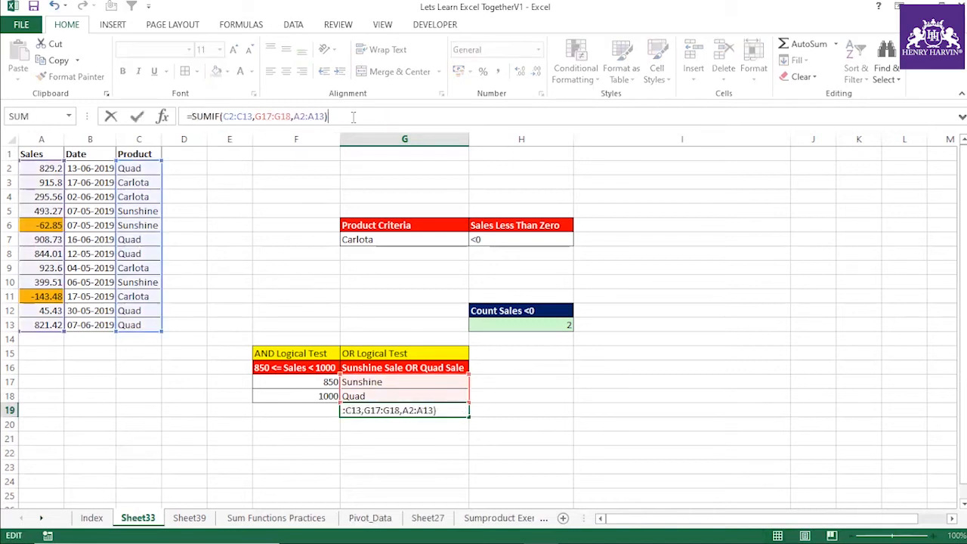
key(ctrl+Return)
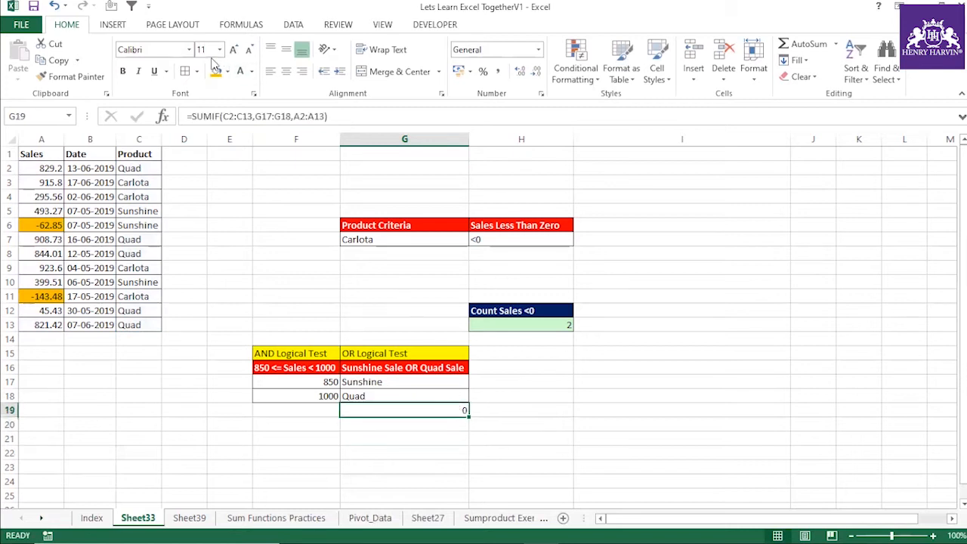
- Evaluate G19's unwrapped SUMIF expression, discard the evaluation, and compare its array with the Sunshine and Quad criteria cells
drag(192, 117, 364, 124)
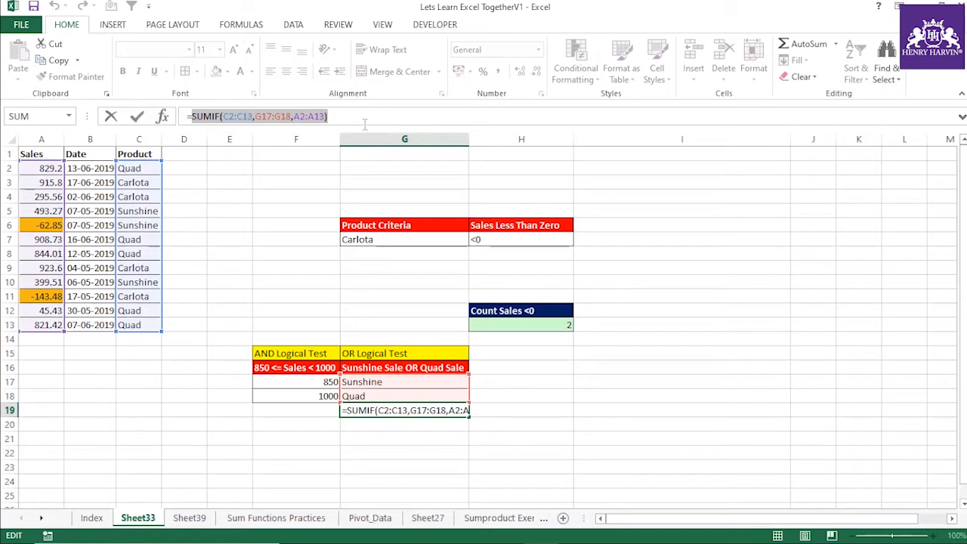
key(F9)
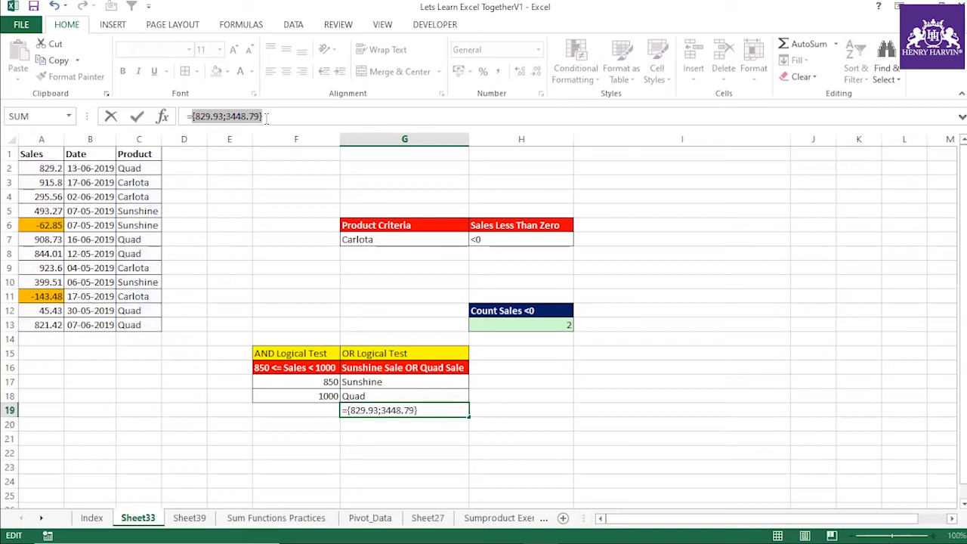
key(Escape)
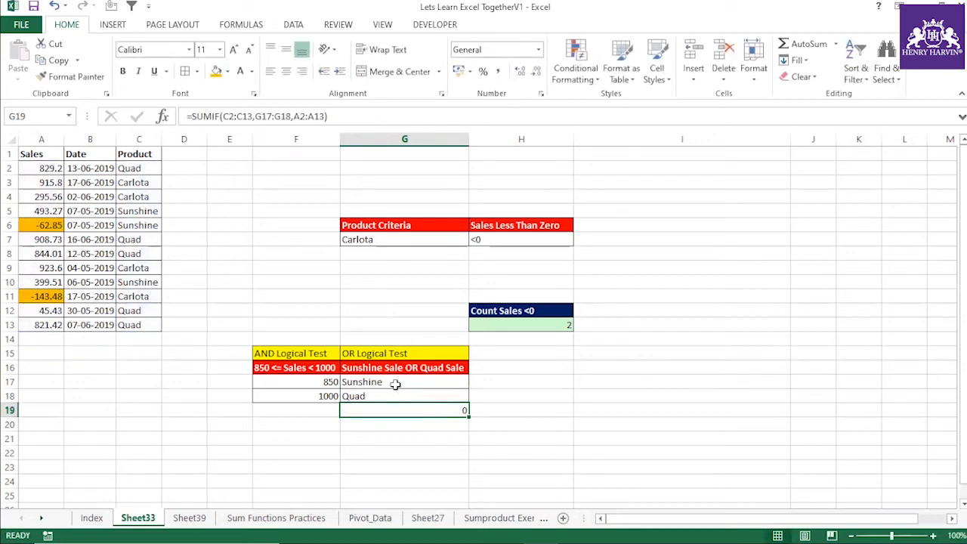
drag(366, 382, 371, 396)
- Wrap G19's SUMIF in SUM, accepting the correction to =SUM(SUMIF(C2:C13,G17:G18,A2:A13))
click(431, 411)
click(196, 116)
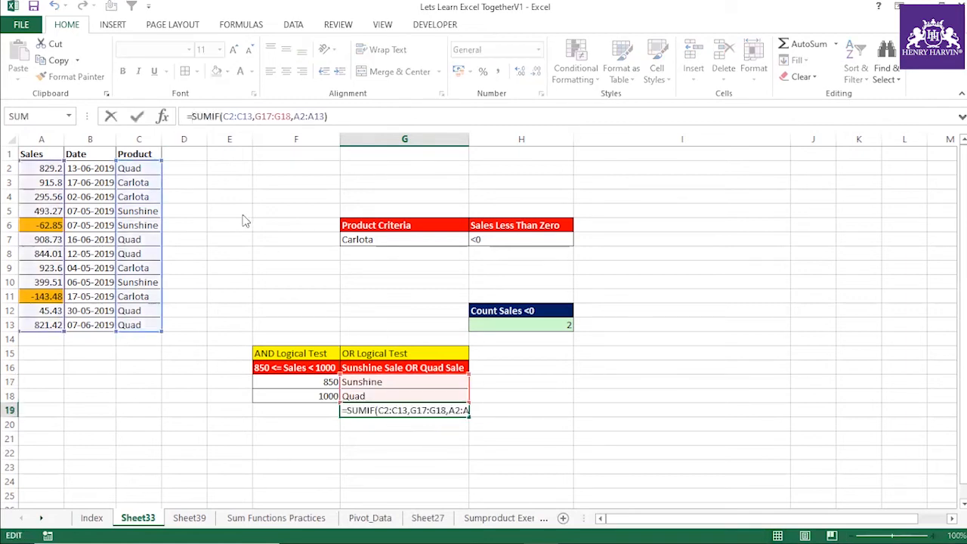
text(sum()
key(Return)
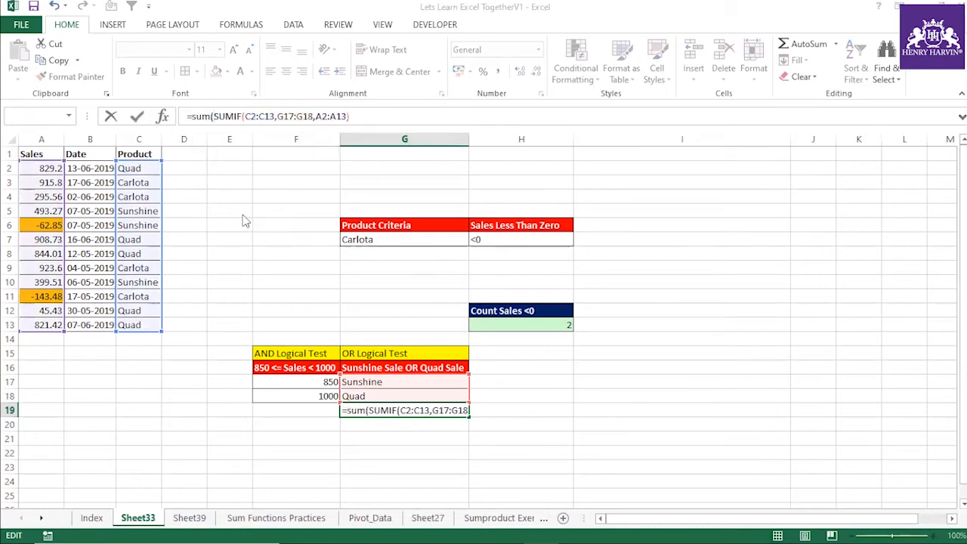
click(458, 324)
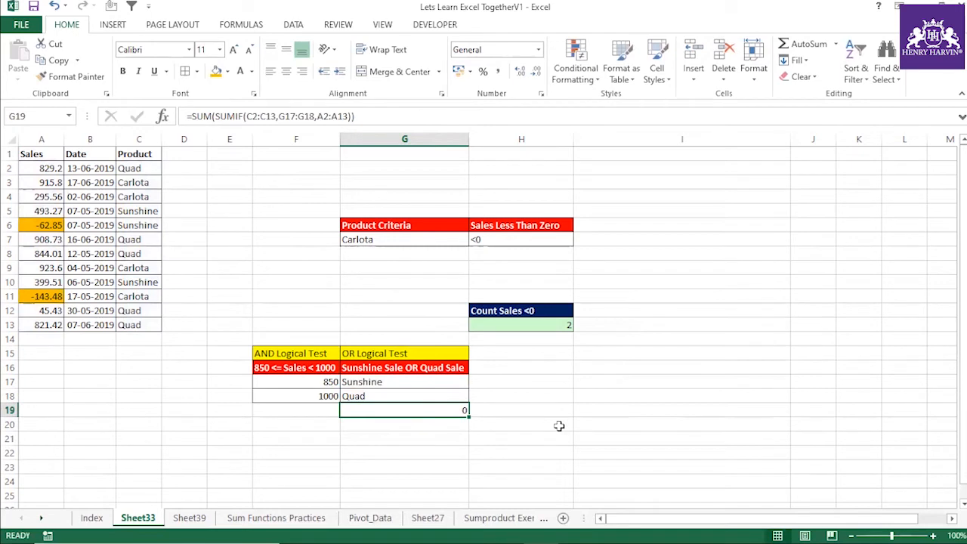
- Re-enter G19's SUM formula as an array formula, inspect it, and commit it again as a regular formula
key(F2)
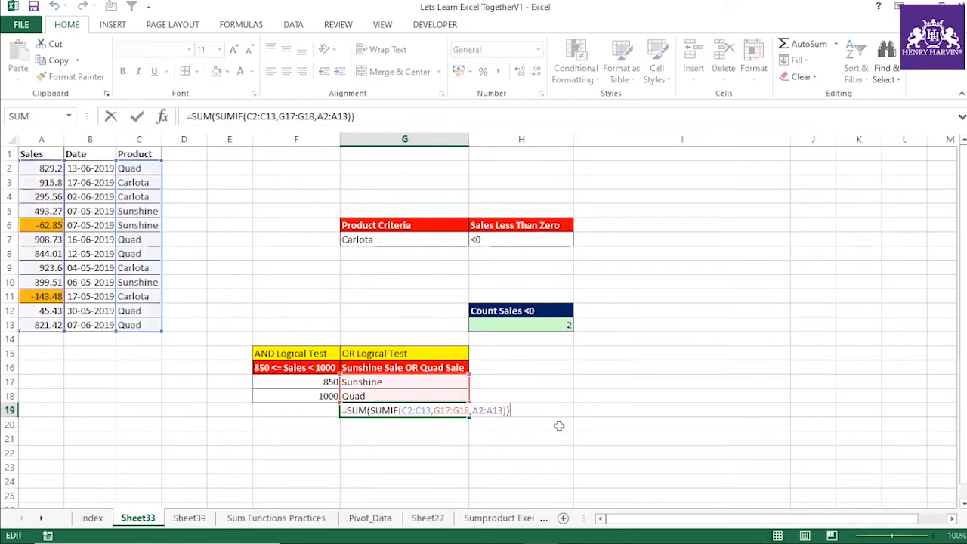
key(ctrl+shift+Return)
click(460, 432)
click(461, 412)
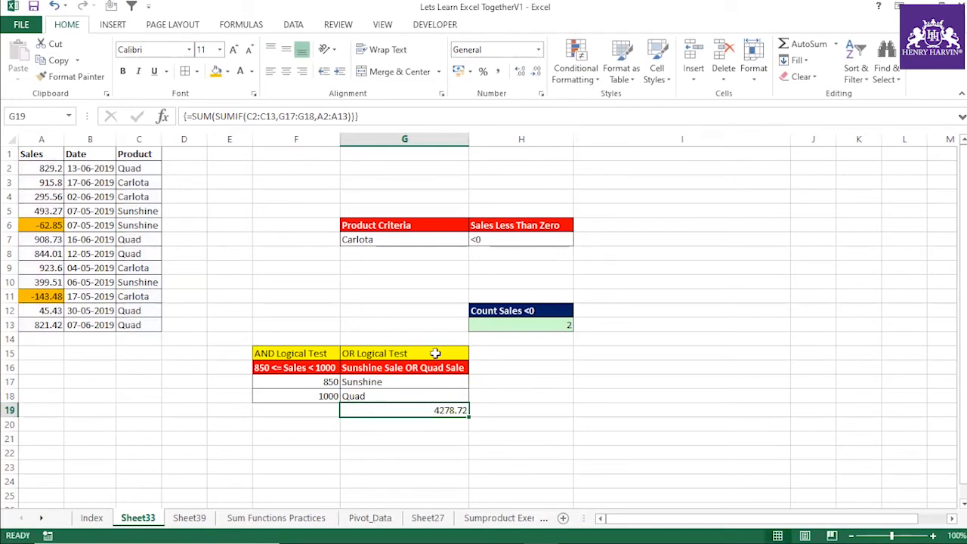
click(386, 113)
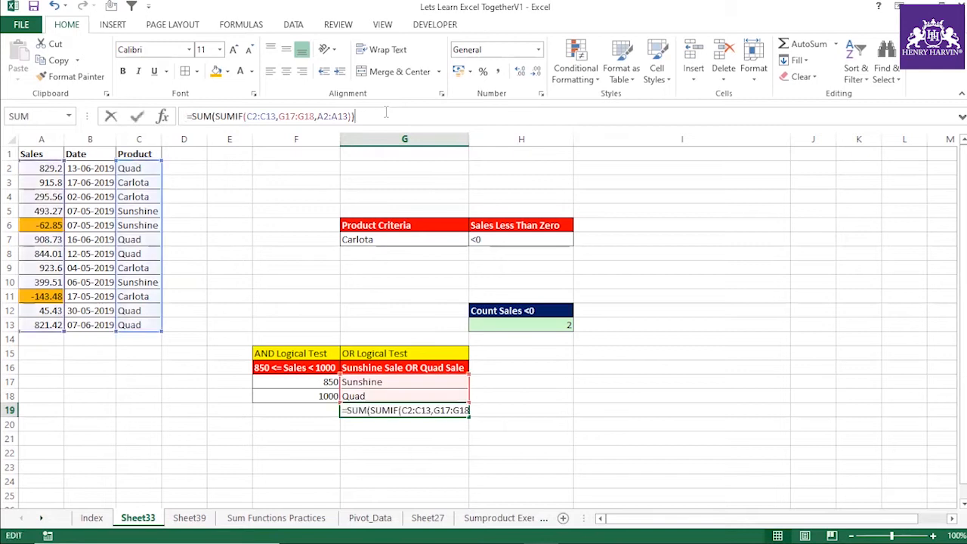
key(Return)
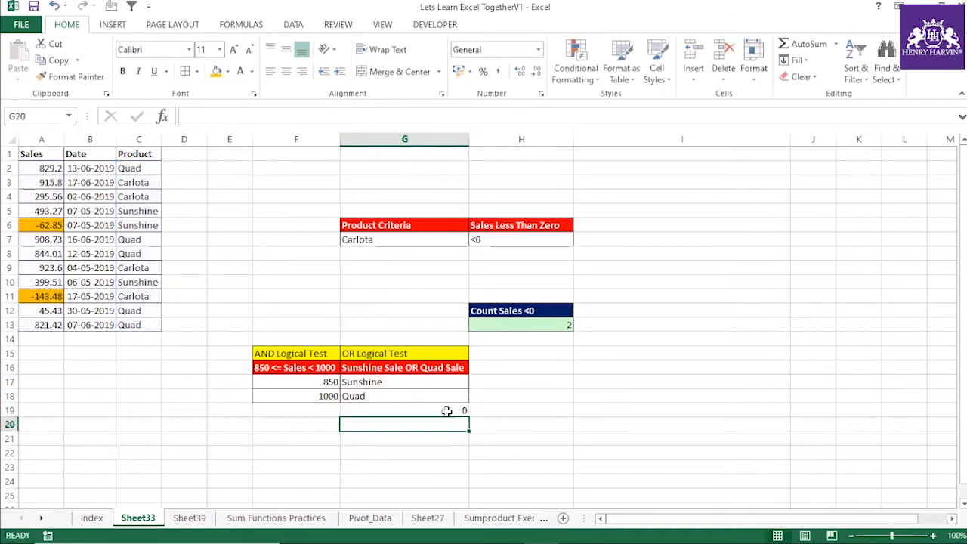
- Replace SUM with SUMPRODUCT in G19 so the formula reads =SUMPRODUCT(SUMIF(C2:C13,G17:G18,A2:A13))
click(447, 411)
click(211, 116)
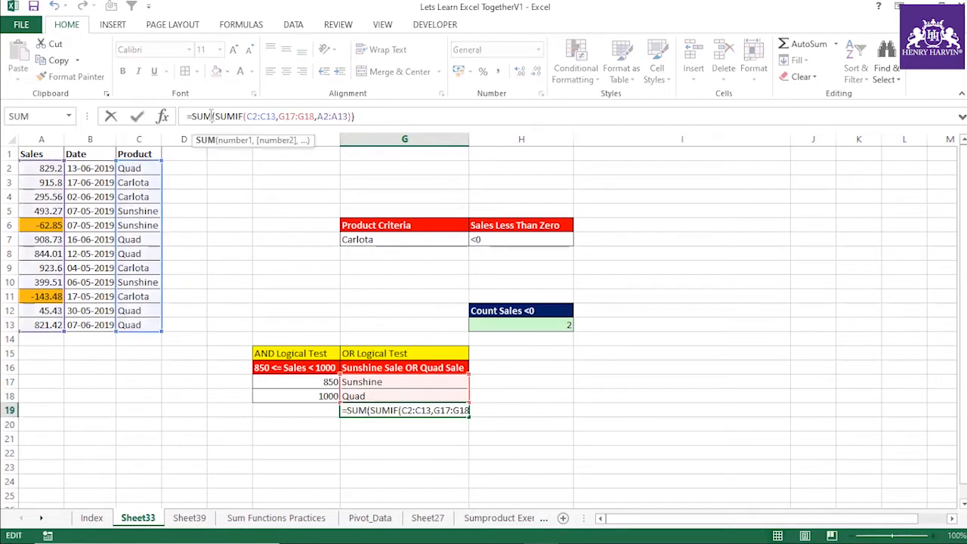
text(prod)
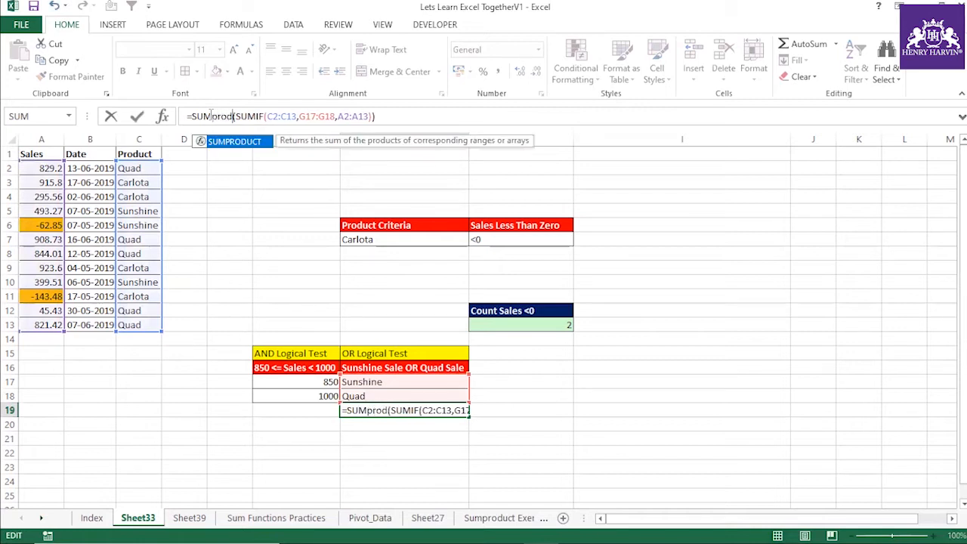
key(Tab)
key(Return)
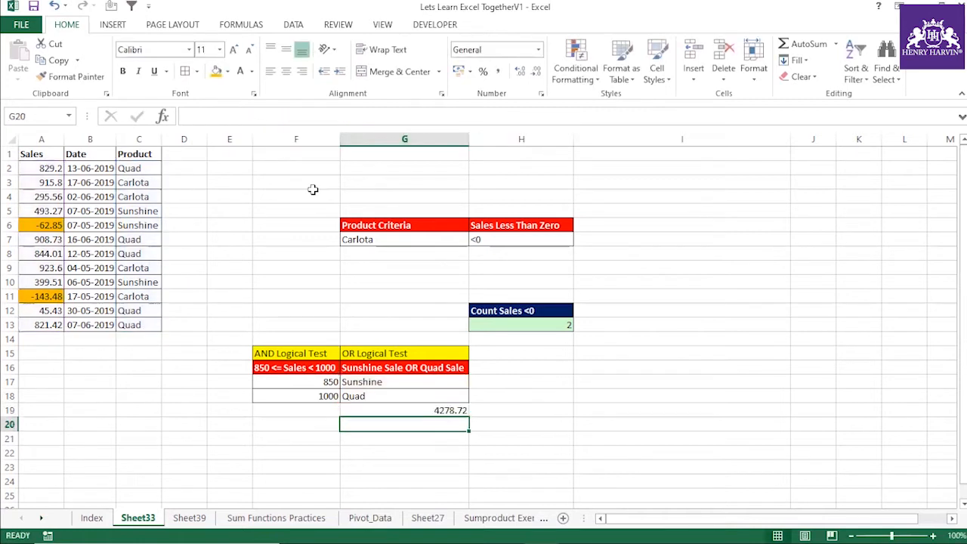
click(439, 408)
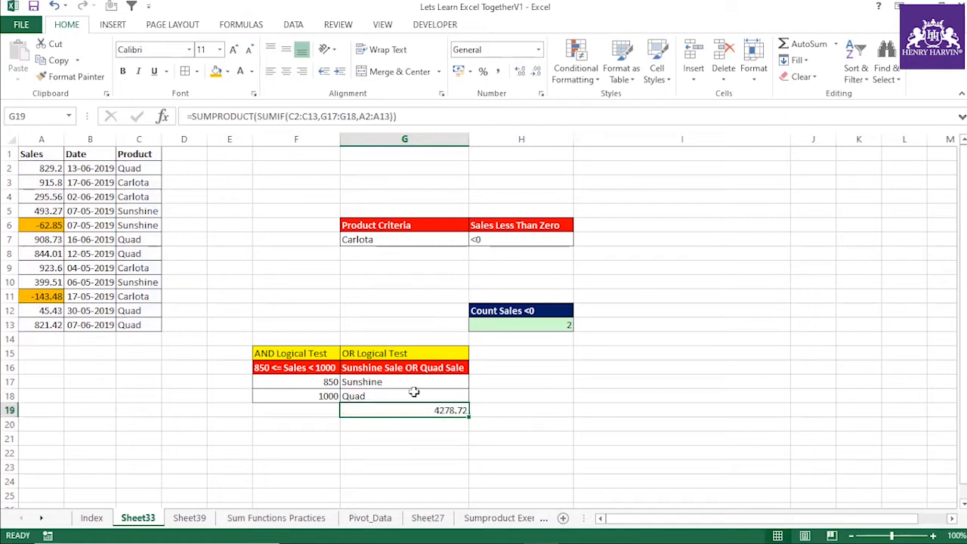
- Inspect the AND test's header formula in F16 and its limit cells F17:F18
click(293, 369)
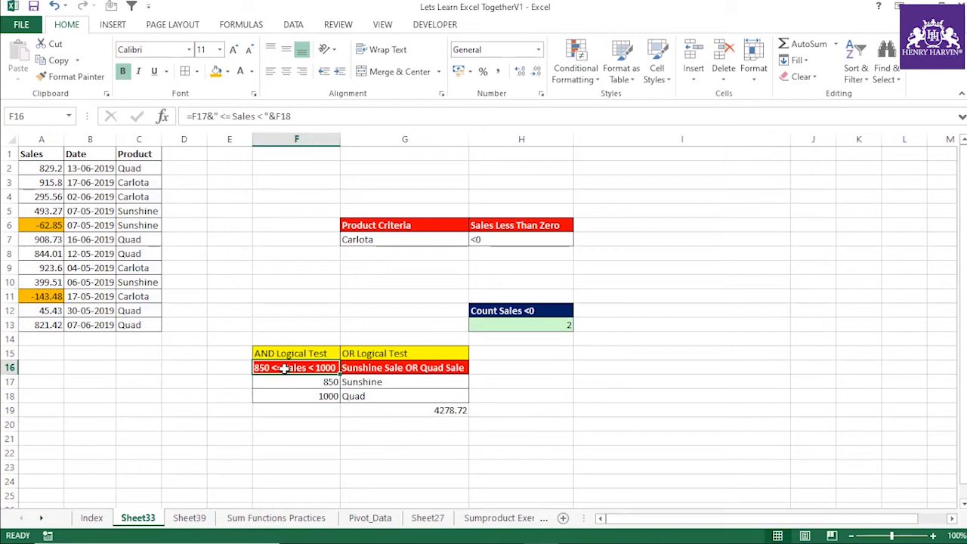
click(306, 434)
click(319, 390)
drag(319, 391, 318, 397)
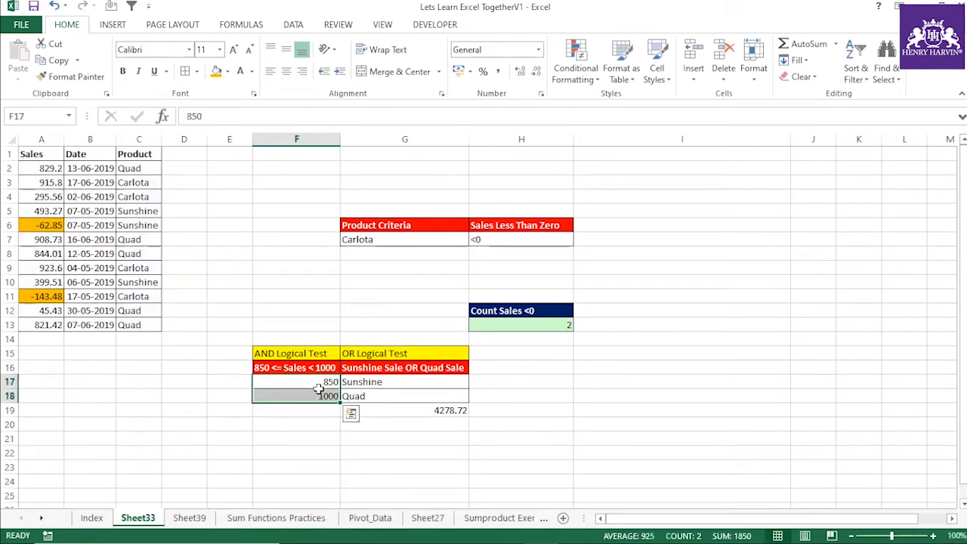
click(307, 425)
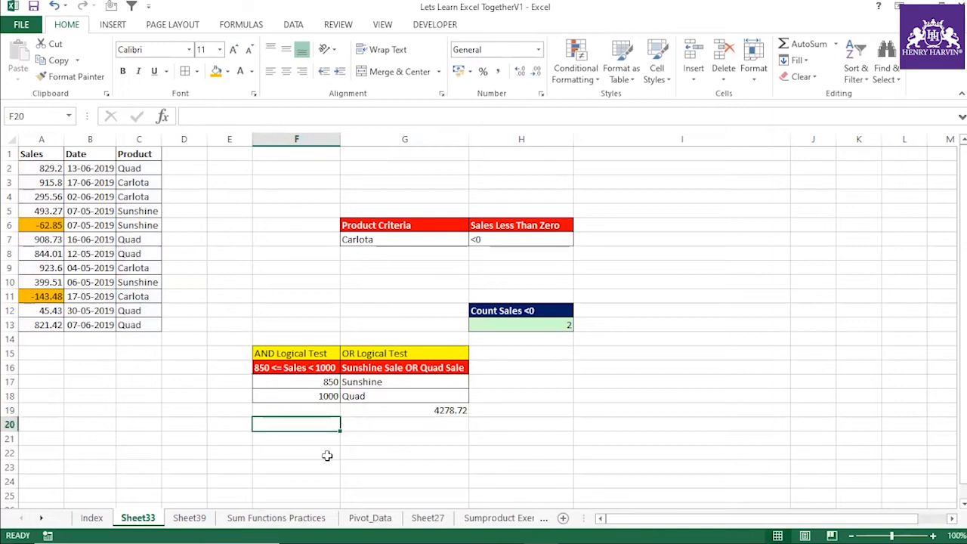
text(=Sume)
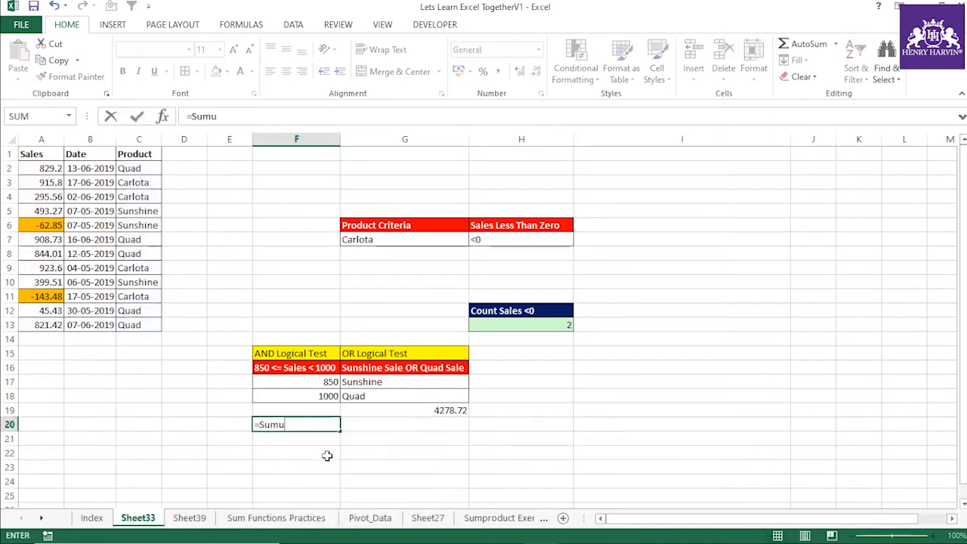
key(BackSpace)
text(if)
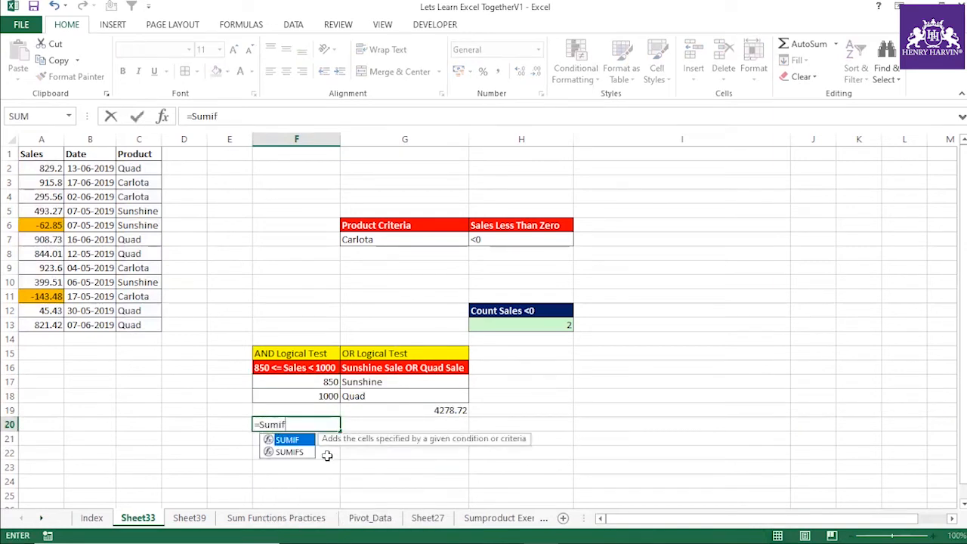
text(()
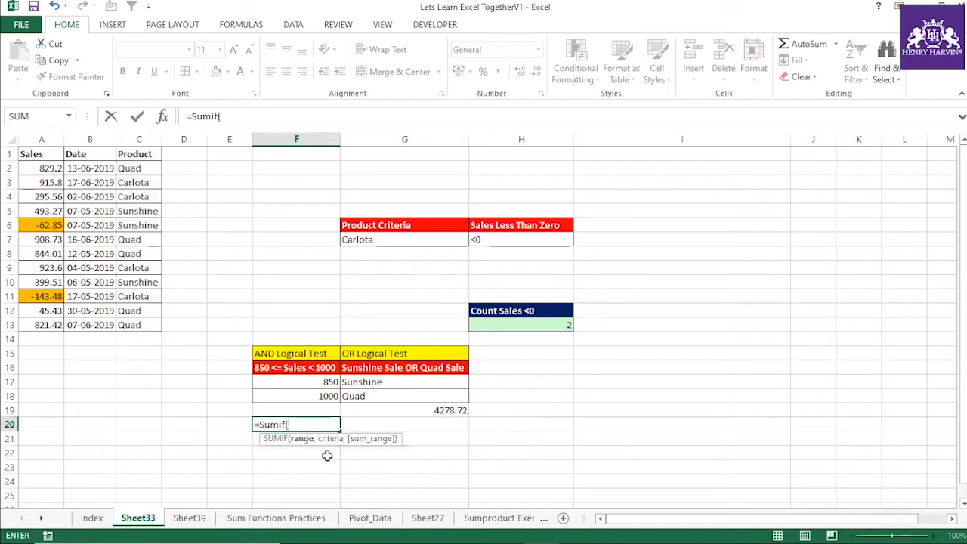
key(BackSpace)
text(s()
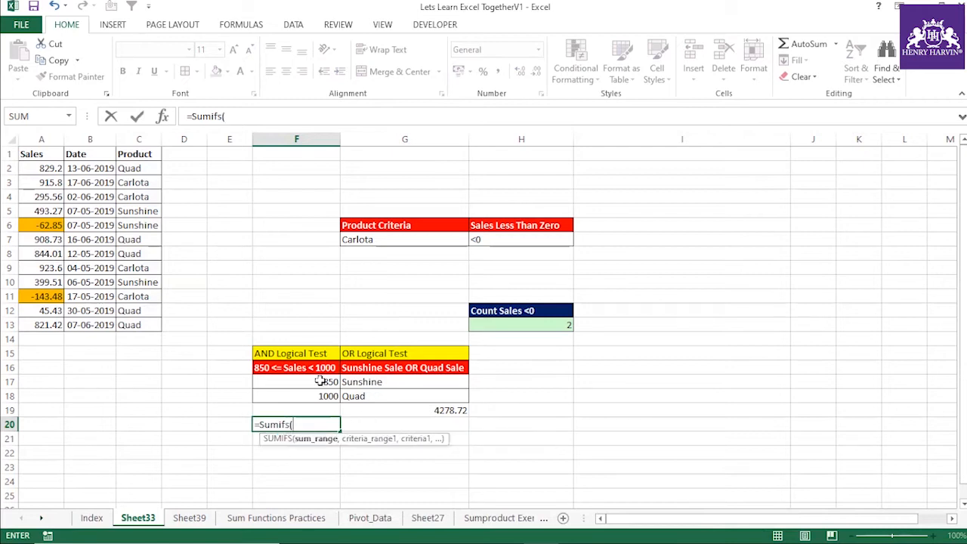
drag(46, 165, 45, 325)
text(,)
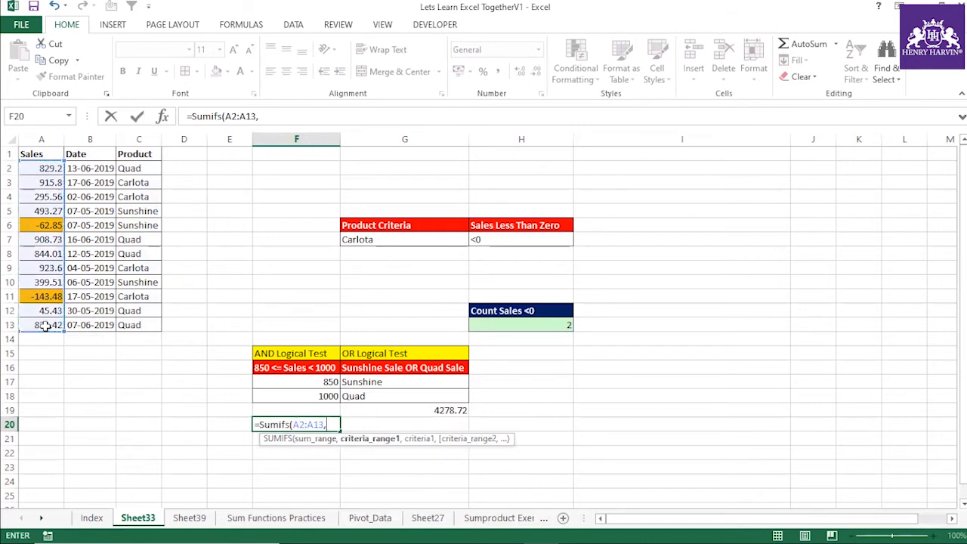
drag(45, 168, 57, 325)
text(,,)
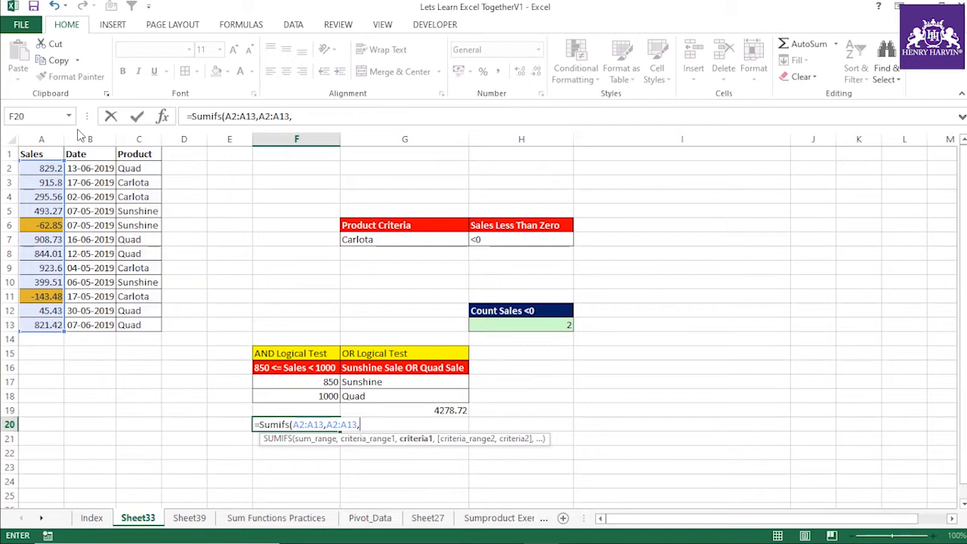
key(Escape)
drag(51, 168, 57, 325)
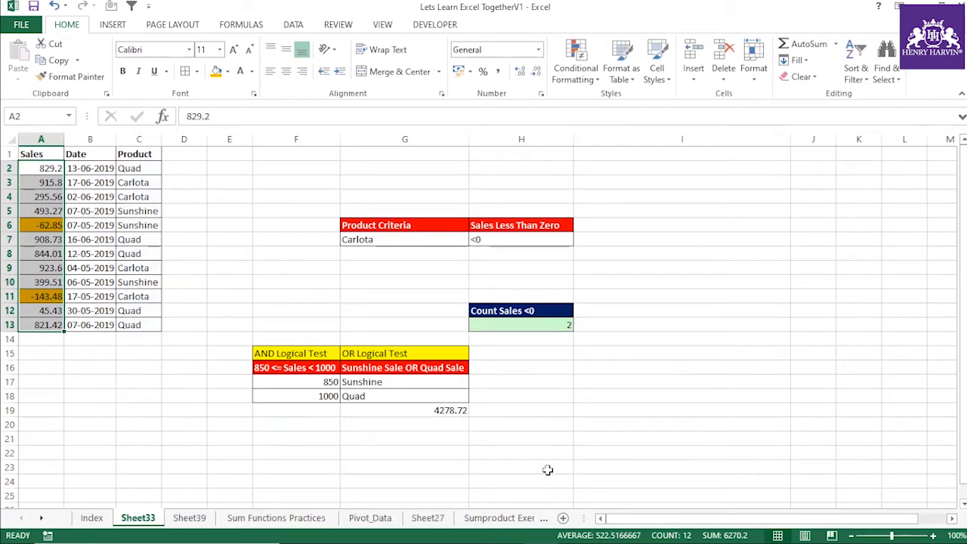
click(313, 411)
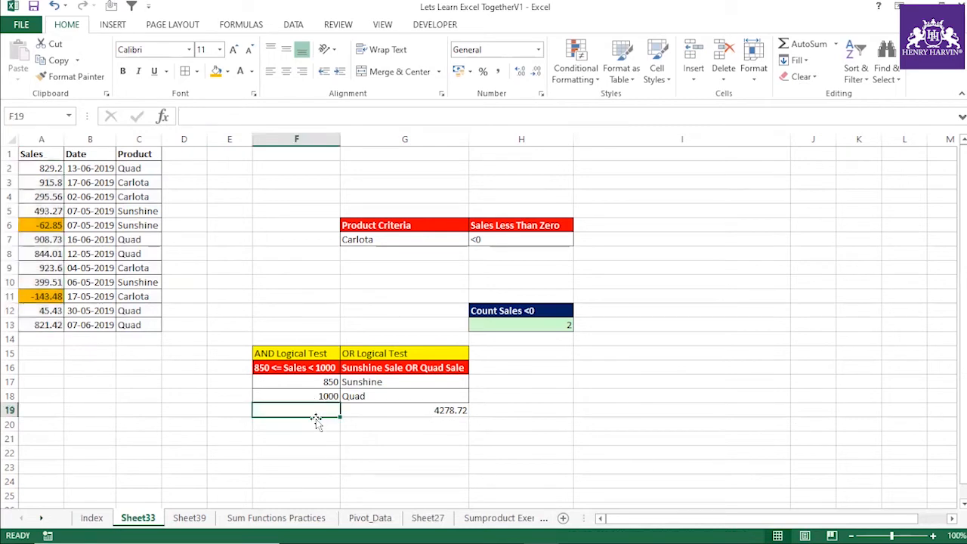
text(=C)
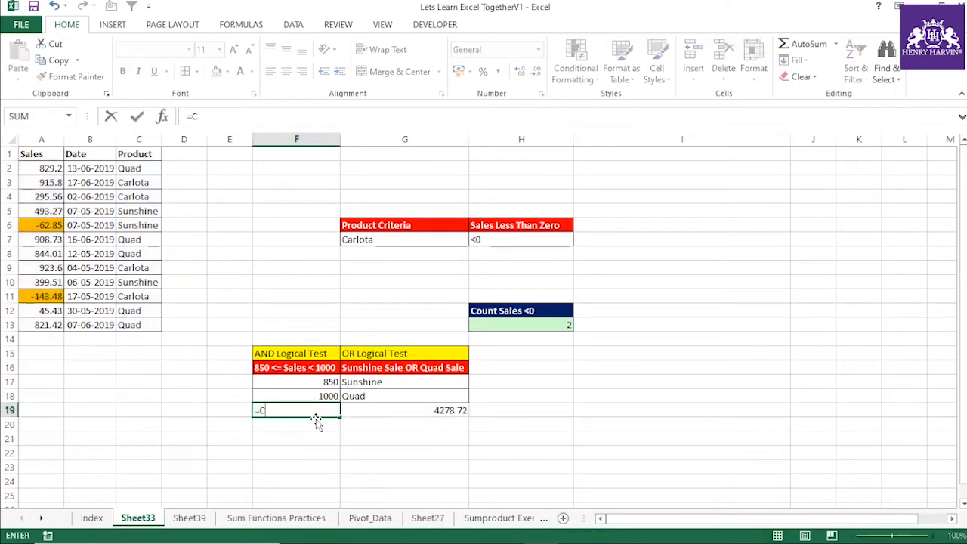
text(ountifs()
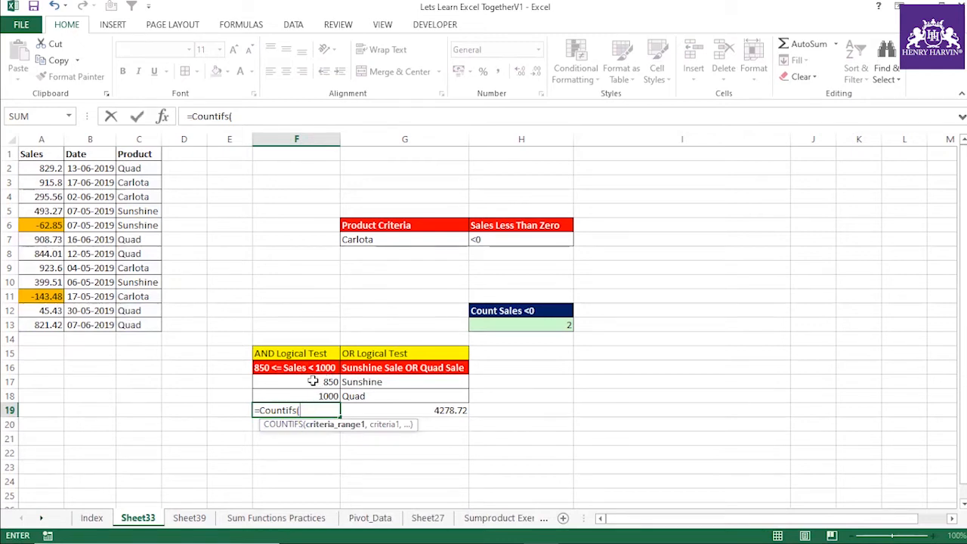
key(Escape)
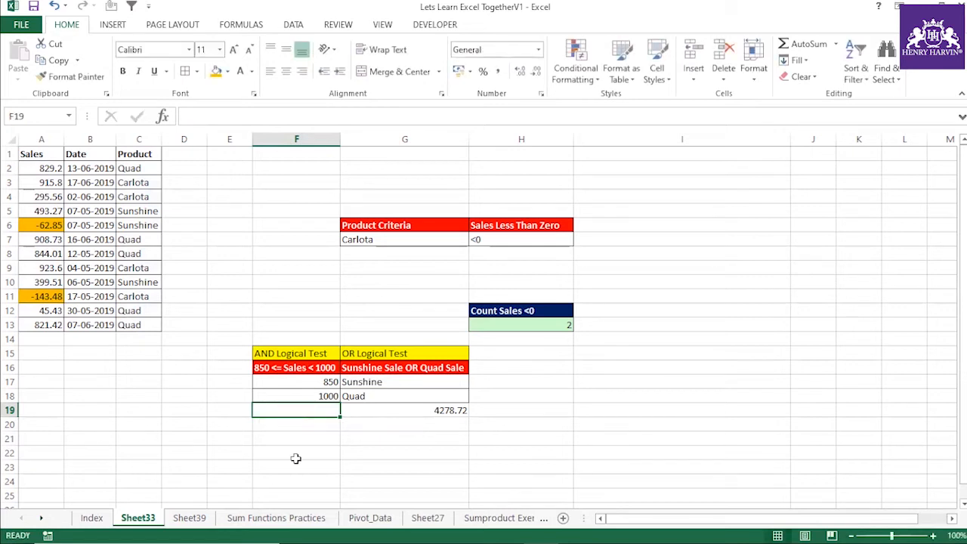
key(Down)
key(Down)
key(Down)
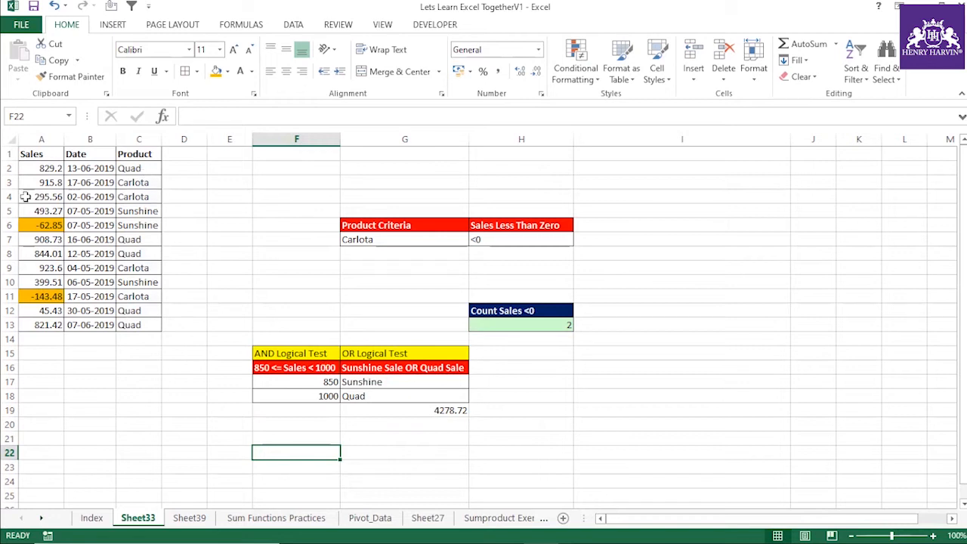
drag(27, 155, 42, 325)
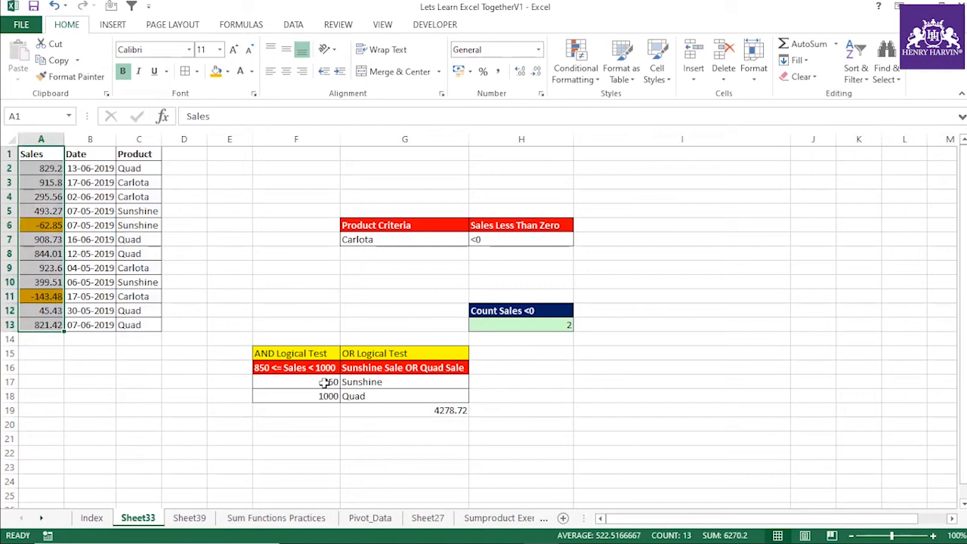
- Enter =COUNTIFS(A2:A13,">="&850,A2:A13,"<="&1000) in F19 and review the formula
click(323, 410)
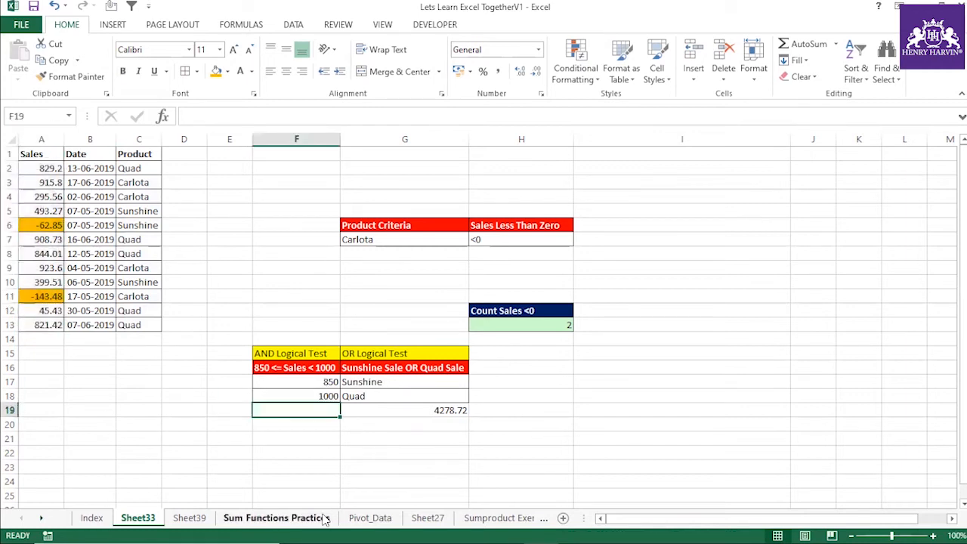
text(=Counti)
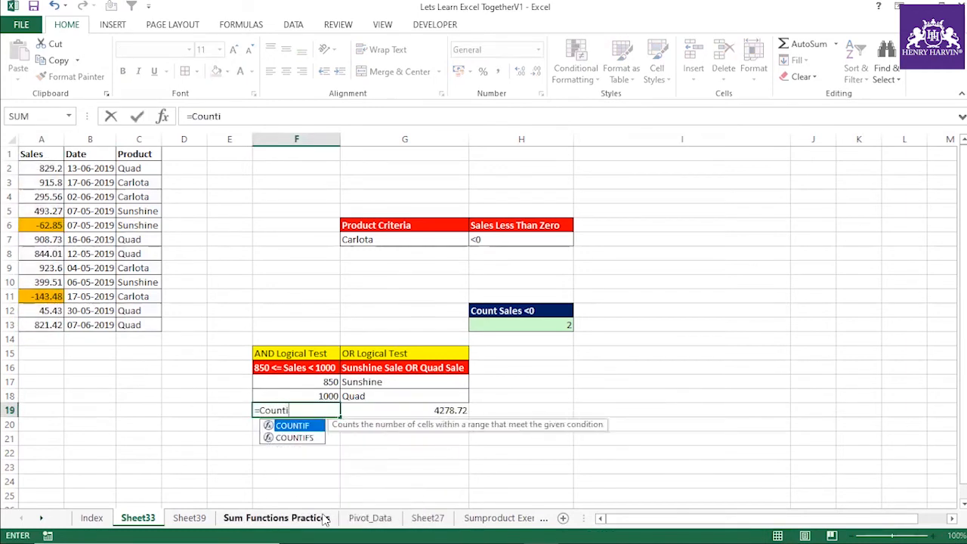
text(fs()
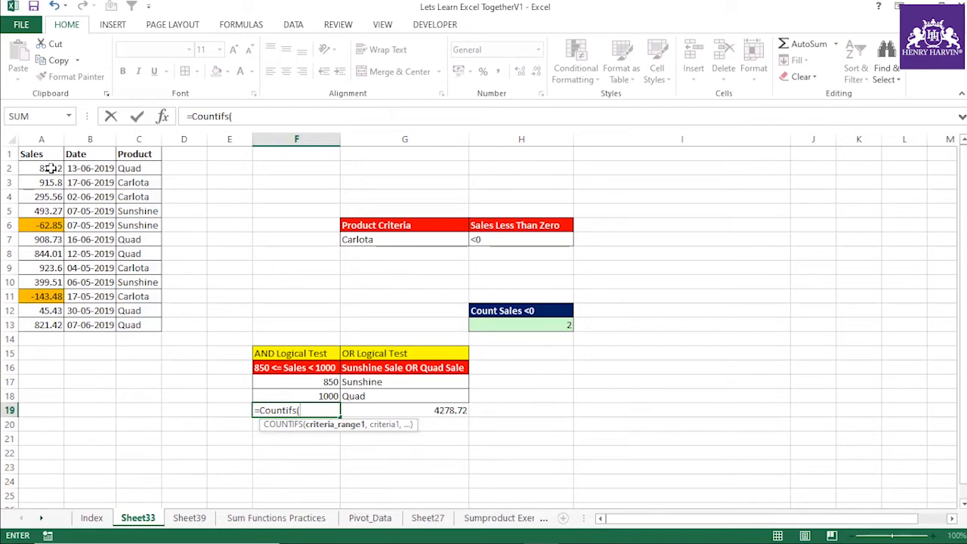
drag(49, 168, 50, 325)
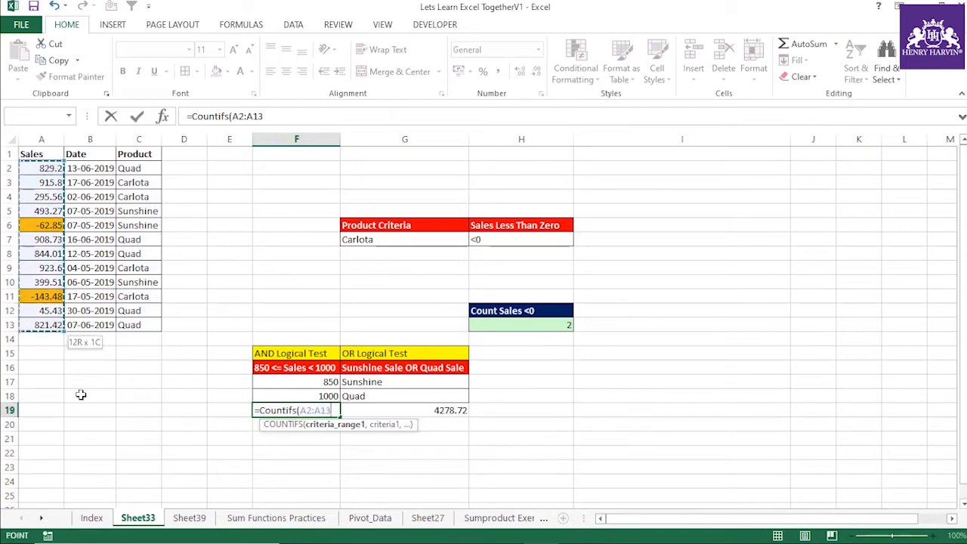
text(,">="&8)
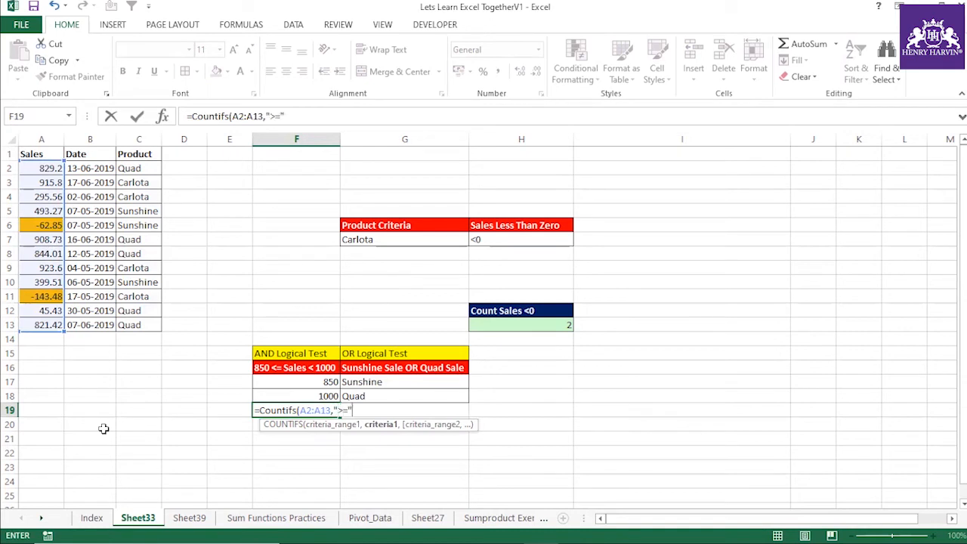
text(50,)
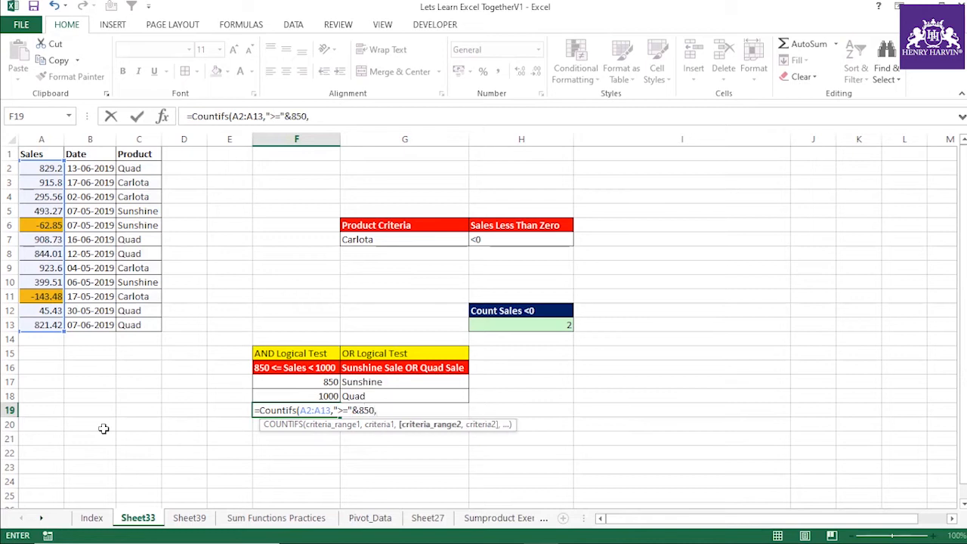
click(43, 166)
drag(44, 166, 51, 324)
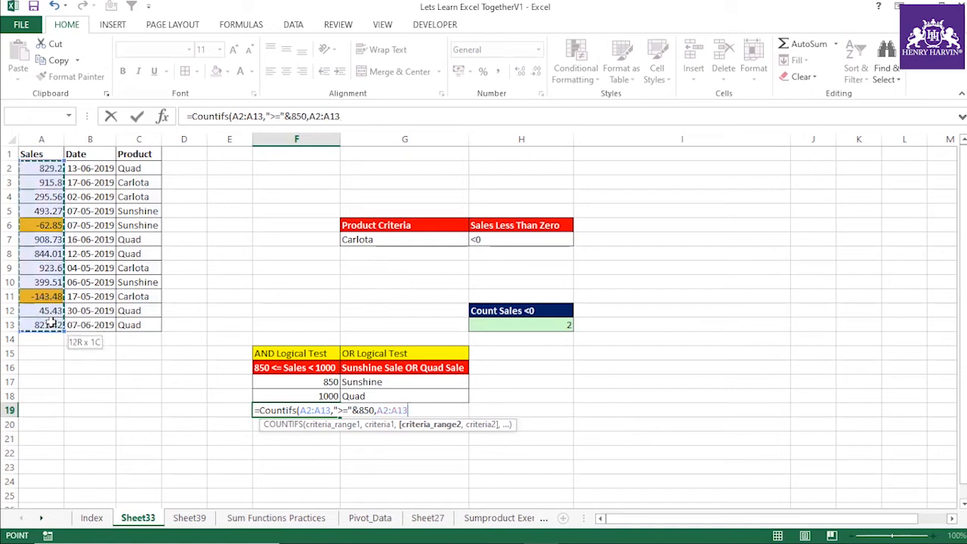
text(,"<="&1000))
key(Return)
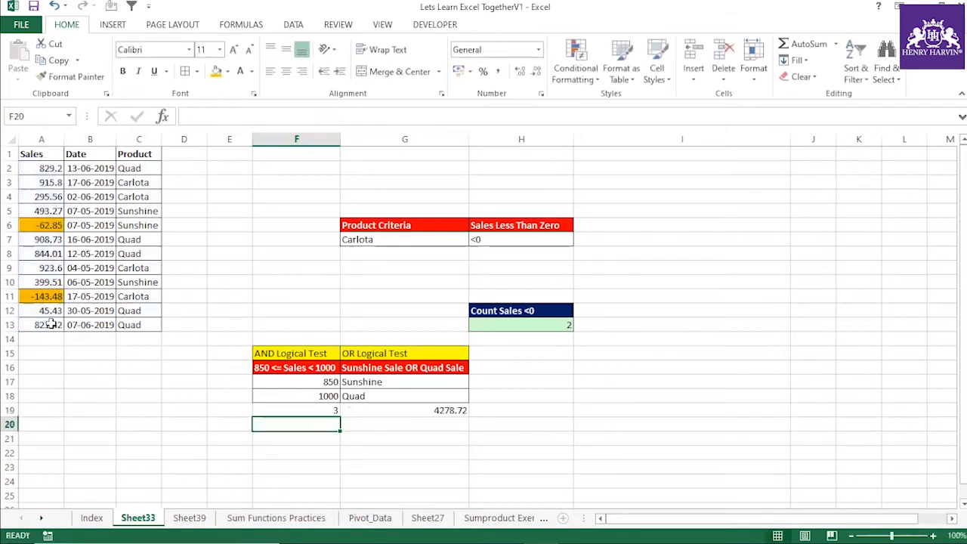
click(329, 411)
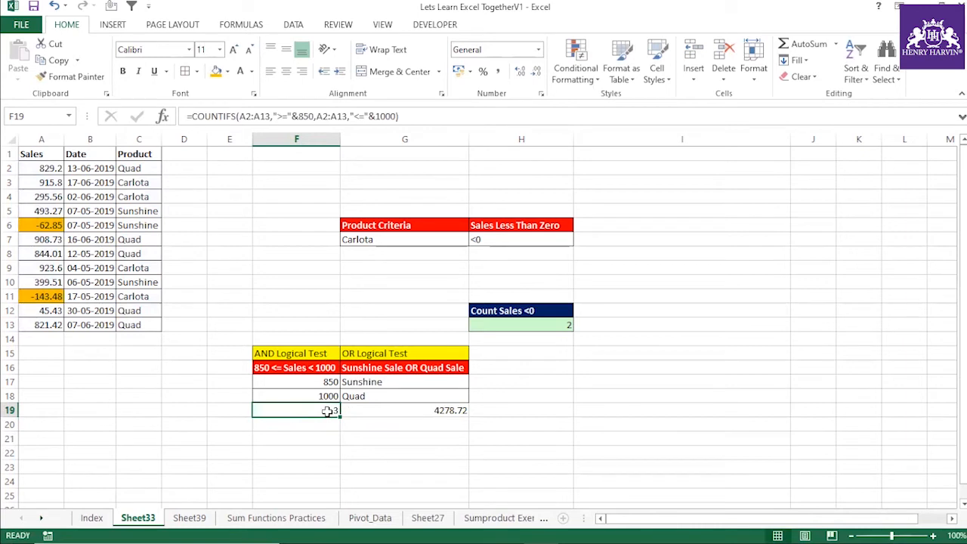
- Fill sales cells A2, A3 and A7 with light green and compare them with F19's COUNTIFS formula
click(42, 168)
click(228, 71)
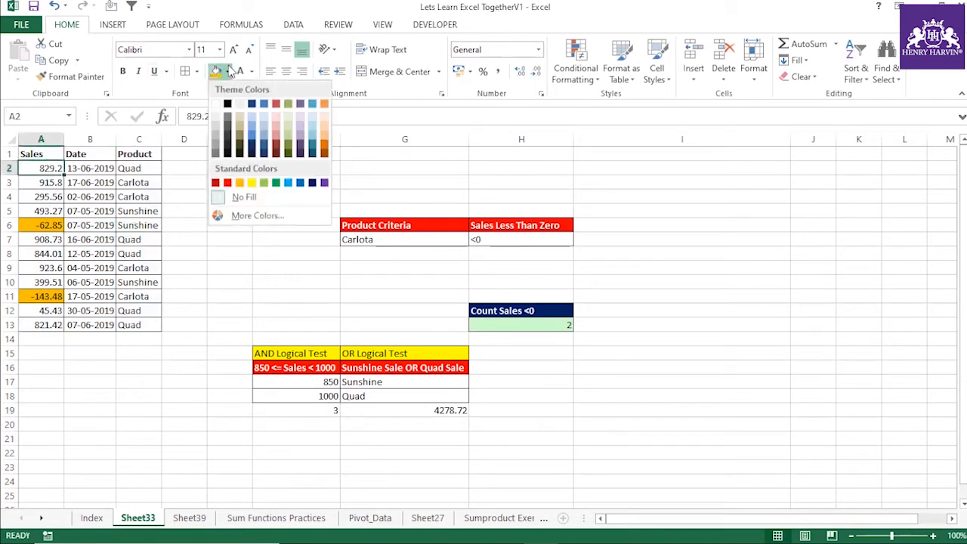
click(264, 182)
key(Return)
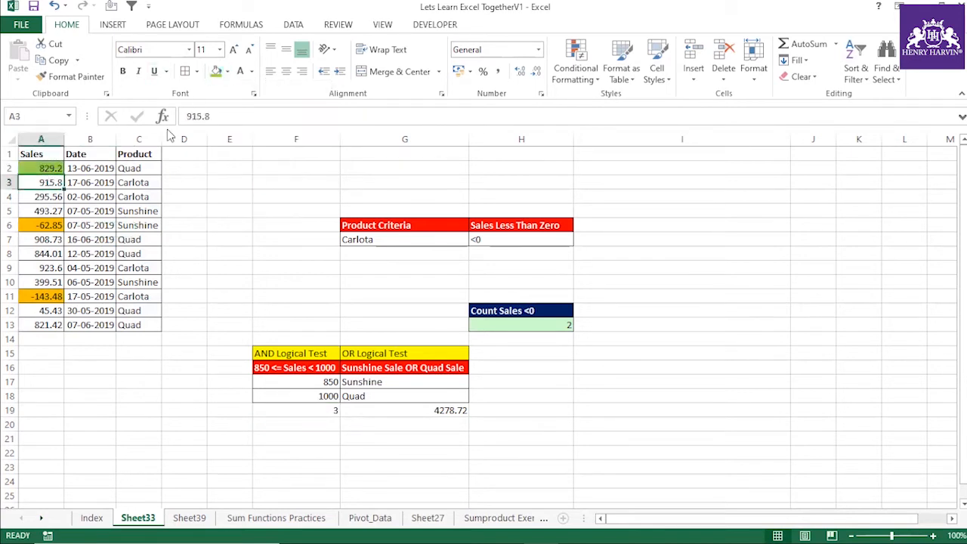
click(218, 72)
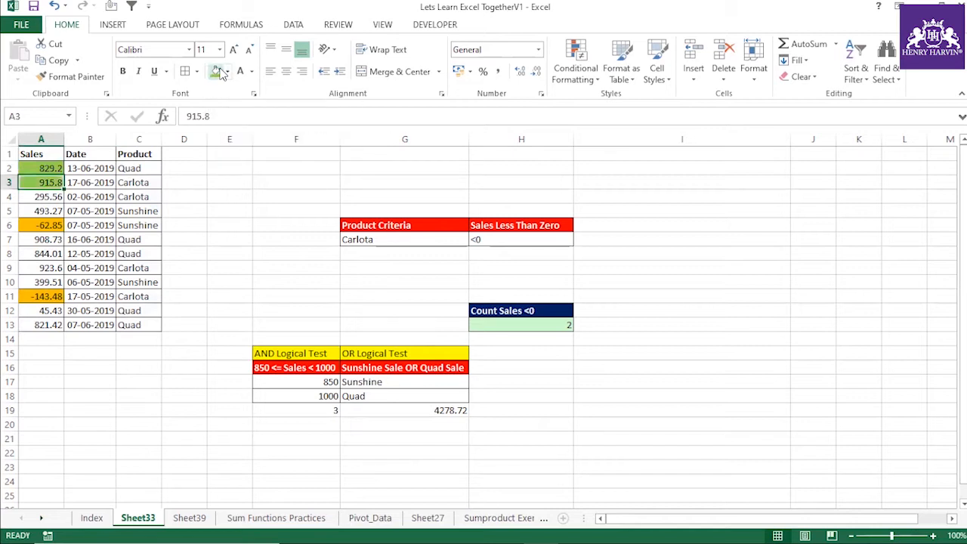
click(56, 239)
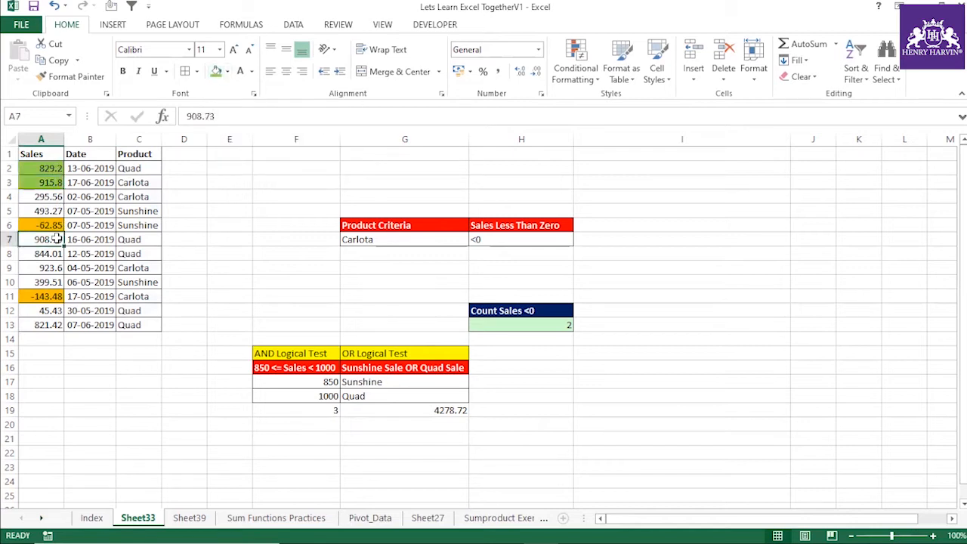
click(216, 71)
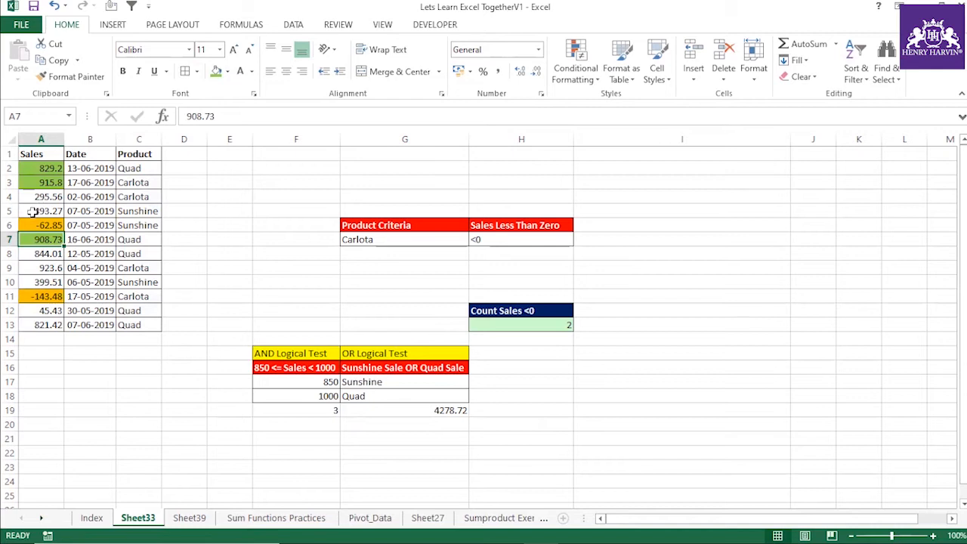
drag(38, 172, 41, 182)
click(44, 239)
click(324, 408)
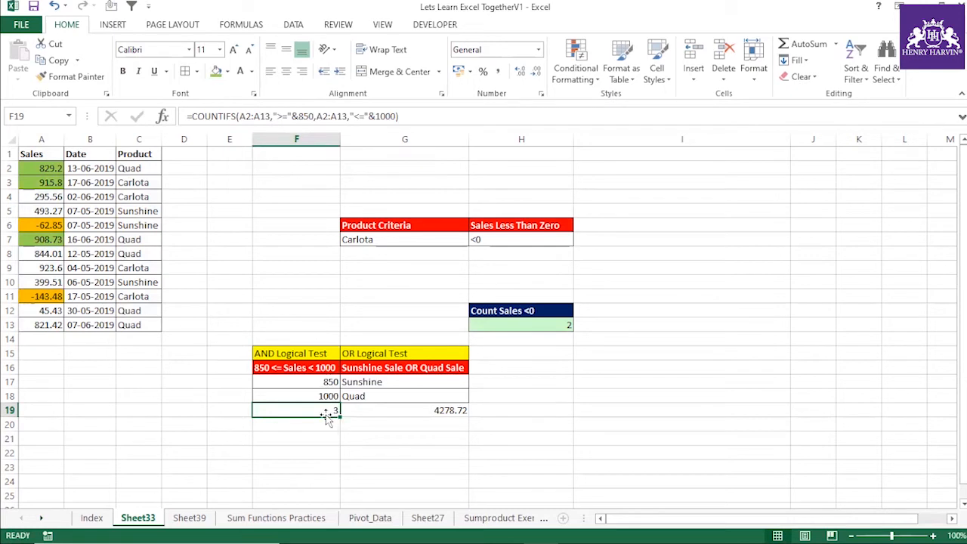
- Count the Carlota entries by entering =COUNTIF(C2:C13,G7) in G8, below the product criterion
click(362, 240)
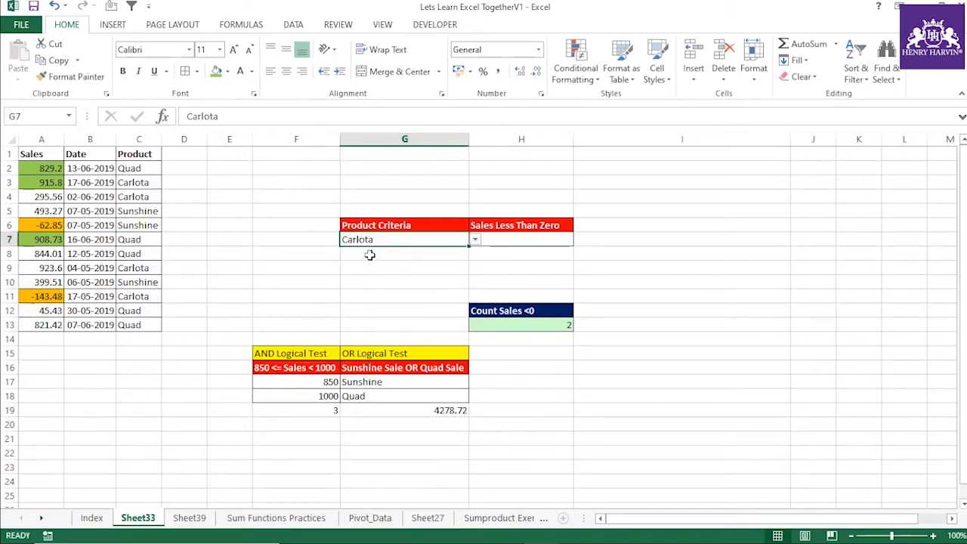
click(370, 255)
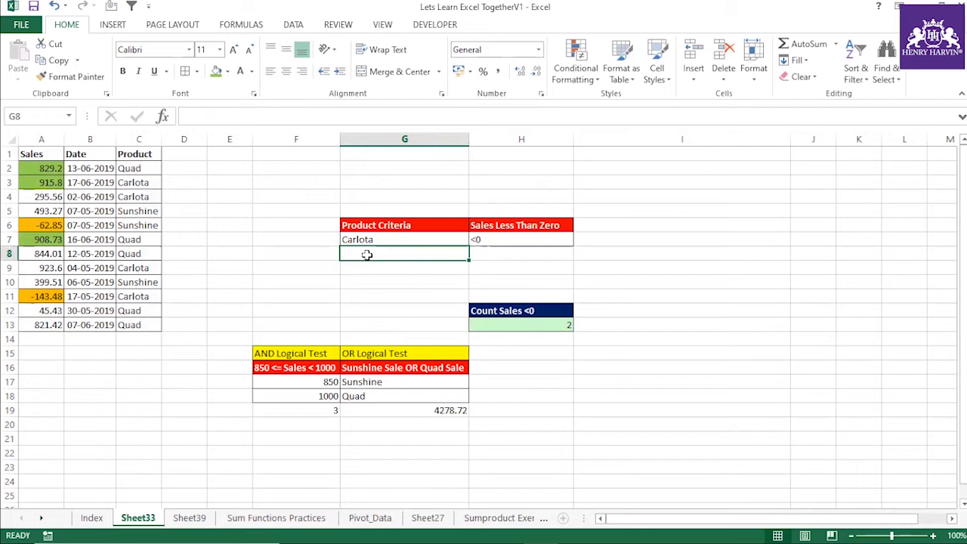
click(352, 282)
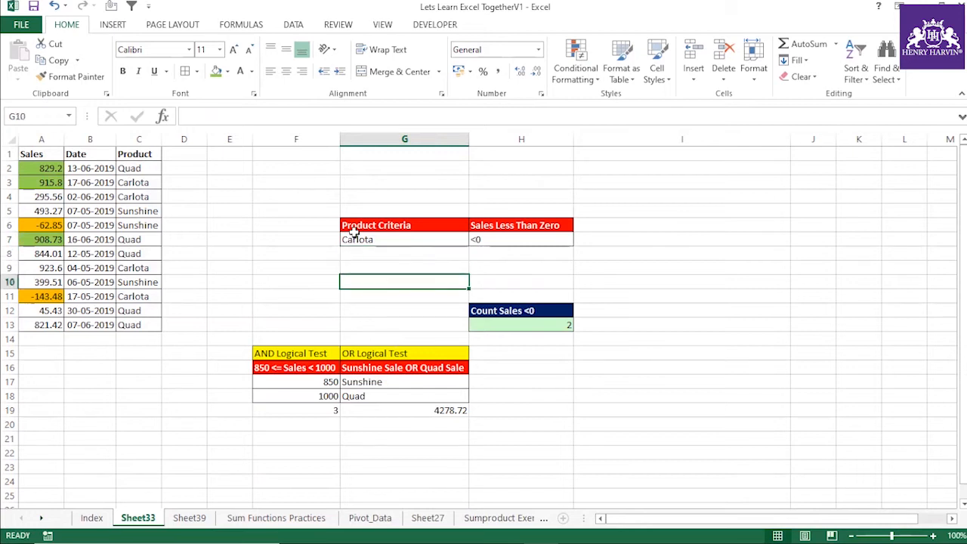
click(354, 240)
click(355, 252)
text(=countif)
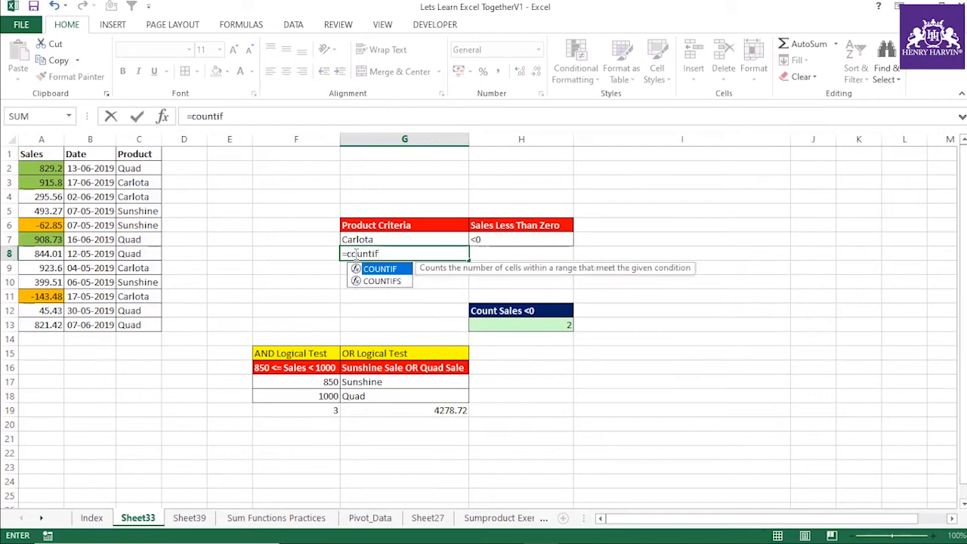
text(()
drag(128, 167, 146, 326)
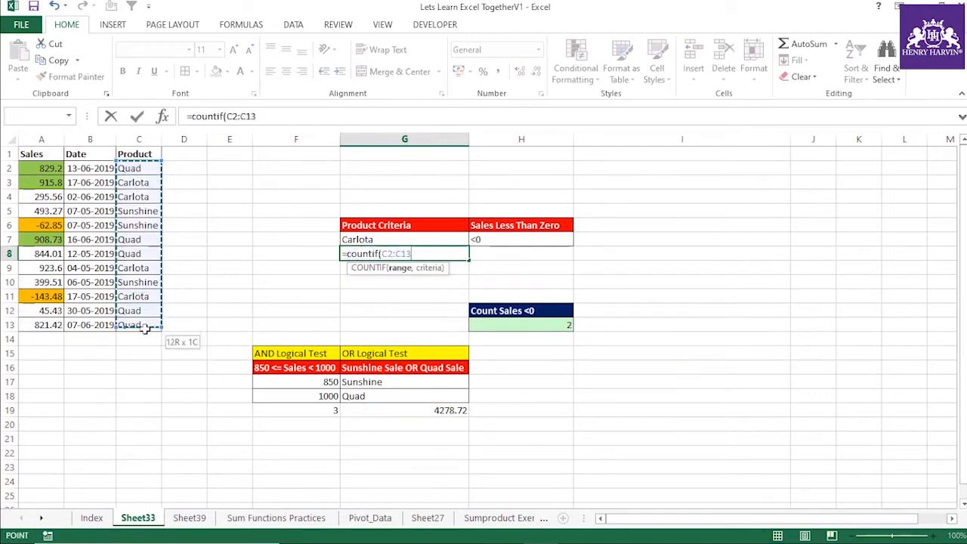
text(,)
click(359, 234)
text())
key(Return)
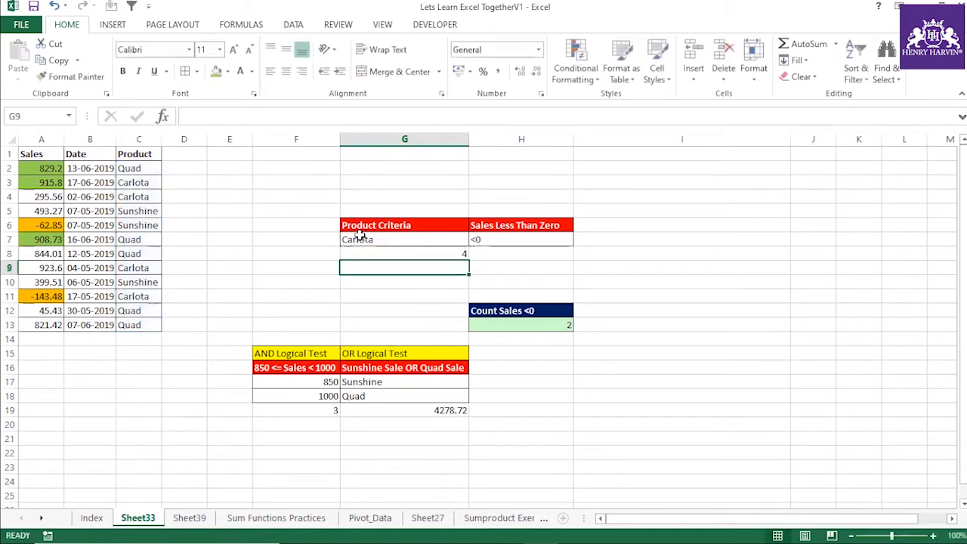
- Check G8's COUNTIF formula against the Carlota entries in the Product column
click(384, 252)
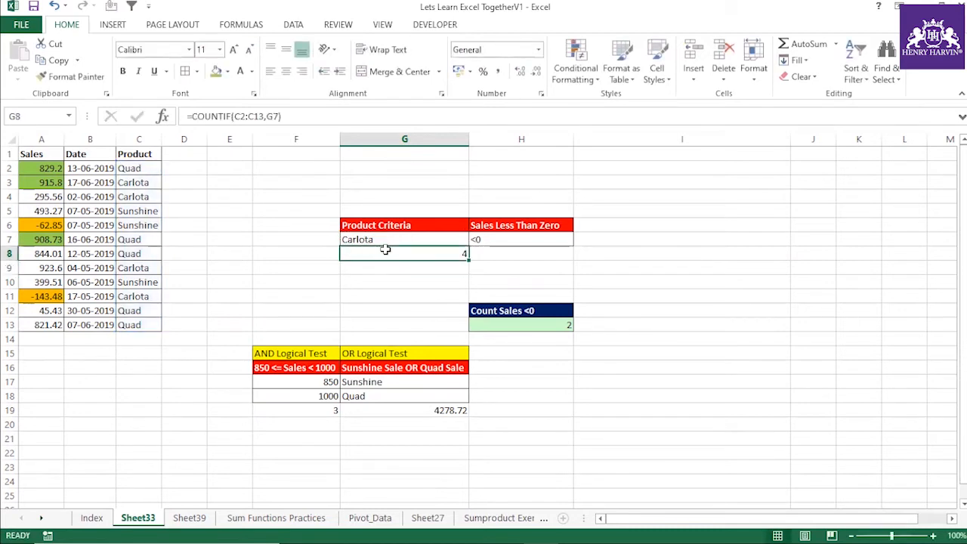
click(140, 182)
click(147, 268)
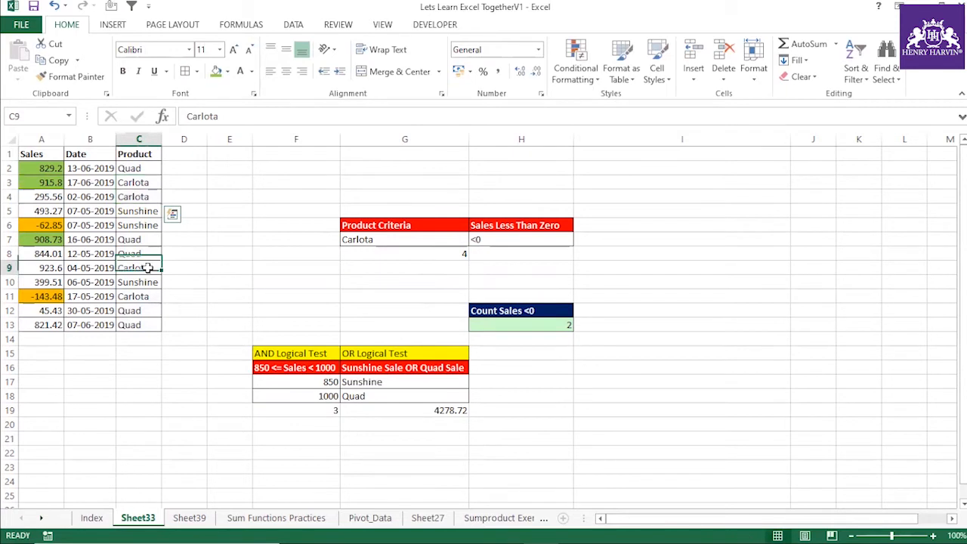
click(144, 298)
click(320, 270)
click(14, 141)
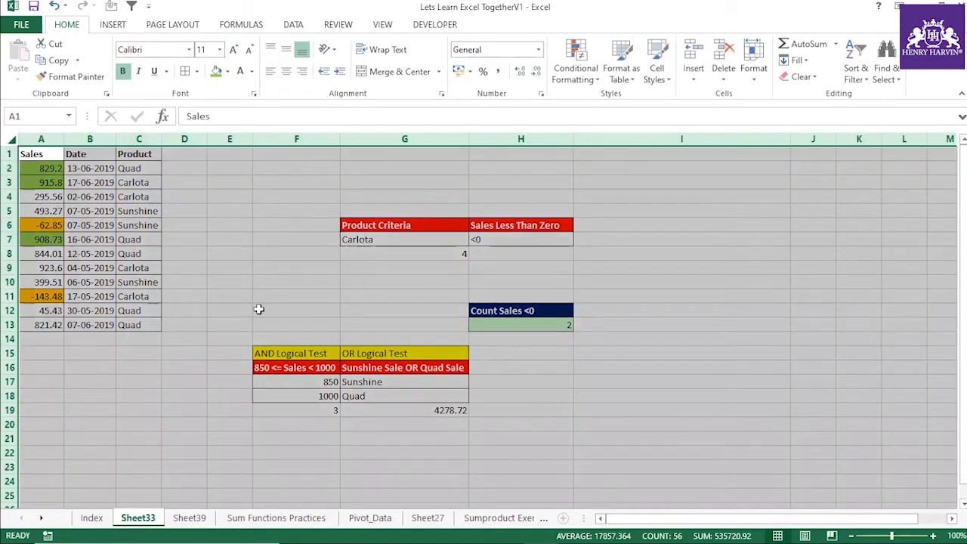
- Open the Sum Functions Practices sheet and slightly widen data columns A and C
click(189, 518)
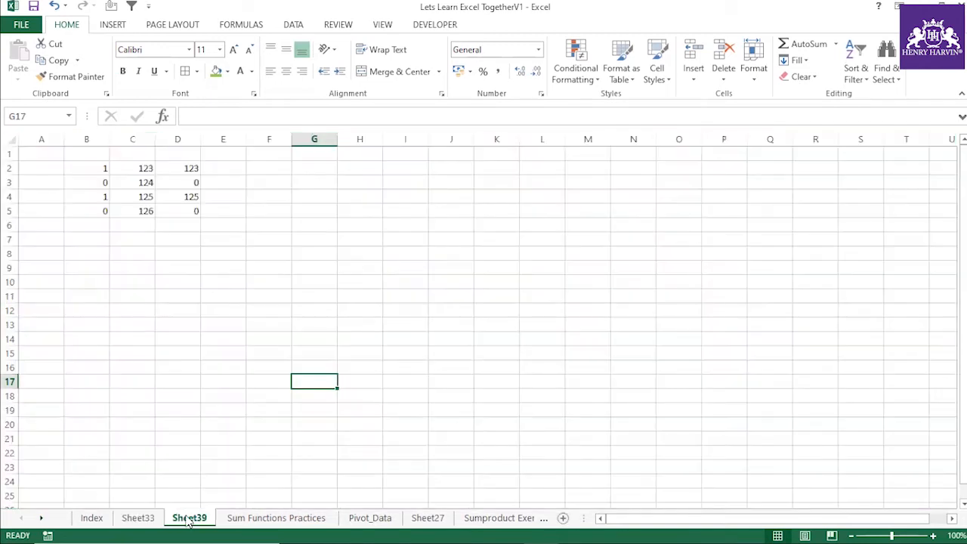
click(318, 520)
click(325, 354)
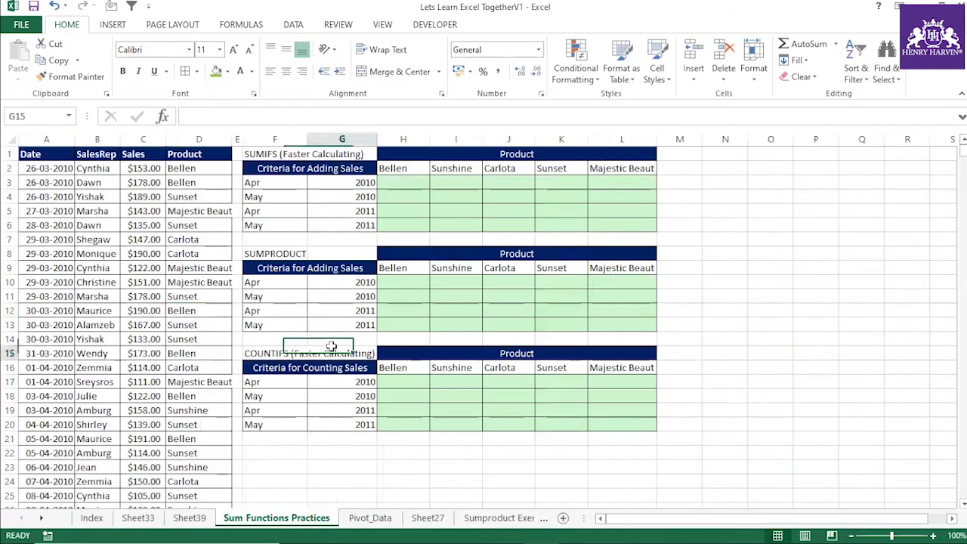
drag(71, 134, 176, 135)
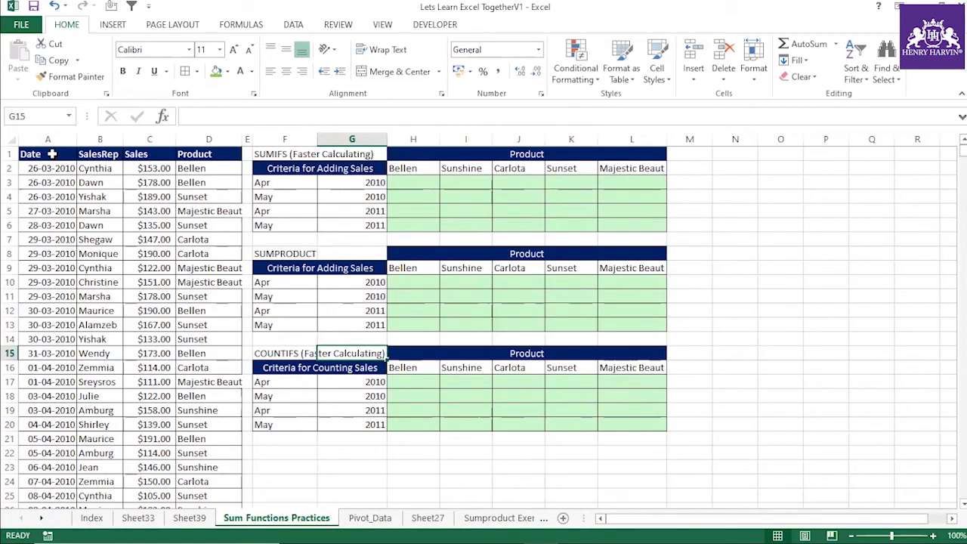
- Examine the sales data and the layout of the SUMIFS and SUMPRODUCT practice tables
drag(52, 153, 226, 296)
click(324, 324)
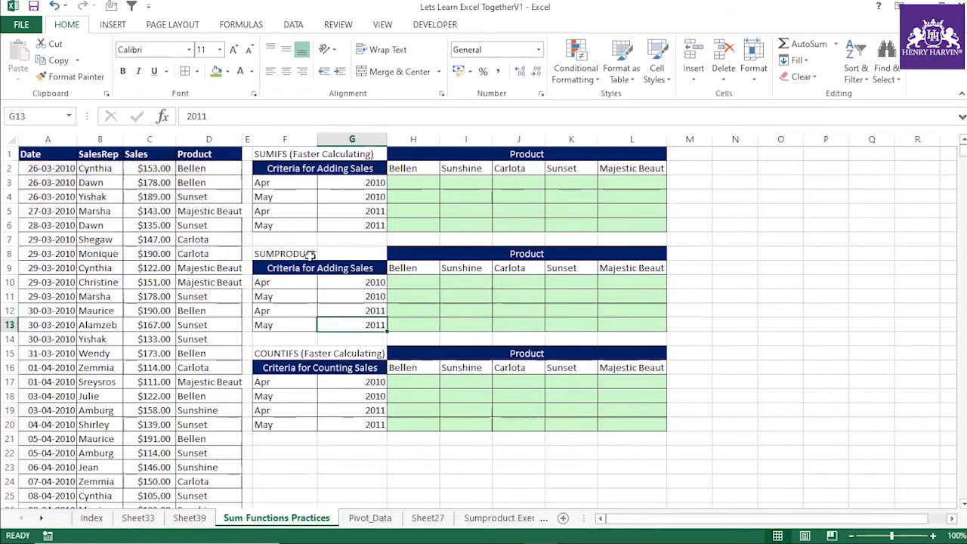
click(276, 154)
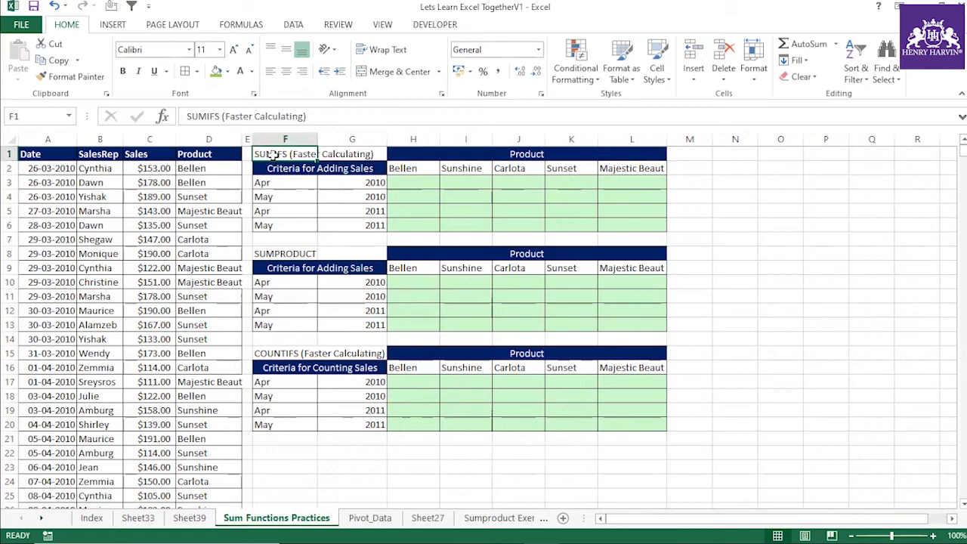
drag(274, 155, 643, 235)
click(412, 310)
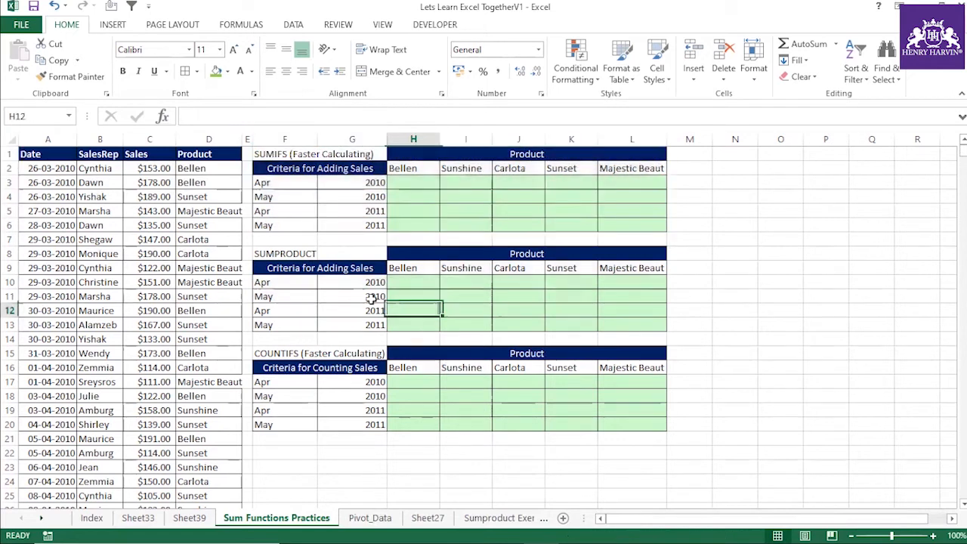
drag(274, 154, 640, 226)
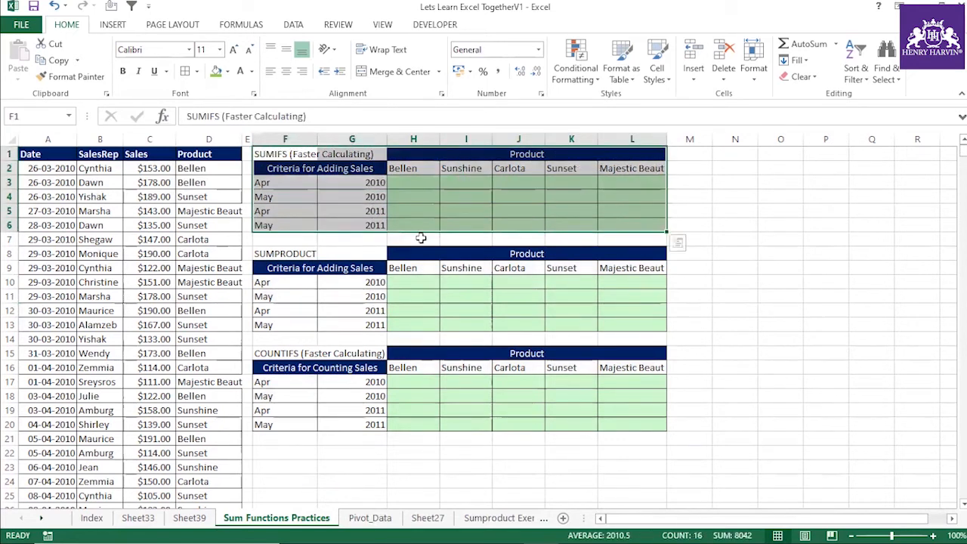
drag(299, 254, 648, 325)
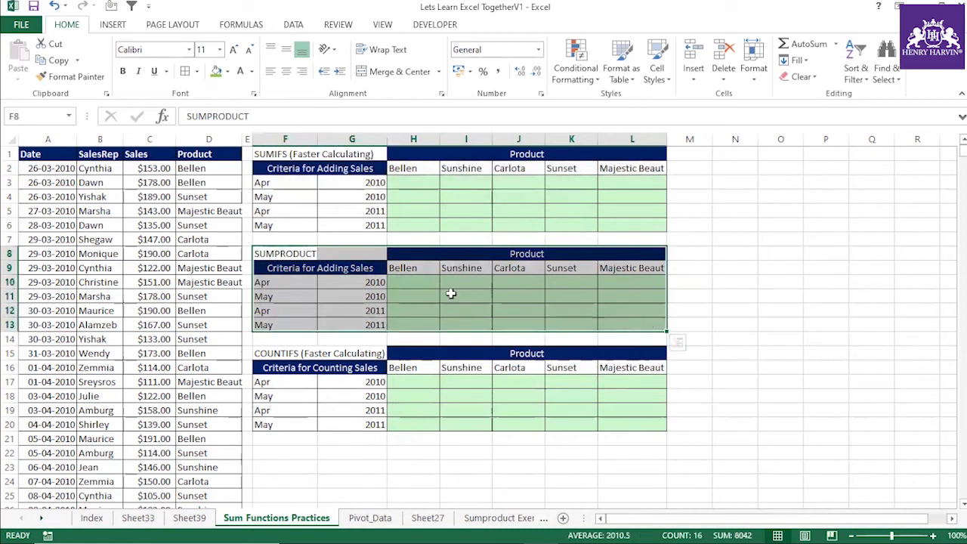
click(306, 254)
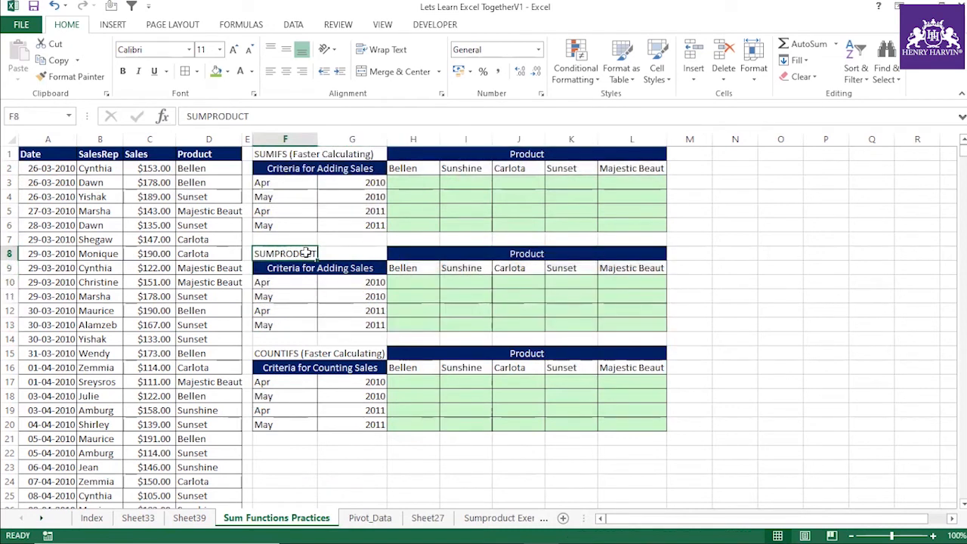
- Compare the SUMIFS, SUMPRODUCT and COUNTIFS practice tables and their empty result areas
drag(274, 153, 619, 227)
drag(270, 253, 648, 325)
click(461, 368)
drag(302, 354, 650, 425)
click(533, 424)
drag(274, 155, 646, 225)
drag(286, 255, 663, 326)
click(441, 301)
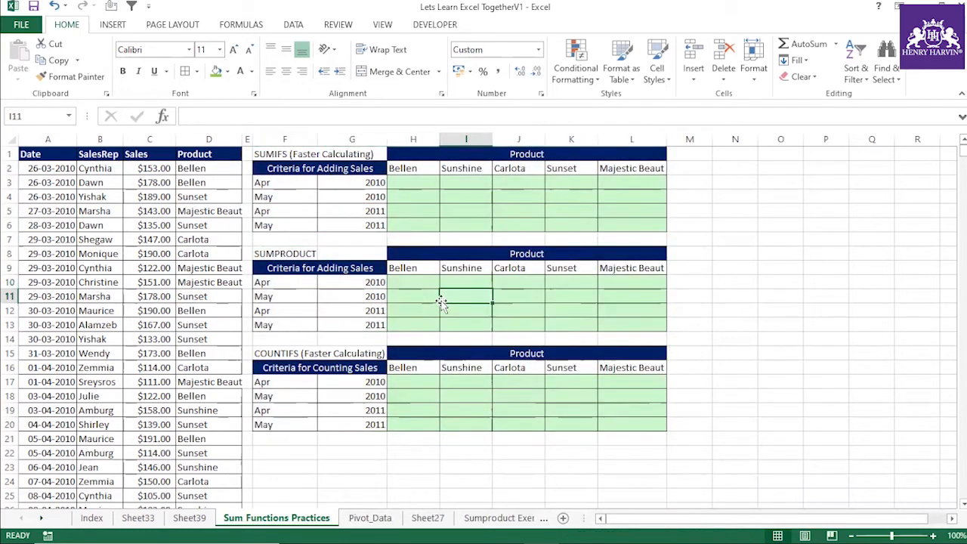
click(281, 155)
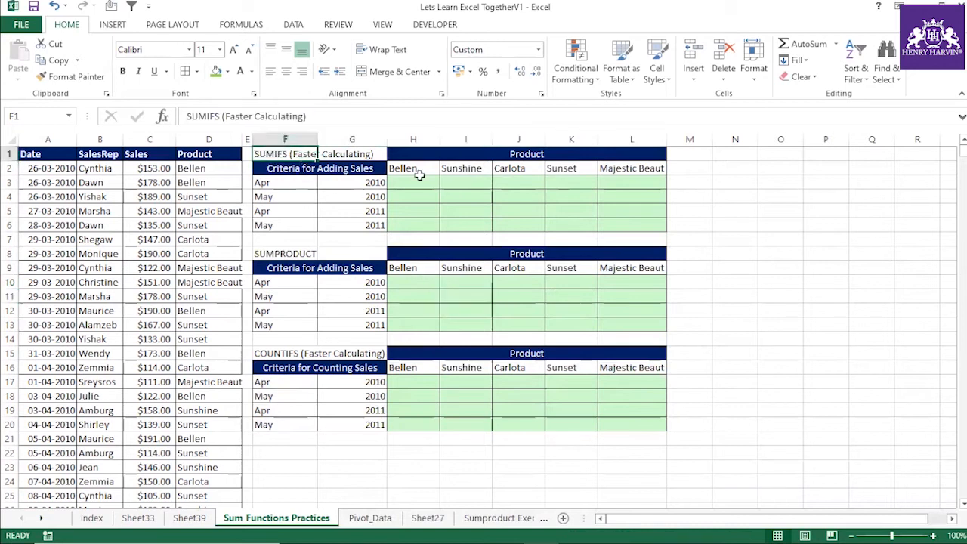
click(413, 183)
drag(292, 254, 633, 325)
drag(300, 353, 607, 423)
click(566, 396)
- Widen data columns A to C a little and review the SUMIFS table's month, year and product criteria
drag(76, 139, 187, 139)
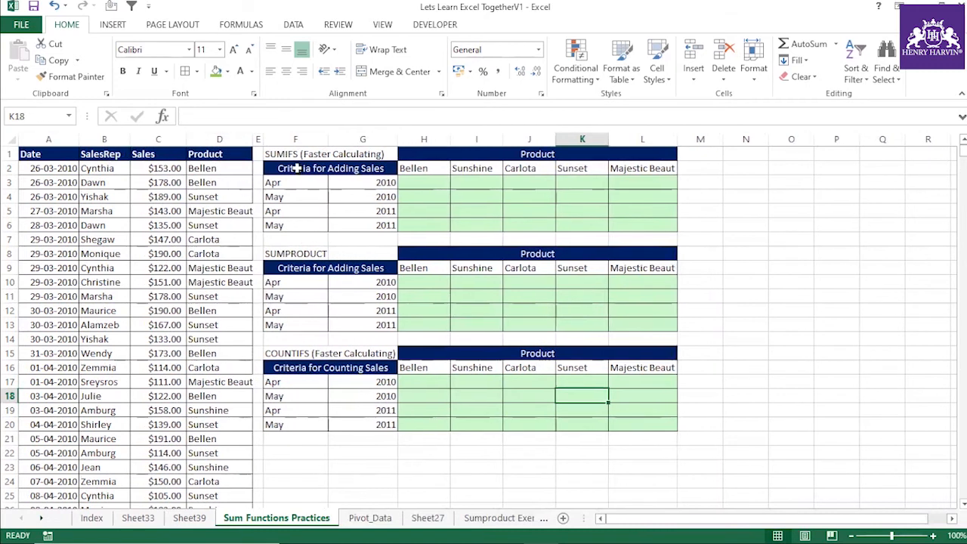
click(297, 169)
drag(289, 182, 290, 221)
drag(371, 183, 375, 225)
drag(428, 165, 641, 172)
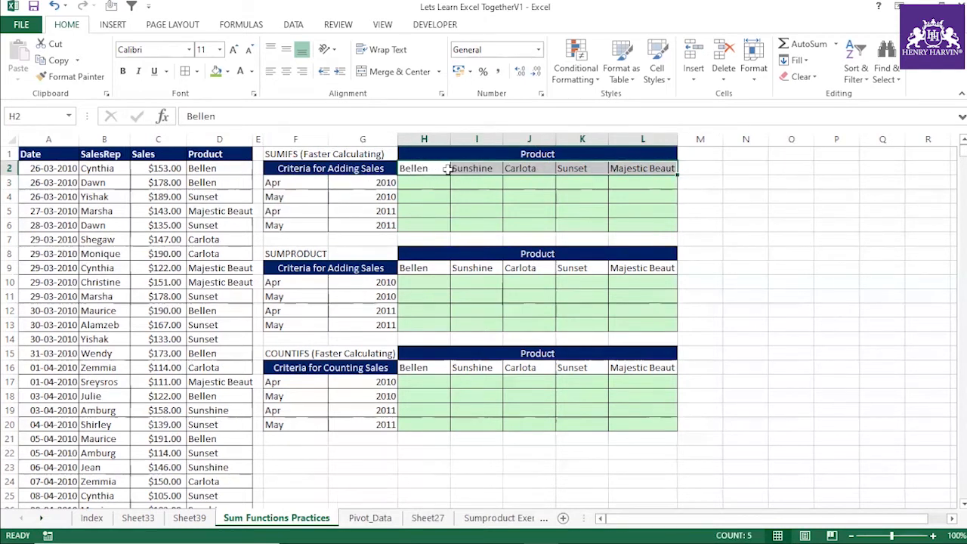
- Examine the product headers of the SUMPRODUCT and COUNTIFS tables, the sales data, and the three table titles
click(428, 266)
drag(297, 253, 632, 328)
click(424, 269)
drag(423, 269, 643, 252)
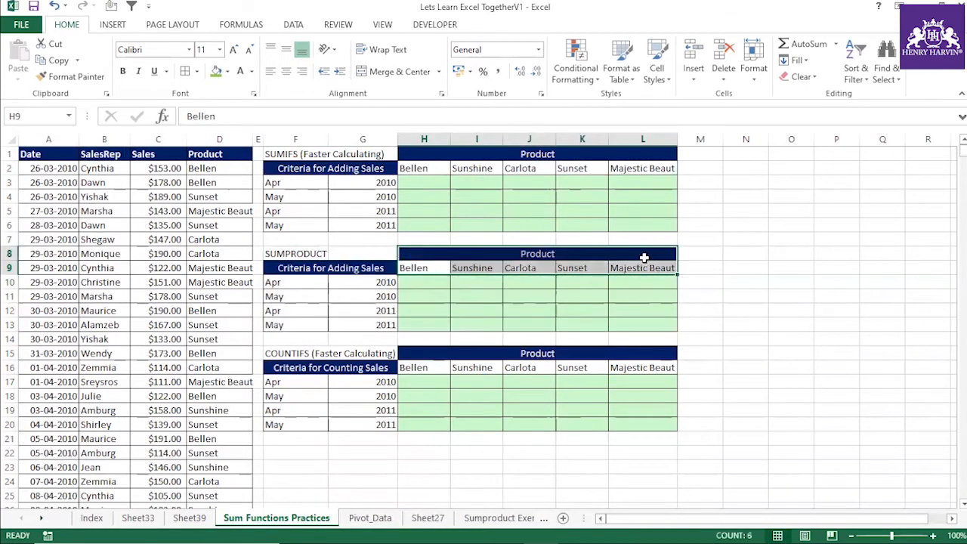
click(285, 346)
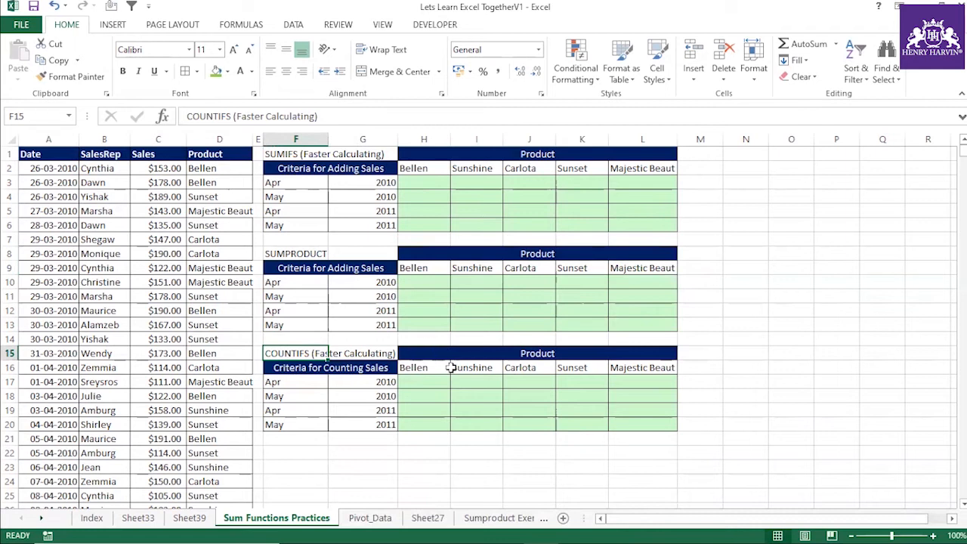
click(425, 366)
drag(308, 355, 632, 428)
click(588, 396)
drag(57, 153, 247, 467)
click(171, 295)
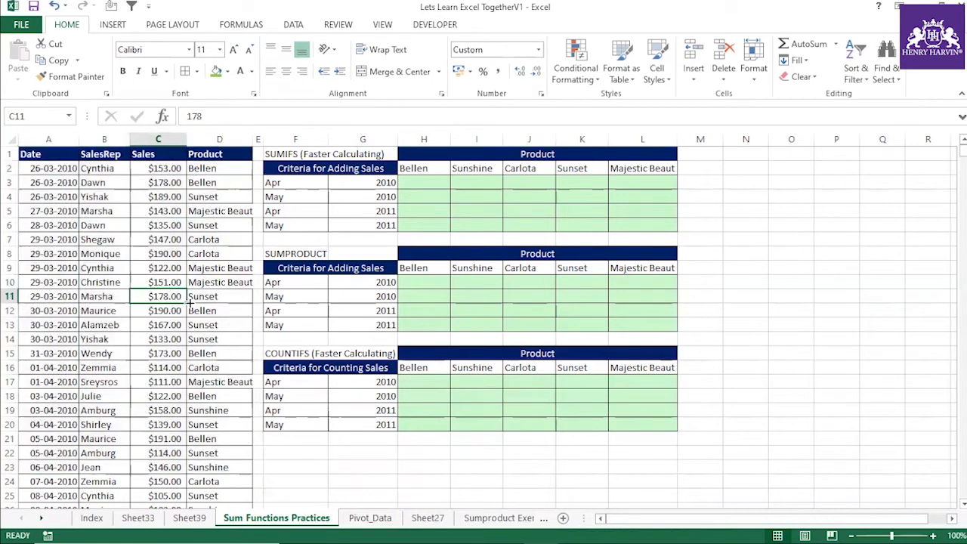
click(294, 155)
click(295, 253)
click(297, 350)
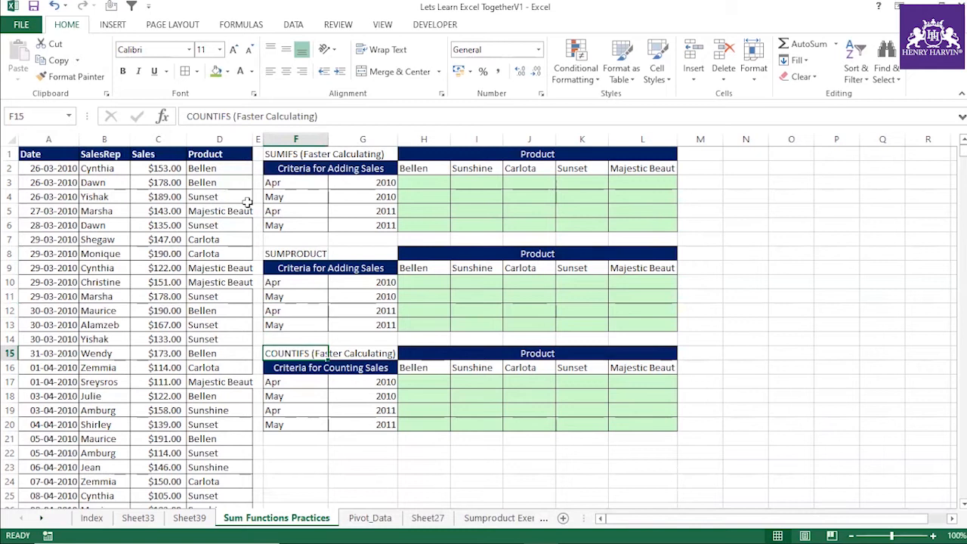
- Slightly widen the Product, Sales and SalesRep columns of the sales data
drag(252, 139, 263, 139)
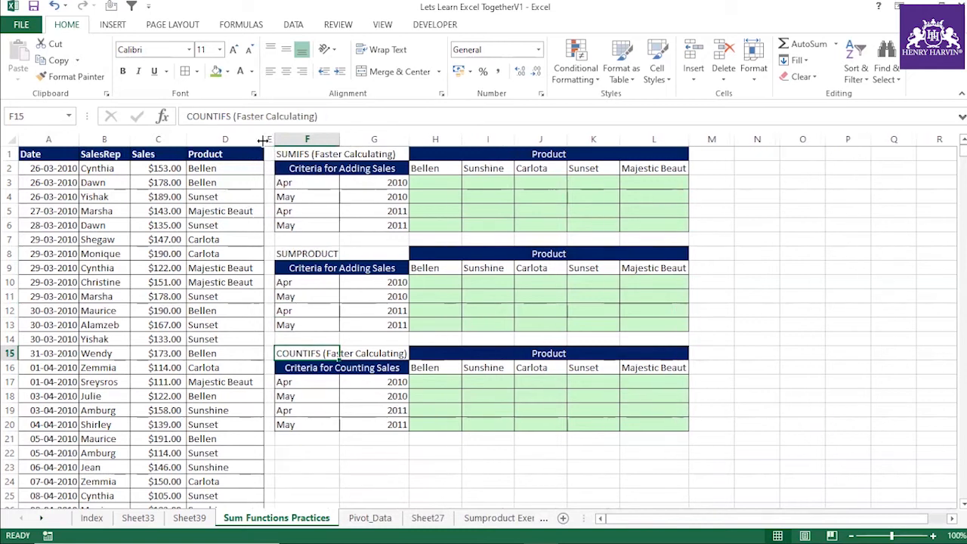
drag(186, 139, 191, 139)
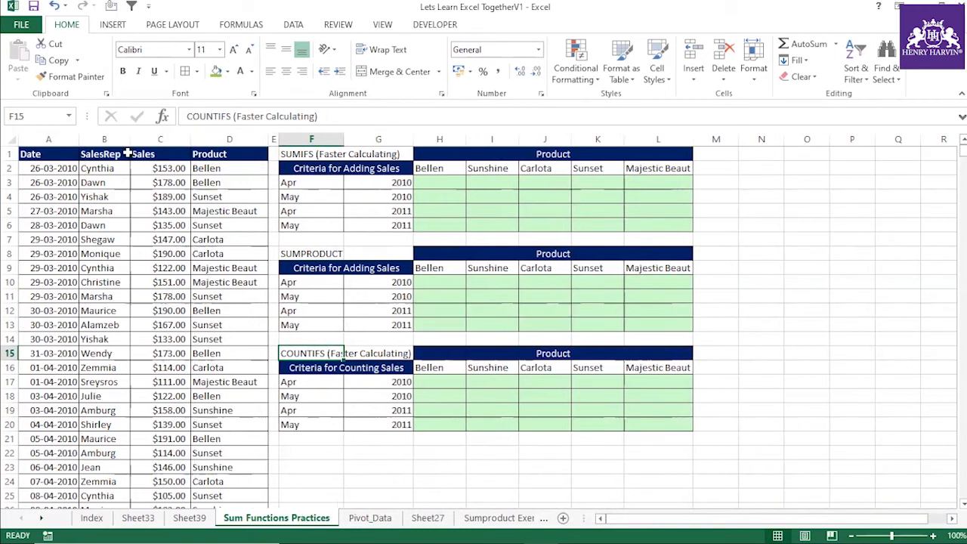
drag(130, 140, 132, 141)
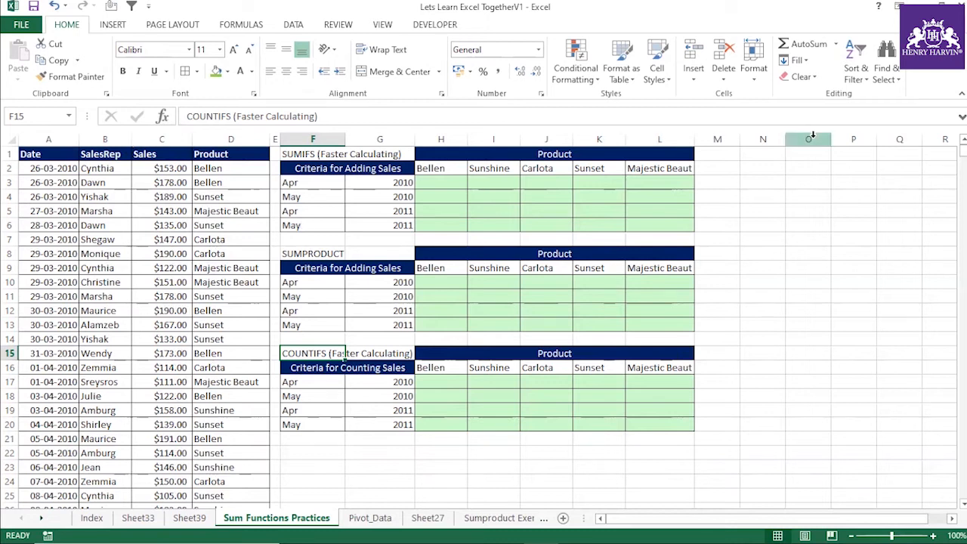
- Examine the sales data together with the SUMPRODUCT table's header row 9 and first criteria row 10
drag(48, 154, 245, 298)
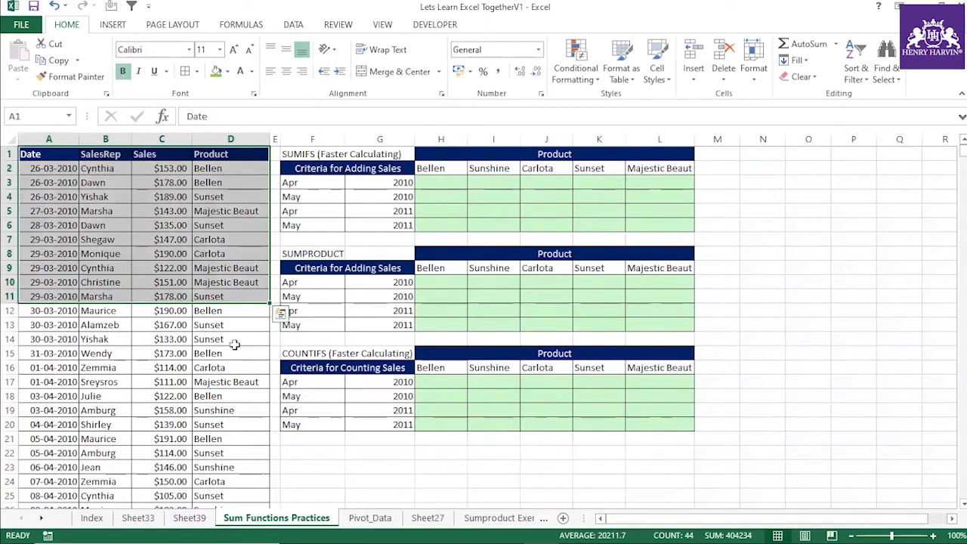
click(235, 341)
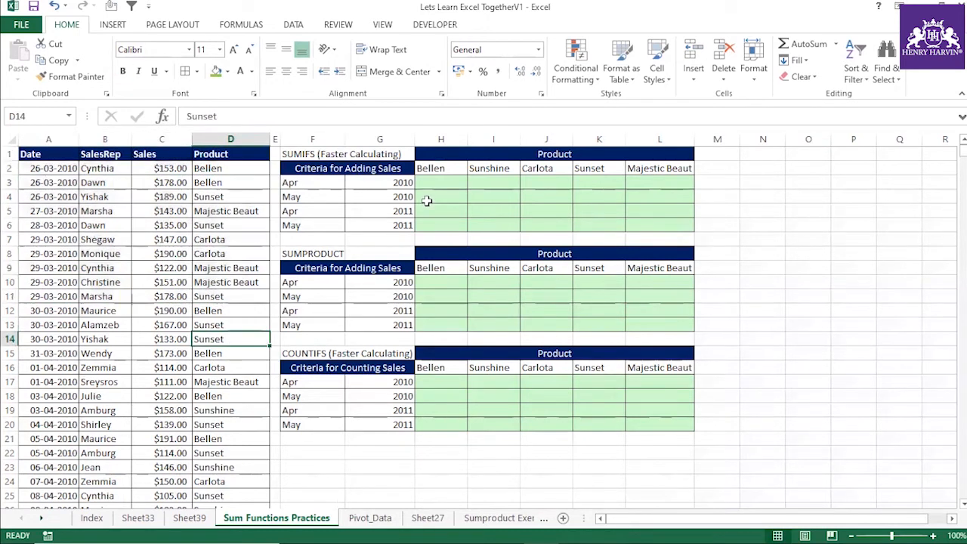
click(432, 283)
click(434, 296)
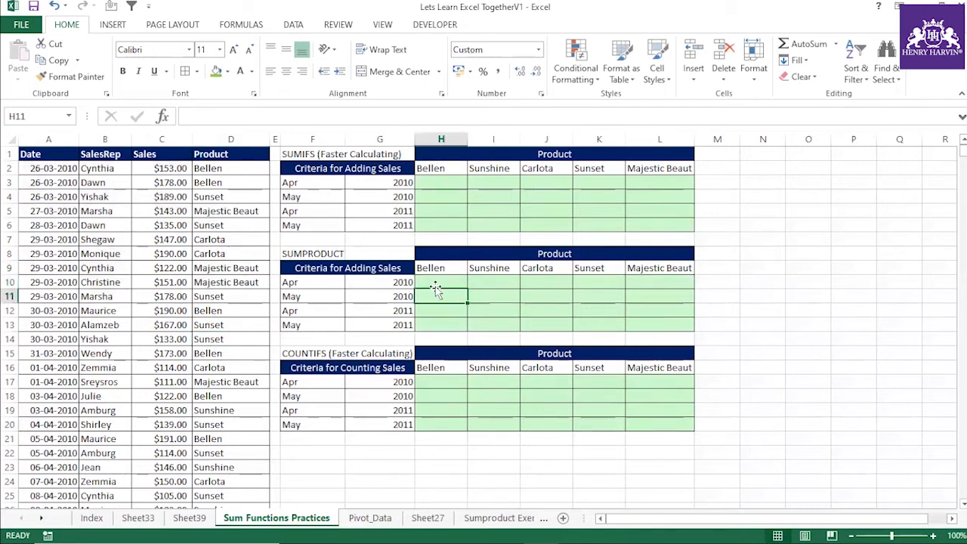
click(434, 282)
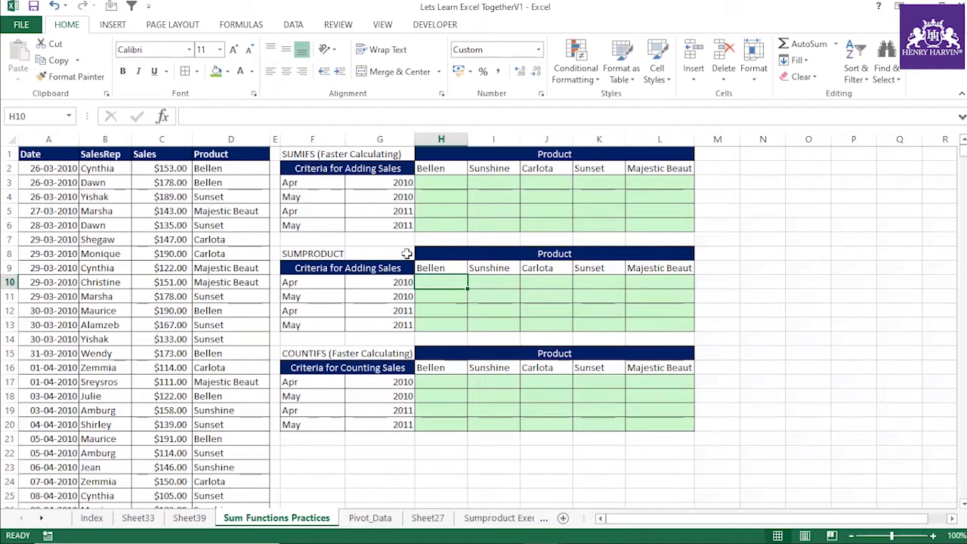
click(428, 266)
click(10, 282)
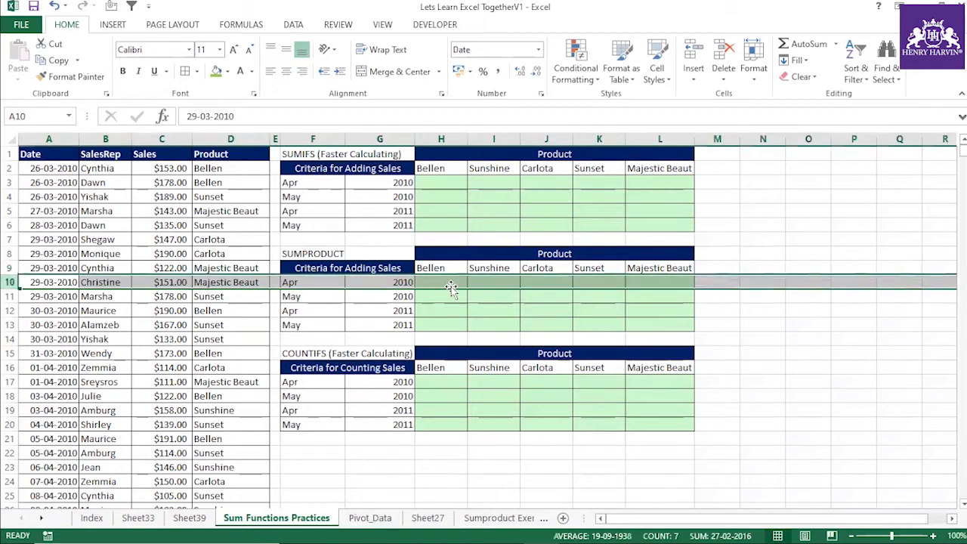
click(443, 265)
click(10, 268)
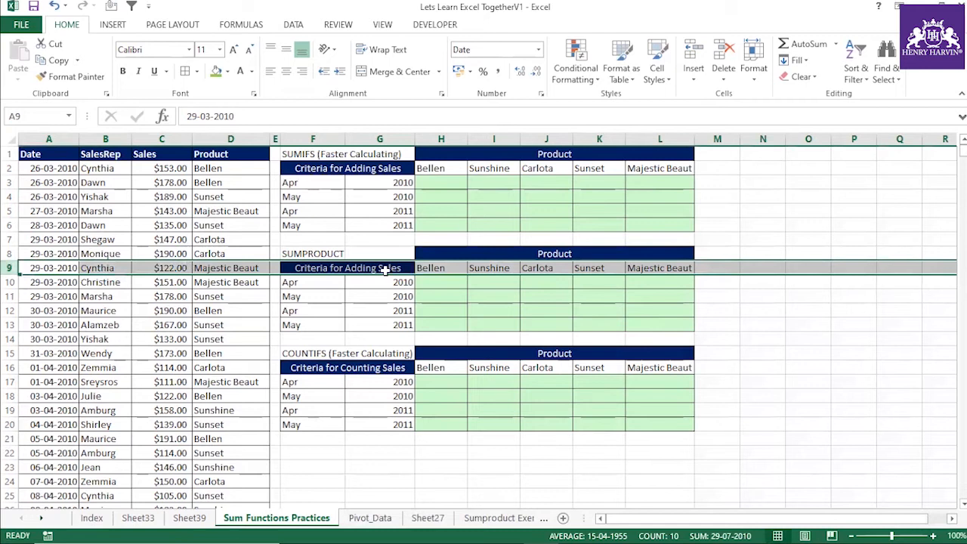
- Examine the SUMPRODUCT table's product headers, month and year criteria, and empty result cells
drag(433, 267, 669, 270)
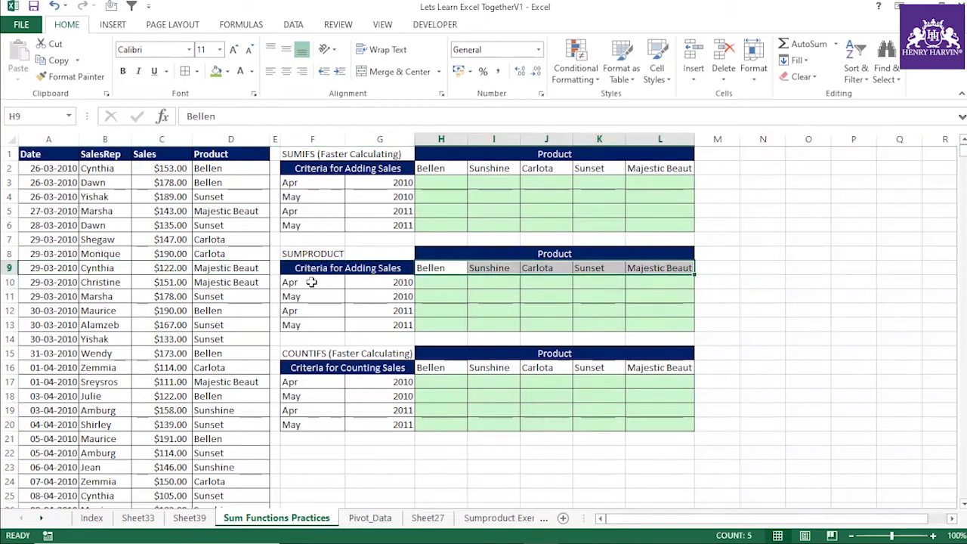
drag(312, 282, 310, 325)
drag(426, 281, 672, 326)
drag(313, 277, 311, 324)
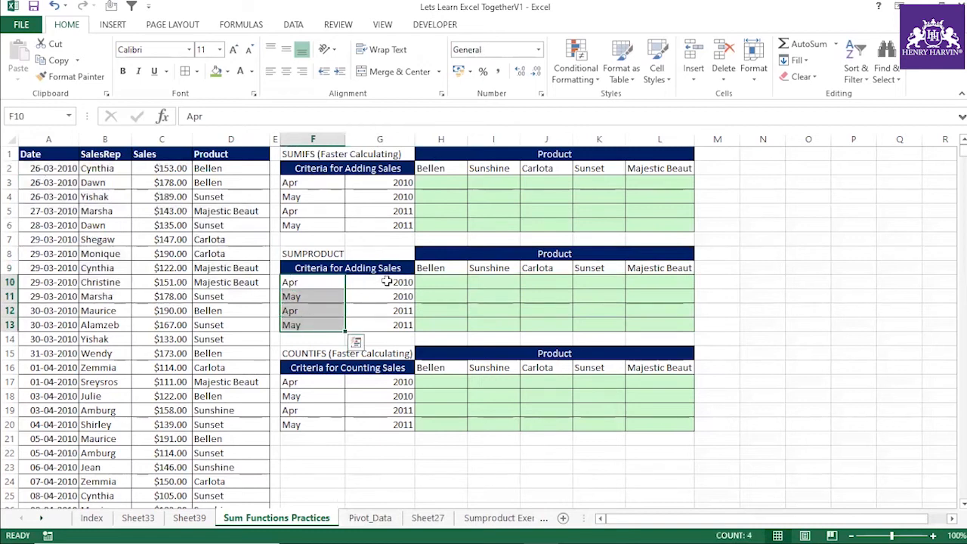
drag(387, 281, 387, 324)
click(434, 310)
drag(319, 253, 652, 328)
click(425, 281)
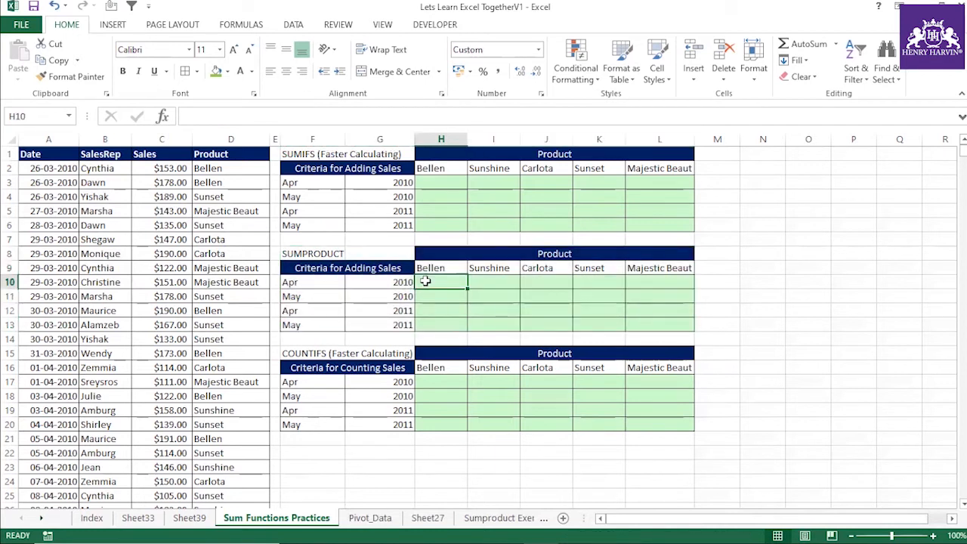
click(424, 269)
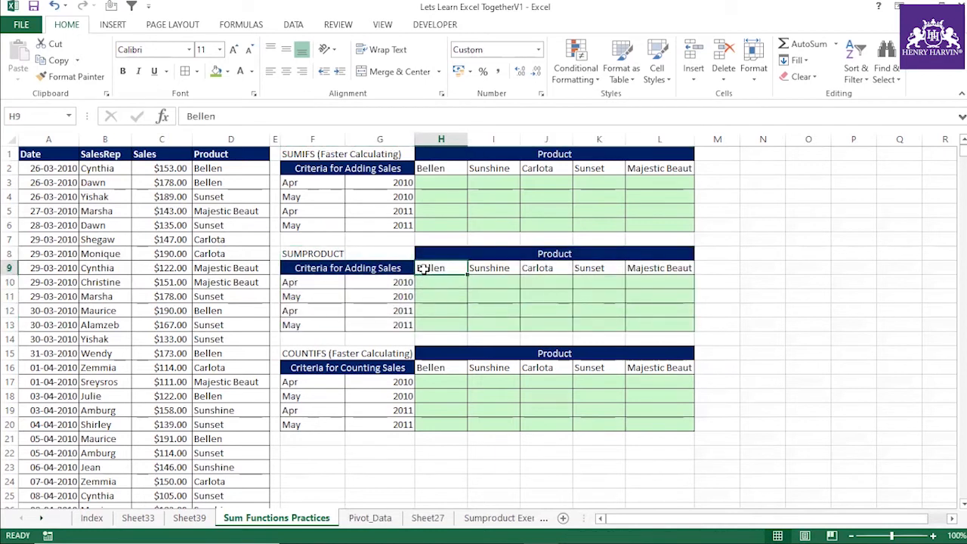
drag(424, 269, 633, 267)
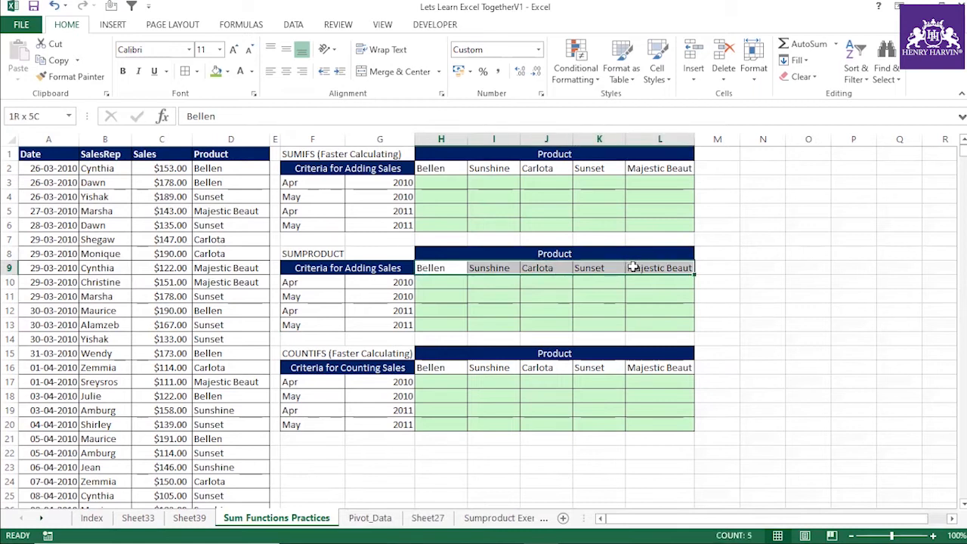
click(550, 297)
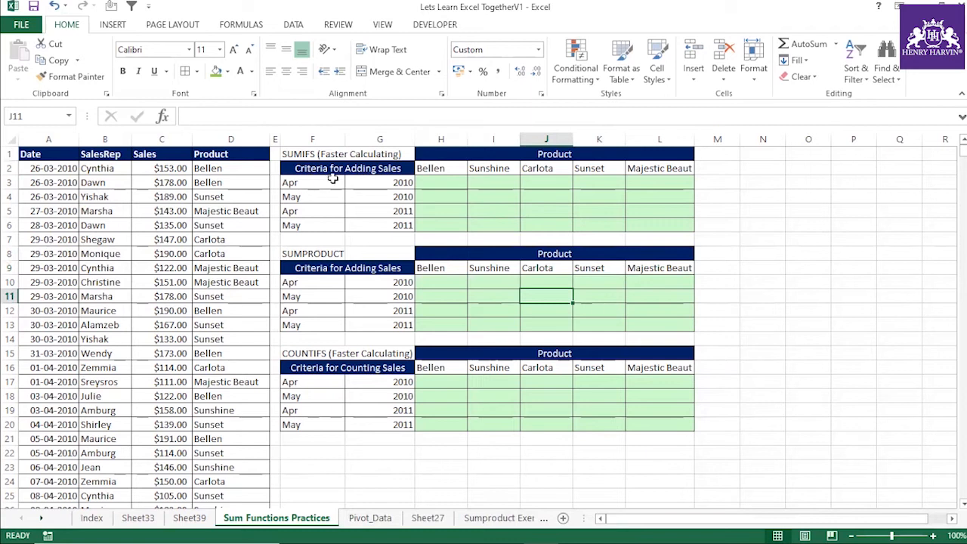
click(435, 281)
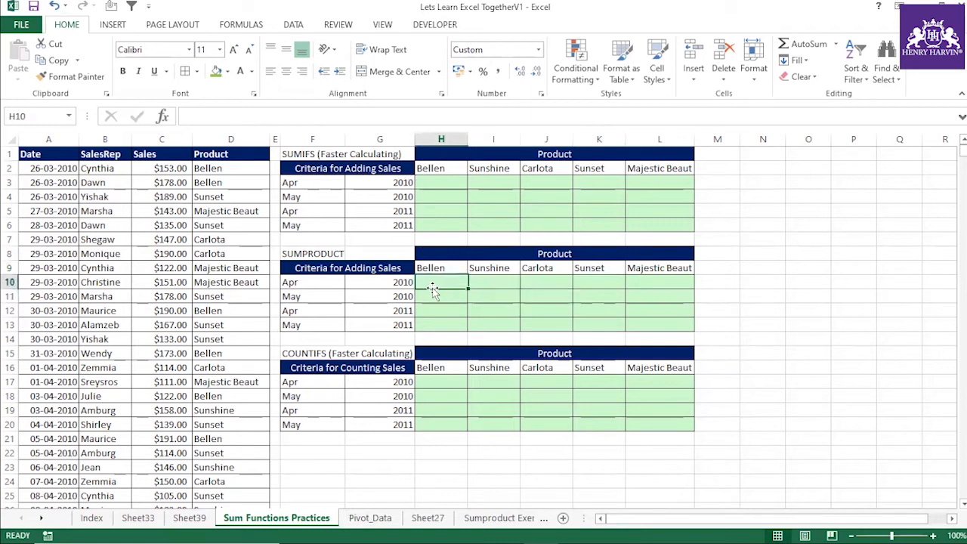
- Try entering the date 1Apr2020 in cell M10 beside the SUMPRODUCT table, and clear that cell
click(714, 282)
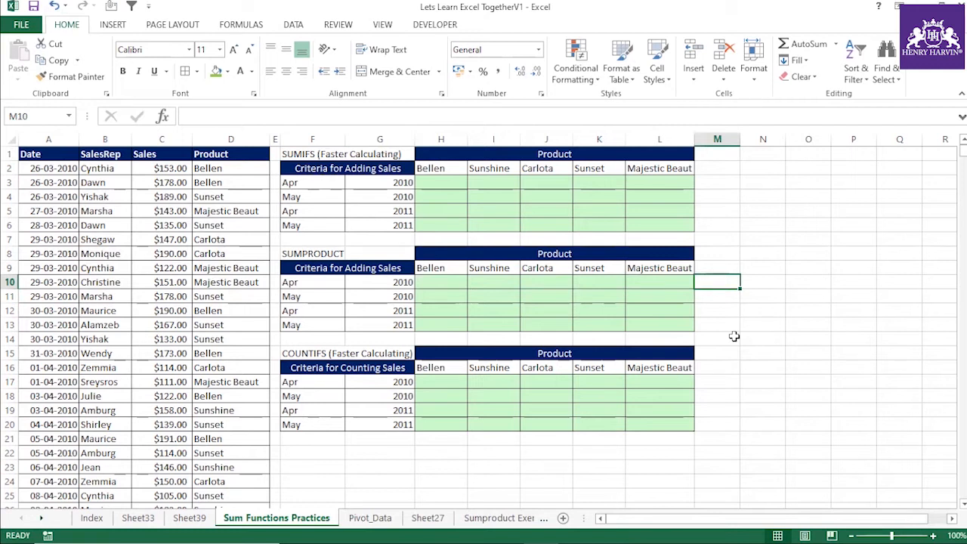
text(1Apr2020)
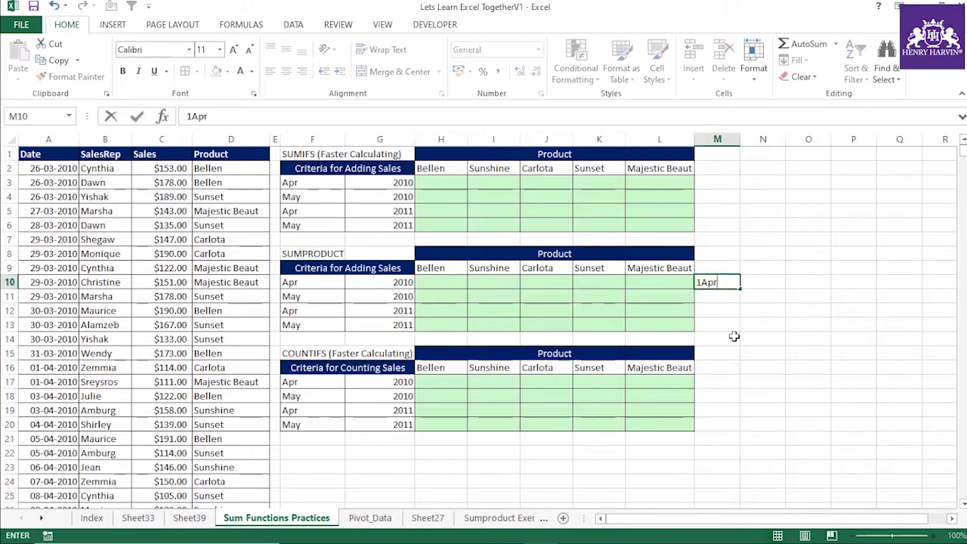
key(Return)
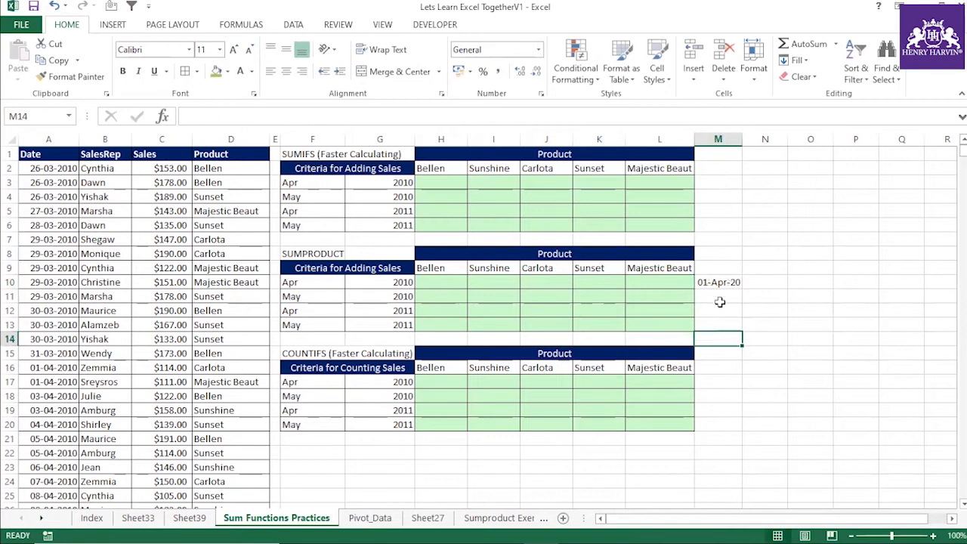
click(719, 281)
key(Delete)
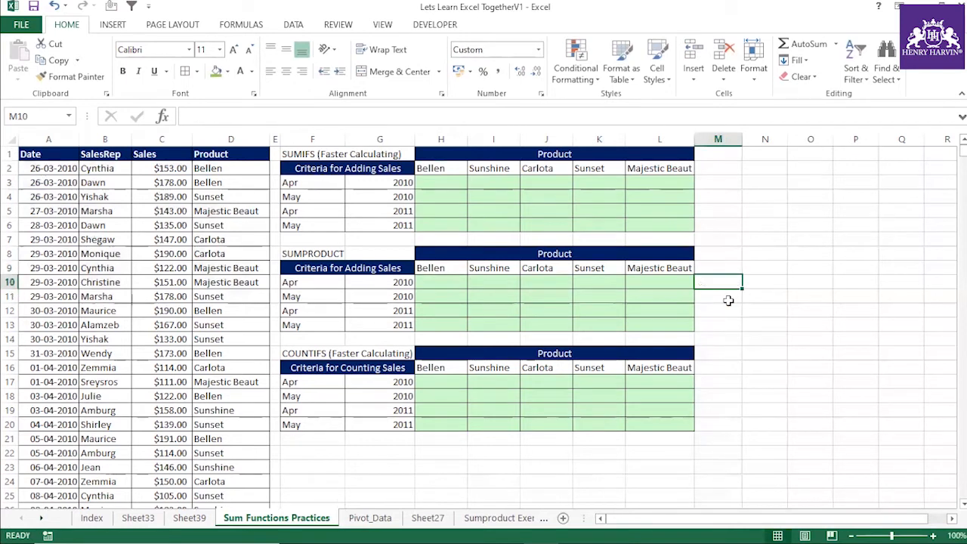
click(727, 300)
click(717, 281)
- Begin a TEXT formula in H10 with the absolute date range $A$2:$A$768 as its value argument
click(442, 282)
text(=)
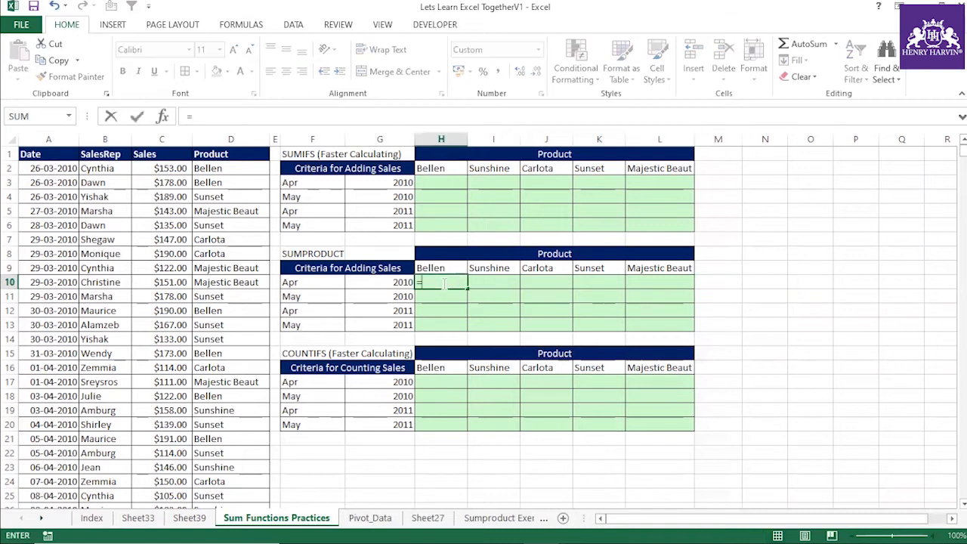
text(text()
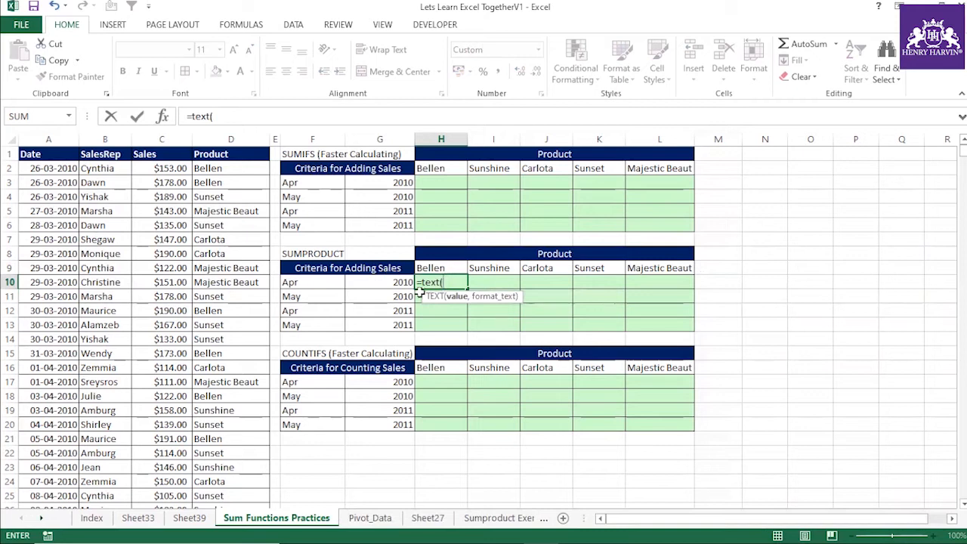
click(62, 165)
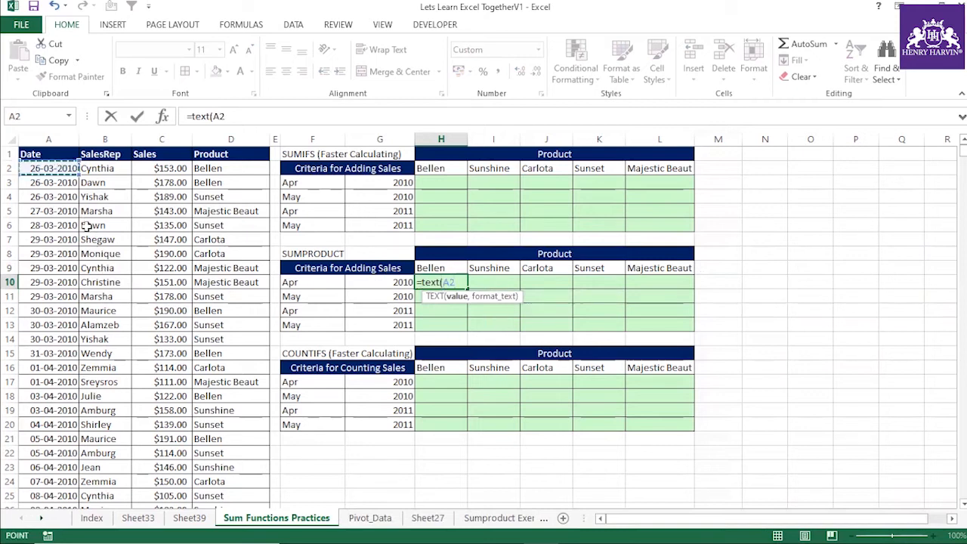
key(ctrl+shift+Down)
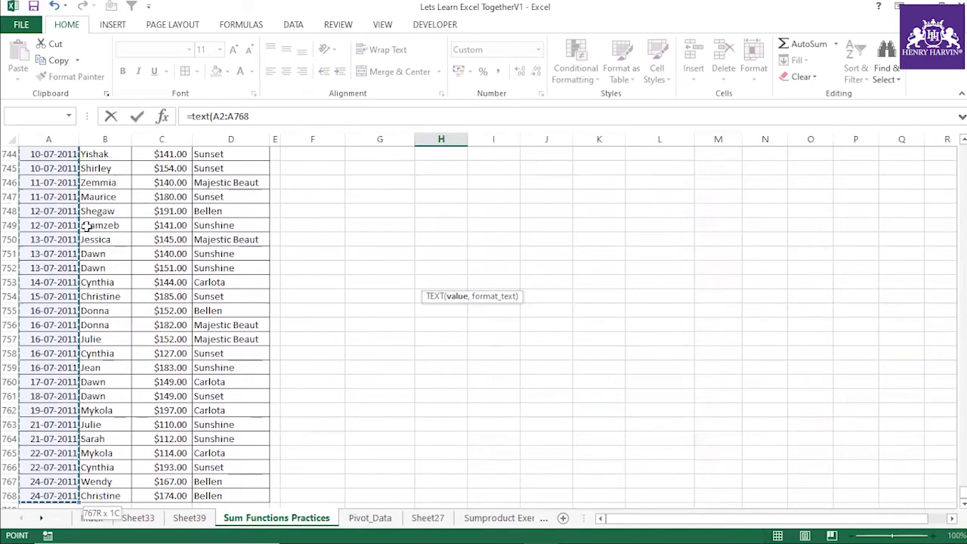
key(ctrl+BackSpace)
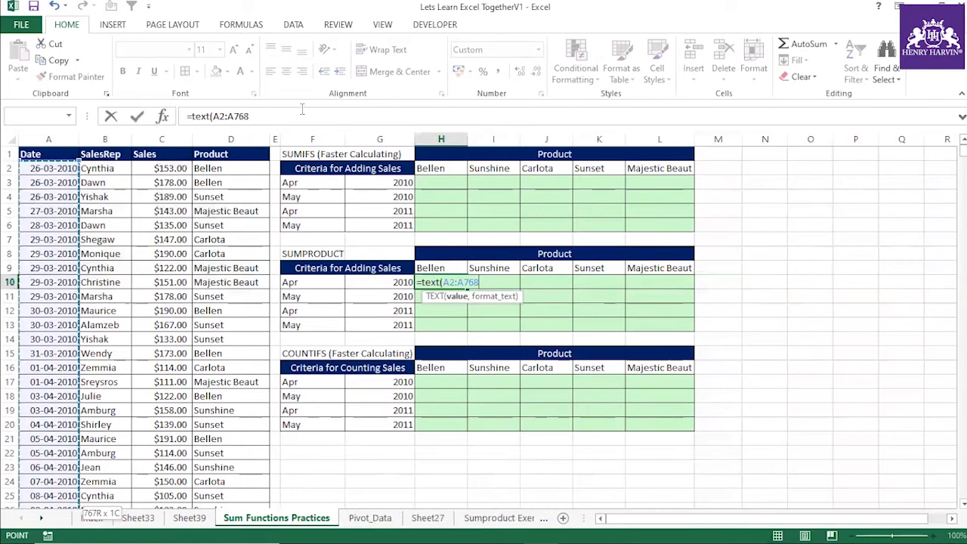
drag(214, 117, 254, 118)
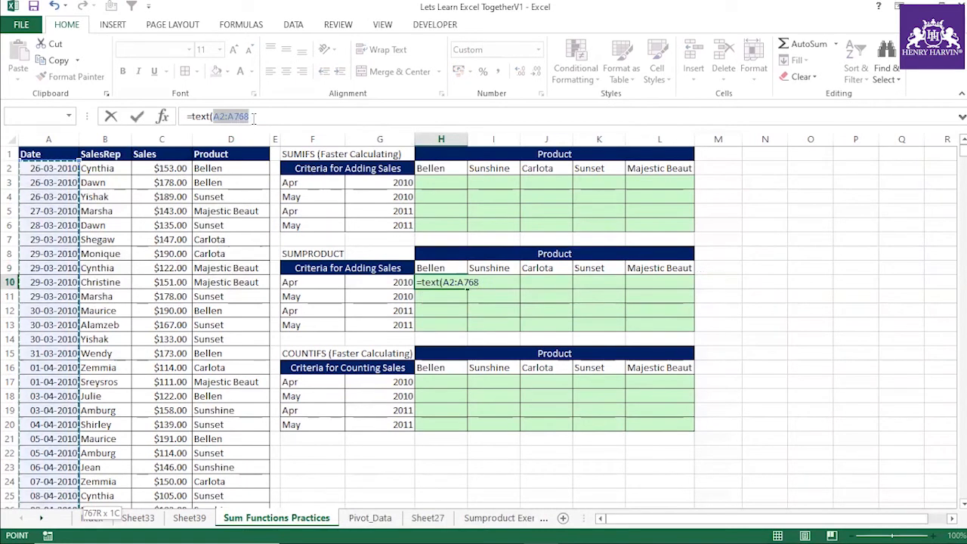
key(F4)
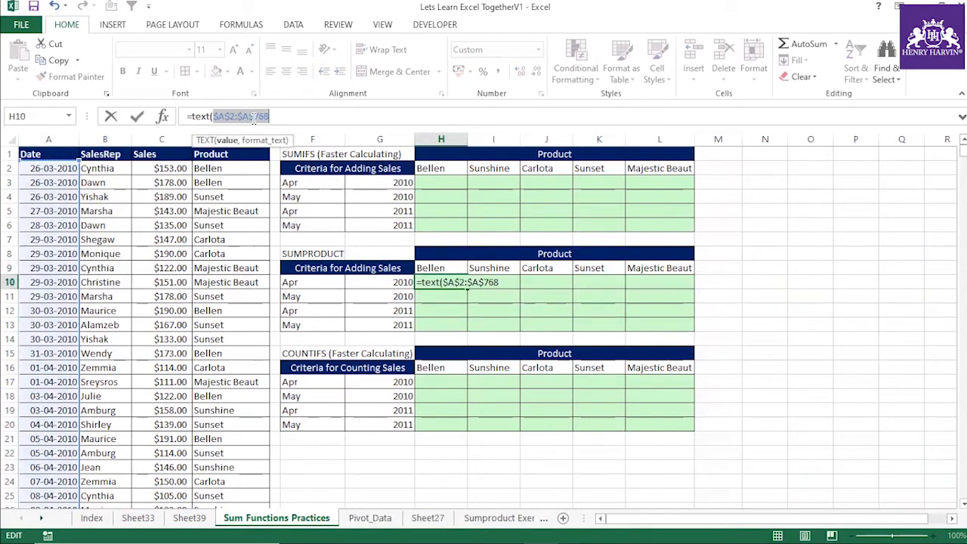
- Give the TEXT function the format "mmmyyyy", close its parenthesis and add an equals comparison
click(276, 116)
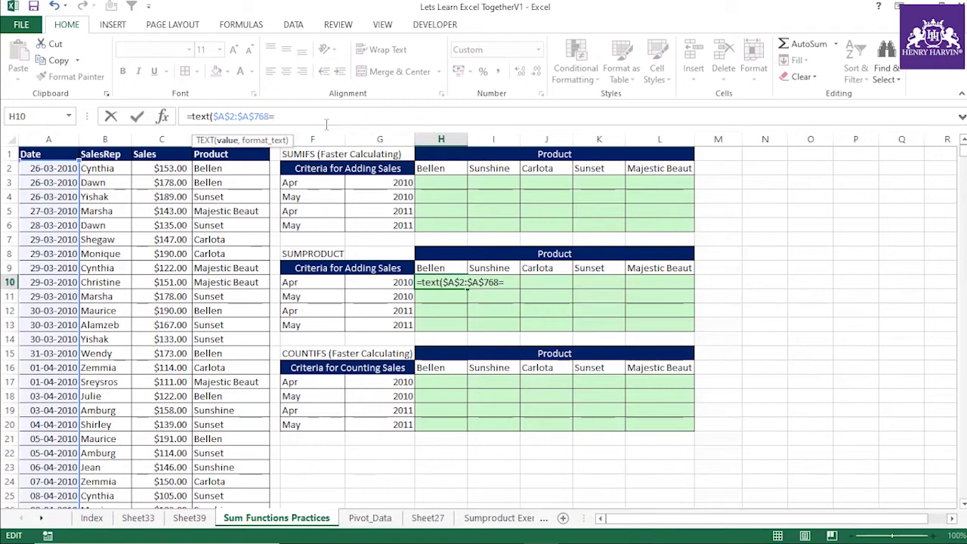
text(,"mmm)
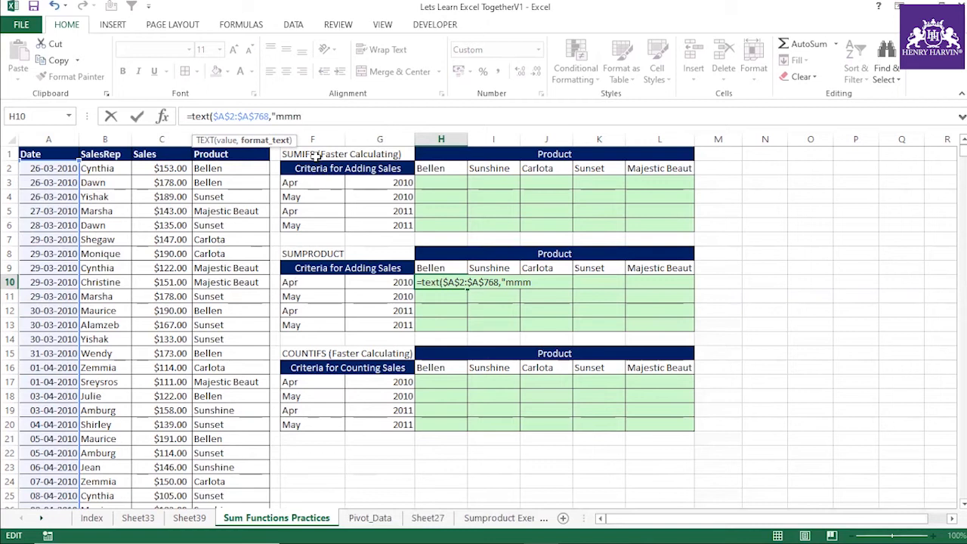
text(yyyy"=)
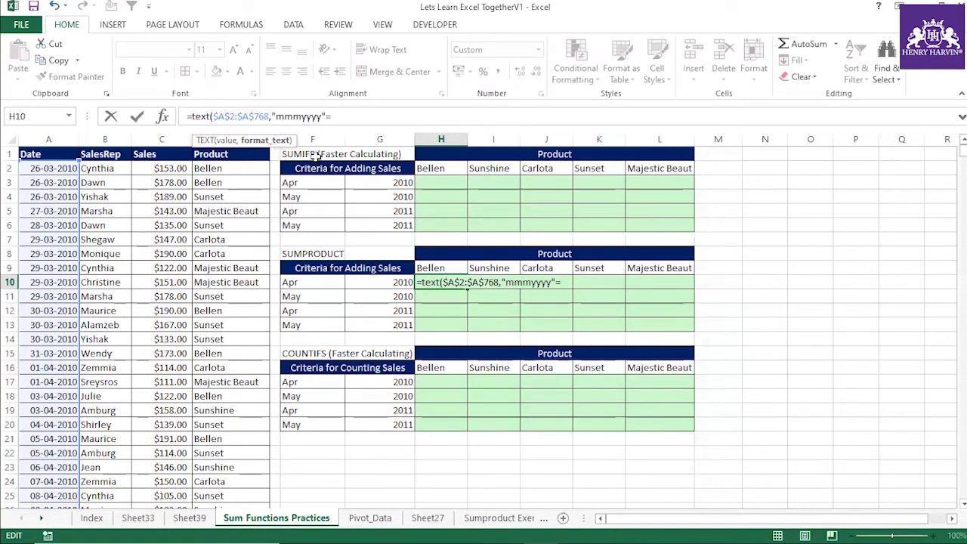
key(BackSpace)
text()=)
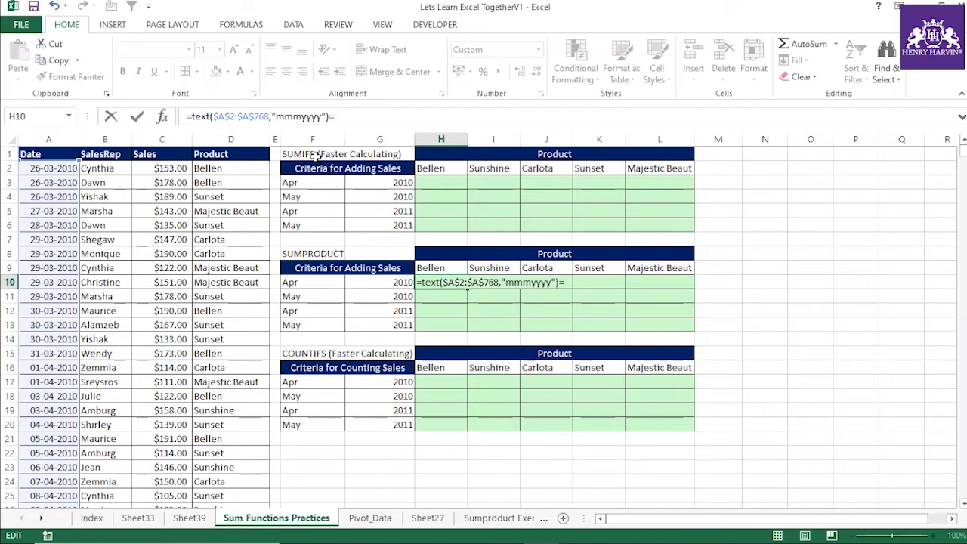
- Begin the comparison's right side with 1&$F10, locking only the column of the month reference
text(1&)
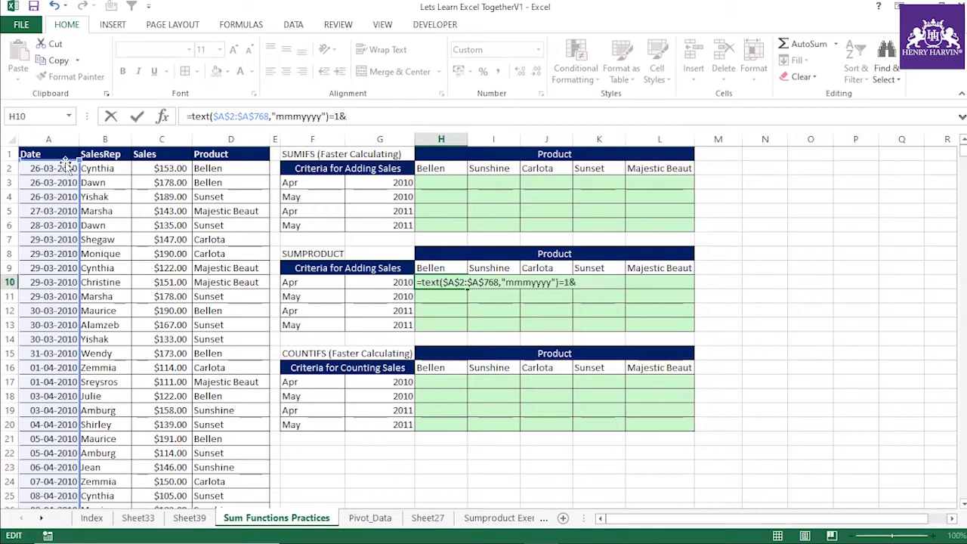
click(325, 281)
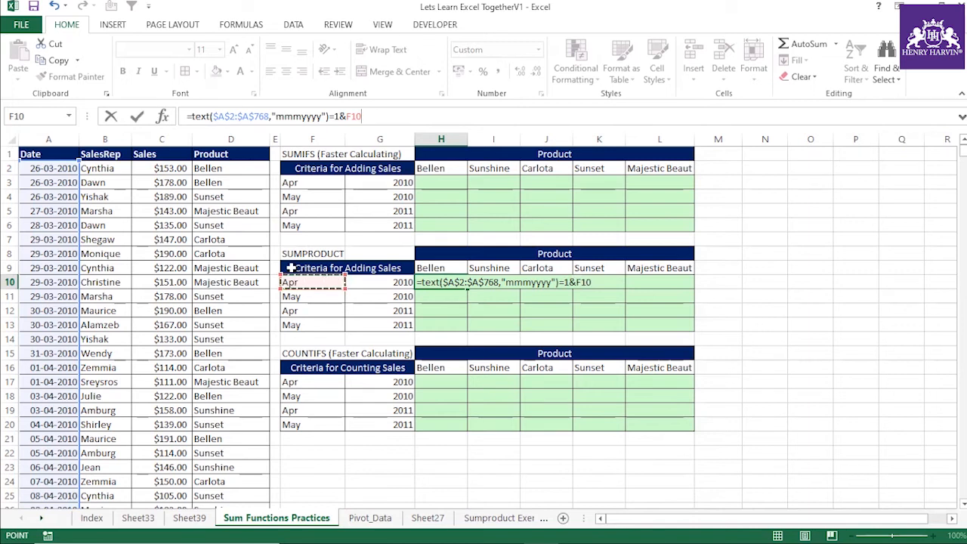
drag(345, 116, 363, 115)
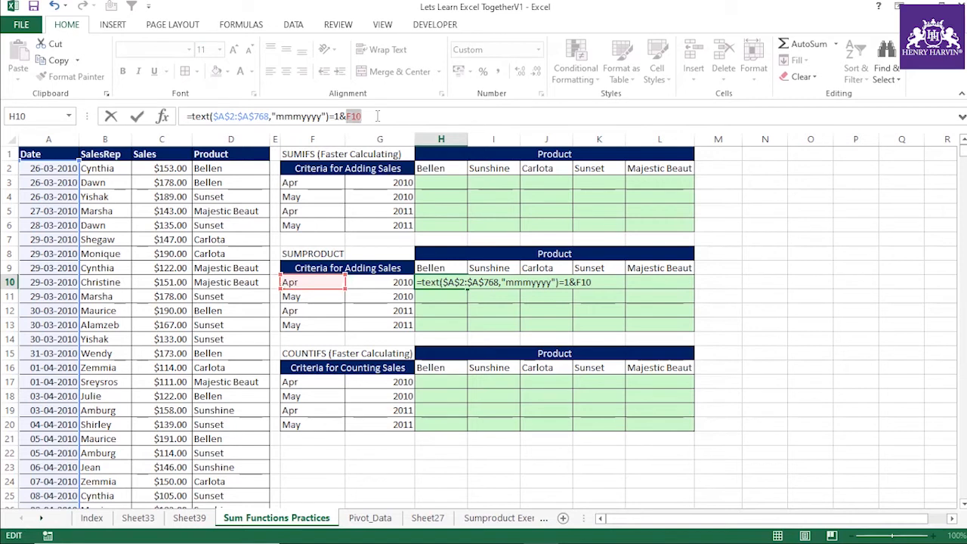
key(F4)
key(F4)
key(F4)
- Append &$G10 to the comparison, locking only the year reference's column, and enter the formula in H10
click(378, 116)
text(&)
click(389, 285)
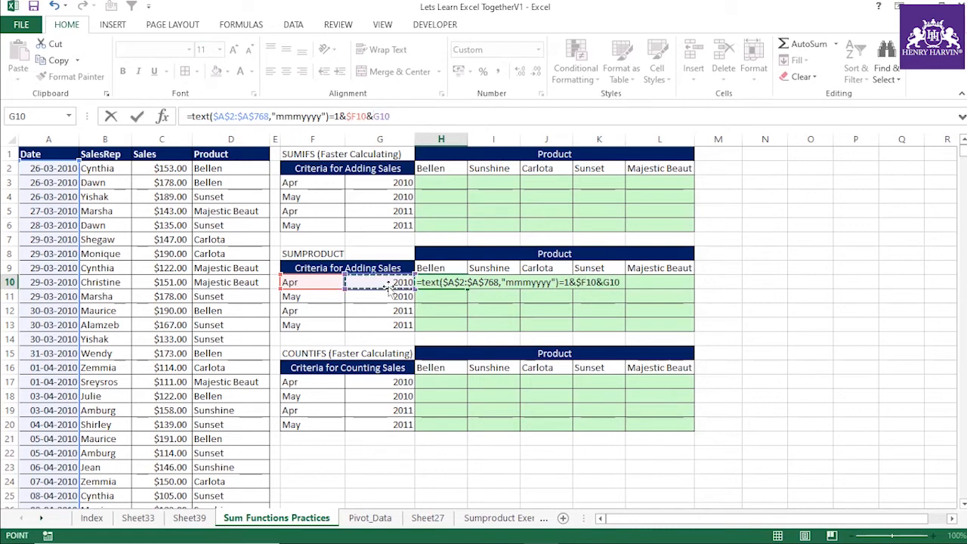
double_click(392, 116)
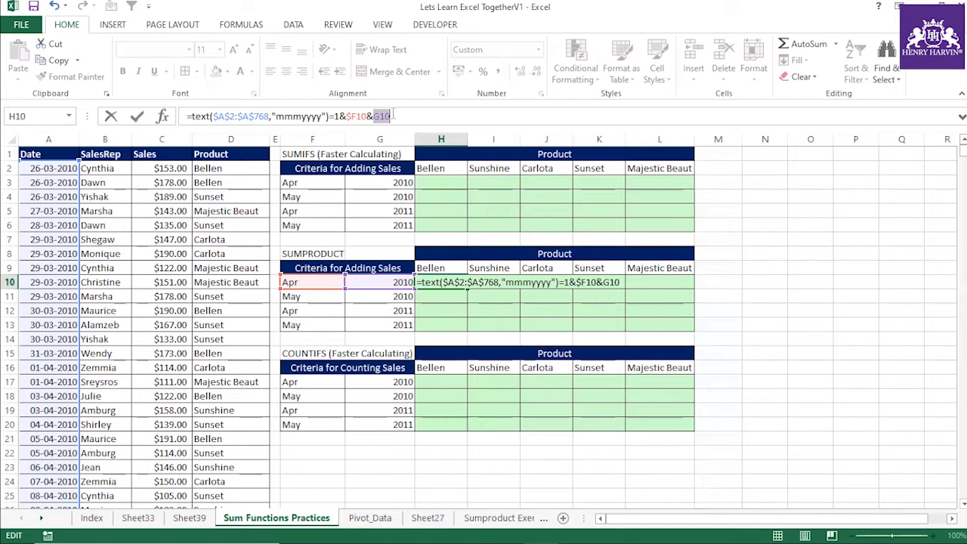
key(F4)
key(F4)
key(F4)
key(Return)
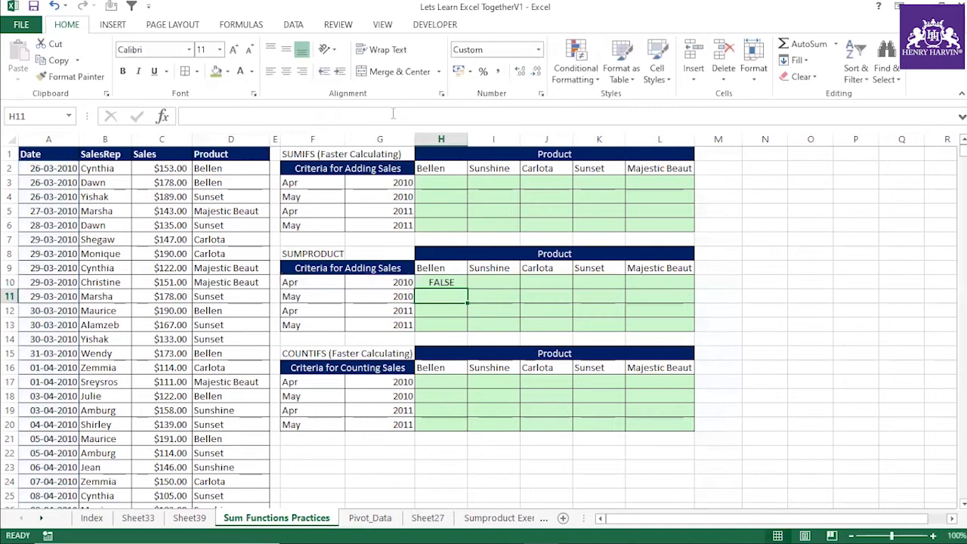
- Copy the H10 formula's text and evaluate it in place to inspect the full array of comparison results
click(449, 283)
click(433, 117)
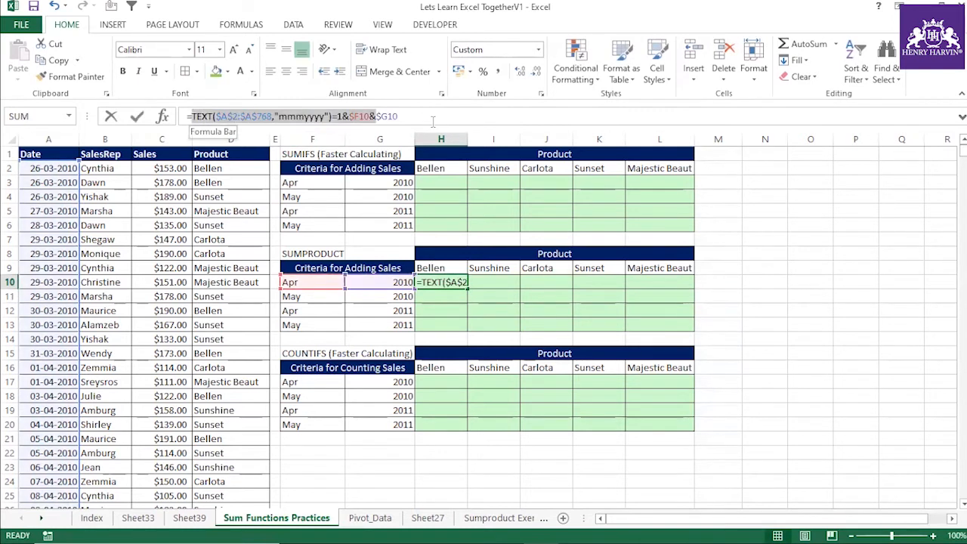
drag(433, 121, 439, 122)
key(ctrl+c)
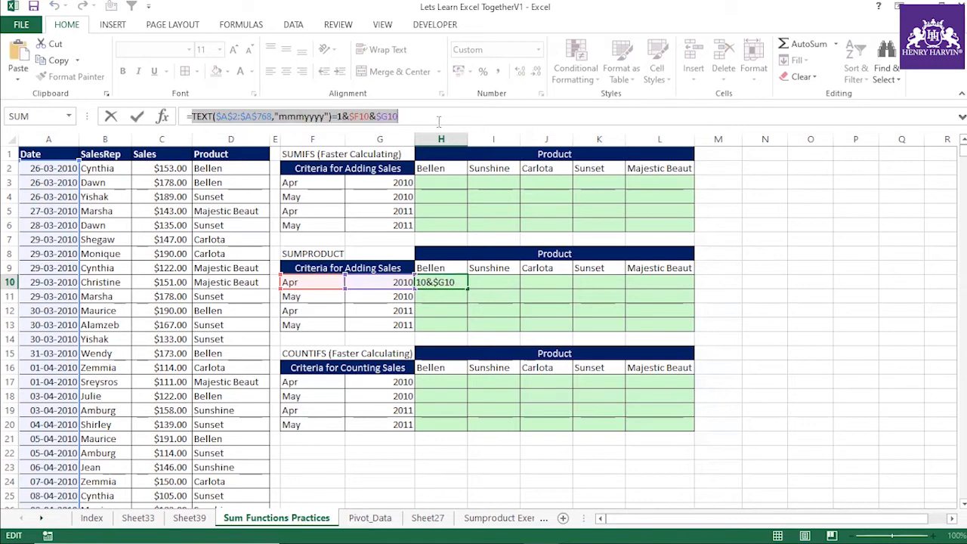
key(F9)
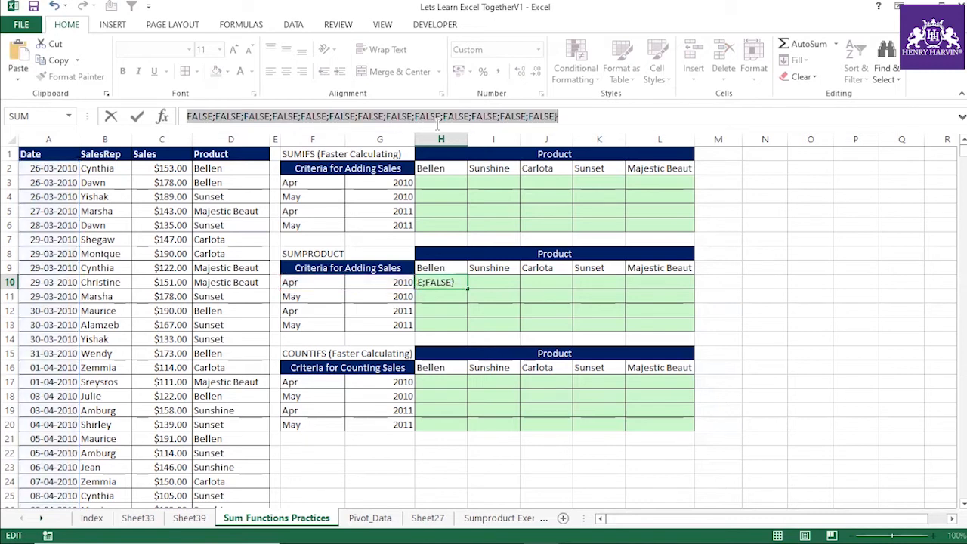
drag(435, 125, 375, 532)
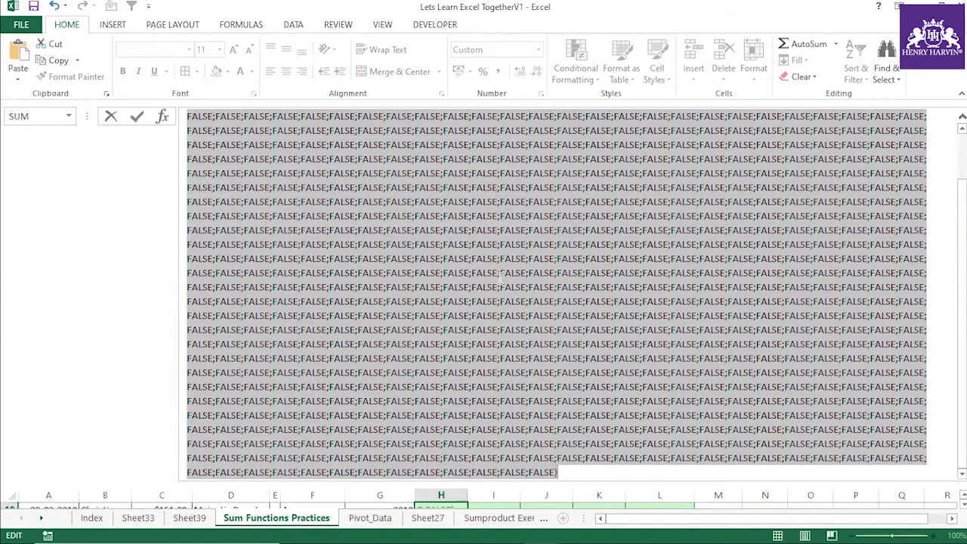
scroll(678, 233, up, 1)
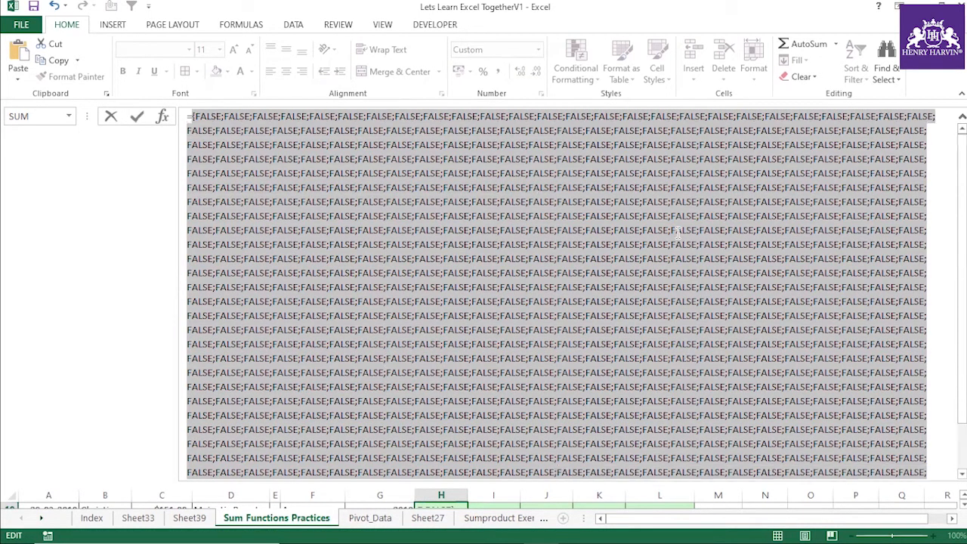
click(445, 240)
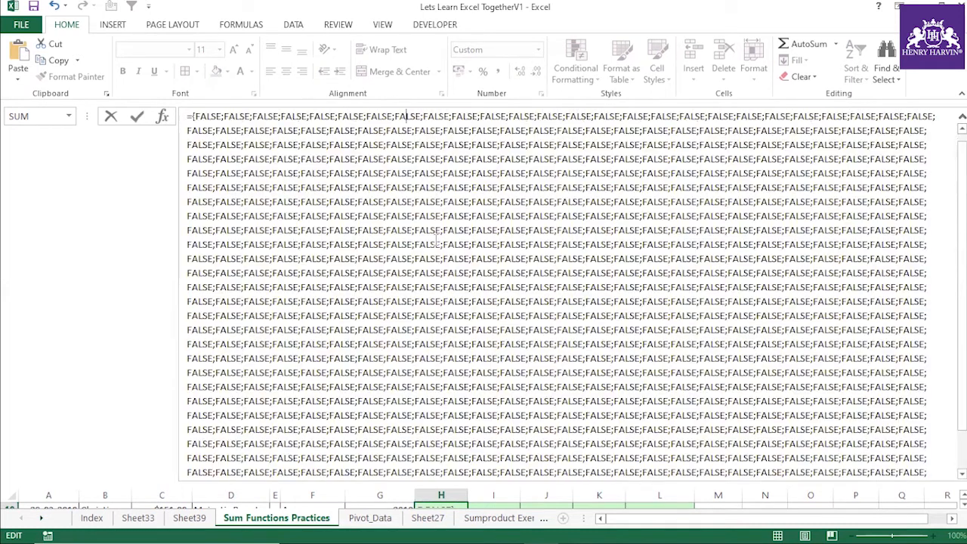
key(Escape)
- Search the worksheet for True to check the evaluated array, and dismiss the search
key(ctrl+f)
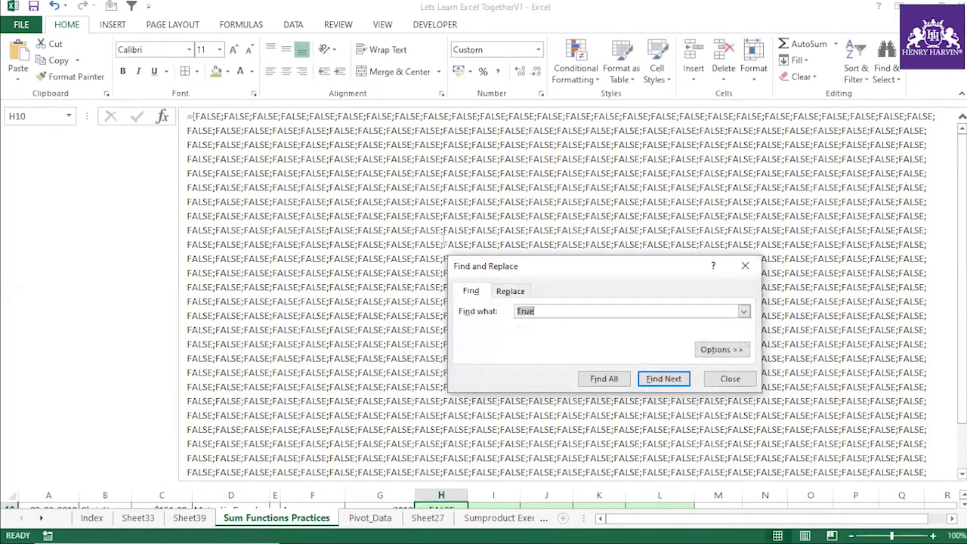
key(Return)
key(Return)
click(747, 266)
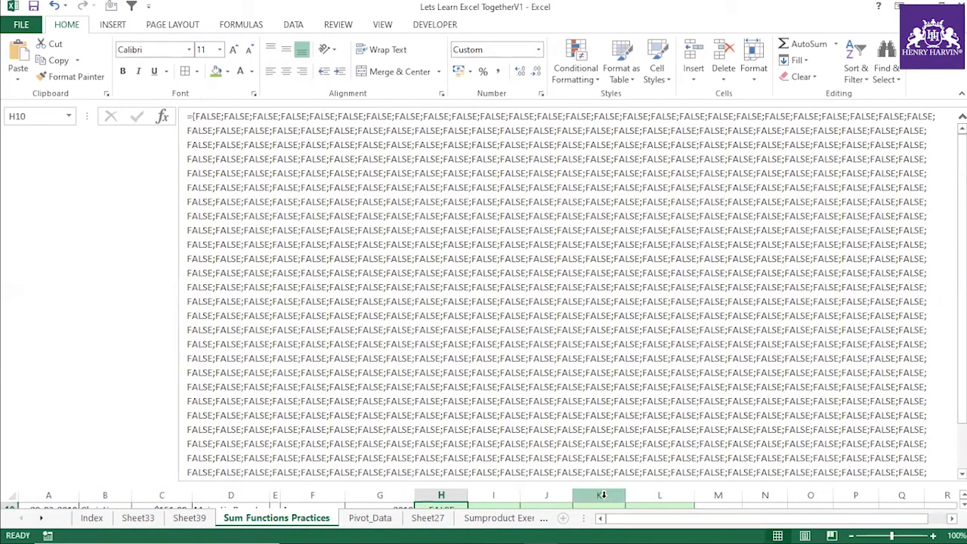
- Shrink the expanded formula bar to one line and restore H10's TEXT comparison formula in place of the evaluated array
drag(596, 479, 612, 114)
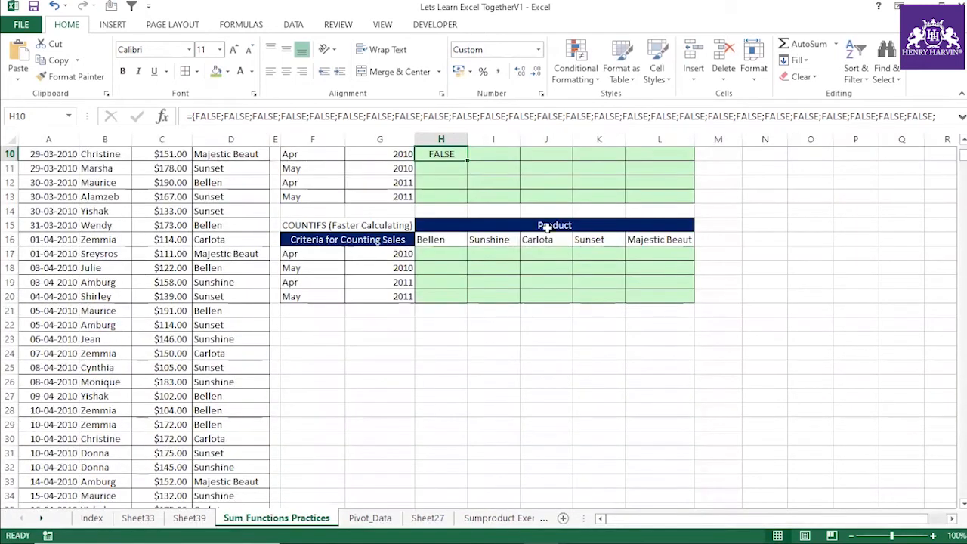
scroll(541, 229, up, 3)
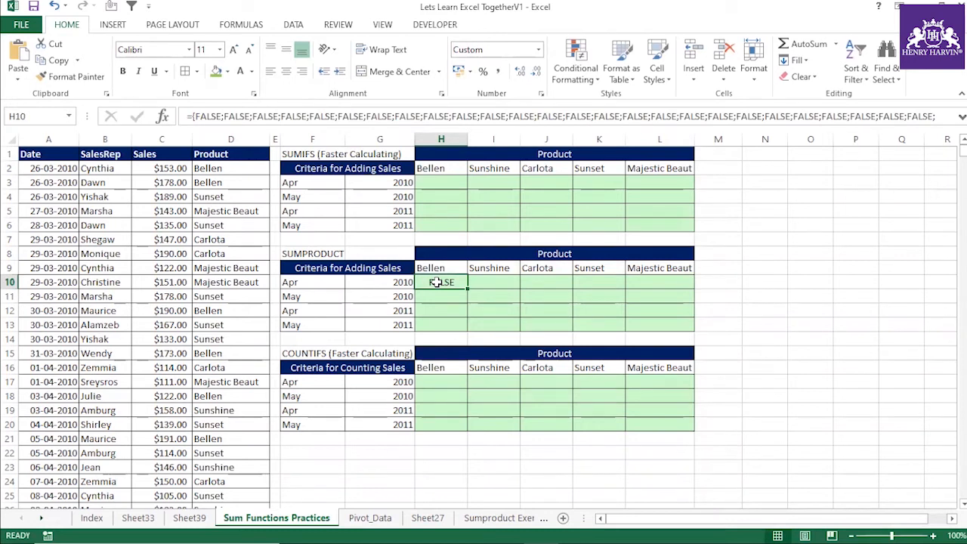
click(445, 313)
click(453, 281)
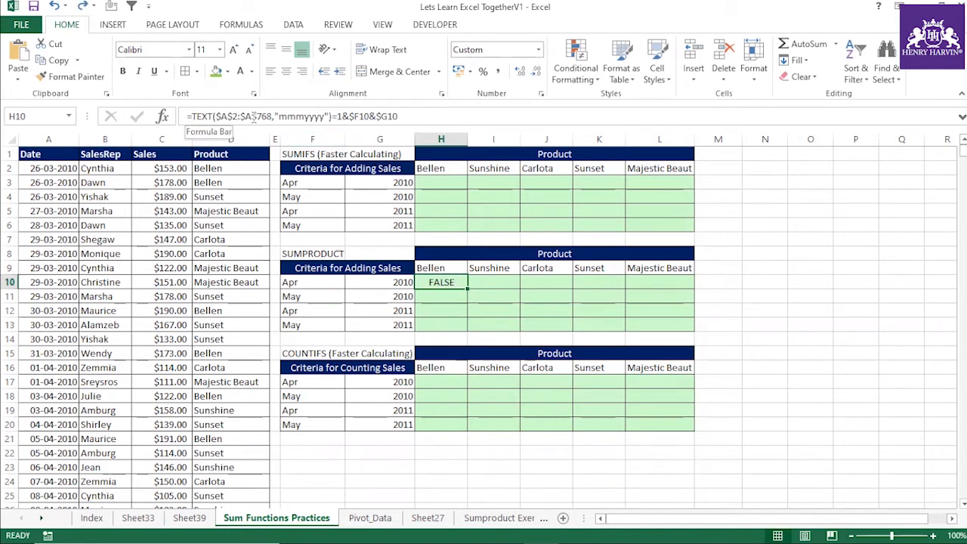
- Evaluate only the TEXT part of the H10 formula to inspect its month-year array, and undo the evaluation
drag(332, 117, 191, 117)
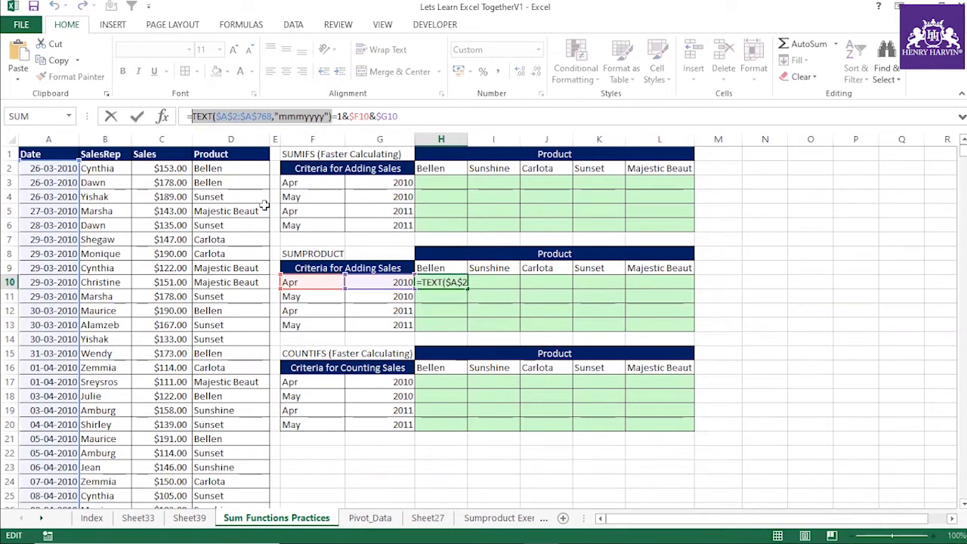
key(F9)
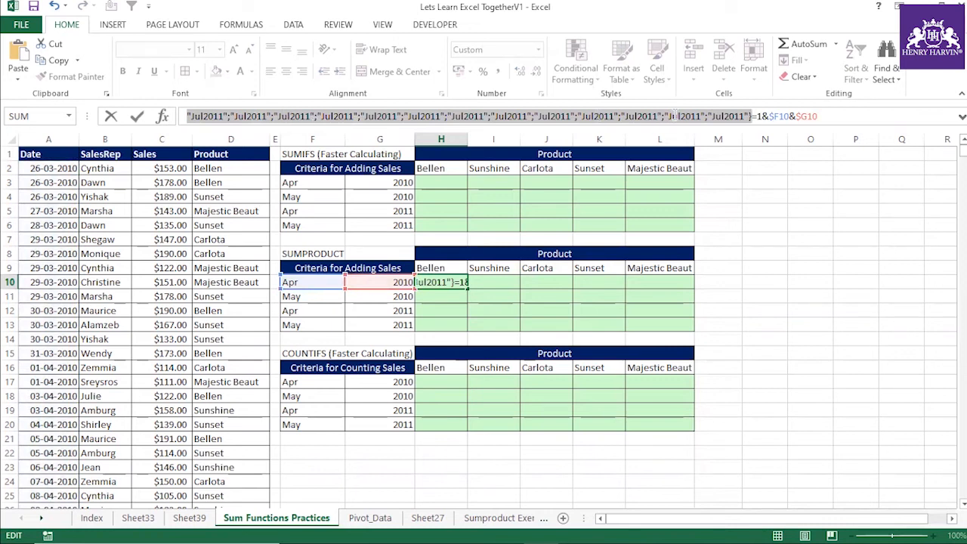
click(767, 115)
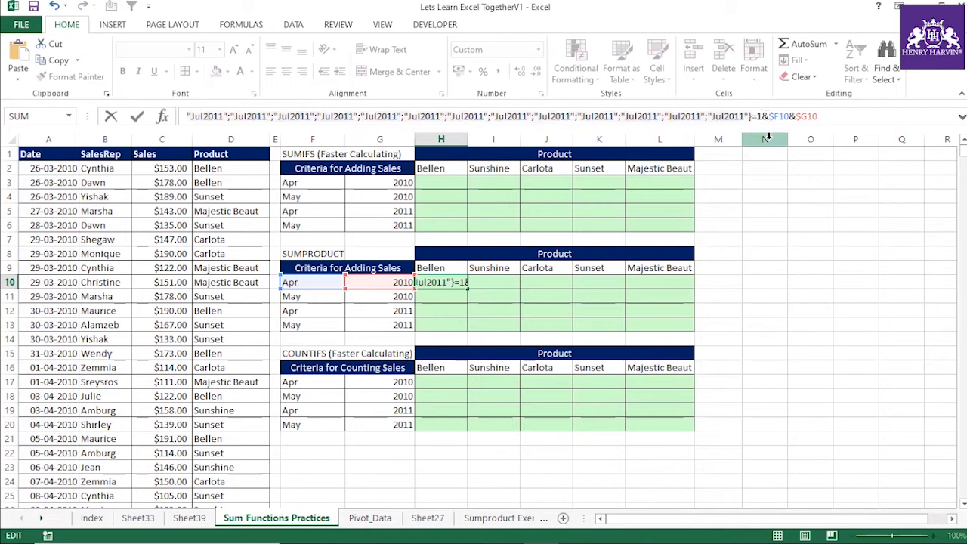
key(Return)
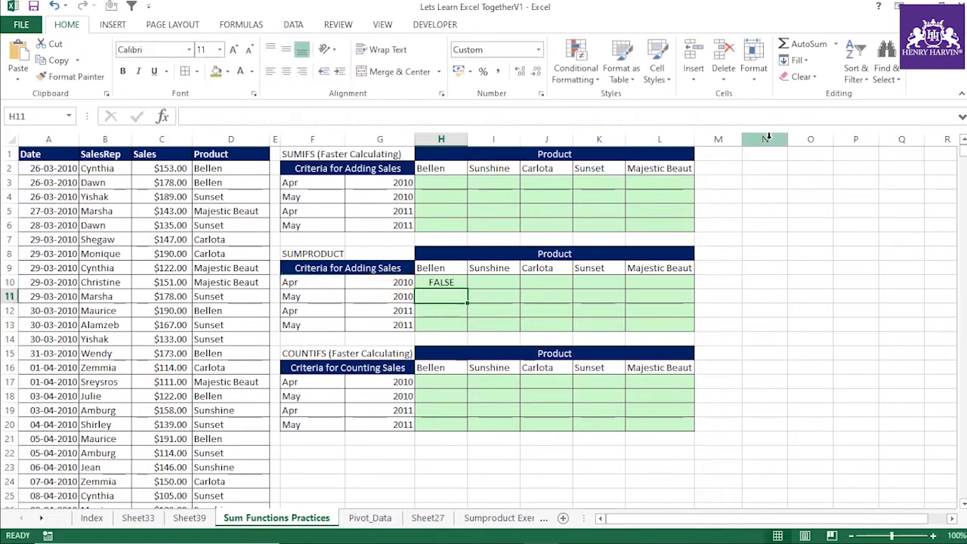
click(444, 283)
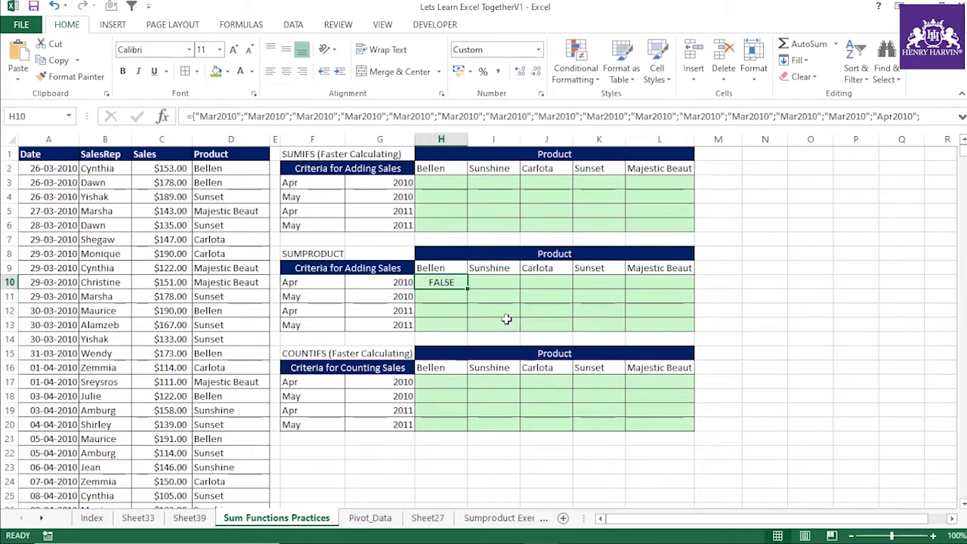
click(504, 352)
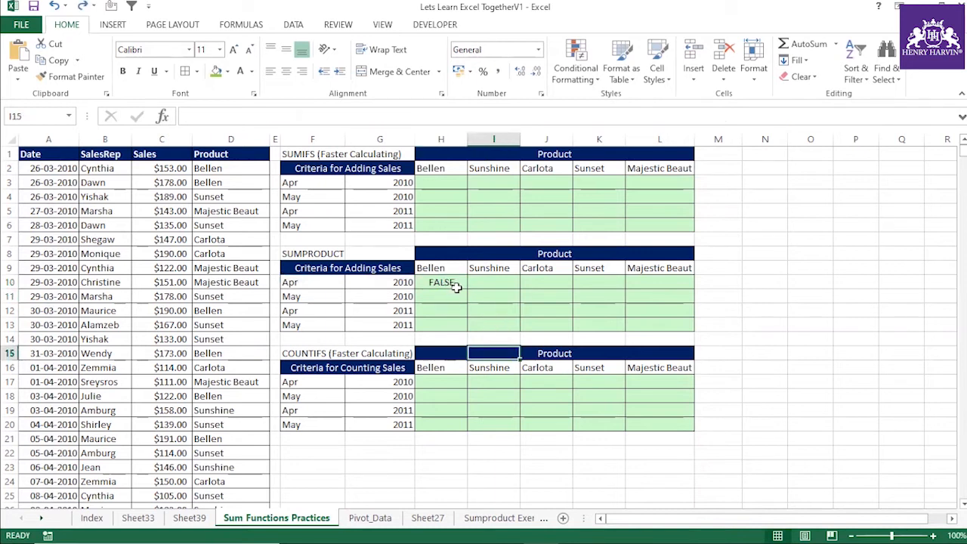
- Remove the 1& from H10's comparison so its right side is $F10&$G10, and enter the formula
click(456, 288)
click(340, 117)
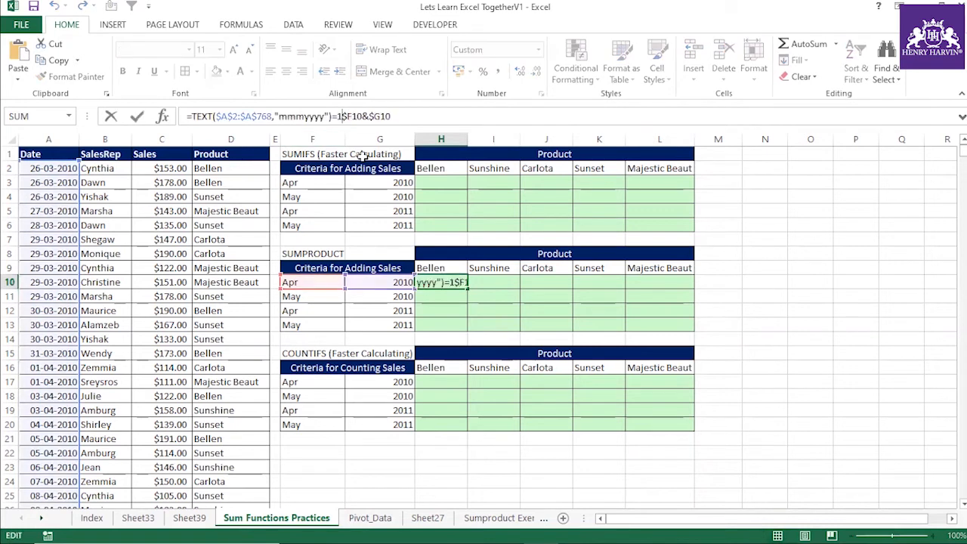
key(Return)
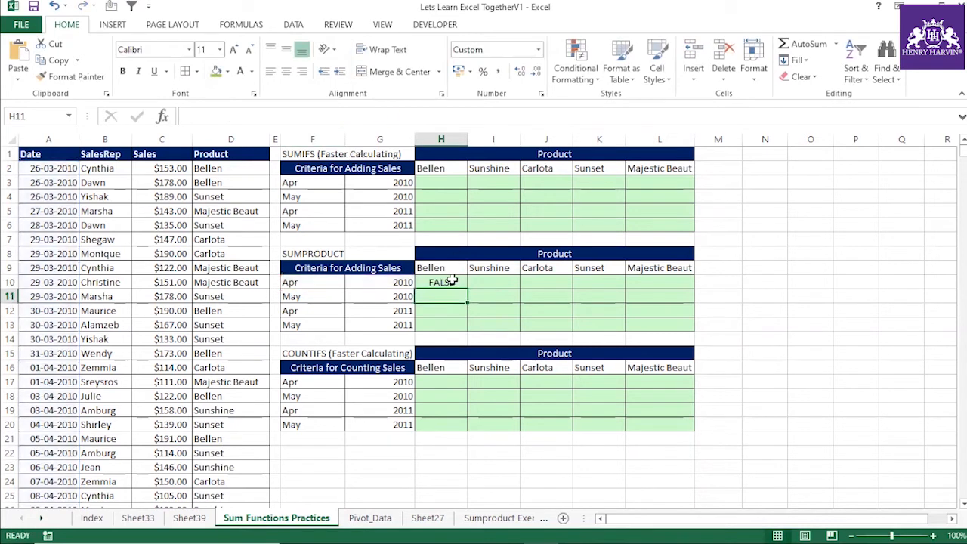
- Evaluate the whole H10 comparison in an expanded formula bar, inspect the TRUE entries, and undo the evaluation
click(452, 282)
drag(190, 117, 390, 115)
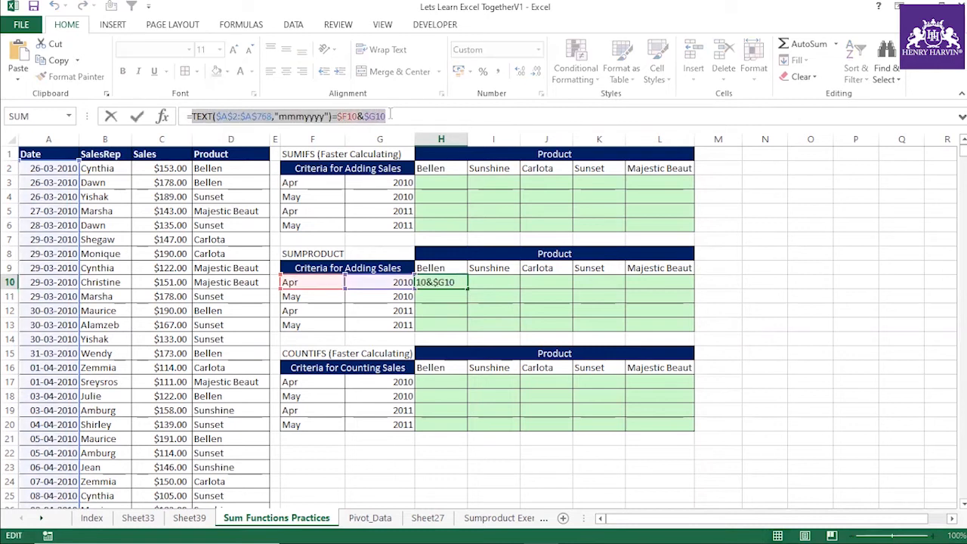
key(F9)
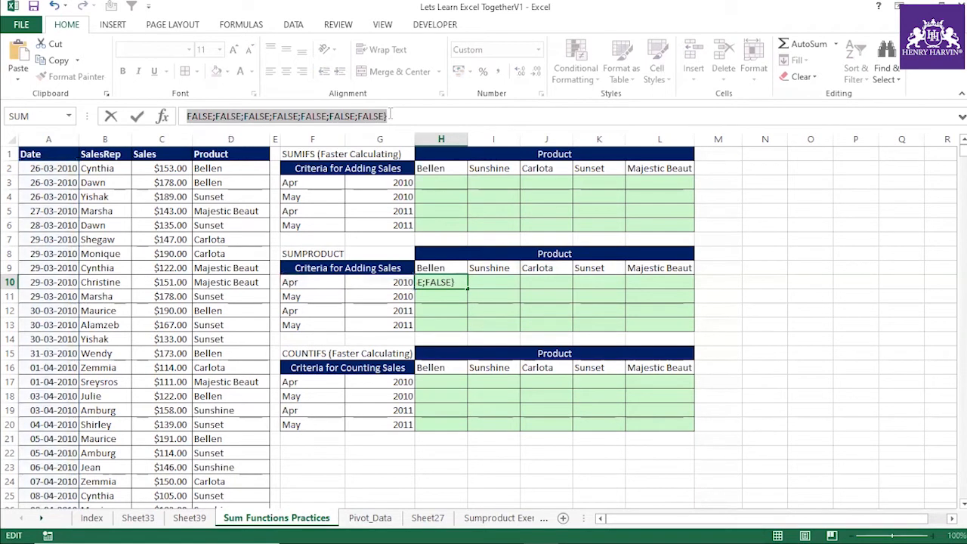
drag(405, 123, 428, 418)
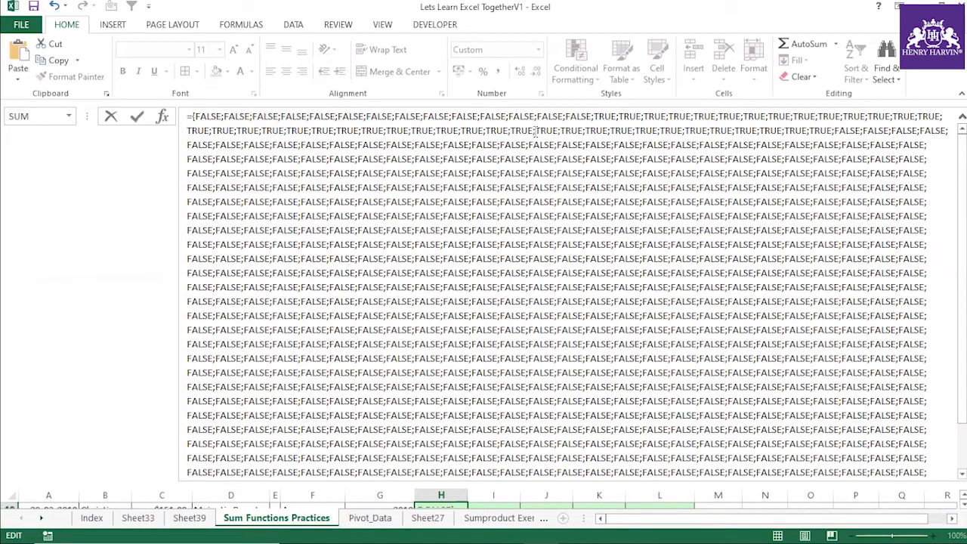
drag(535, 131, 336, 131)
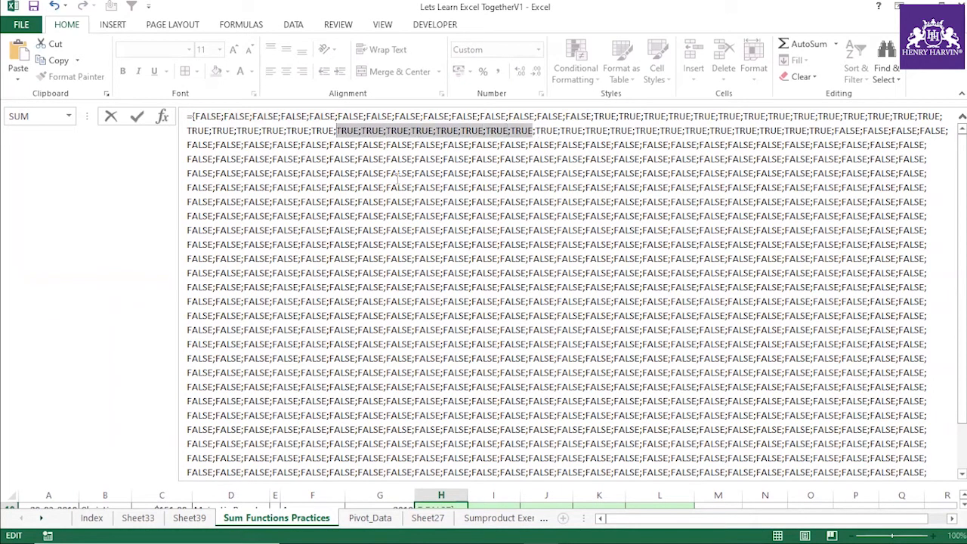
key(ctrl+z)
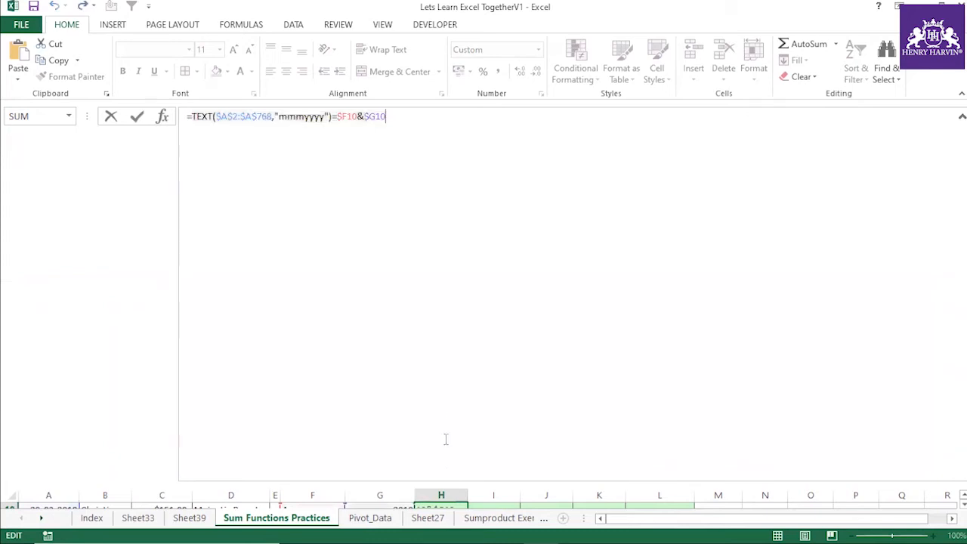
- Shrink the formula bar again and commit the unevaluated comparison formula in H10
double_click(447, 484)
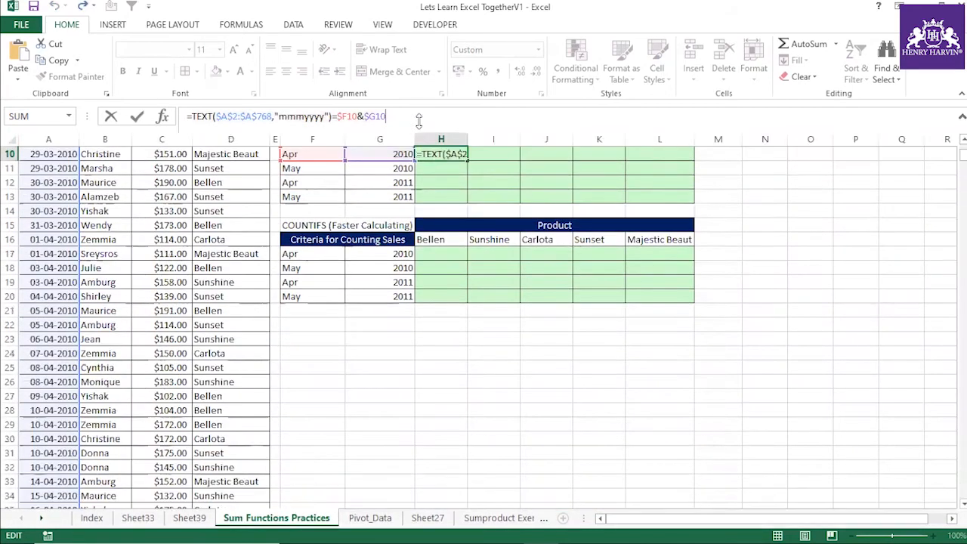
scroll(428, 381, up, 3)
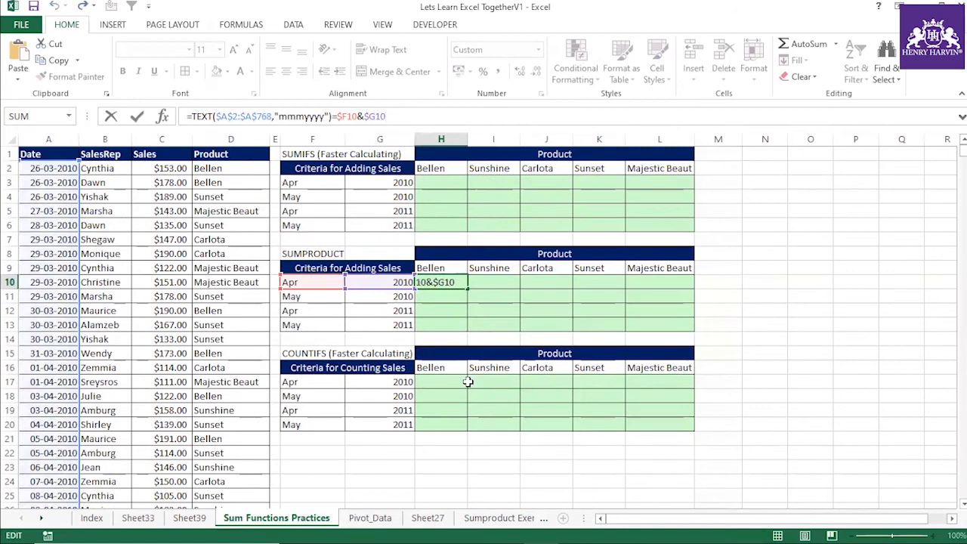
key(ctrl+Return)
click(478, 338)
click(443, 283)
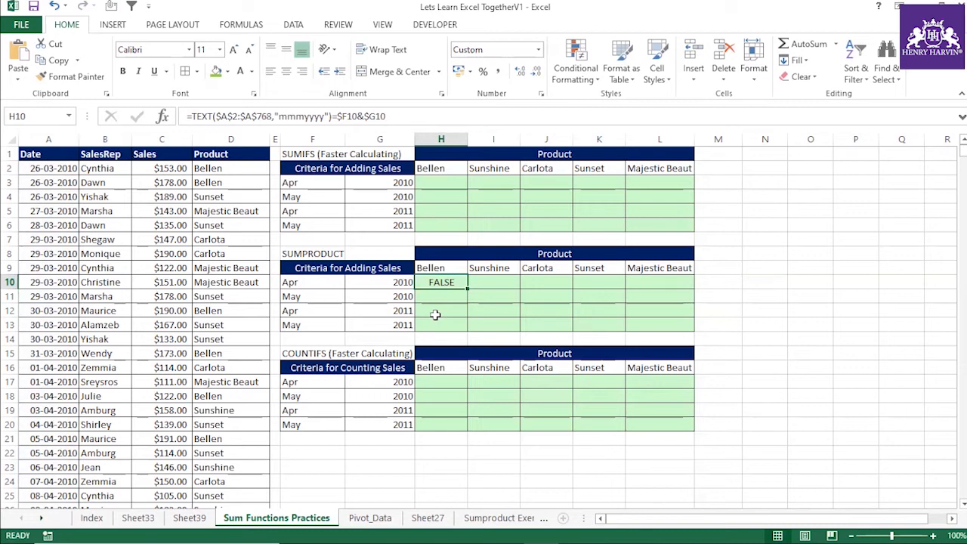
- Enter the note "-- we use to convert True False into 1 and 0" in cell O2
click(803, 167)
text(--)
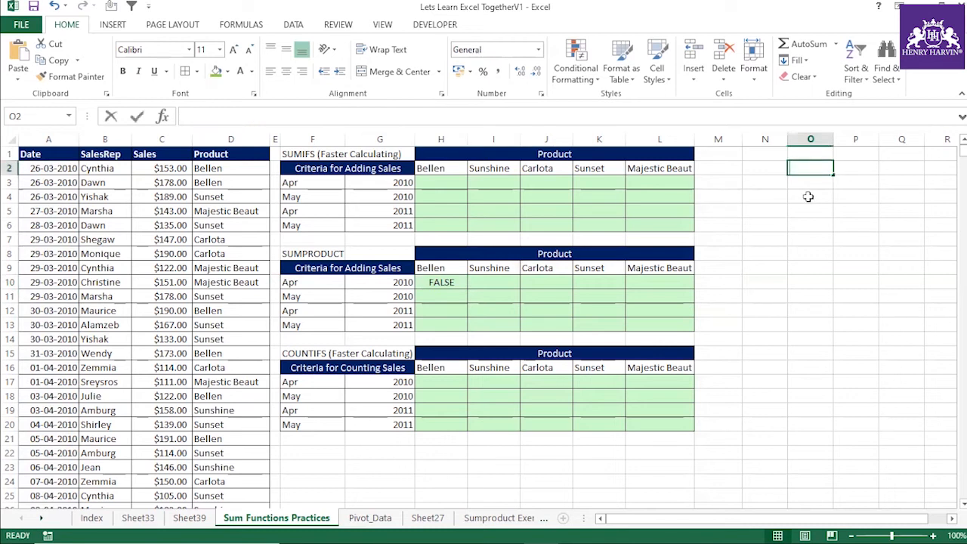
text( we)
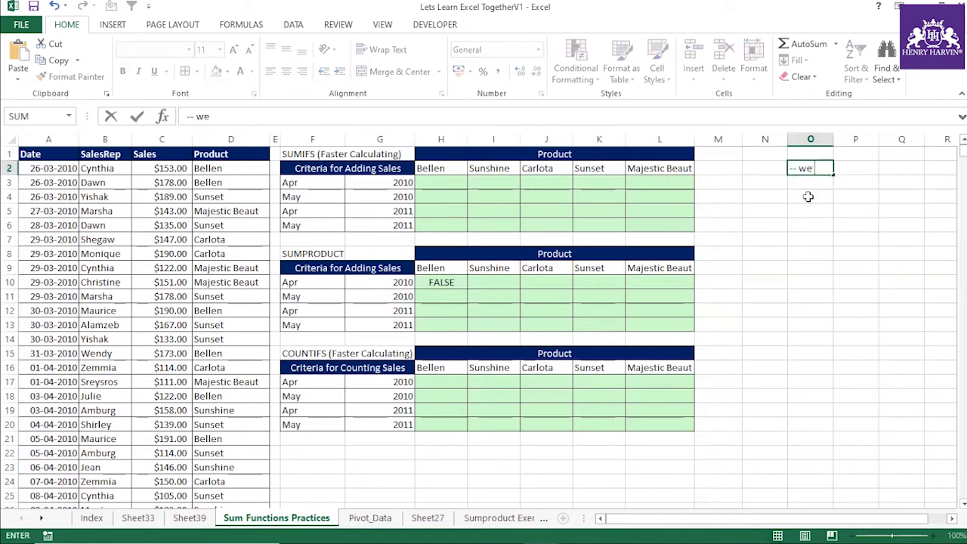
text( use to convert)
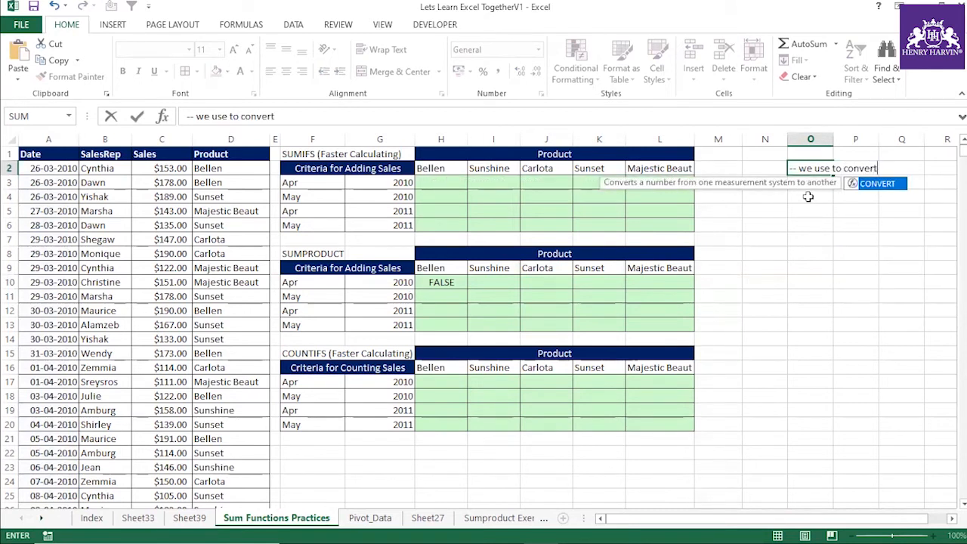
text( True)
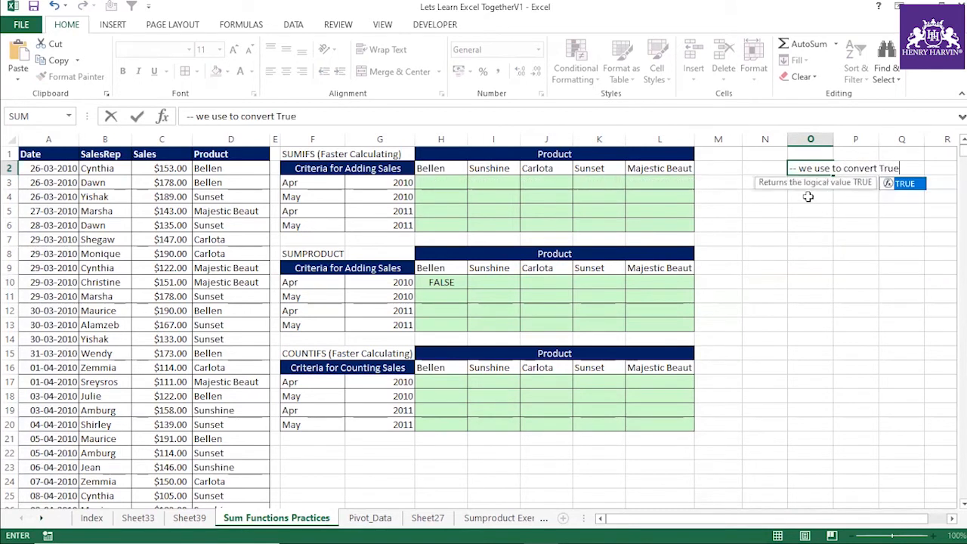
text( False in)
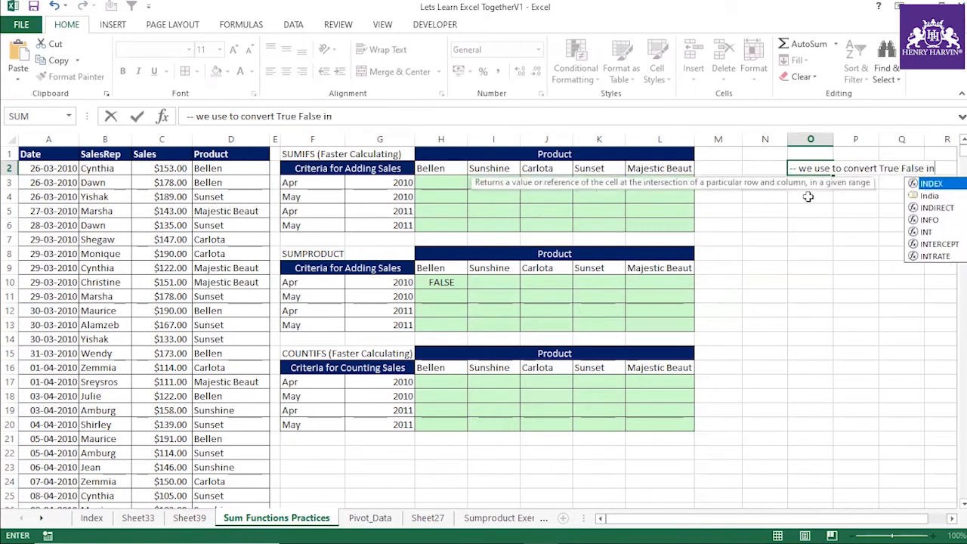
text(to 1 and 0)
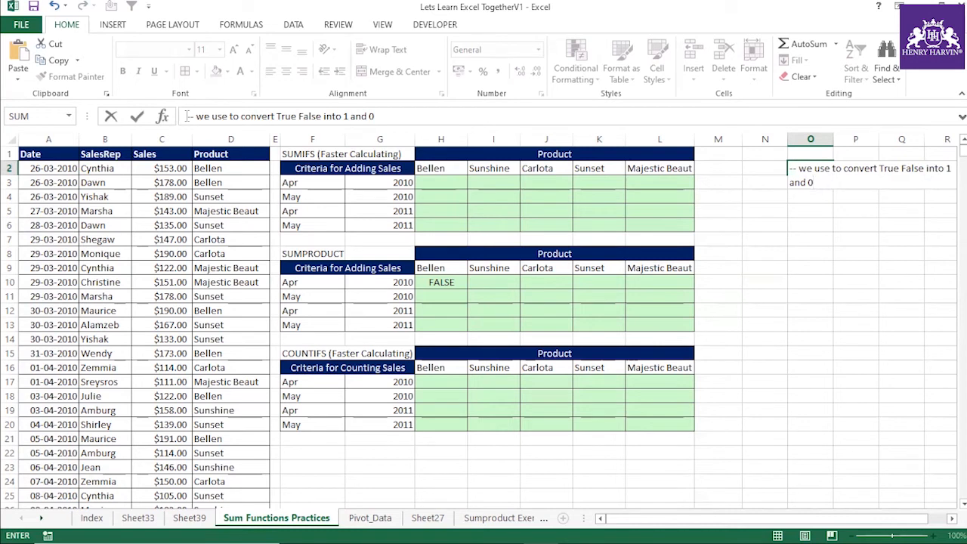
key(Return)
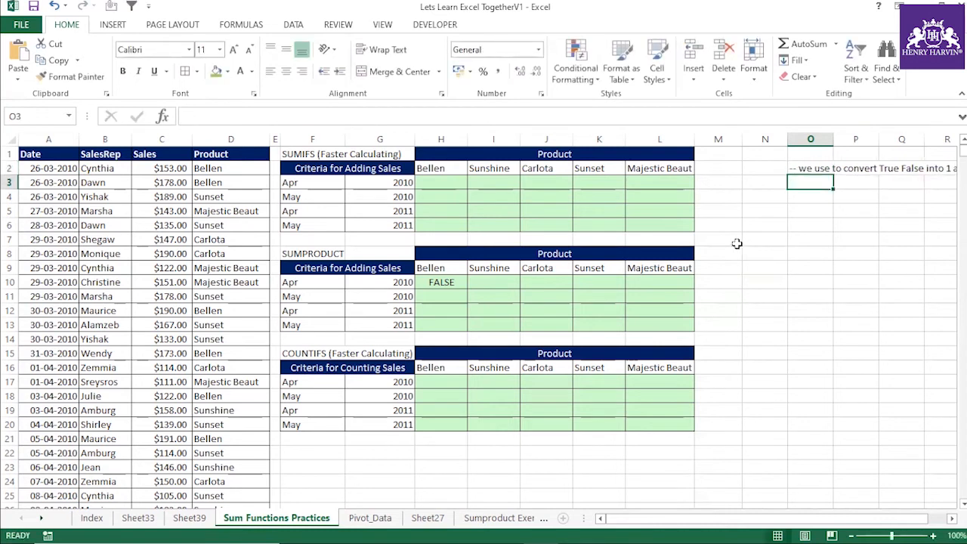
- Review the wording of the double-minus note in O2 without changing it
click(765, 267)
click(803, 167)
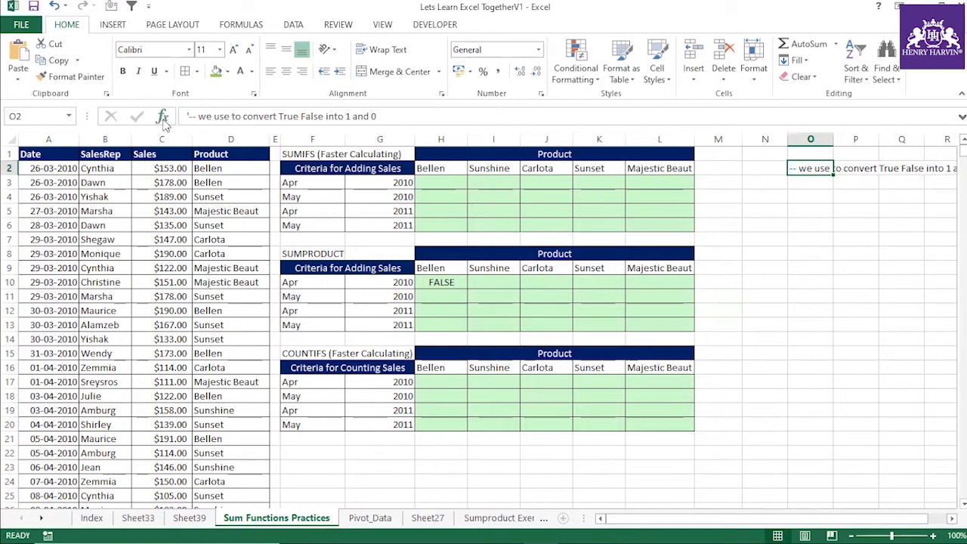
click(228, 116)
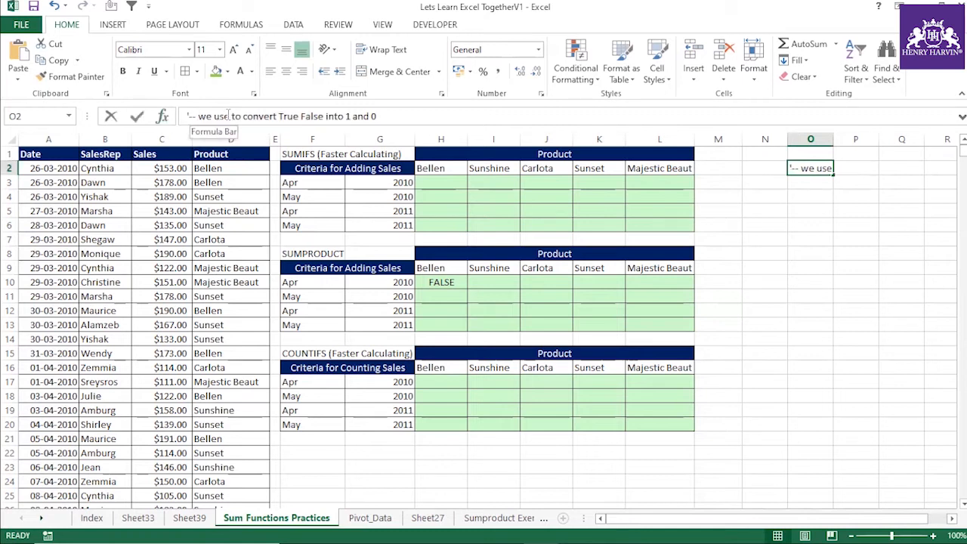
drag(232, 115, 386, 115)
key(Escape)
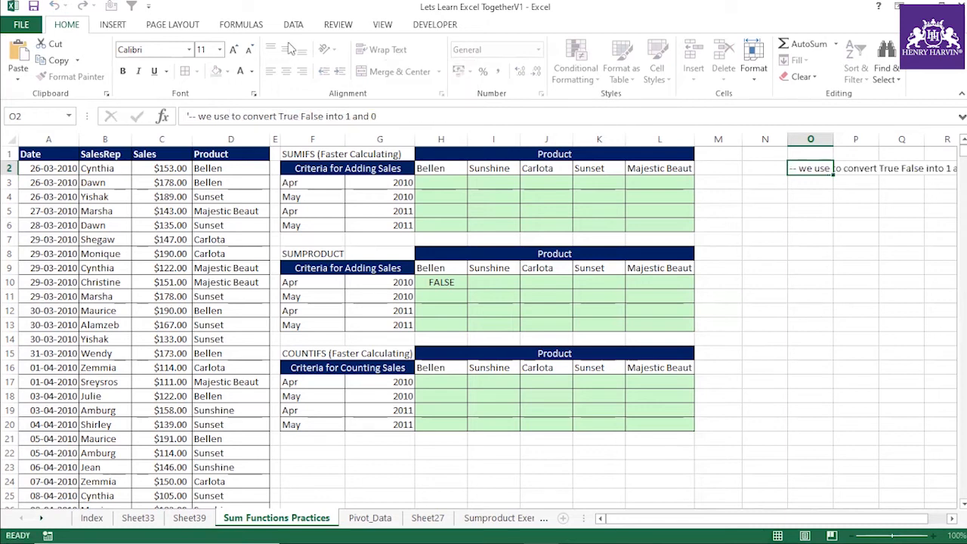
click(811, 211)
- Wrap the entire TEXT comparison in the H10 formula in parentheses
click(452, 284)
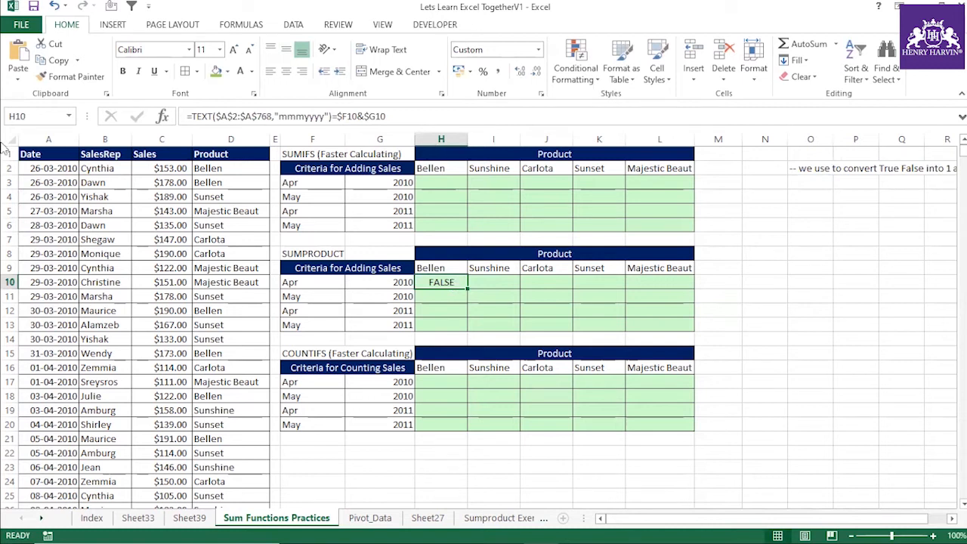
click(191, 115)
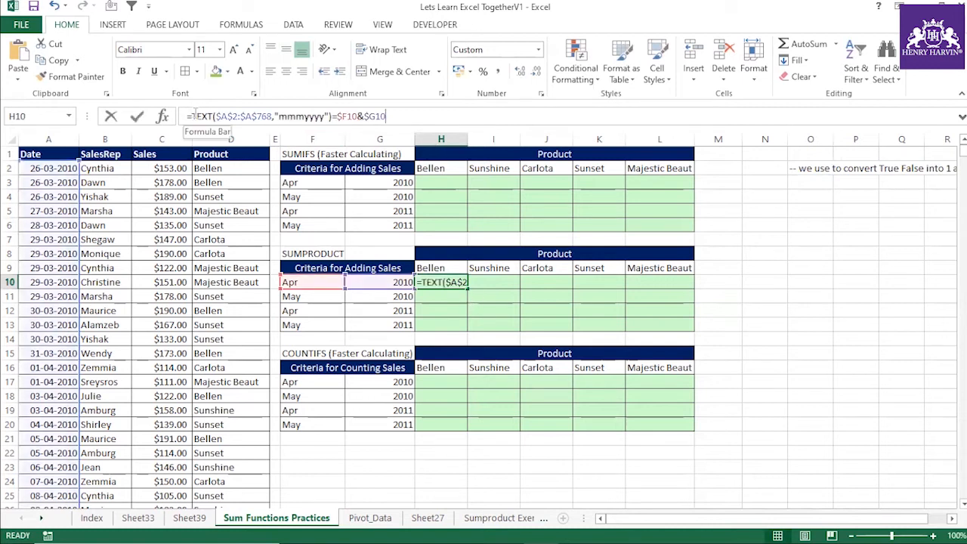
text(()
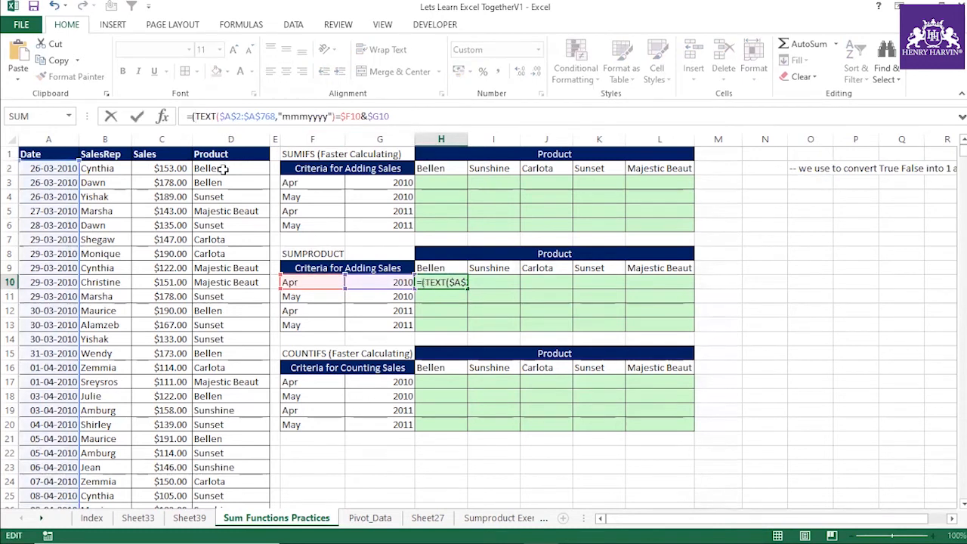
click(399, 118)
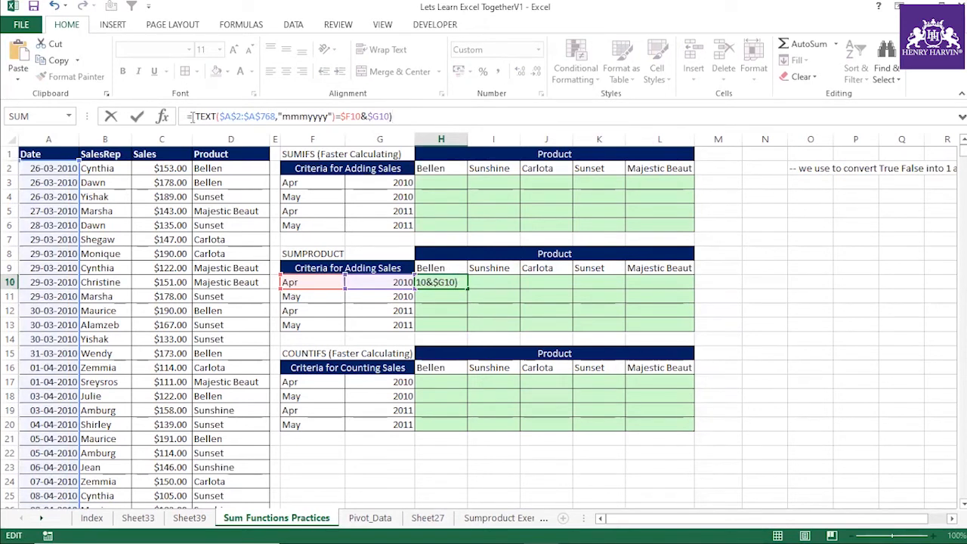
- Prefix the parenthesised TEXT comparison in H10 with a double minus inside an outer parenthesis and commit the formula
key(Home)
key(Right)
key(Right)
text(--)
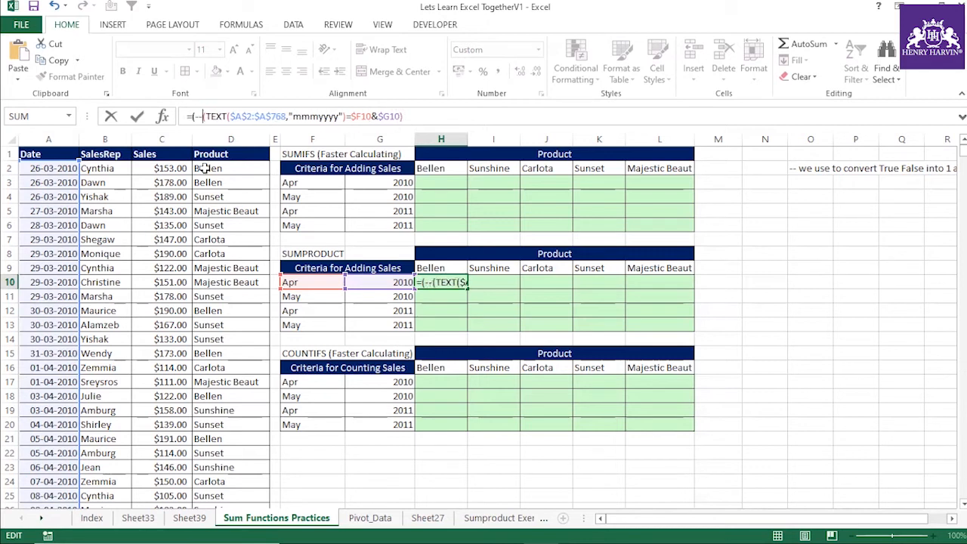
key(Return)
- Evaluate the double-minus expression of H10 in an enlarged formula bar to inspect its array, and cancel without keeping the evaluation
click(428, 281)
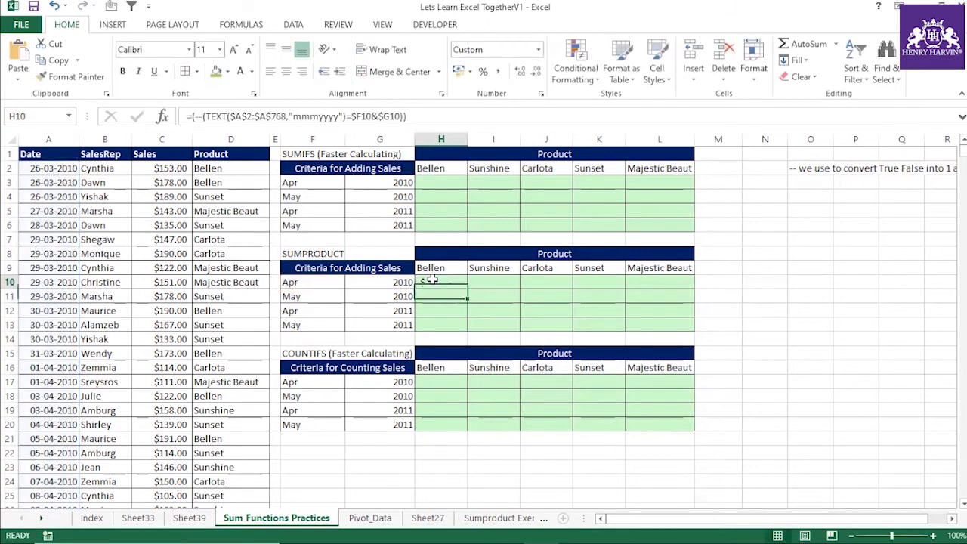
drag(289, 144, 289, 172)
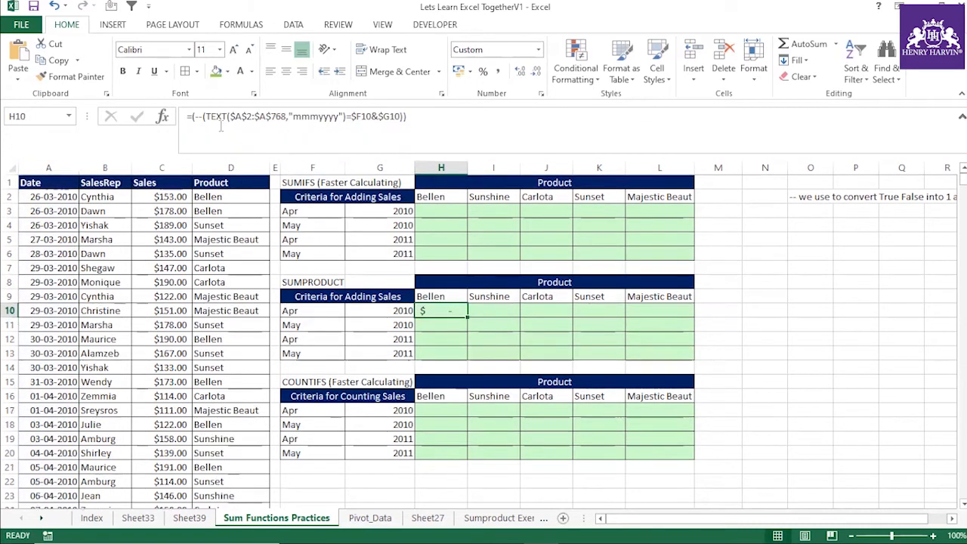
click(193, 118)
drag(193, 117, 452, 111)
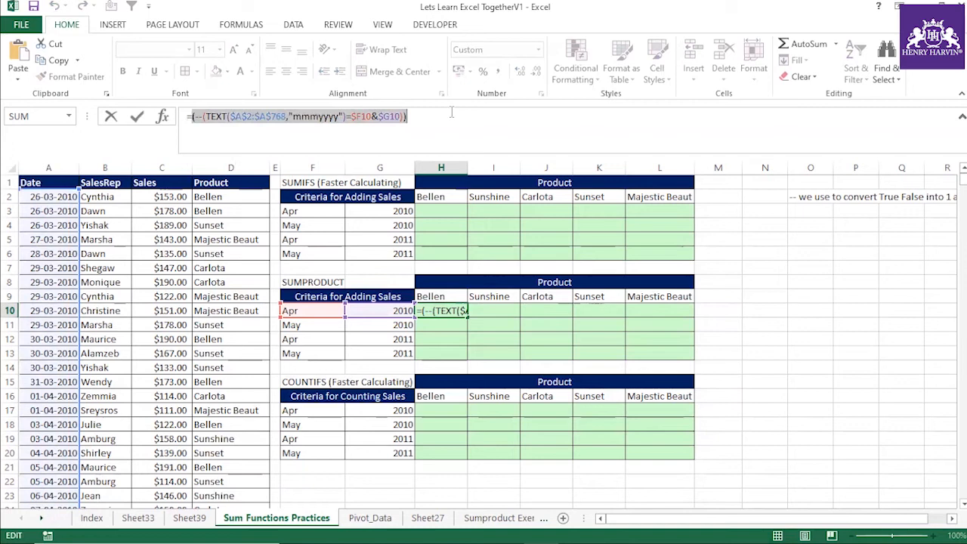
key(F9)
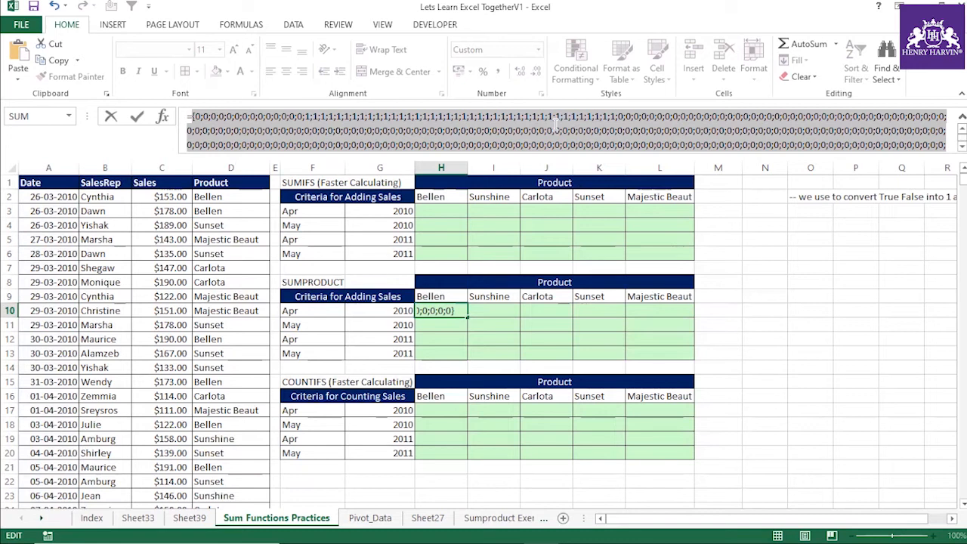
key(Escape)
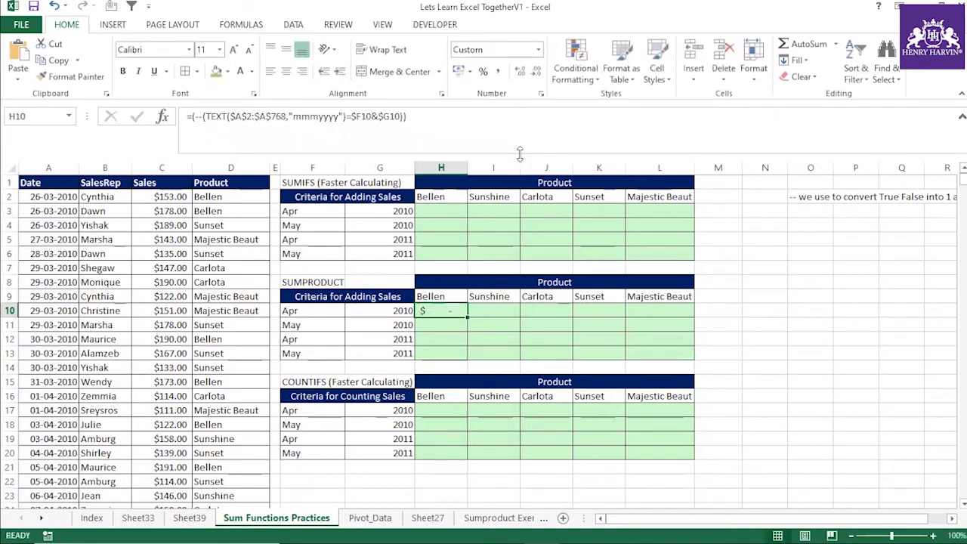
drag(520, 155, 520, 130)
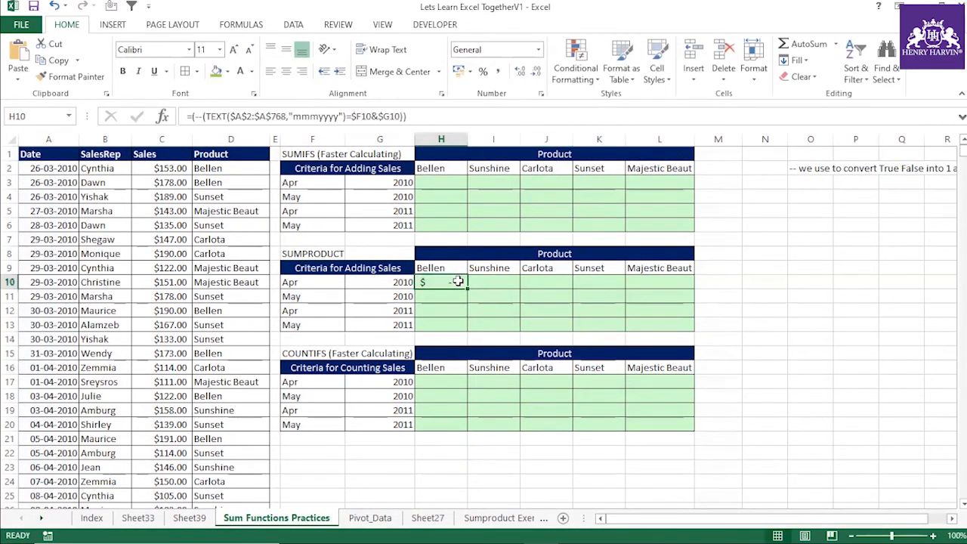
- Make the H10 formula a SUMPRODUCT around the double-minus date comparison and add a comma for the second array
click(191, 116)
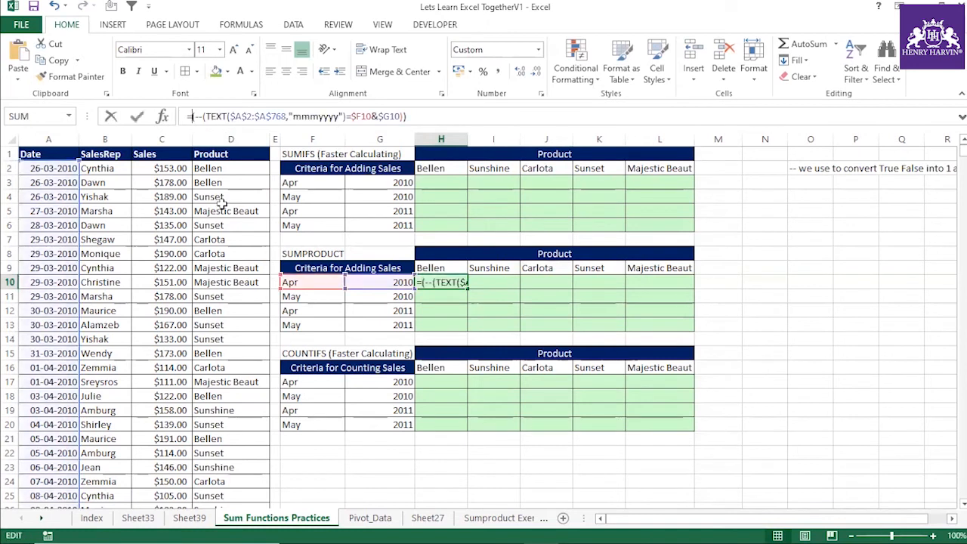
text(sum)
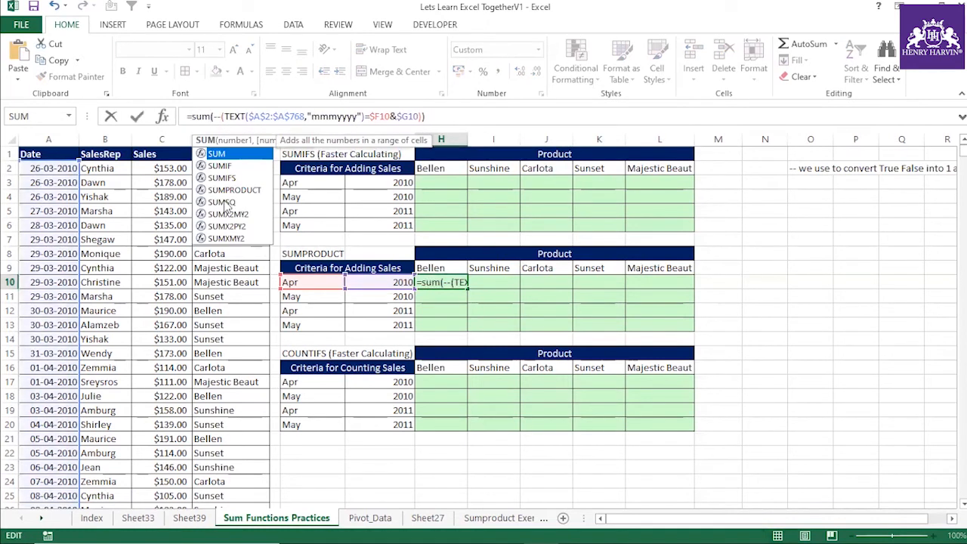
double_click(233, 190)
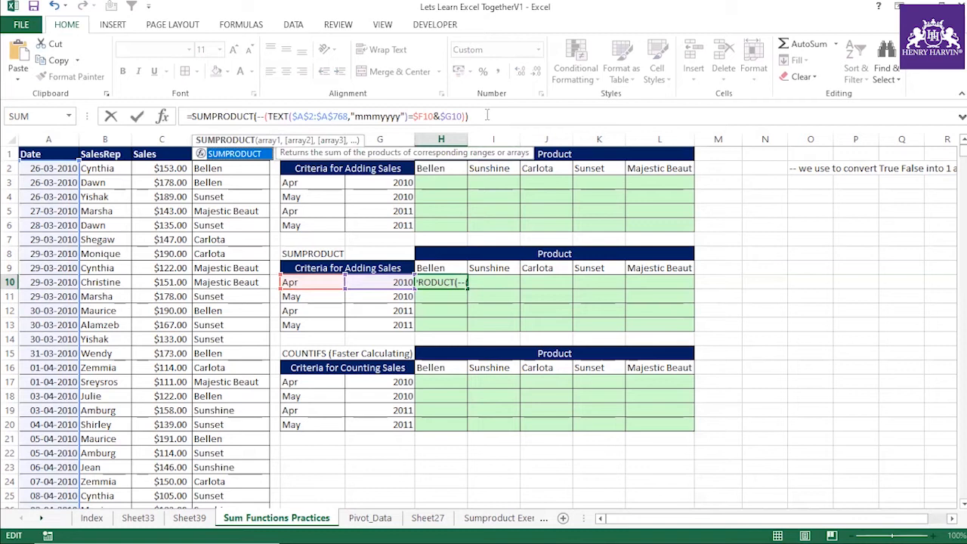
click(490, 116)
text(,)
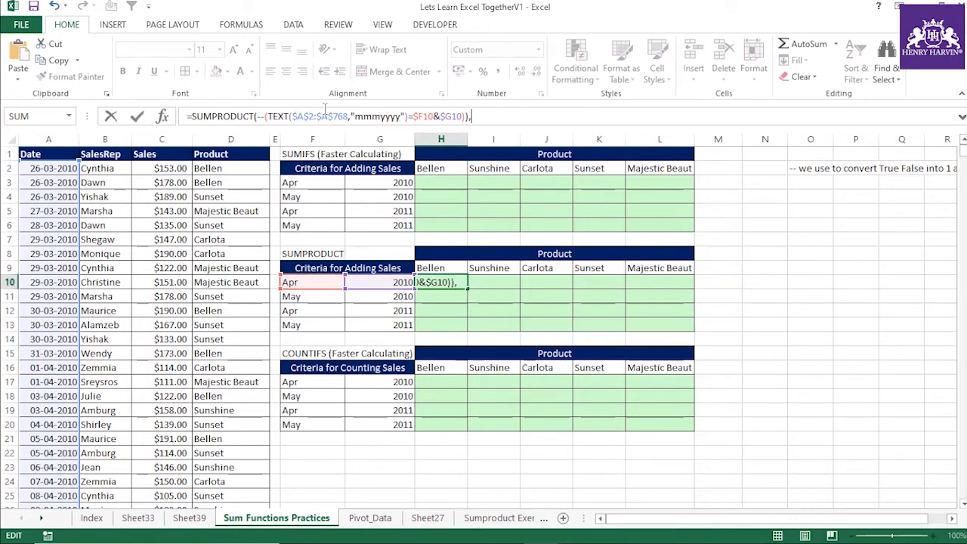
click(236, 169)
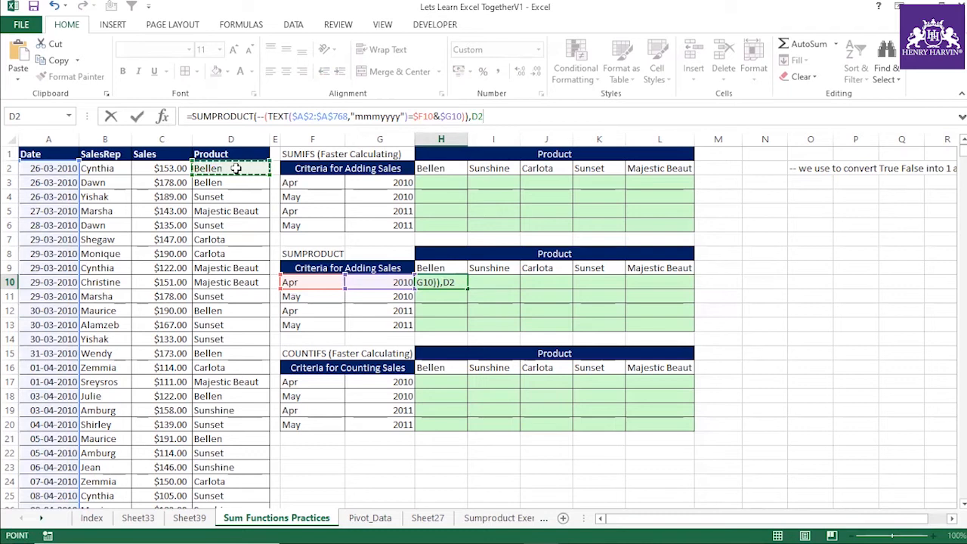
click(235, 154)
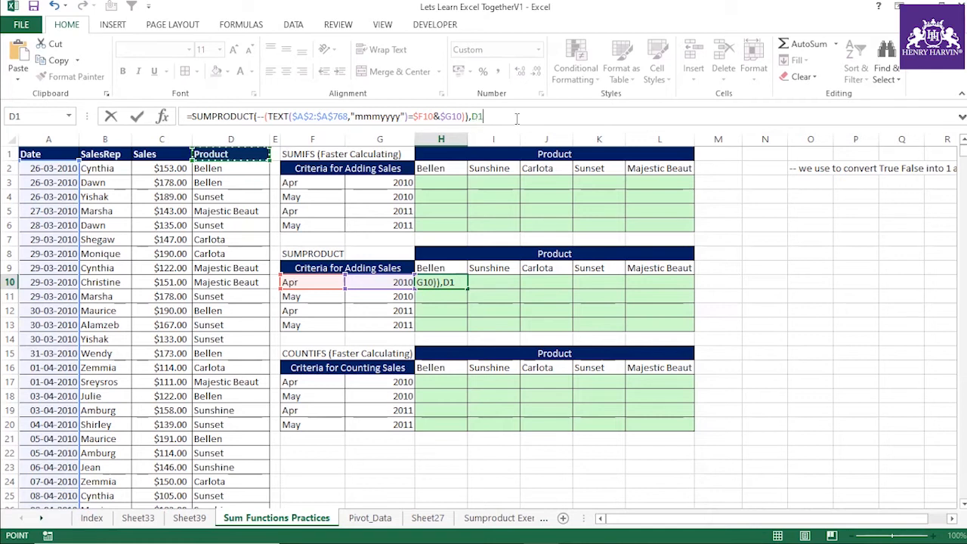
key(BackSpace)
key(BackSpace)
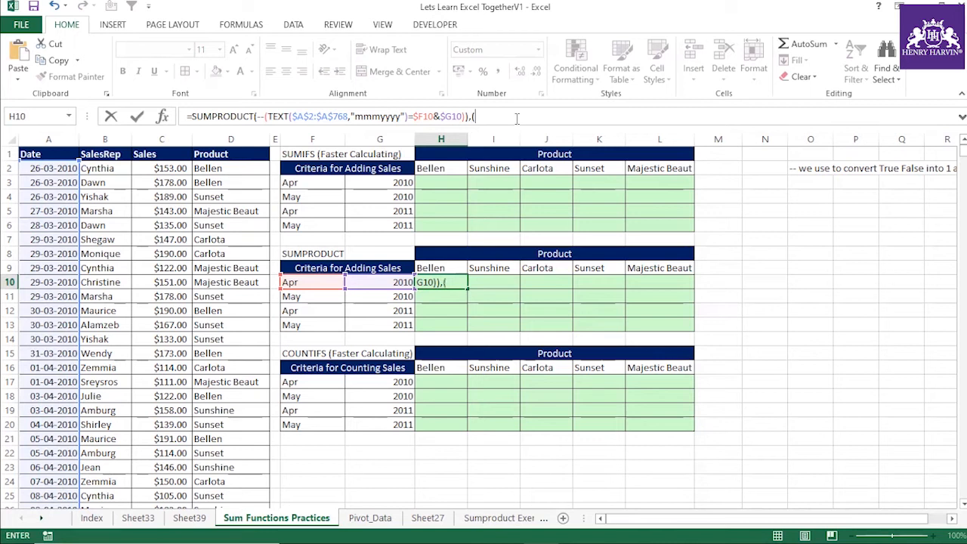
- Open a parenthesis for the second SUMPRODUCT array in H10 and reference the product column absolutely as $D$2:$D$768
click(228, 168)
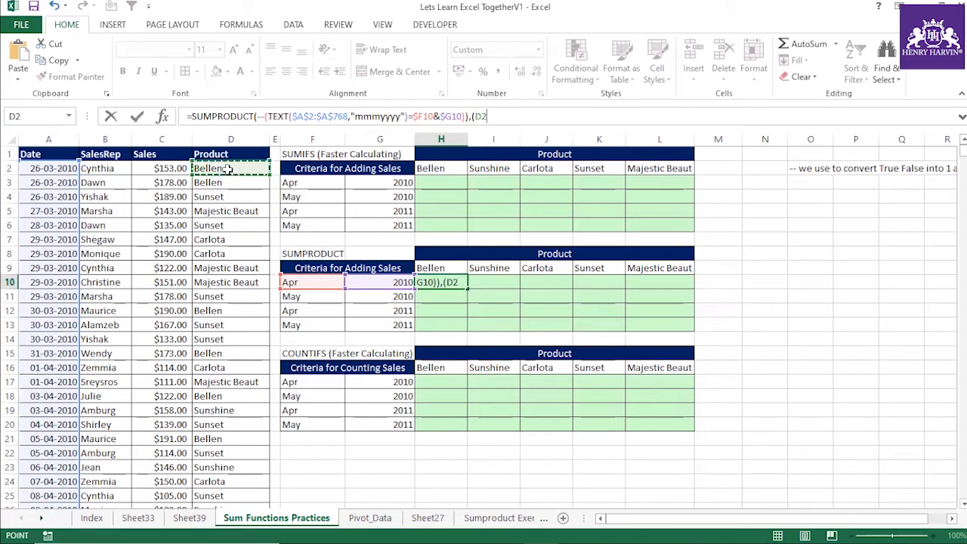
key(ctrl+shift+Down)
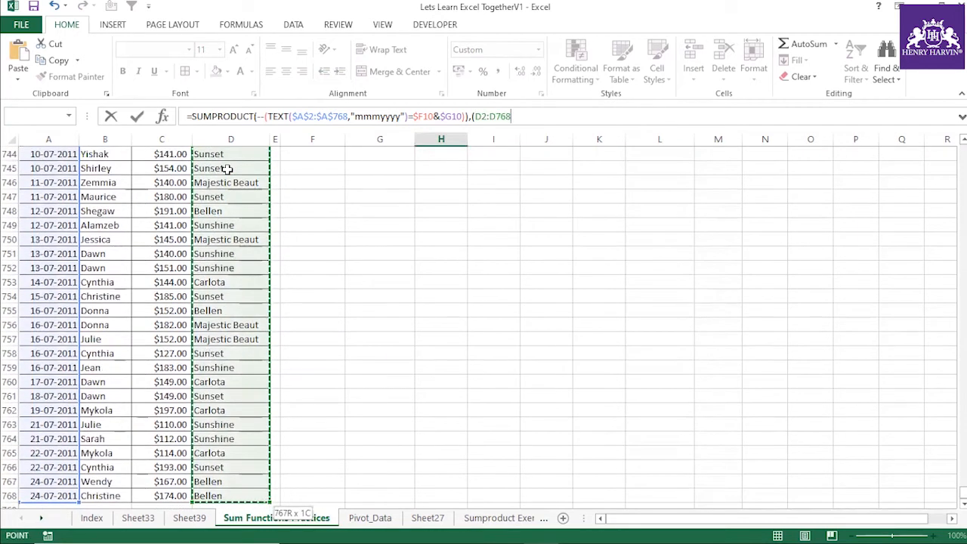
scroll(227, 169, up, 11)
key(ctrl+BackSpace)
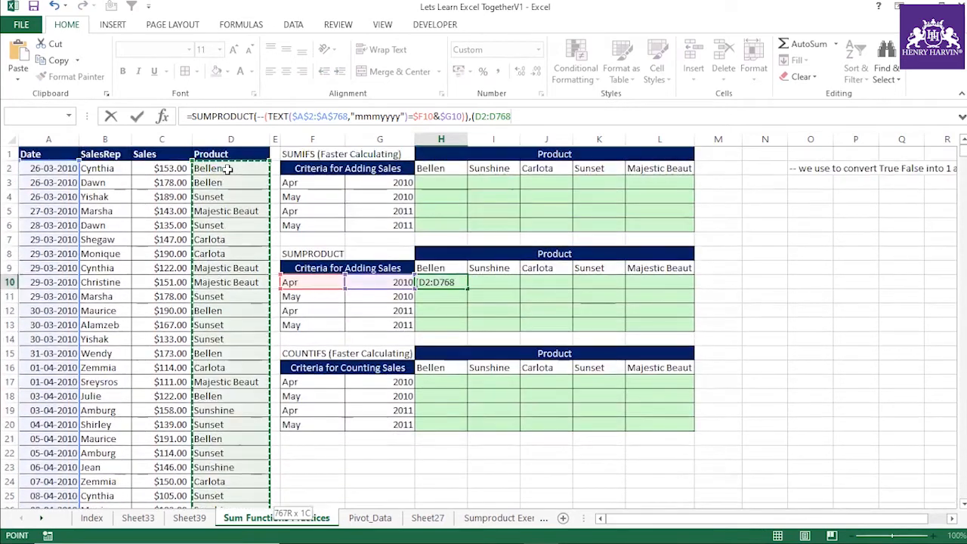
drag(520, 116, 474, 116)
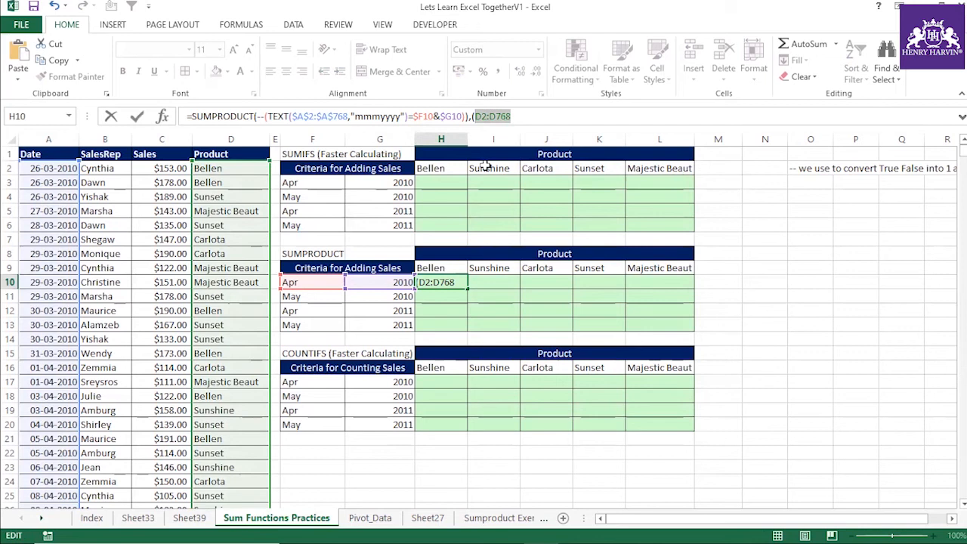
key(F4)
click(567, 119)
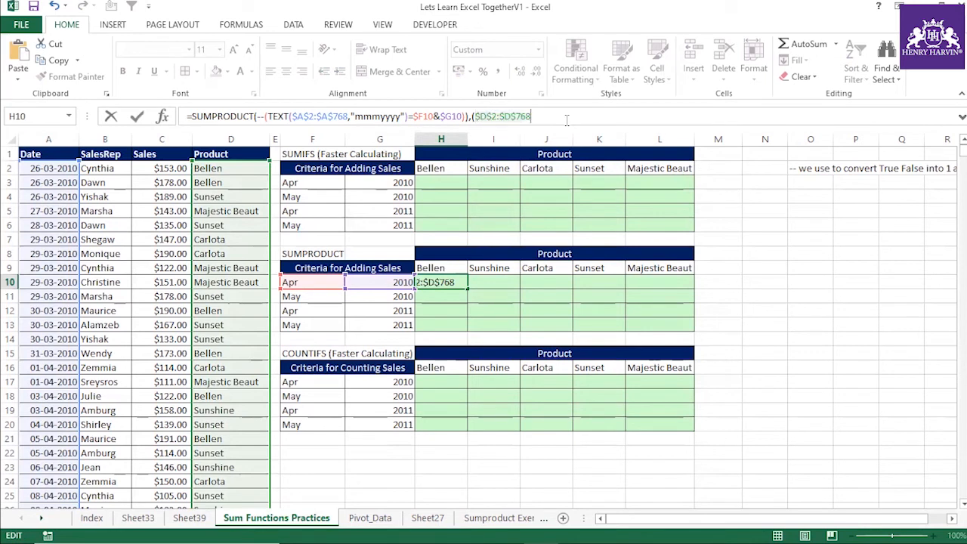
- Compare the product range with the Bellen header as H$9, locking only its row, and close the parenthesis
click(443, 268)
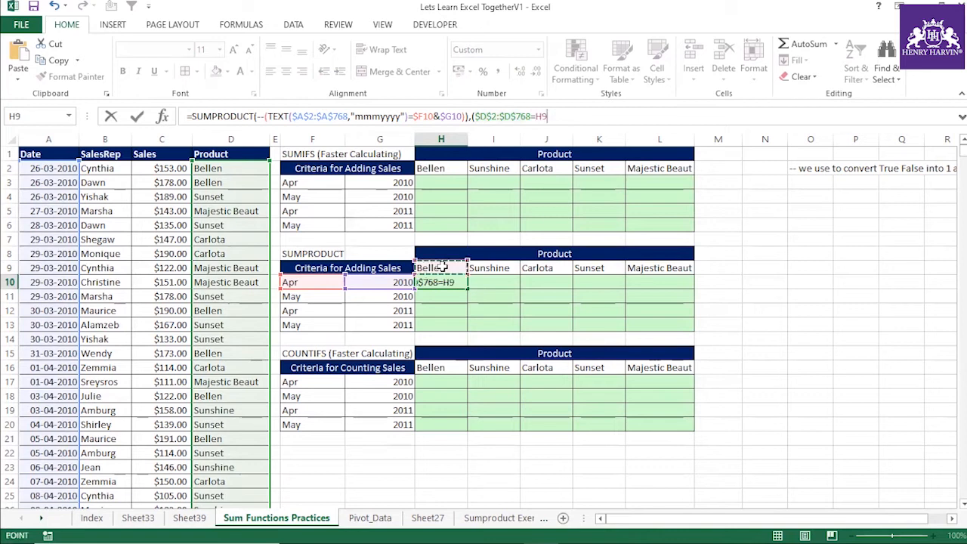
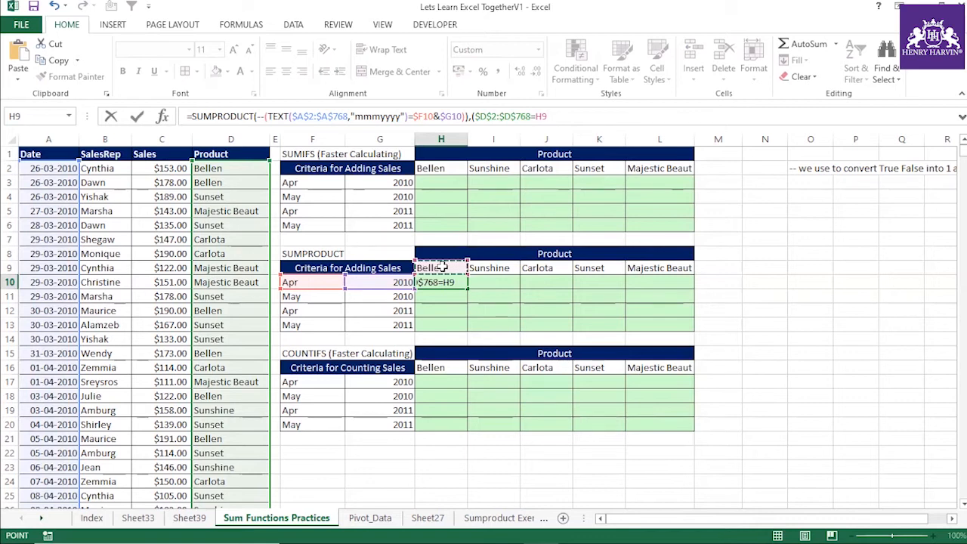
drag(535, 118, 563, 117)
key(F4)
key(F4)
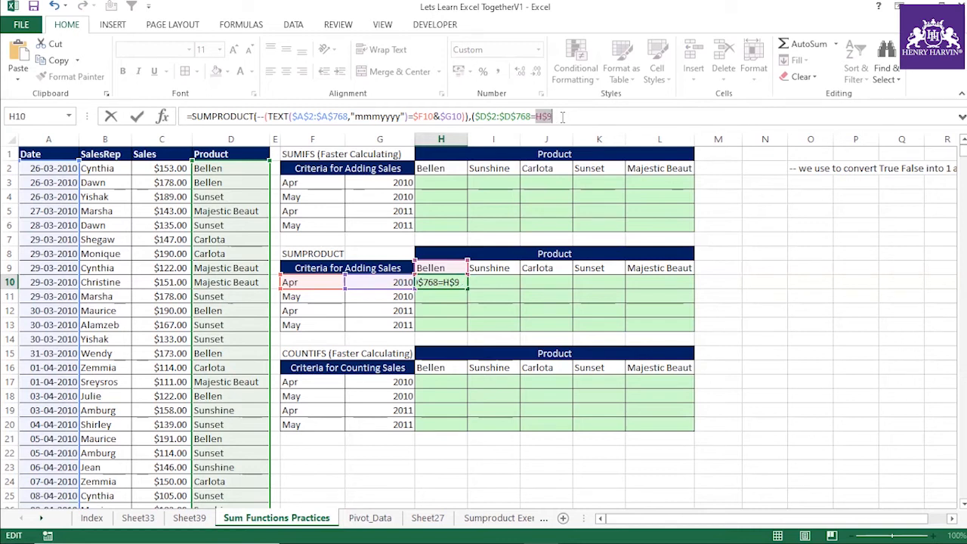
click(563, 117)
- Place a double minus directly before the parenthesised product comparison in the H10 formula, without an extra opening parenthesis
click(470, 117)
text((--)
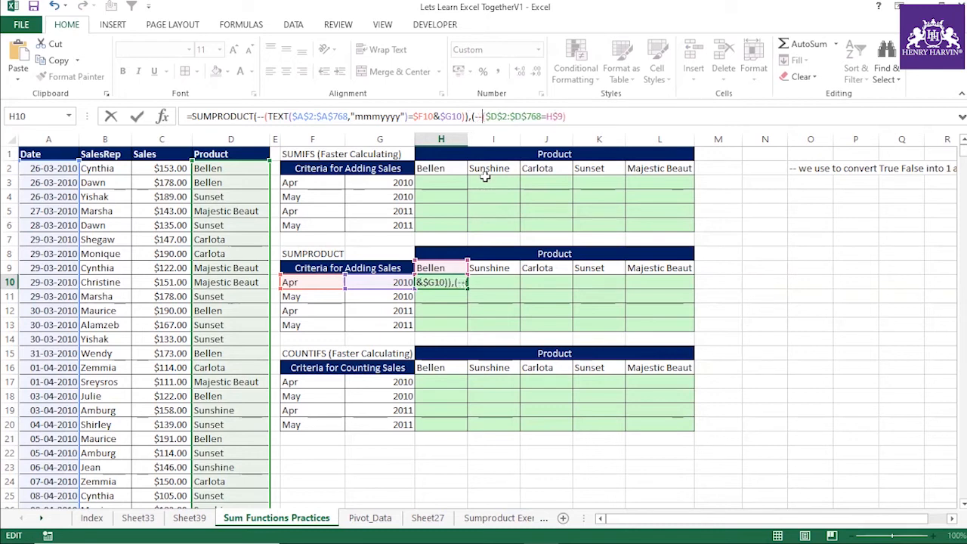
key(BackSpace)
key(BackSpace)
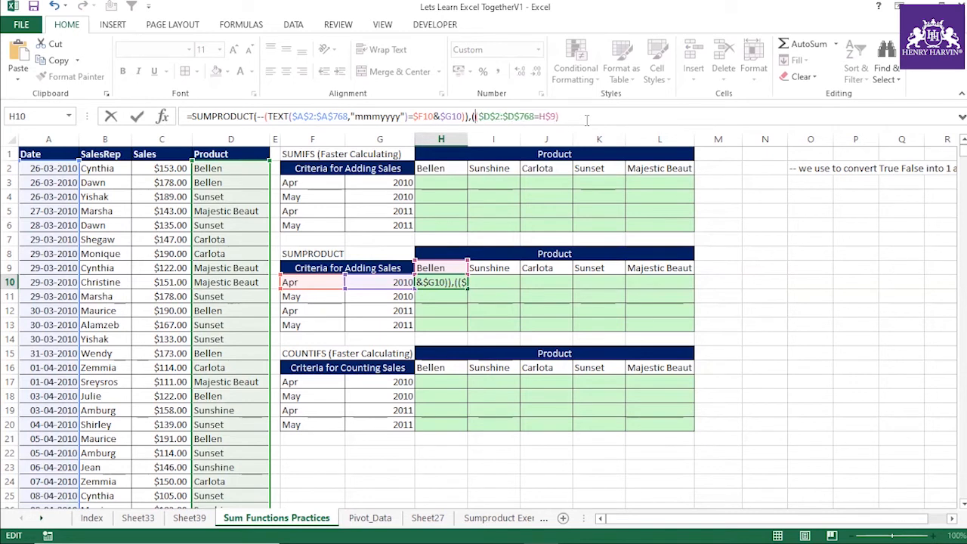
key(BackSpace)
text(--)
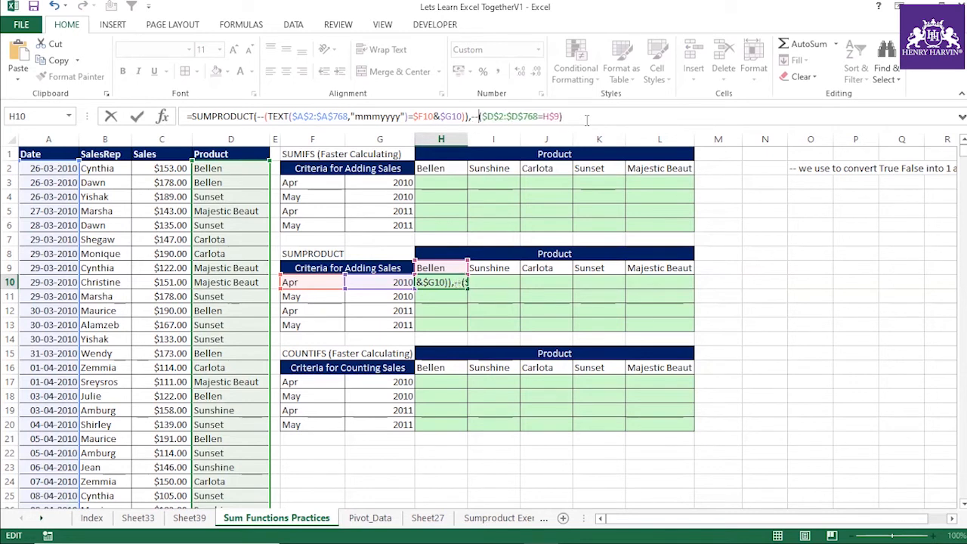
- Add the sales range C2:C768 as the last SUMPRODUCT argument in H10 and try to enter the formula
text(,)
click(167, 167)
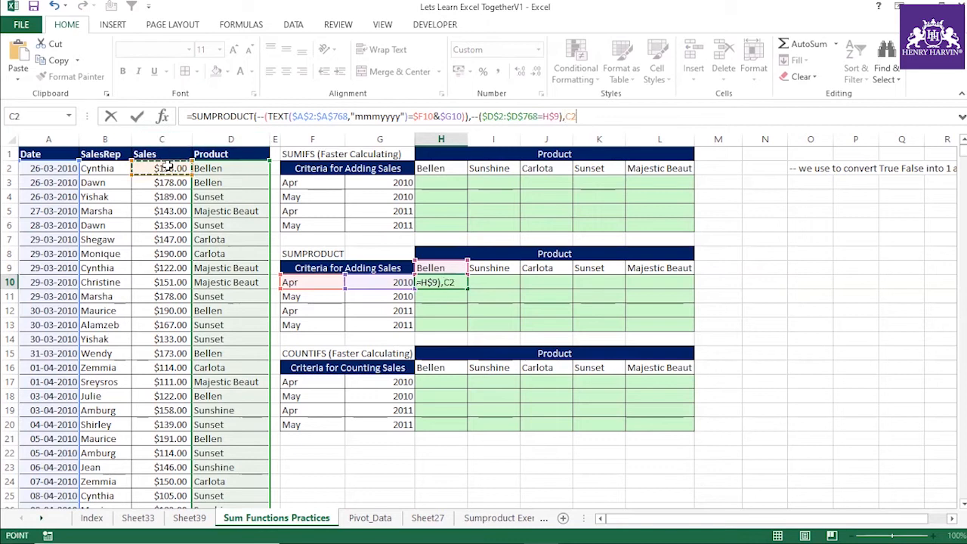
key(ctrl+shift+Down)
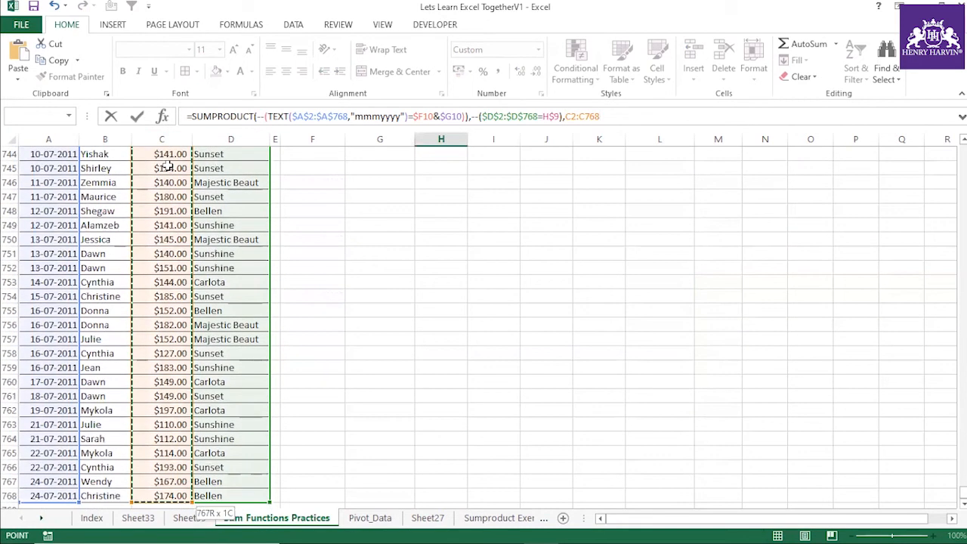
text())
key(Return)
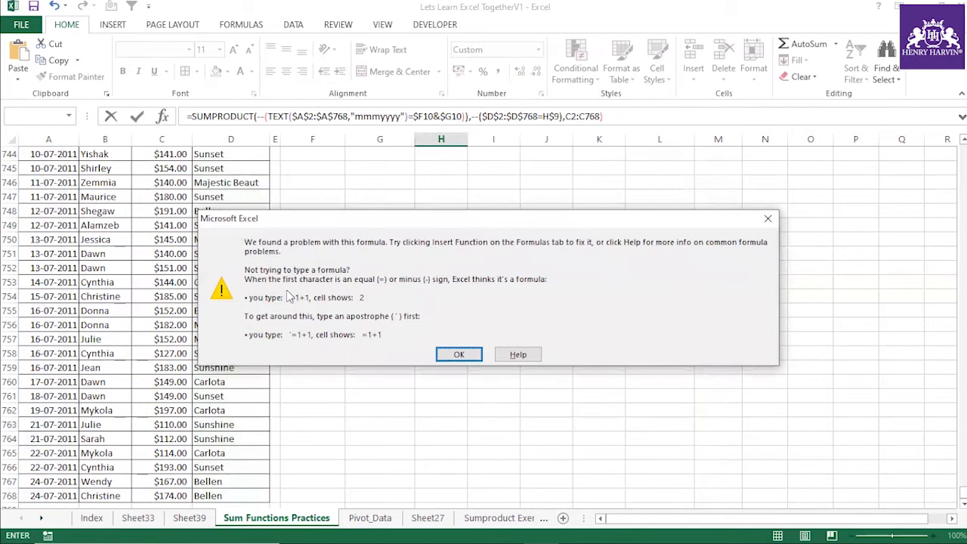
click(459, 355)
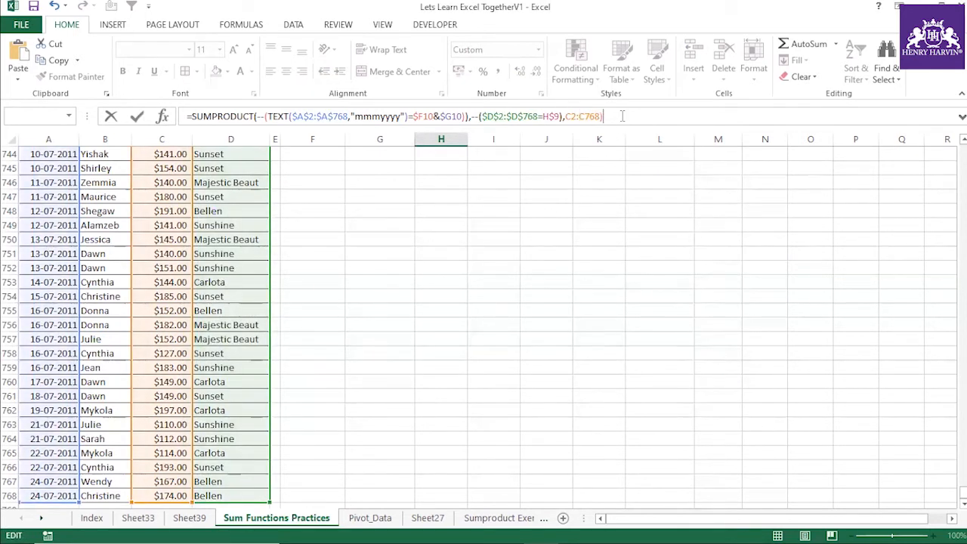
- Remove the product condition and the sales range from the end of the H10 formula
drag(963, 493, 962, 142)
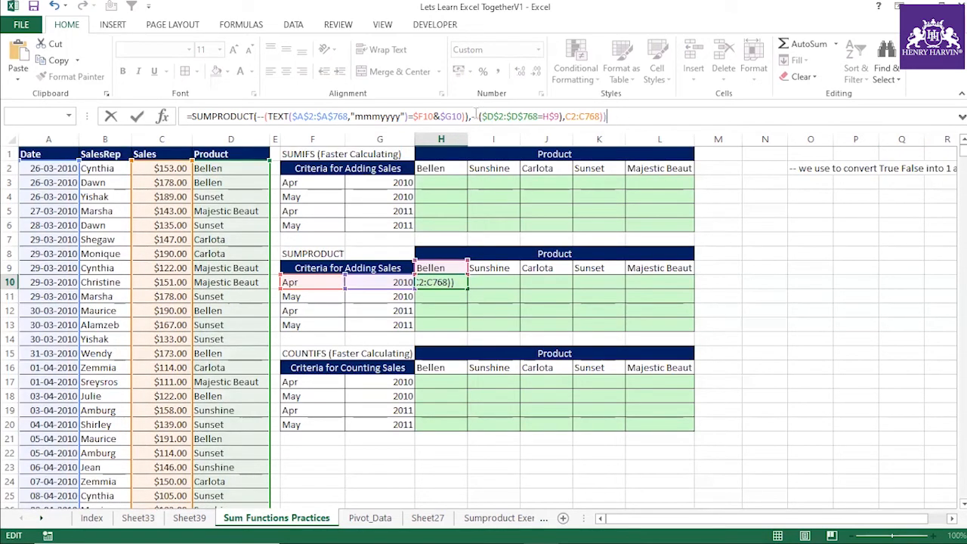
drag(607, 116, 475, 116)
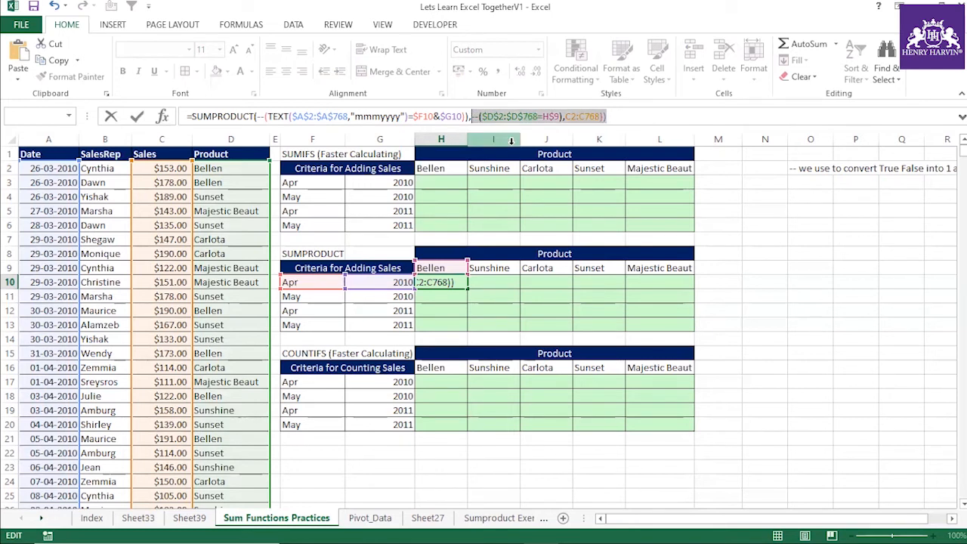
key(BackSpace)
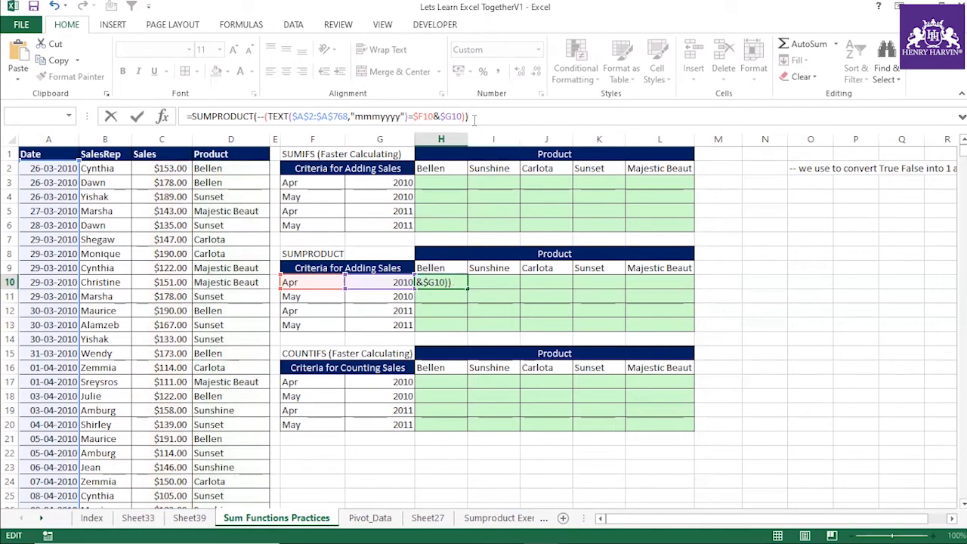
- Enclose H10's date condition in extra parentheses, restore --($D$2:$D$768=H$9),C2:C768 after it, and enter the formula with the suggested correction
click(258, 117)
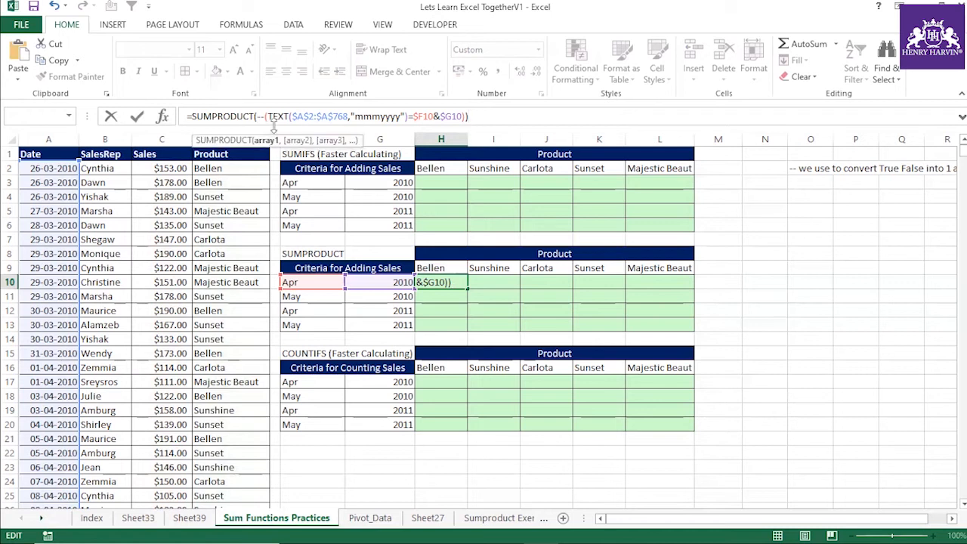
text(()
click(520, 119)
text(),)
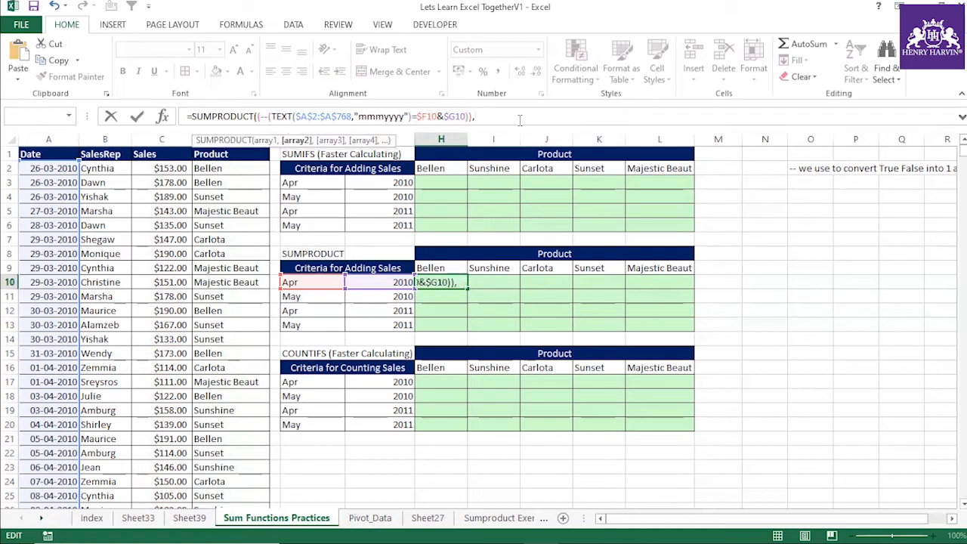
text(--($D$2:$D$768=H$9),C2:C768)))
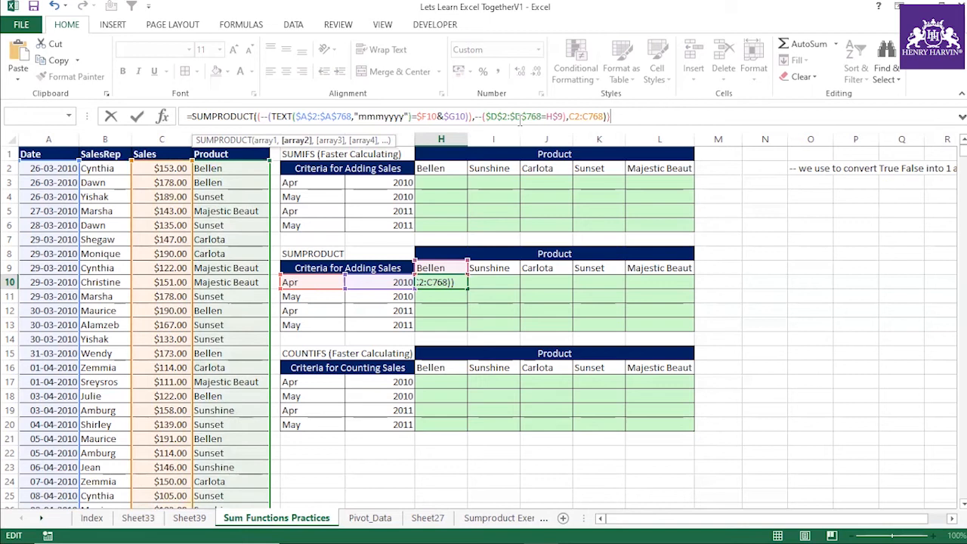
key(Return)
click(466, 325)
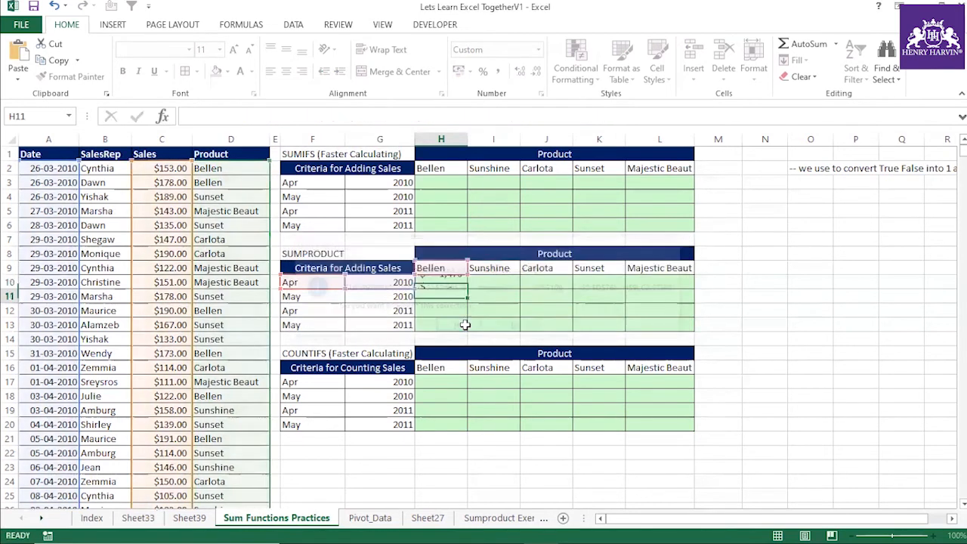
- Fill the H10 formula across the SUMPRODUCT table's range H10:L13
click(463, 284)
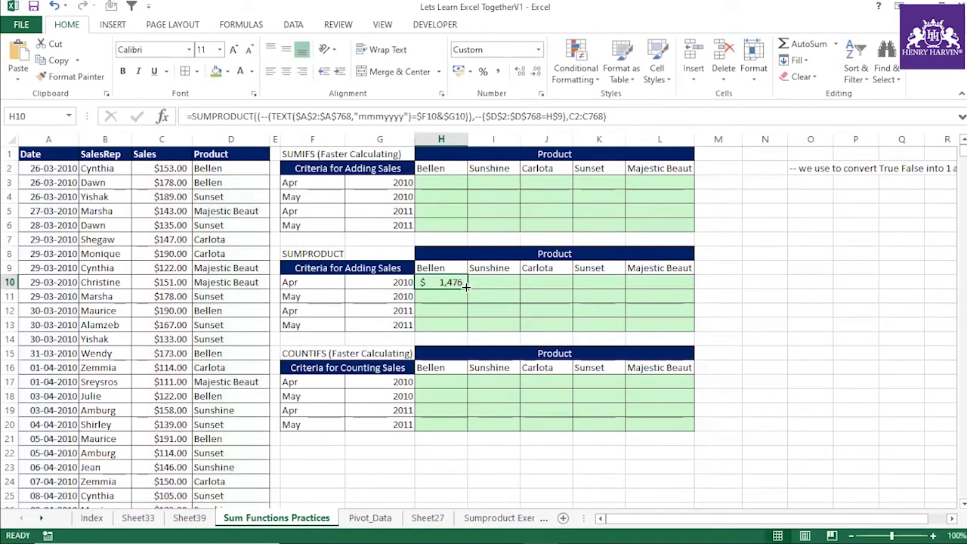
drag(466, 285, 665, 332)
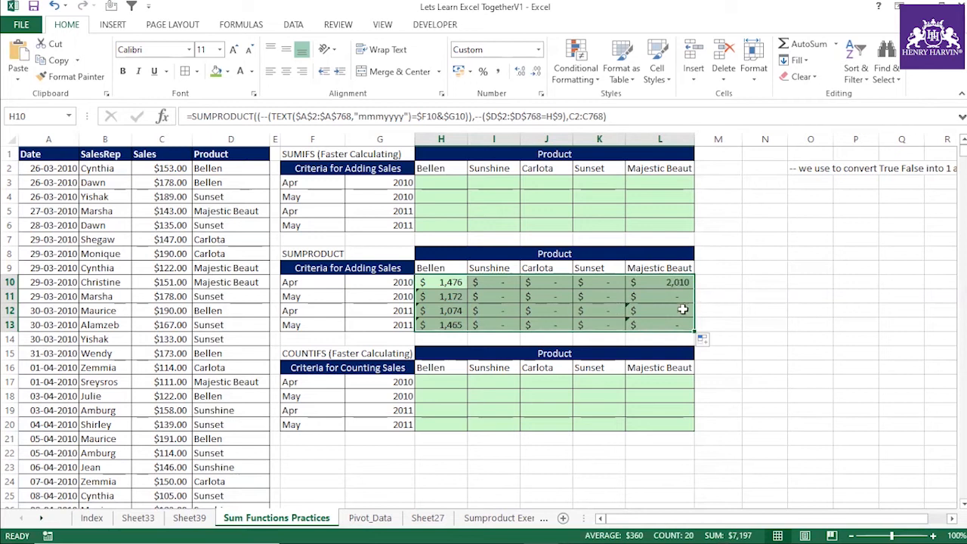
- Lock the sales range in H10 as $C$2:$C$768 and refill the corrected formula across H10:L13
click(446, 282)
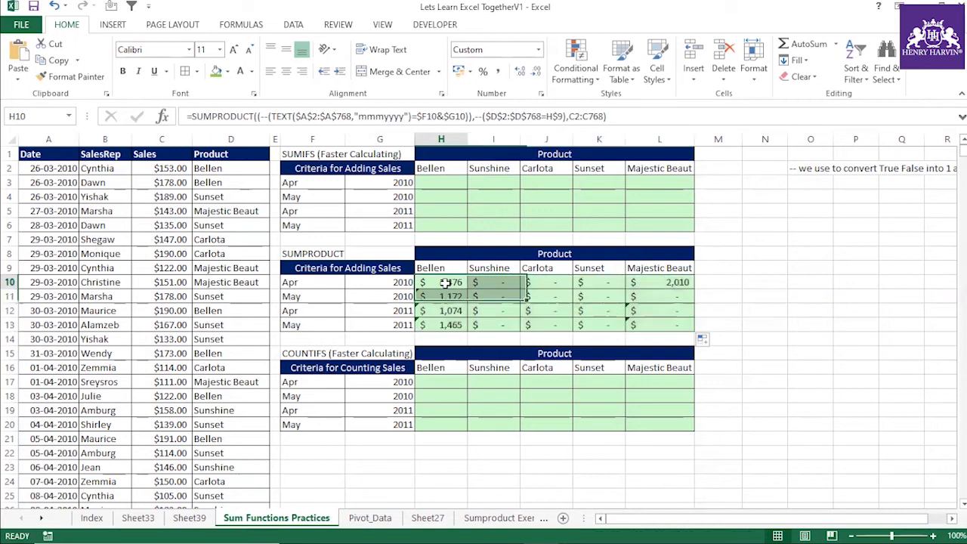
drag(604, 116, 572, 116)
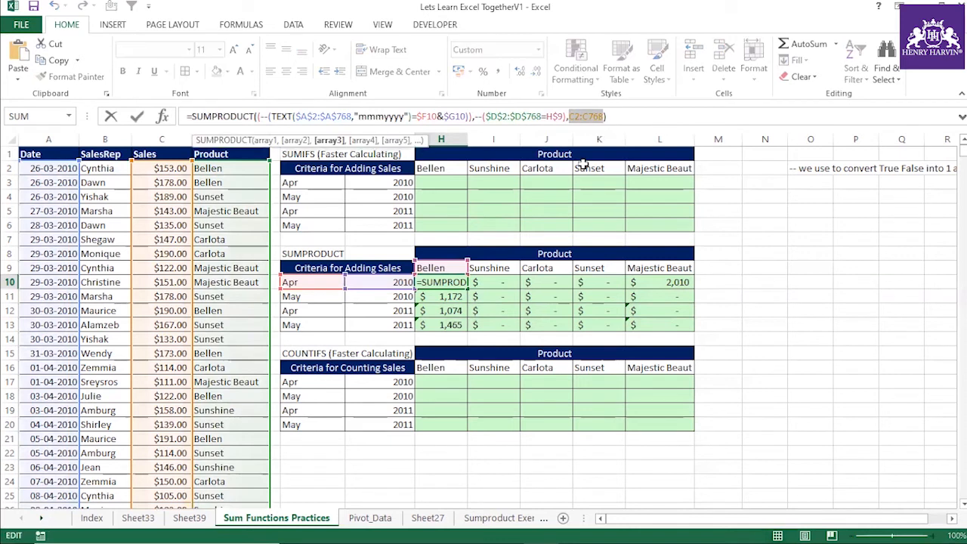
key(Return)
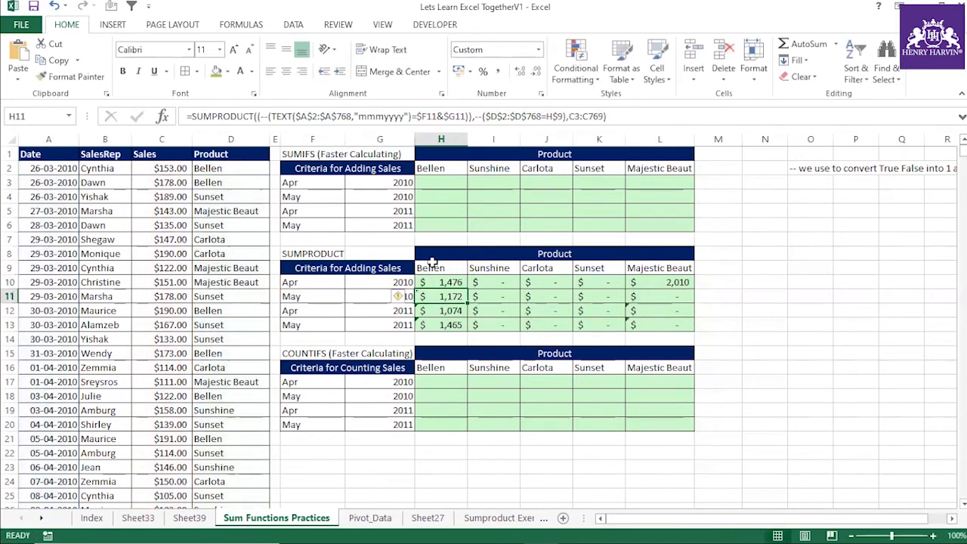
click(452, 284)
drag(467, 289, 682, 293)
drag(692, 288, 687, 328)
click(661, 325)
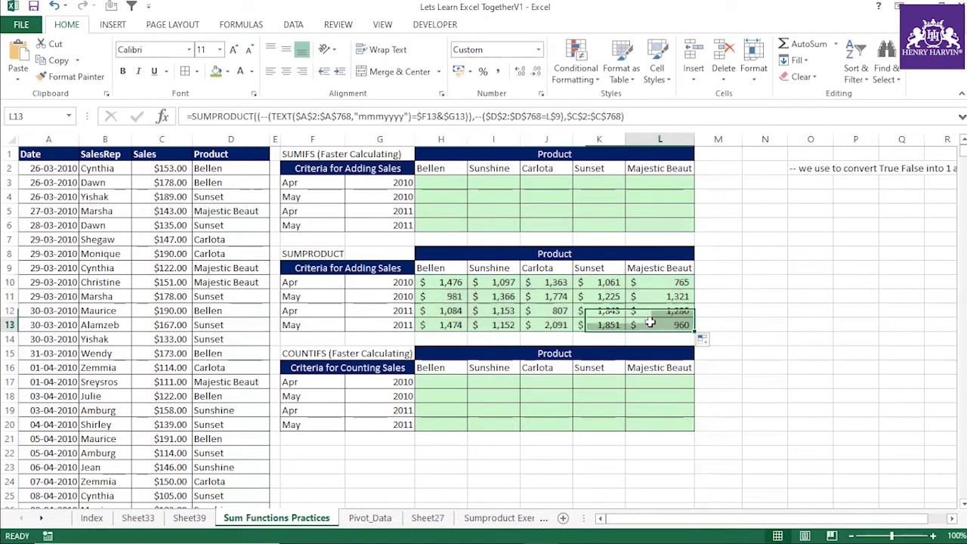
- Highlight the May 2010 Carlota total in J11 of the SUMPRODUCT table with a darker green fill
drag(317, 259, 684, 321)
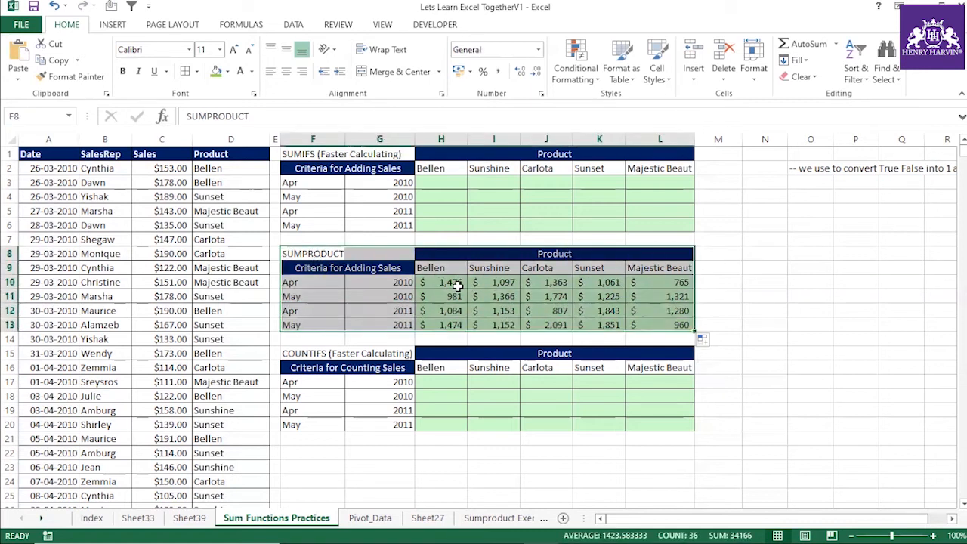
click(330, 296)
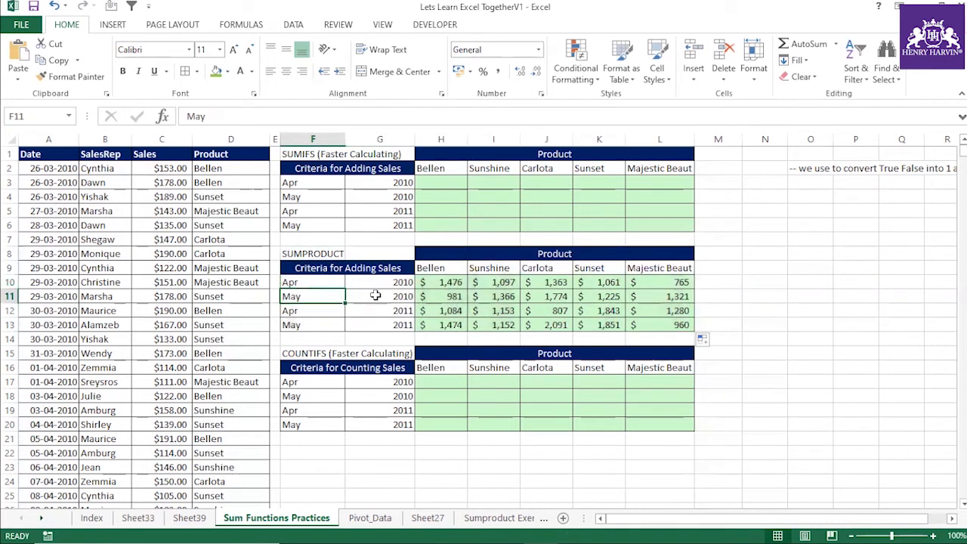
click(377, 296)
click(291, 298)
click(369, 297)
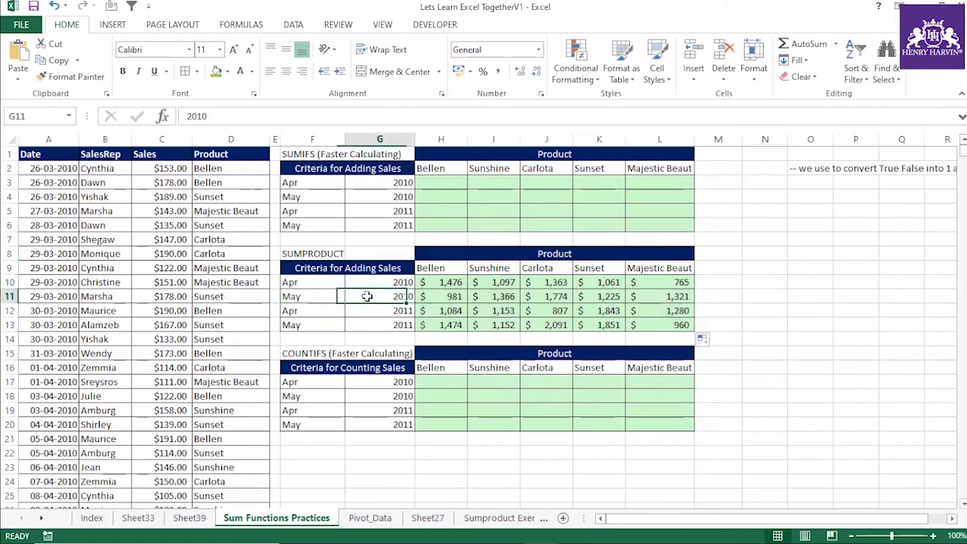
click(301, 298)
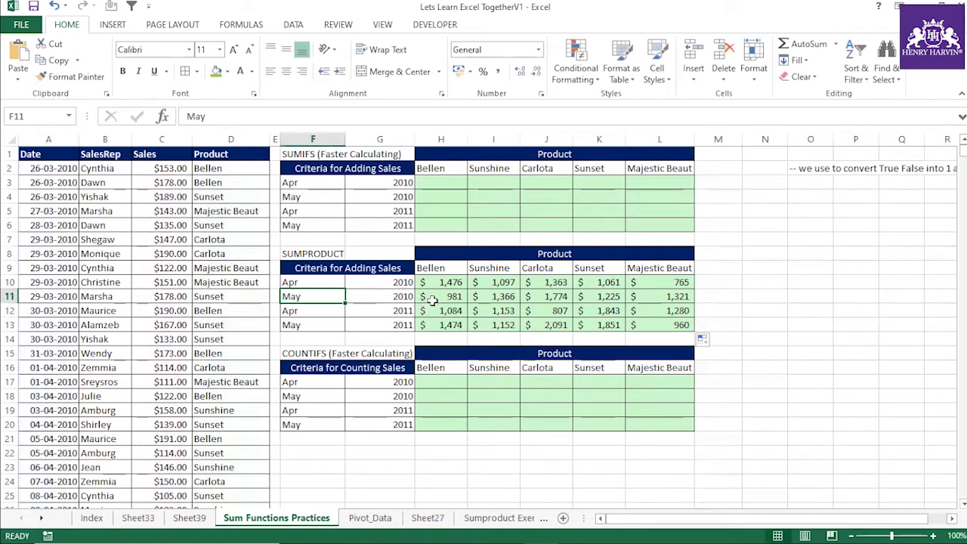
click(536, 297)
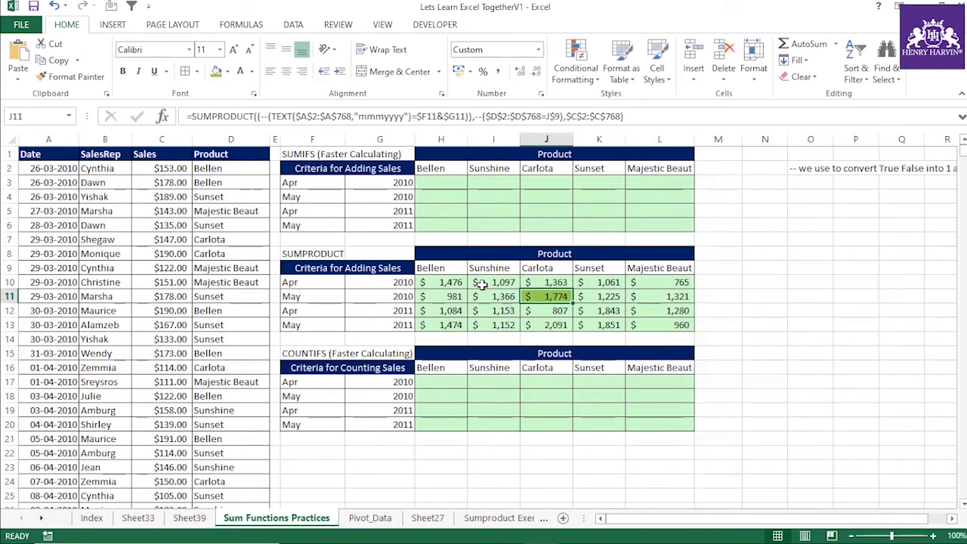
- Turn on filters for the sales data and filter the Product column to Carlota
click(113, 155)
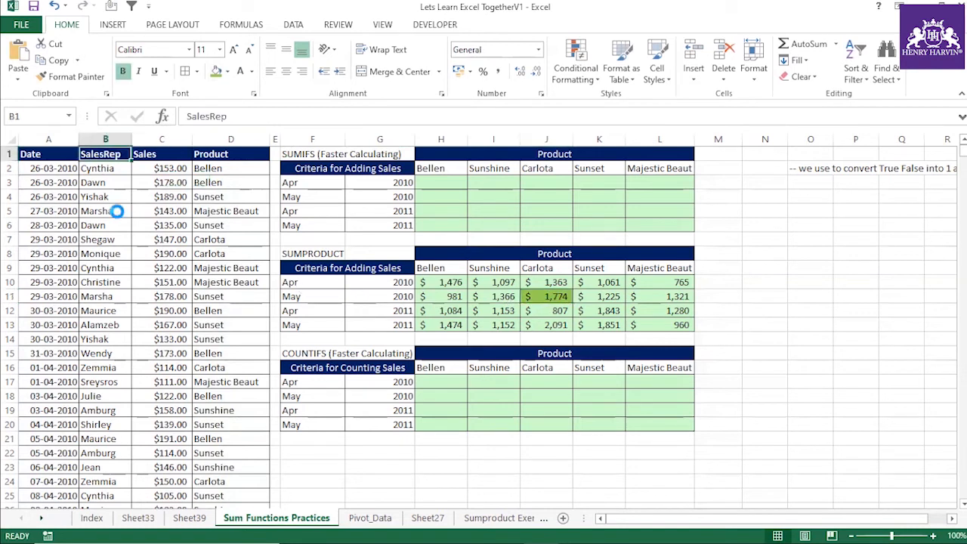
key(ctrl+shift+l)
click(263, 154)
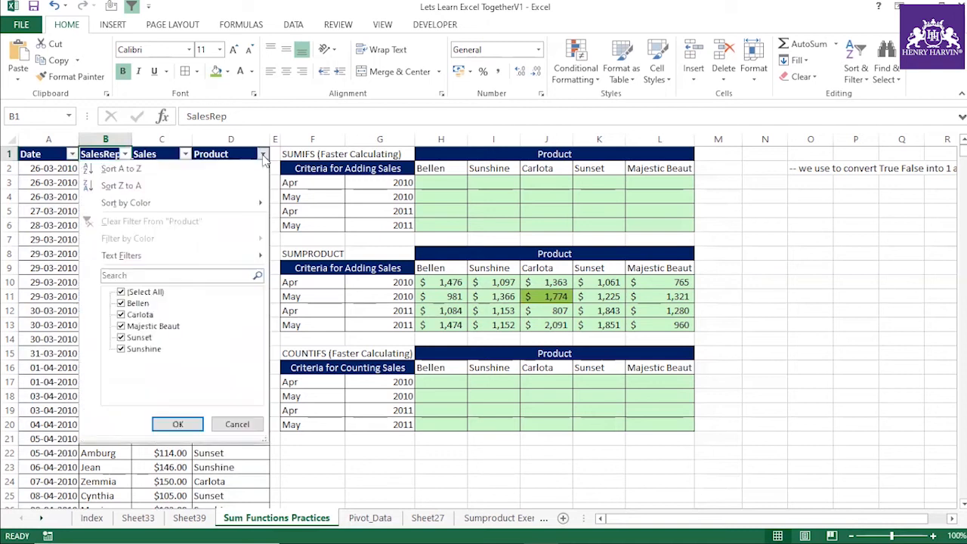
click(121, 292)
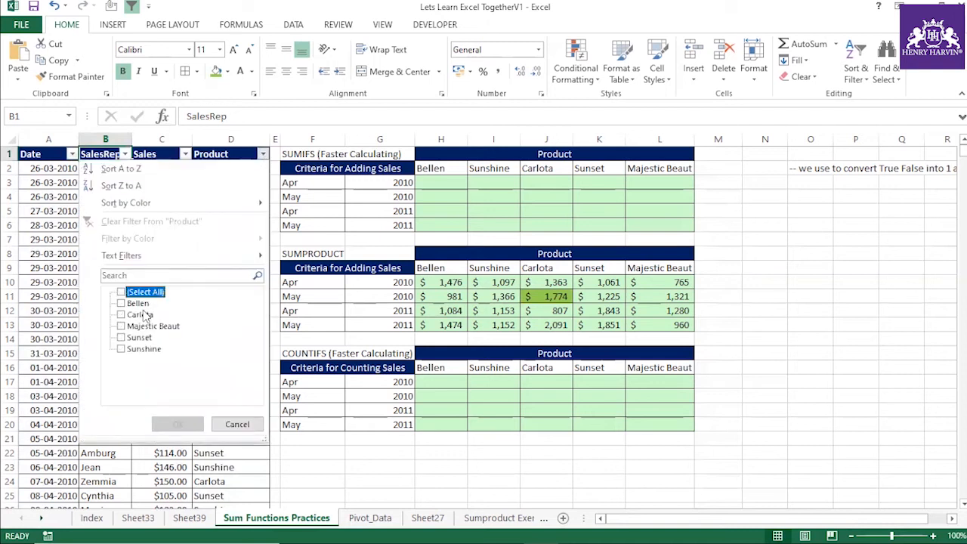
click(143, 314)
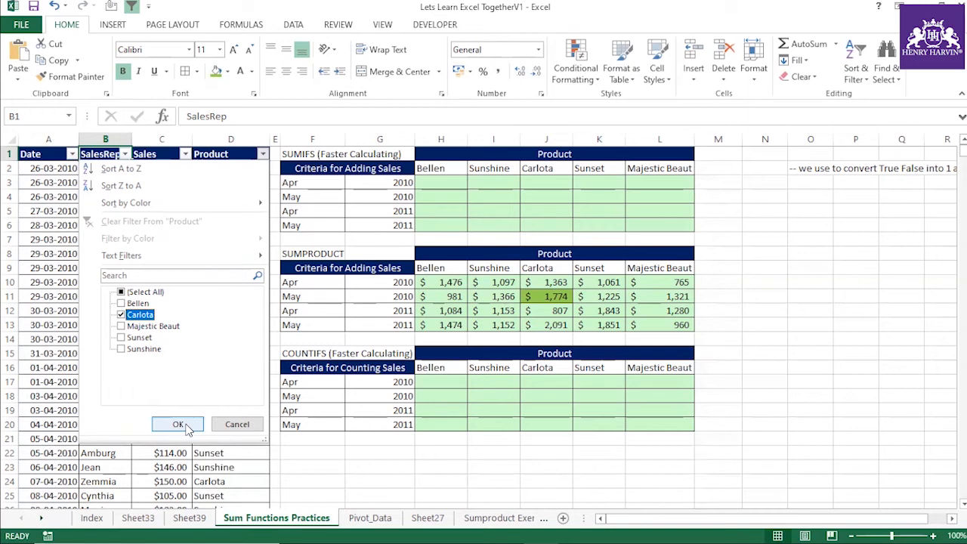
click(187, 427)
click(187, 428)
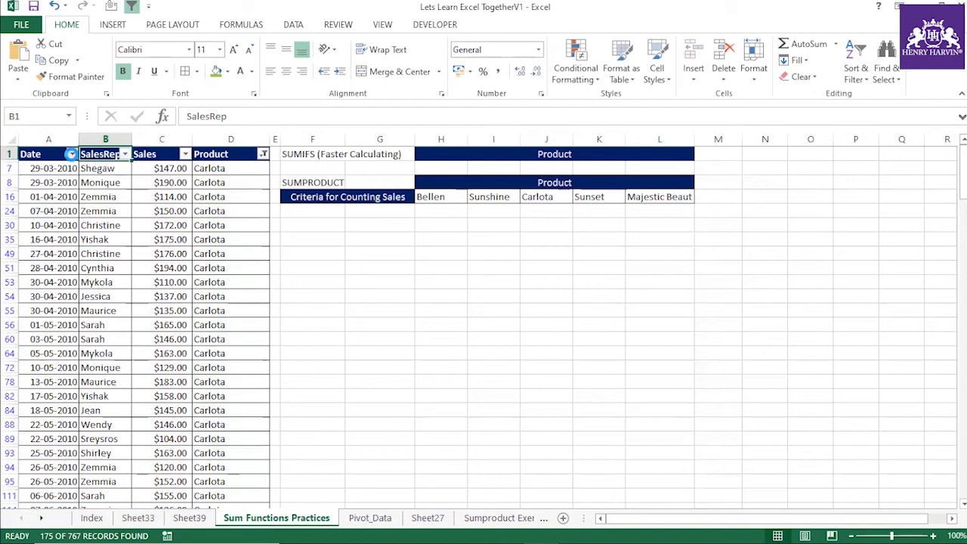
- Filter the Date column to May 2010 and select the visible Sales values to check their sum
click(72, 154)
click(43, 293)
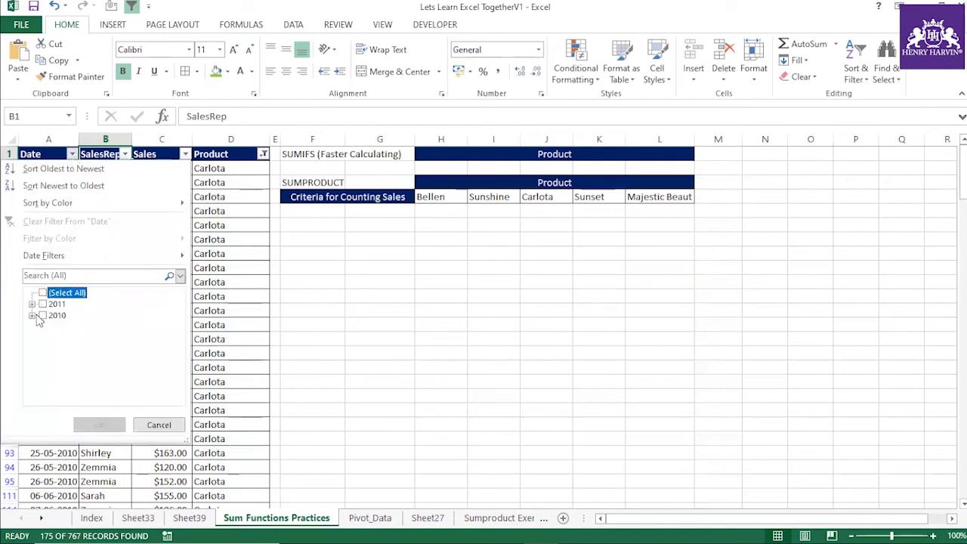
click(33, 315)
click(56, 326)
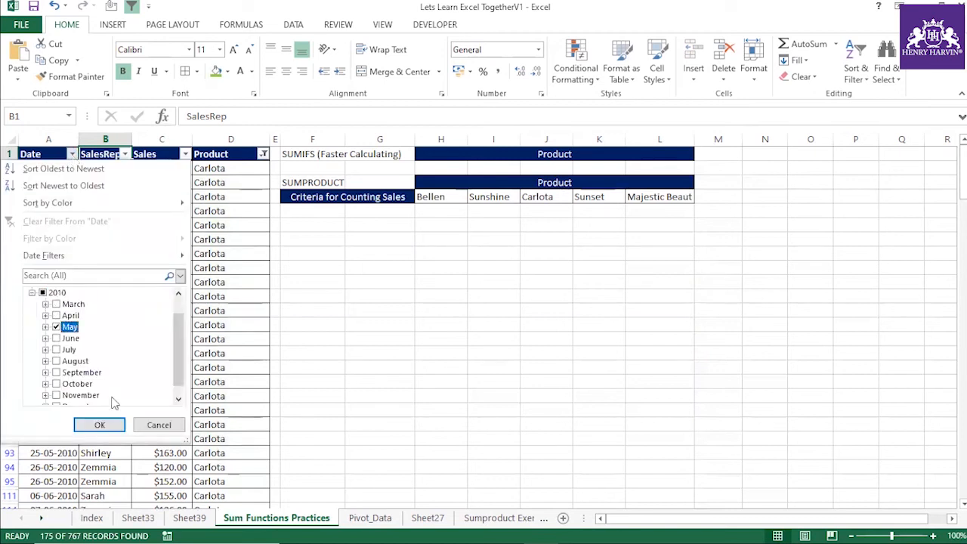
click(99, 424)
drag(153, 169, 162, 324)
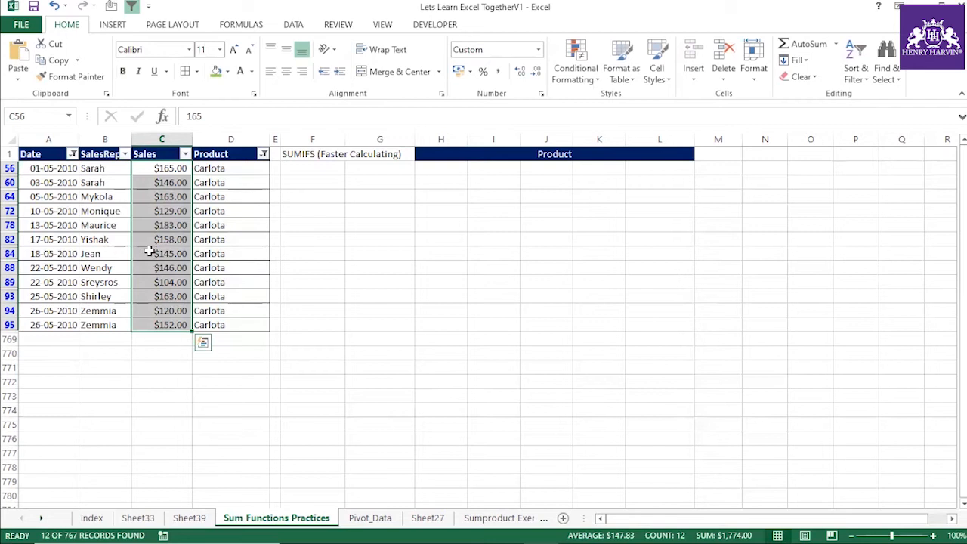
- Turn off the data filters and select J11 to compare its total with the filtered sum
click(157, 154)
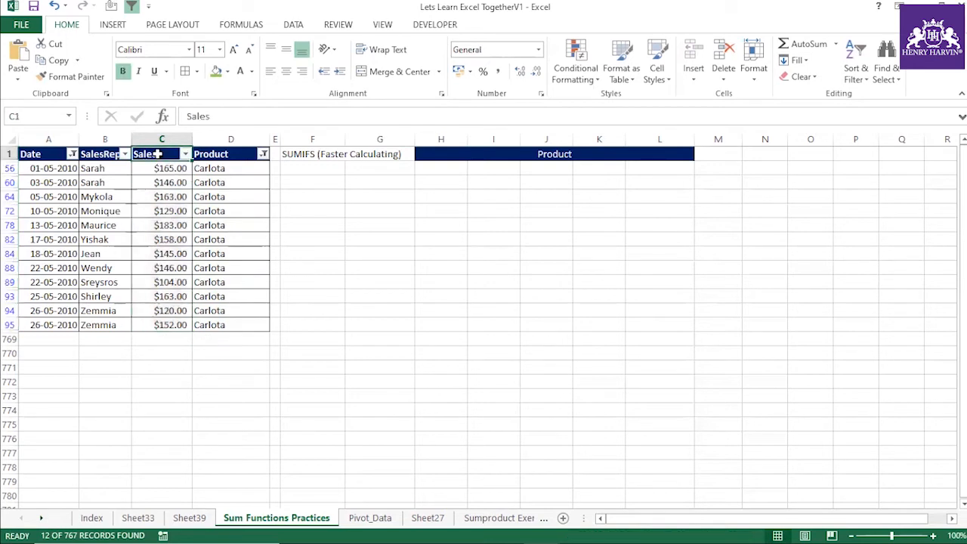
key(ctrl+shift+l)
click(550, 299)
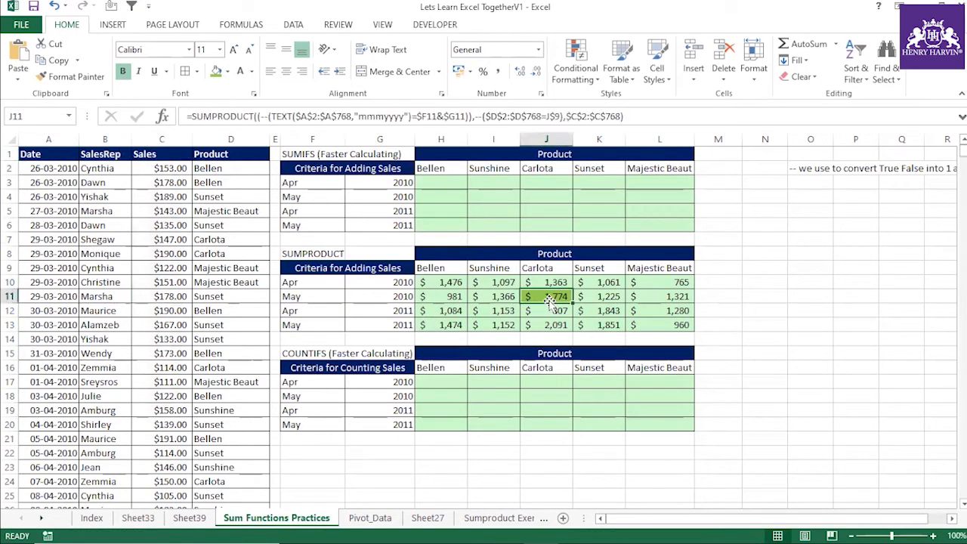
- Highlight the May 2011 Majestic Beaut total in L13 with the same darker green fill
click(461, 311)
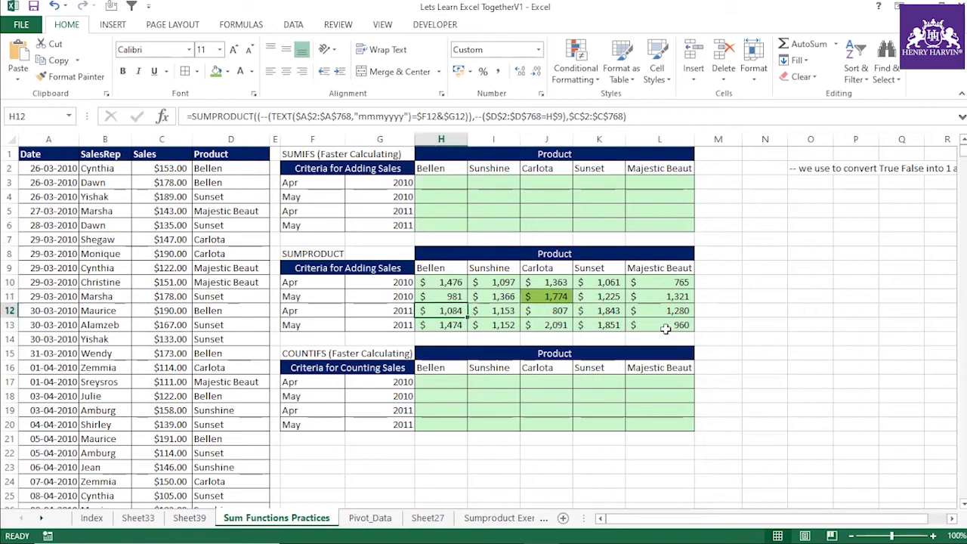
click(665, 328)
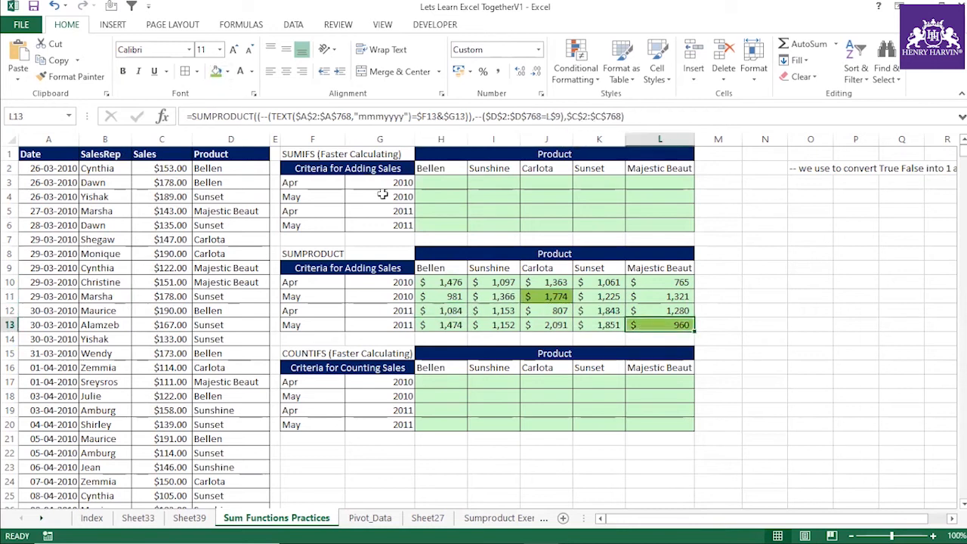
click(656, 268)
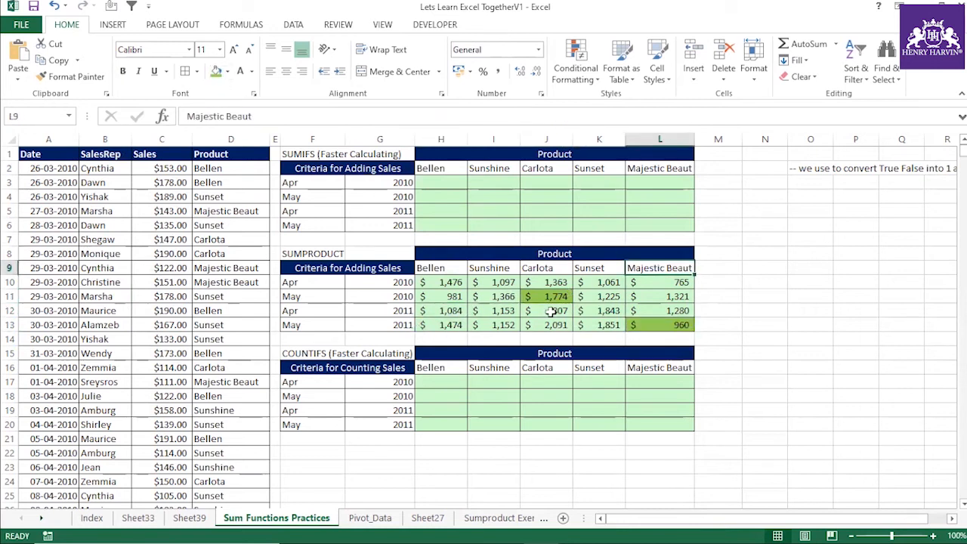
- Undo the darker green fill on L13 and the removal of the data filters
click(112, 155)
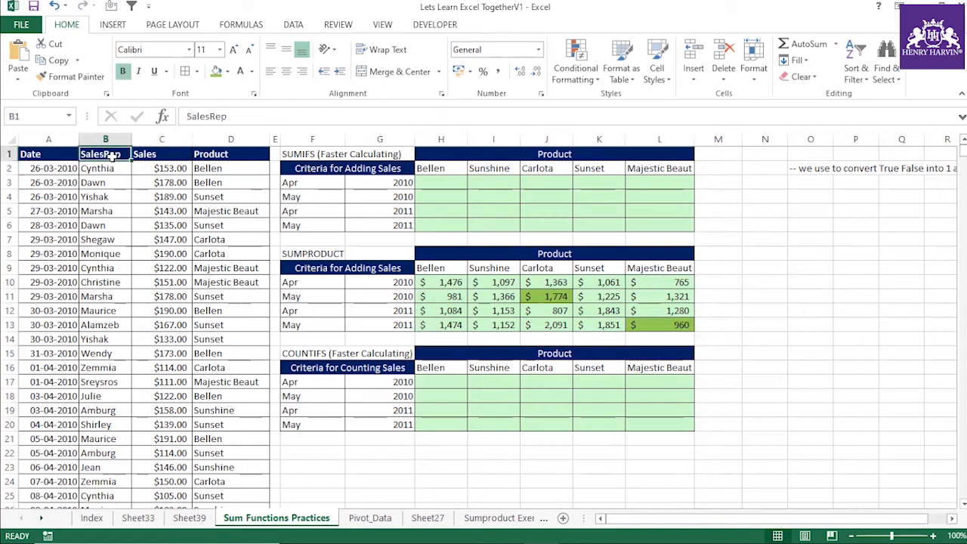
key(ctrl+z)
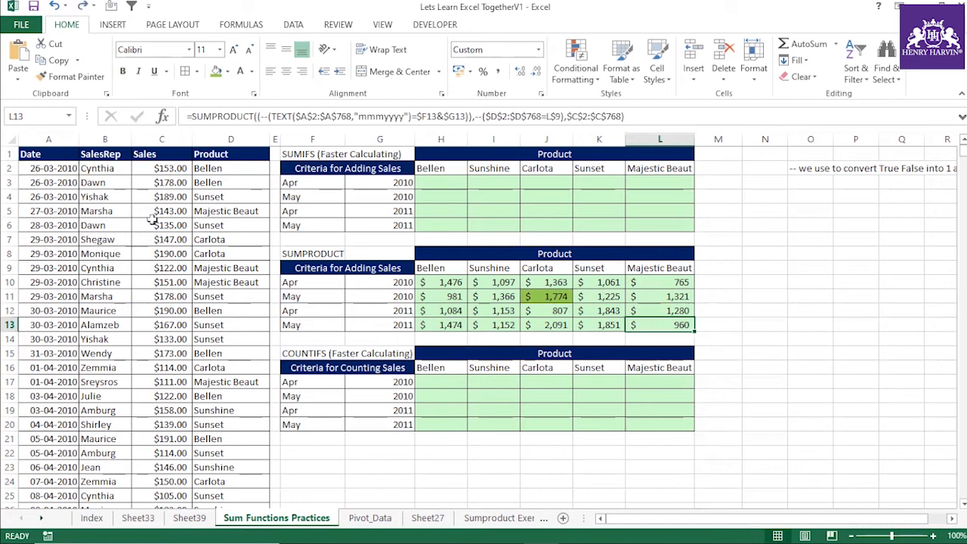
key(ctrl+z)
- Switch the Product filter from Carlota to Majestic Beaut and select the visible Sales values to check their sum
click(264, 154)
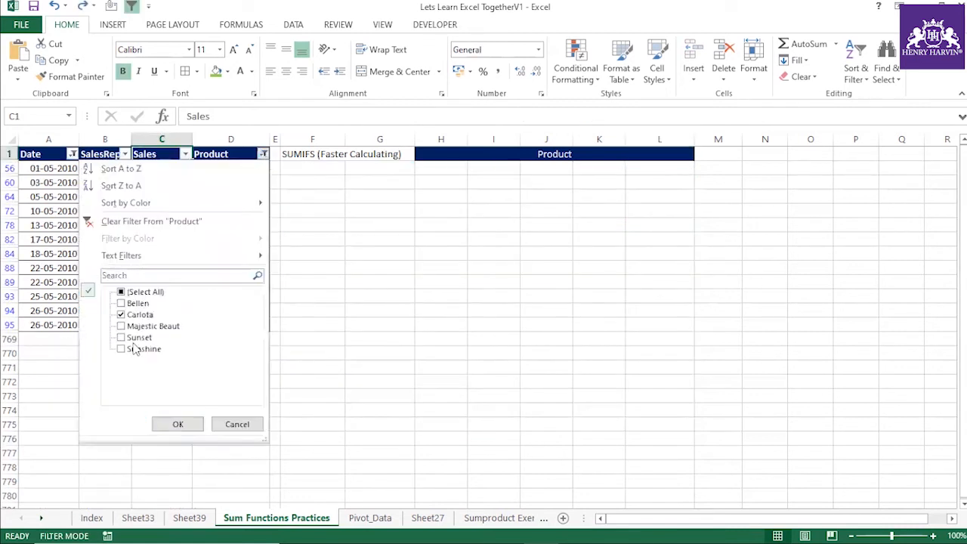
click(131, 316)
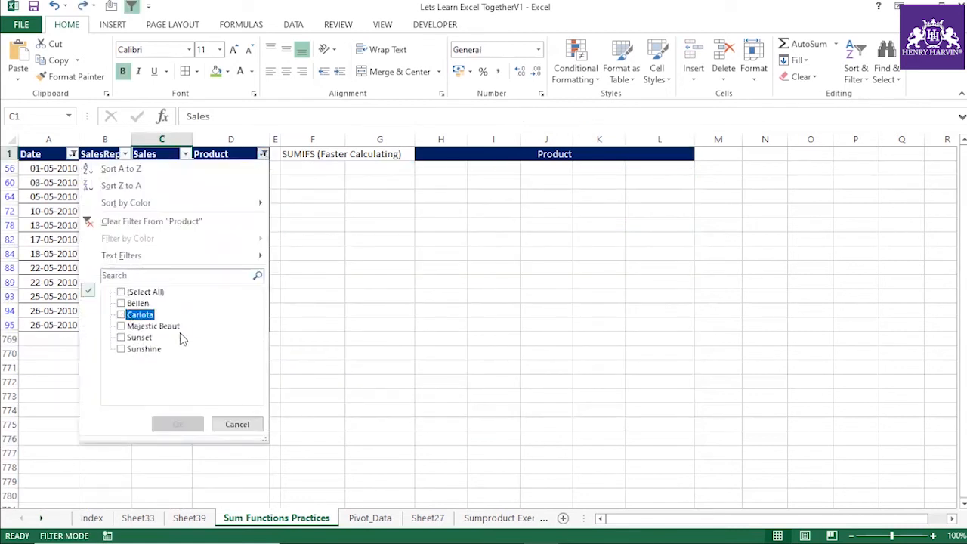
click(151, 327)
click(178, 424)
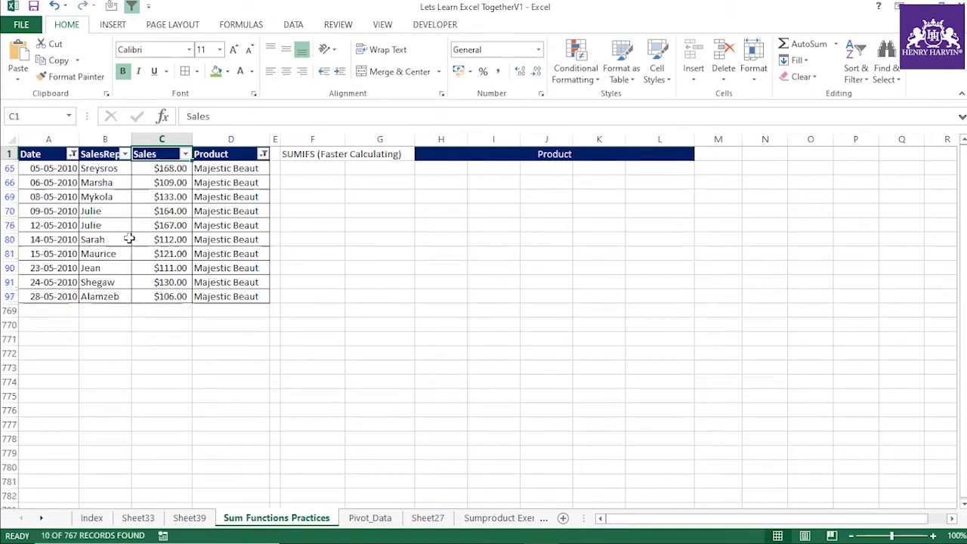
drag(162, 168, 183, 296)
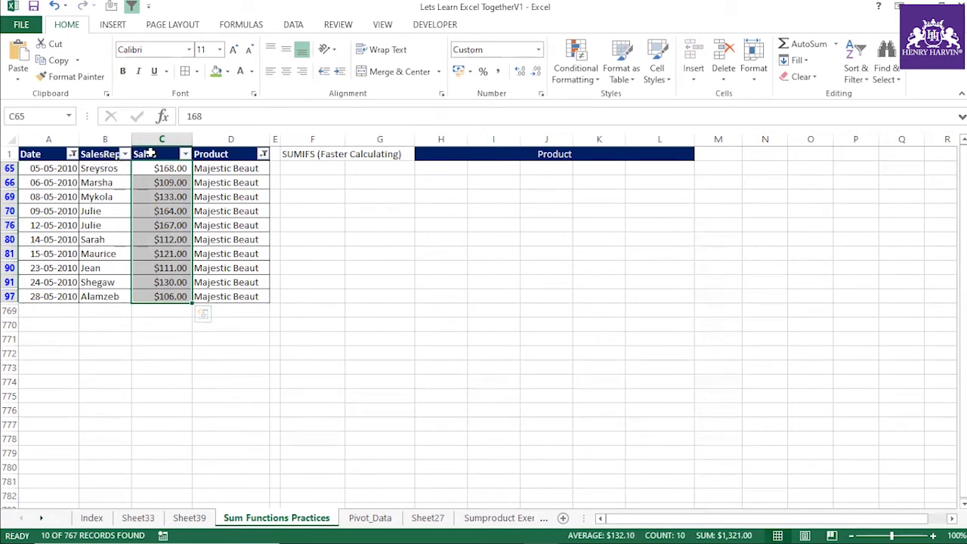
- Turn off the data filters and fill the Majestic Beaut totals in L11 and L13 with the darker green
click(149, 154)
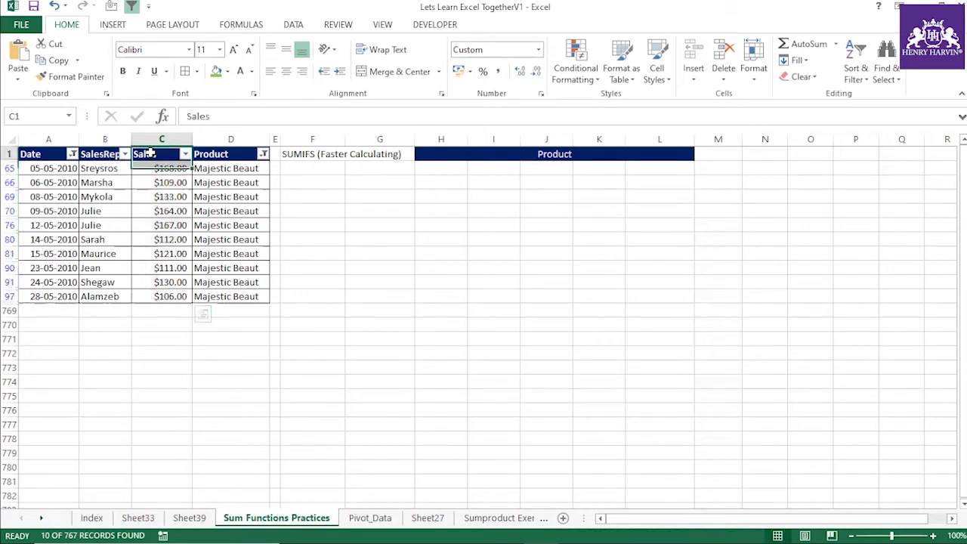
key(ctrl+shift+l)
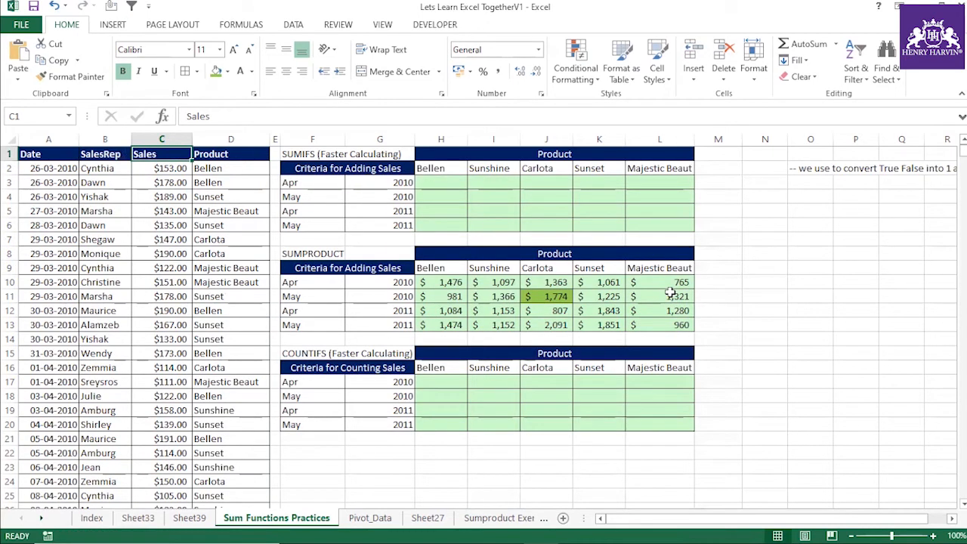
click(667, 296)
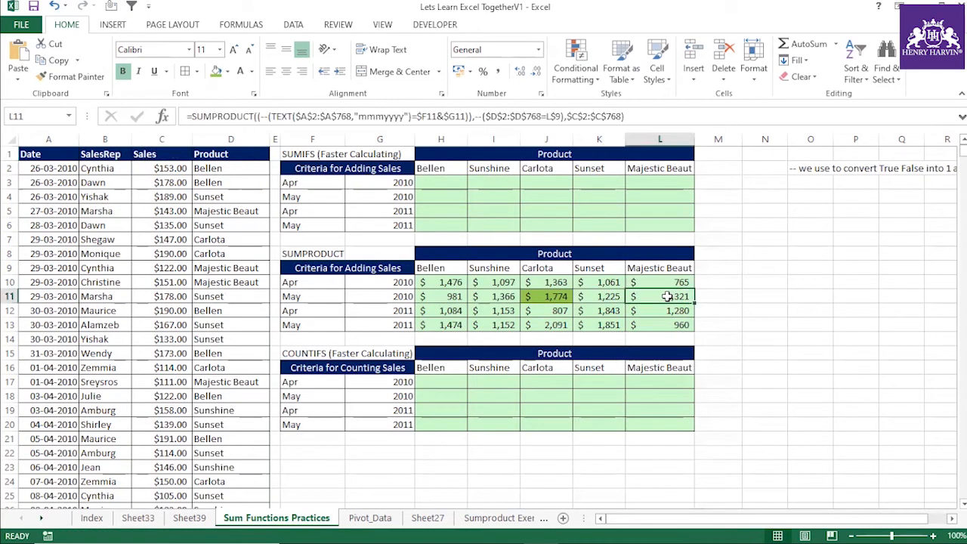
click(216, 71)
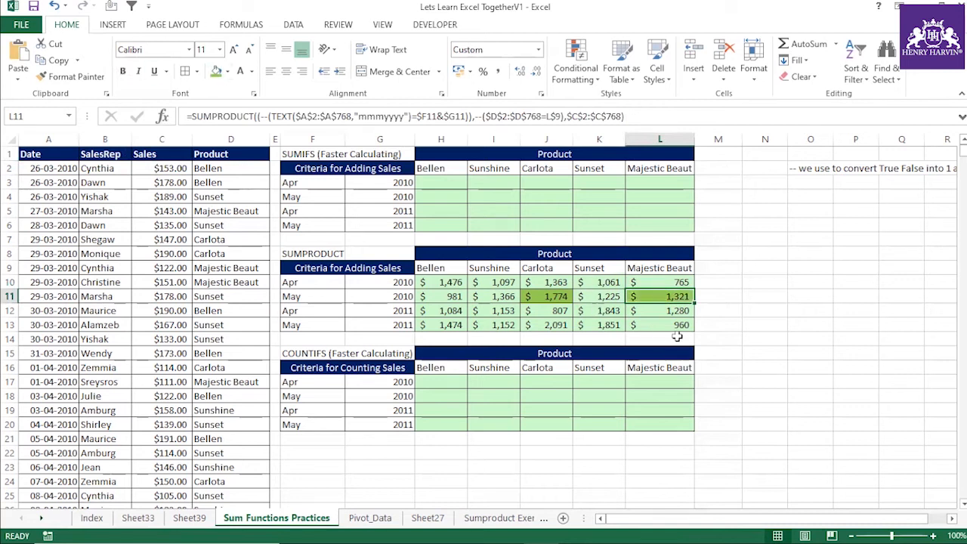
click(671, 324)
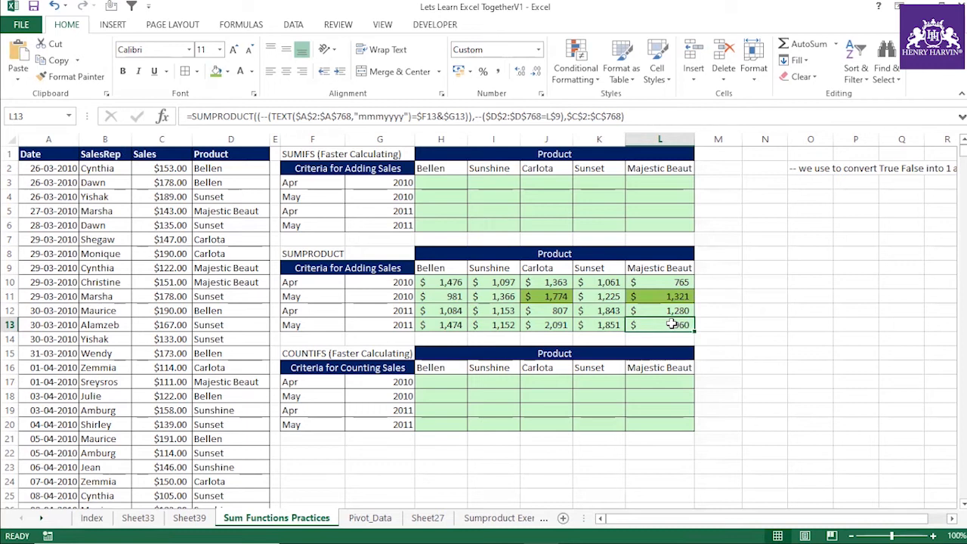
click(218, 75)
- Turn the sales data filters back on and filter the Product column to Majestic Beaut only
click(151, 155)
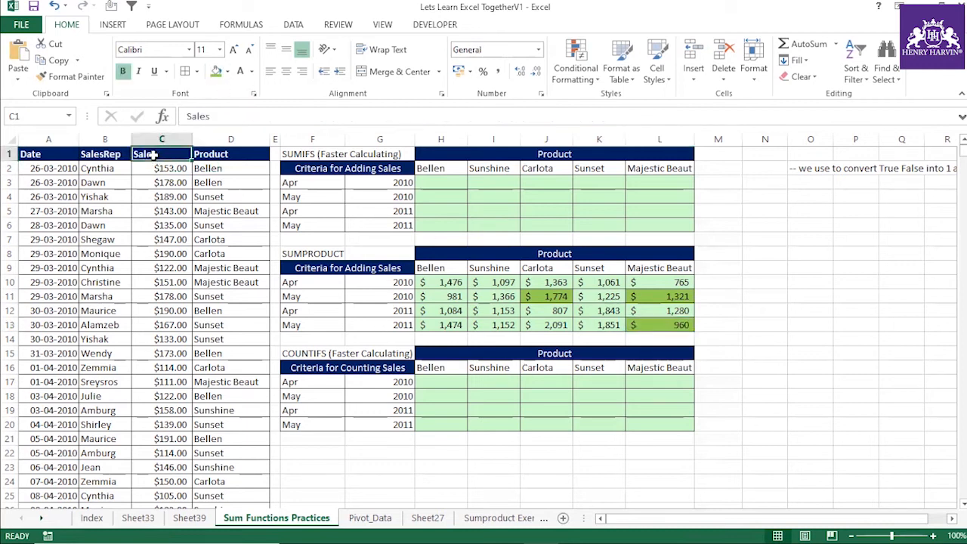
key(ctrl+shift+l)
click(262, 154)
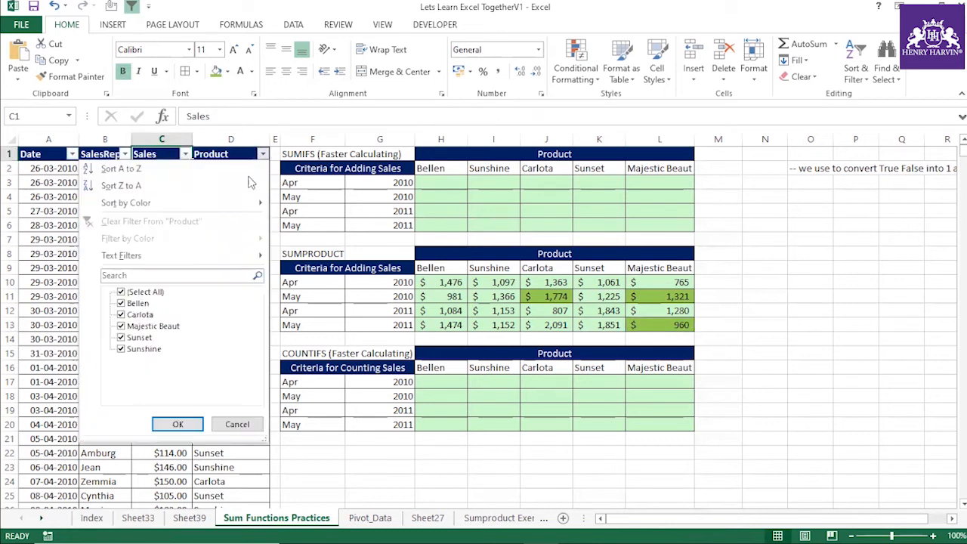
click(143, 292)
click(148, 326)
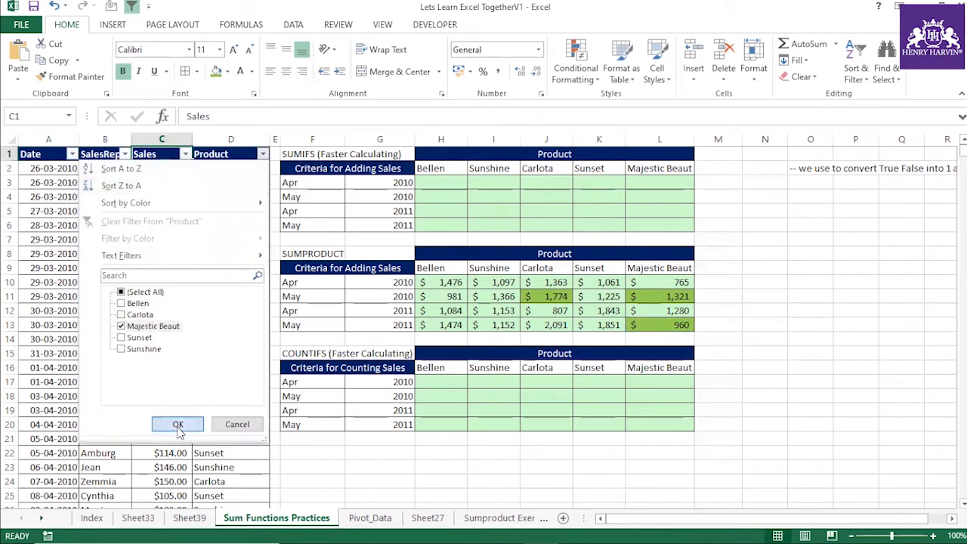
click(178, 424)
- Filter the Date column to May 2010 and select the visible Majestic Beaut Sales values to check their sum
click(72, 154)
click(51, 294)
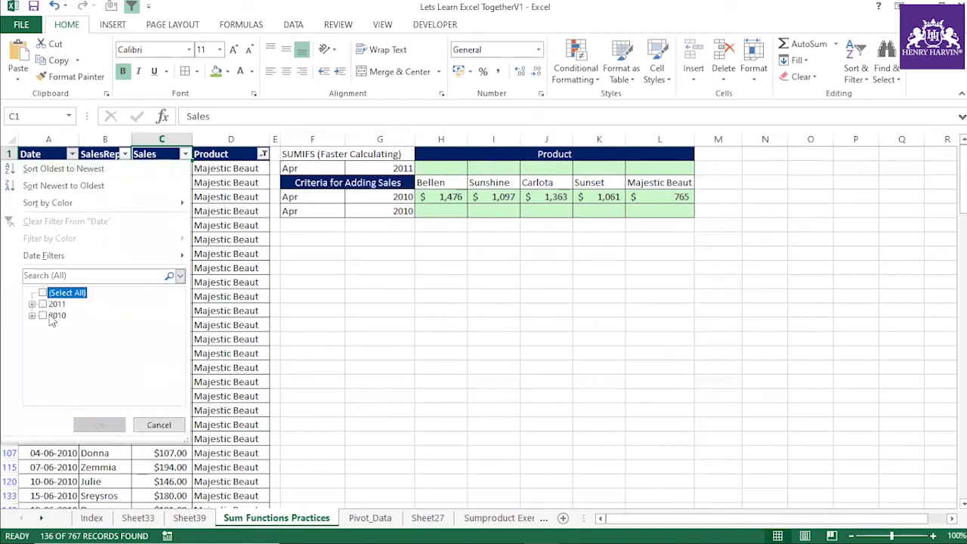
click(37, 317)
click(56, 327)
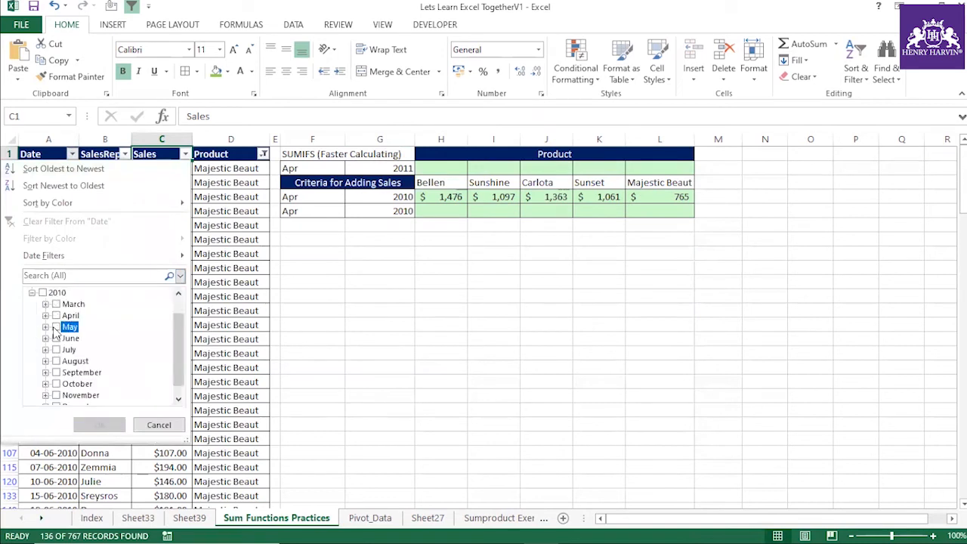
click(99, 425)
drag(159, 169, 171, 295)
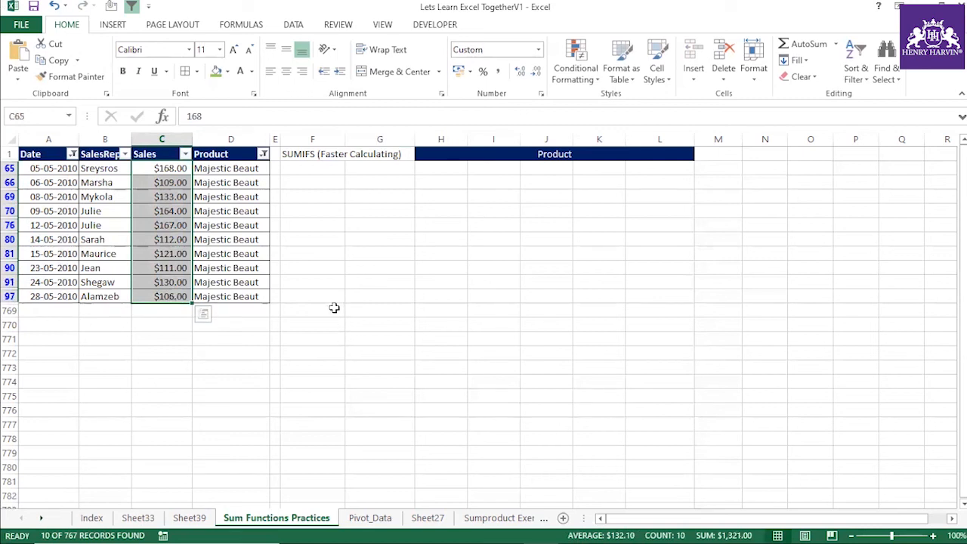
- Change the Date filter to May 2011 only, with May 2010 excluded
click(284, 310)
click(73, 153)
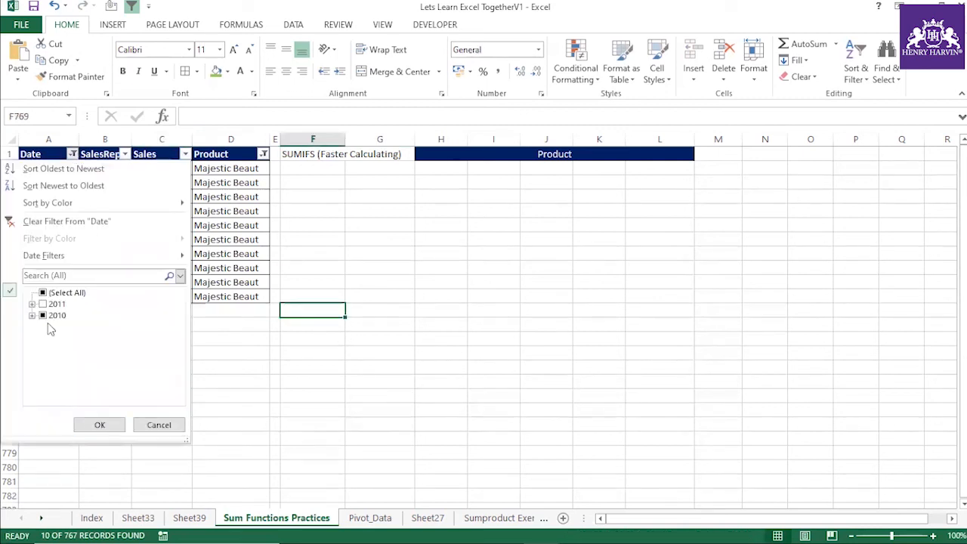
click(33, 315)
click(56, 327)
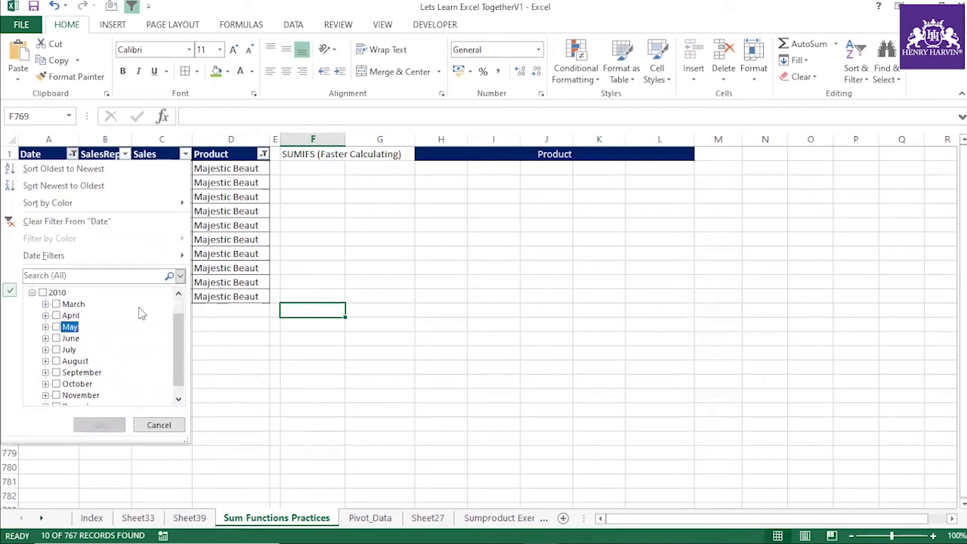
click(178, 294)
click(32, 304)
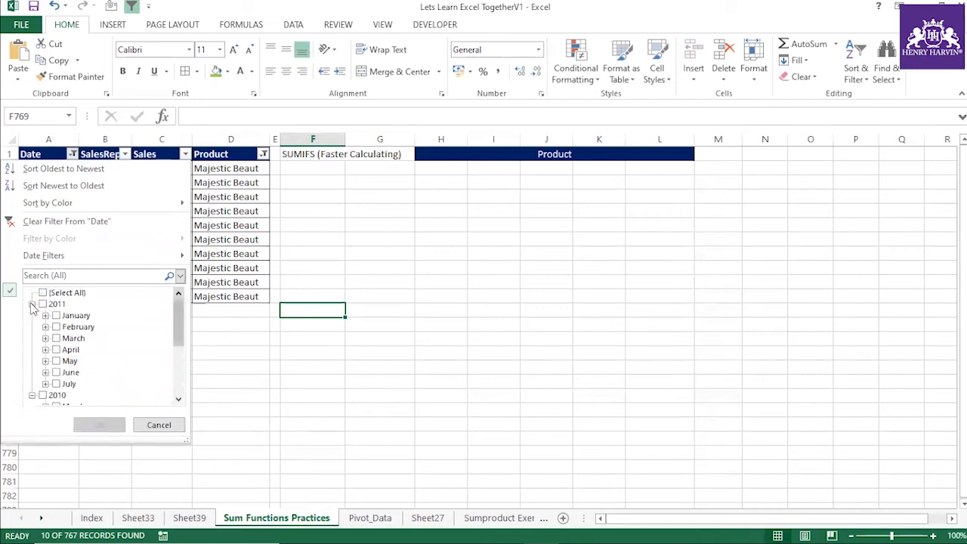
click(56, 361)
click(56, 361)
click(45, 361)
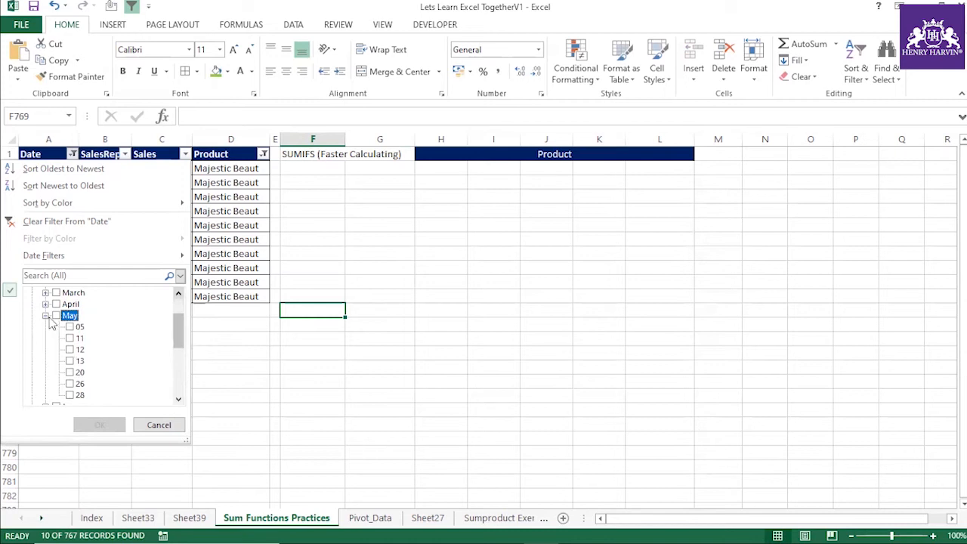
click(47, 316)
click(56, 315)
click(105, 424)
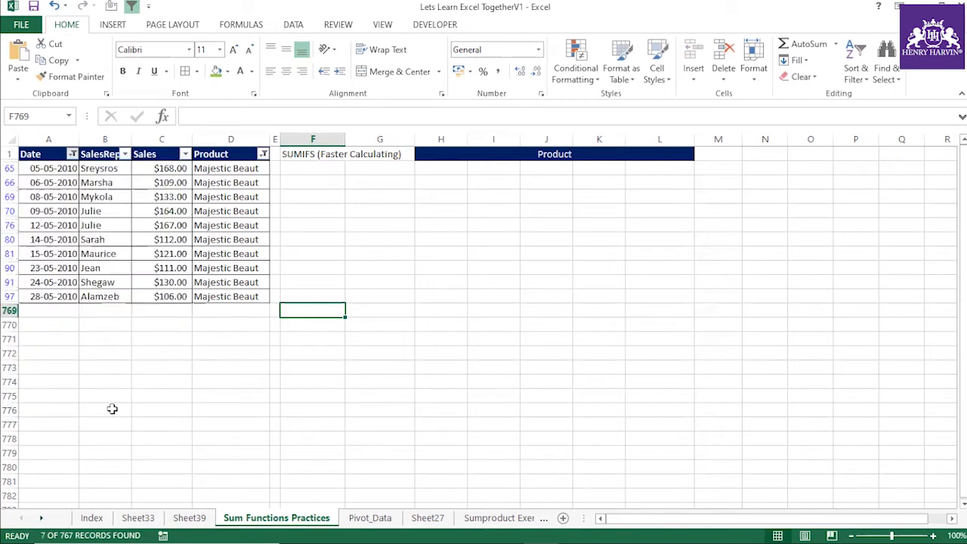
- Select the visible May 2011 Majestic Beaut Sales values to check their sum, and turn off the data filters
drag(161, 171, 165, 252)
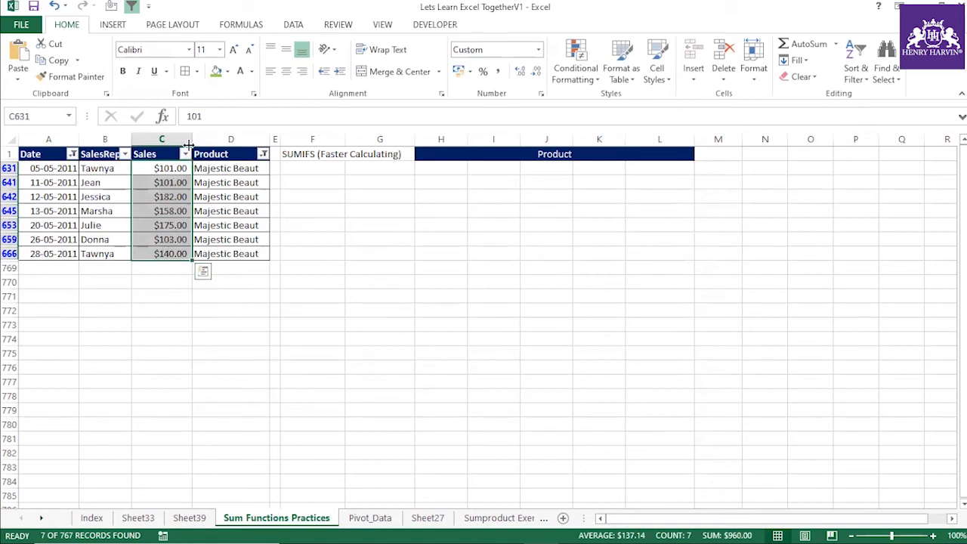
click(162, 154)
key(ctrl+shift+l)
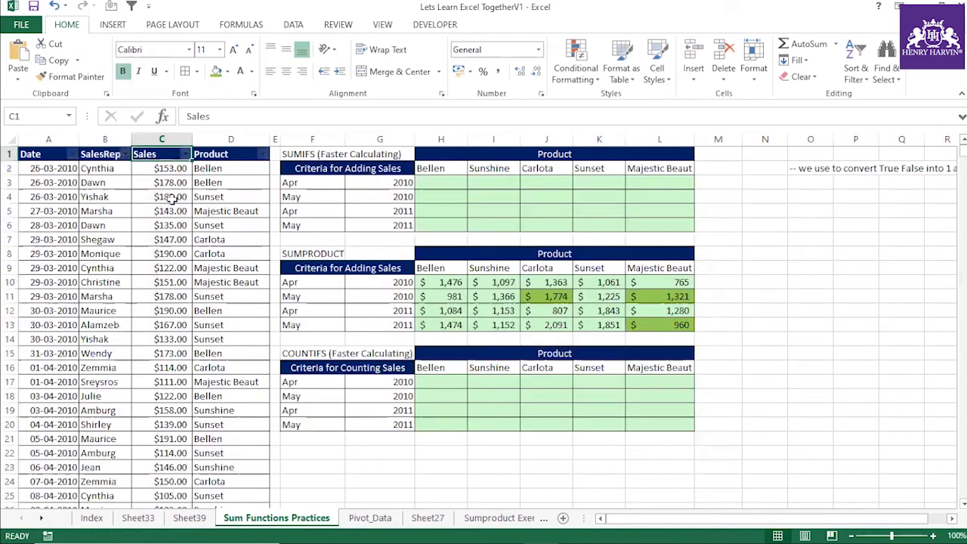
- Review the May 2011 Majestic Beaut total in L13 and the other product totals across the SUMPRODUCT table H9:L13
click(313, 324)
click(368, 325)
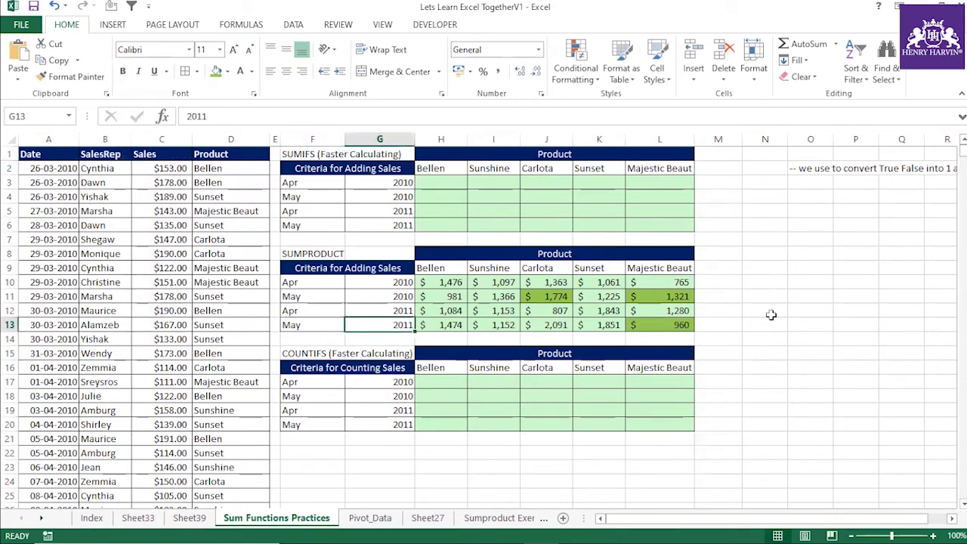
click(671, 324)
click(493, 324)
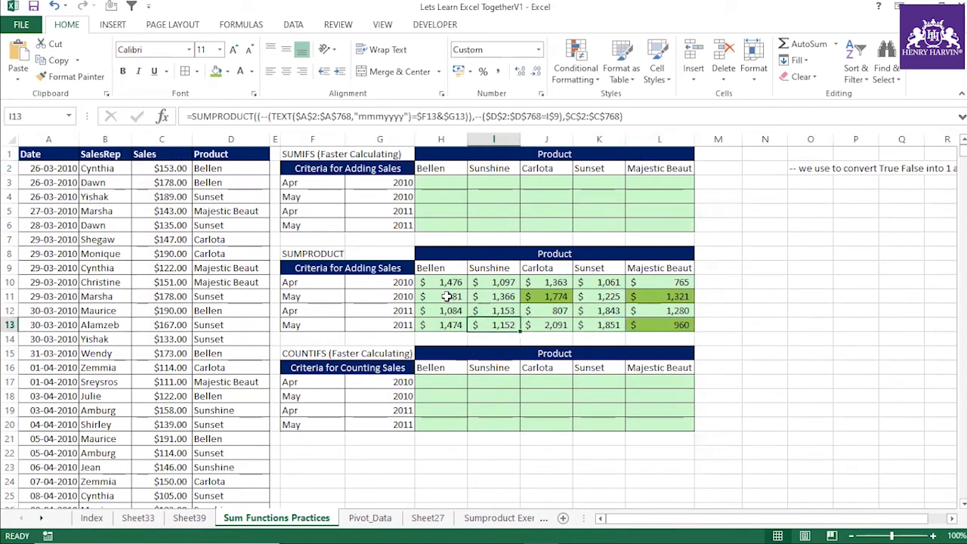
click(452, 296)
click(495, 293)
click(451, 312)
drag(440, 270, 668, 325)
click(505, 307)
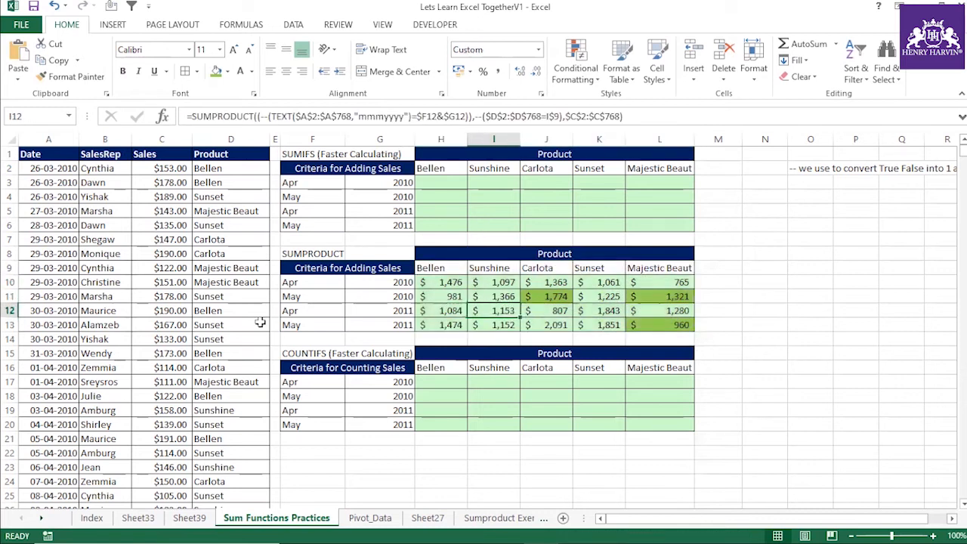
click(436, 313)
click(472, 298)
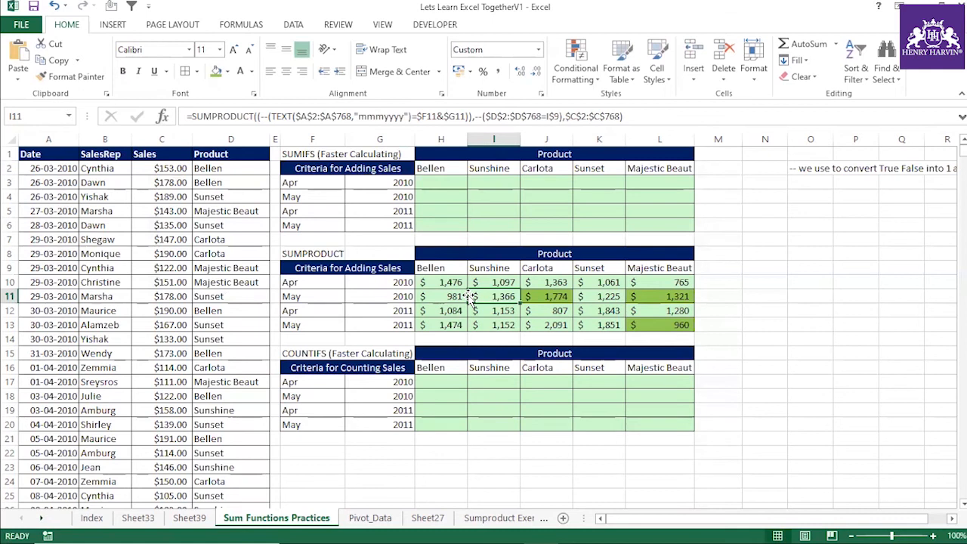
drag(438, 268, 665, 326)
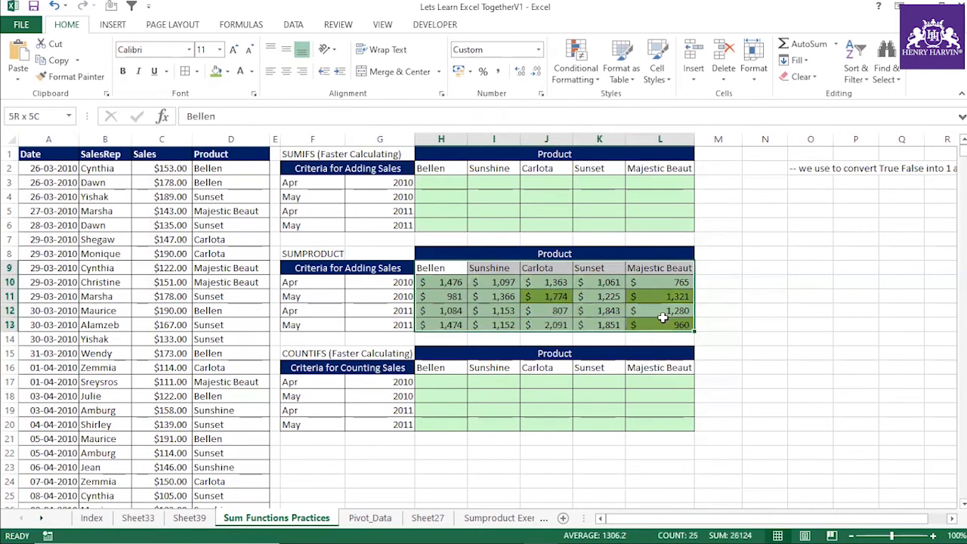
- Start a SUMIFS formula in H3 with the absolute Sales range $C$2:$C$768 as the sum range
click(438, 183)
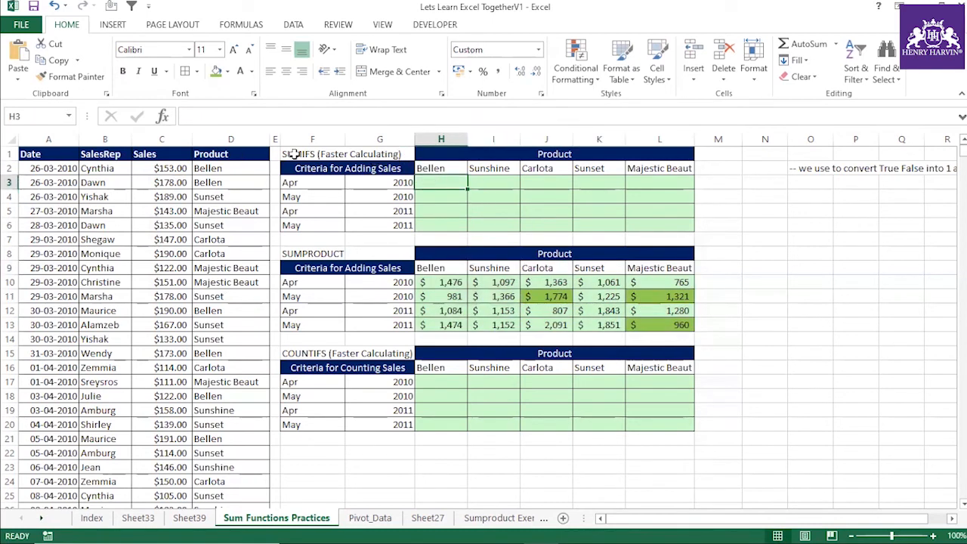
click(294, 154)
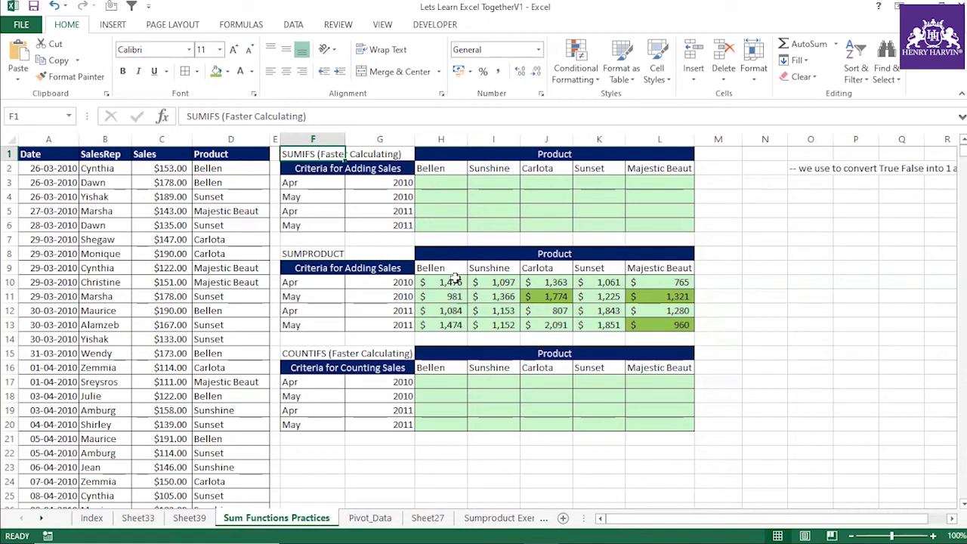
click(444, 189)
text(=Sumifs)
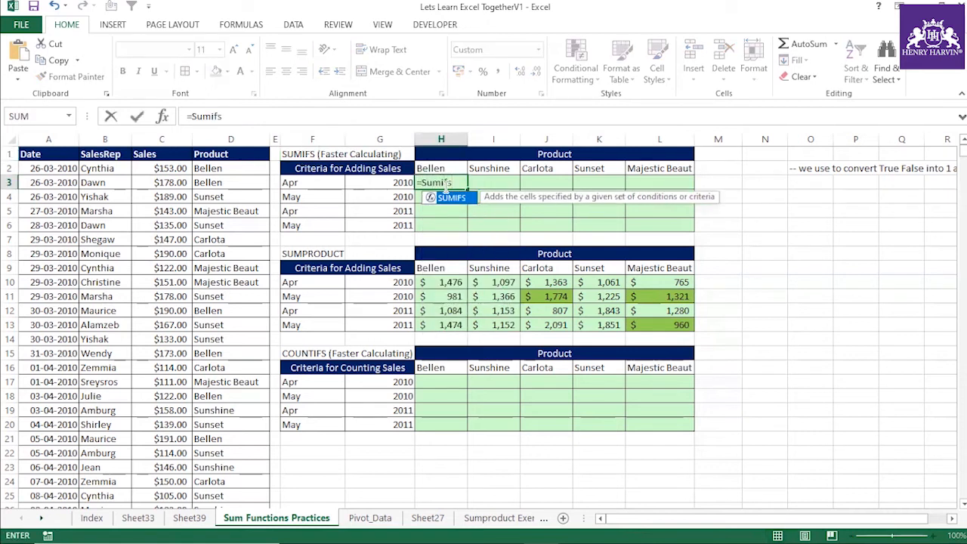
text(()
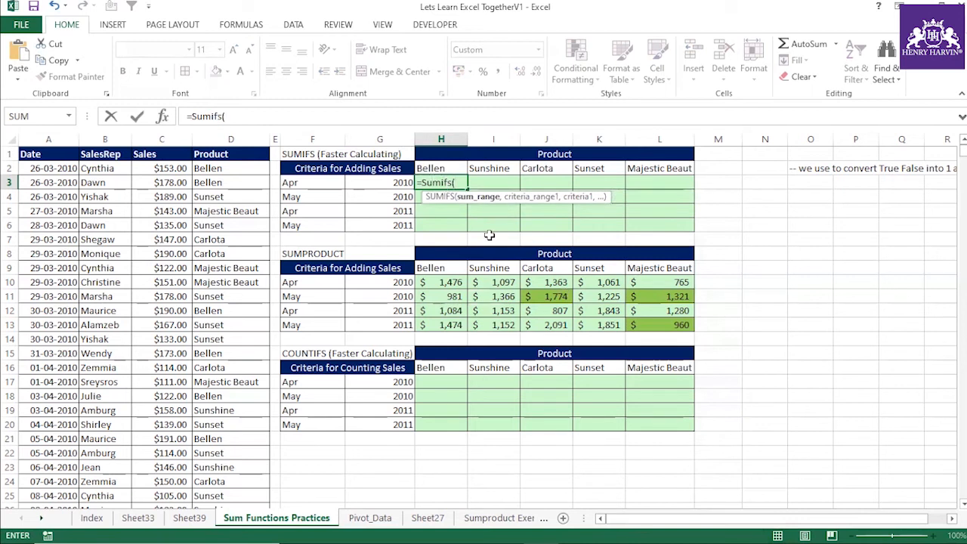
click(163, 168)
key(ctrl+shift+Down)
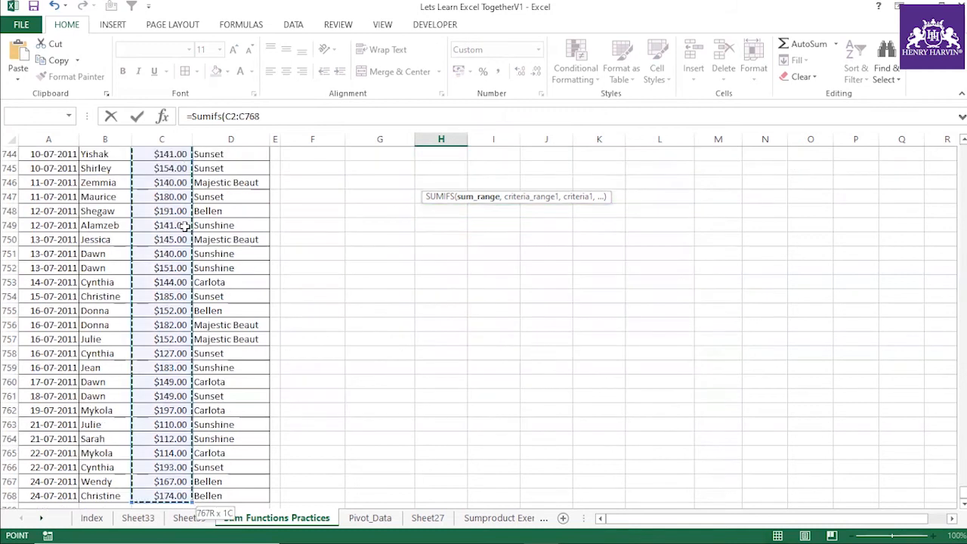
key(F4)
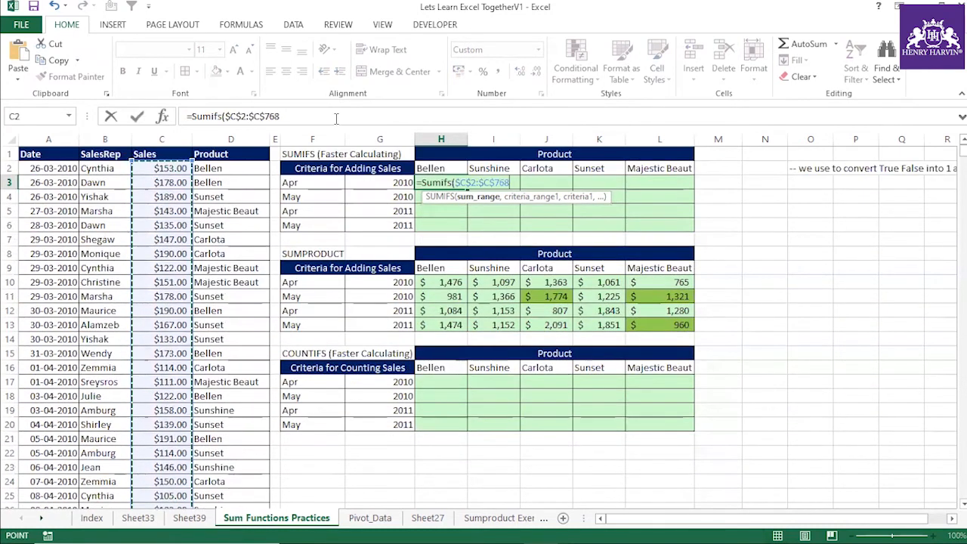
click(337, 117)
text(,)
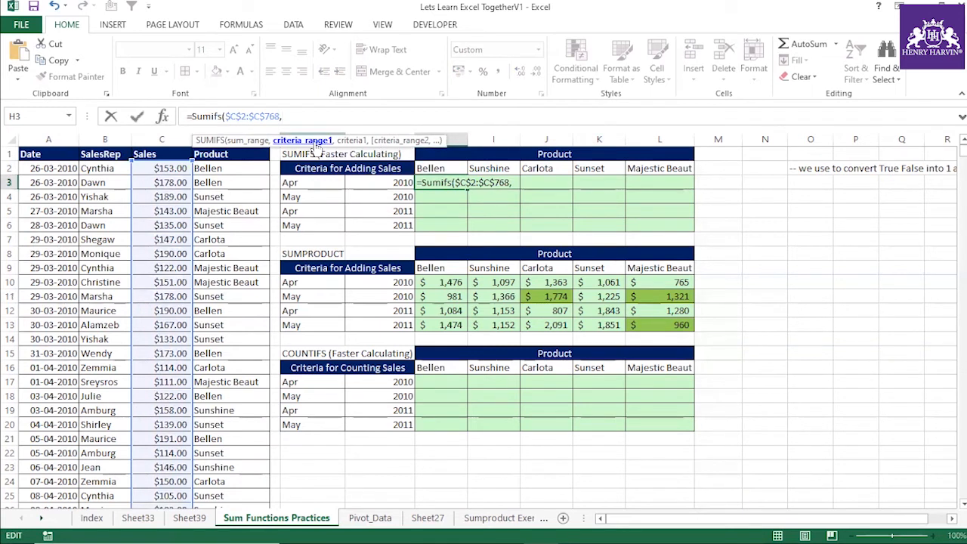
- Add the Product range $D$2:$D$768 as the first criteria range, with the row-locked Bellen header H$2 as its criterion
drag(342, 129, 755, 42)
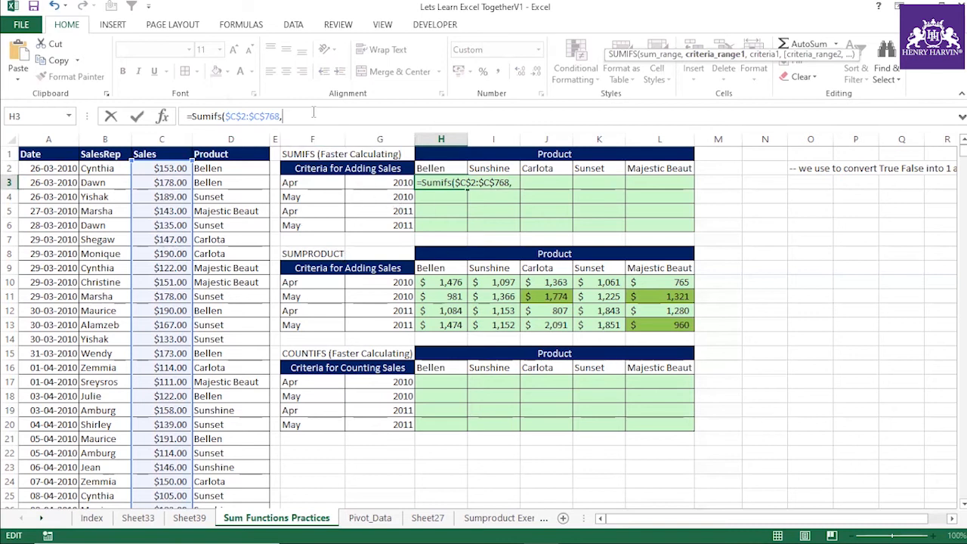
drag(753, 57, 759, 35)
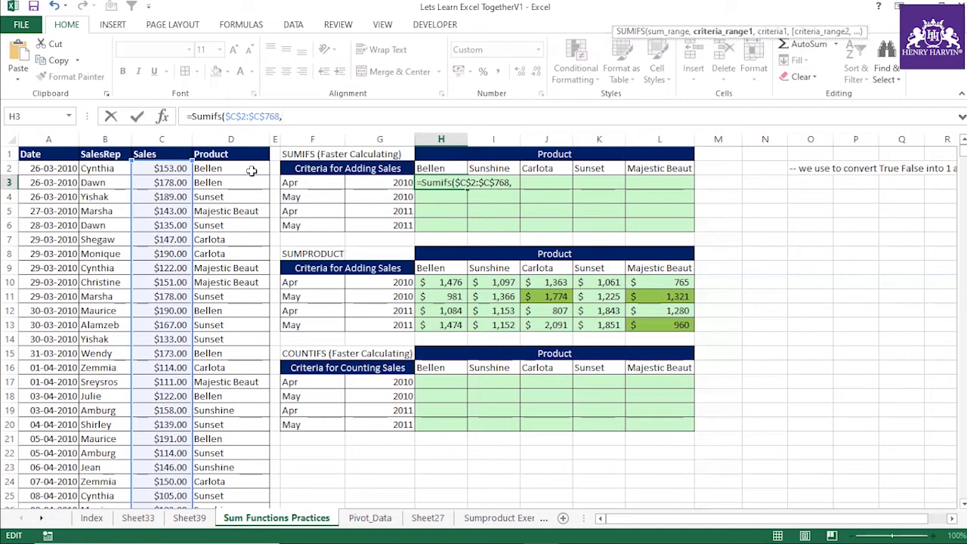
click(248, 168)
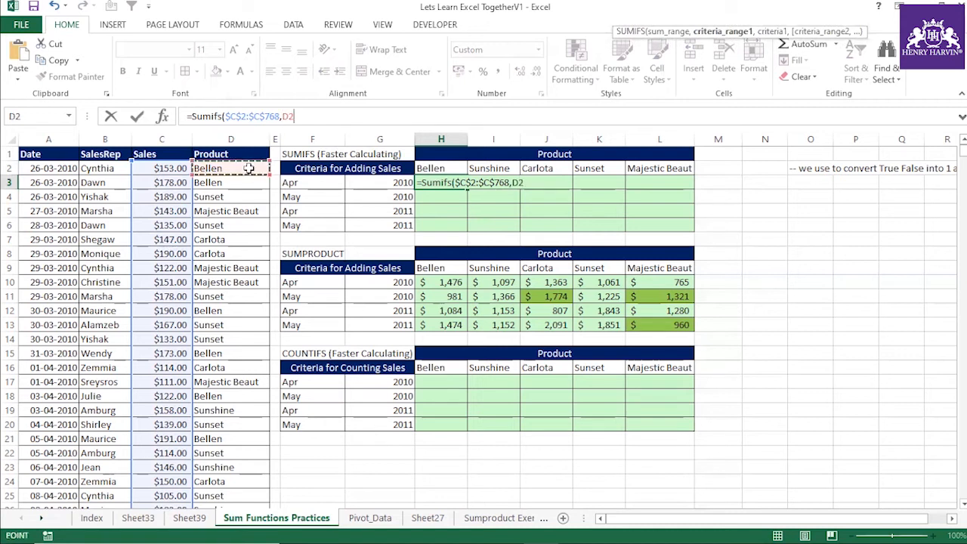
key(ctrl+shift+Down)
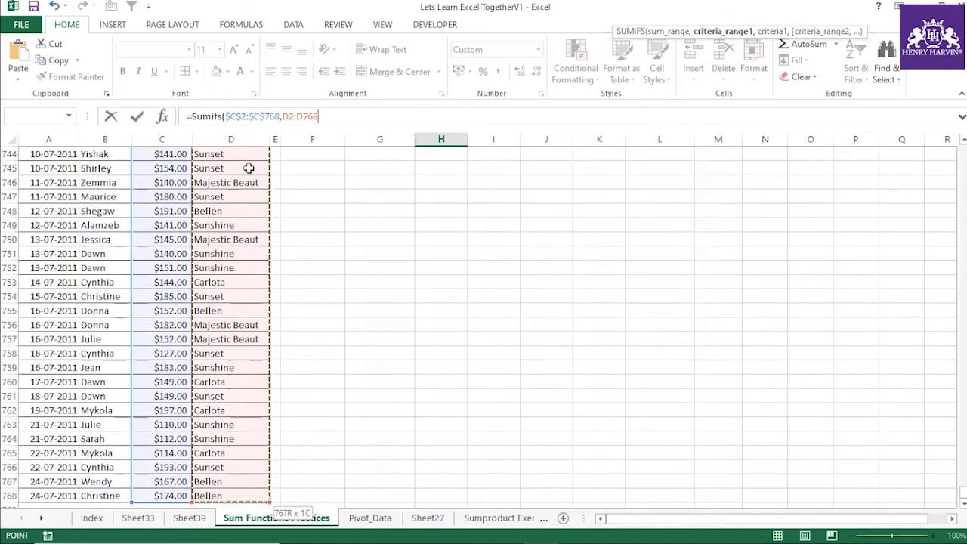
key(F4)
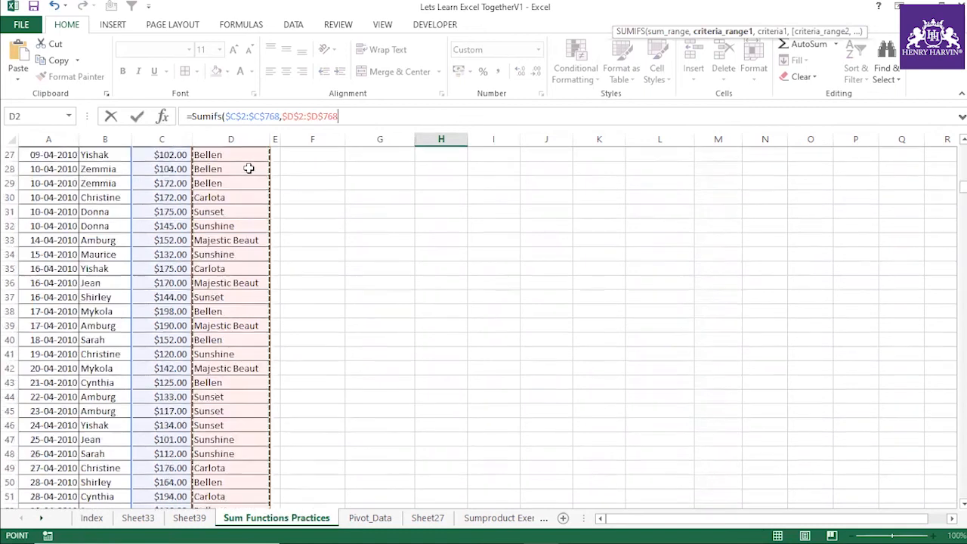
text(,)
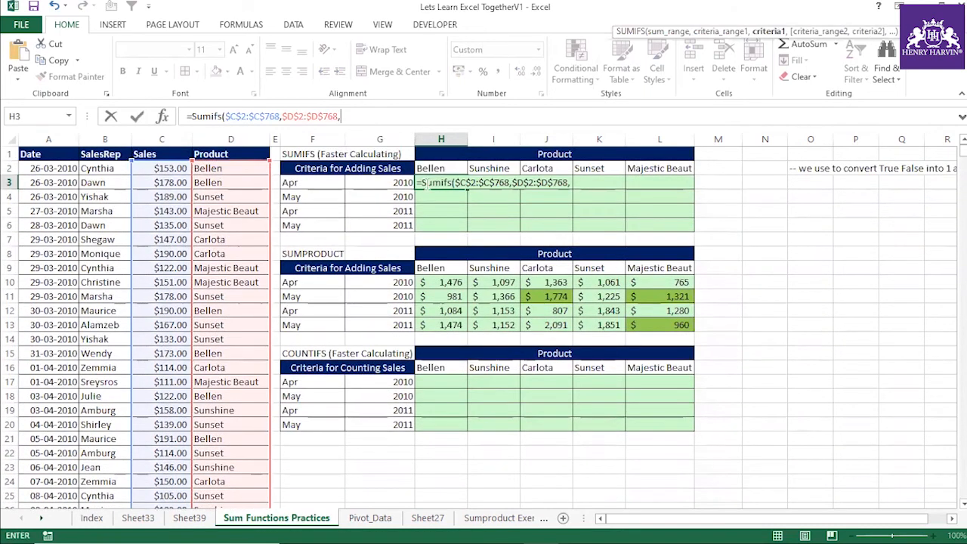
click(455, 168)
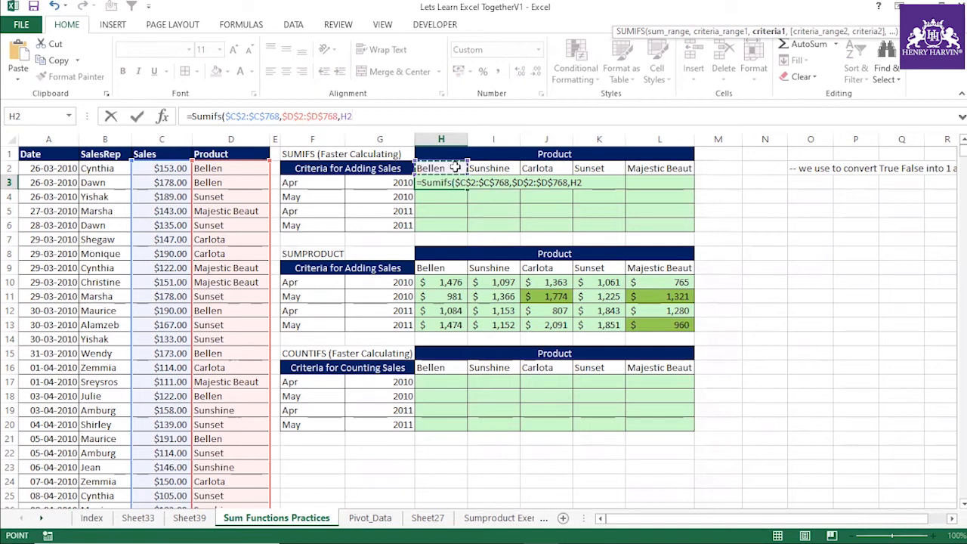
key(F4)
key(F4)
text(,)
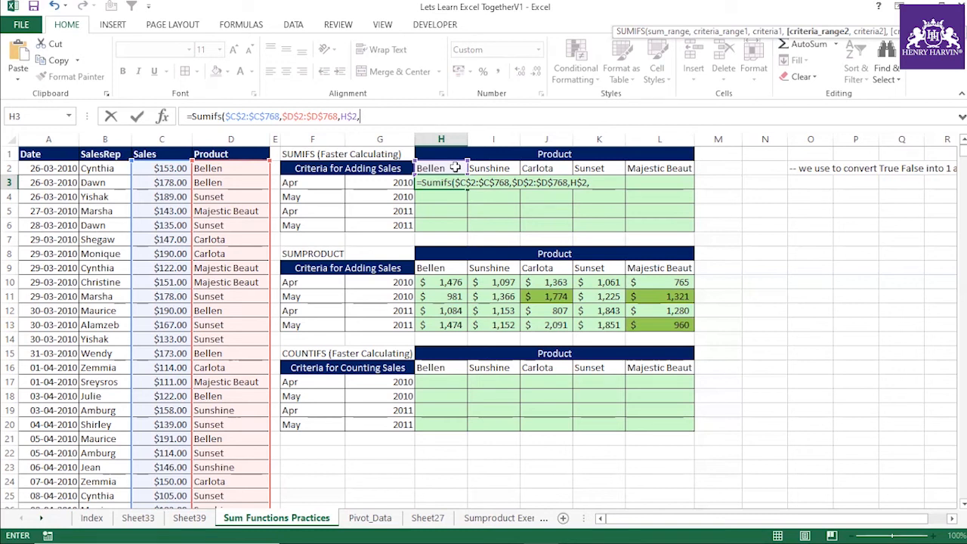
- Add the absolute Date range $A$2:$A$768 as the second criteria range of the SUMIFS formula
click(43, 168)
key(ctrl+shift+Down)
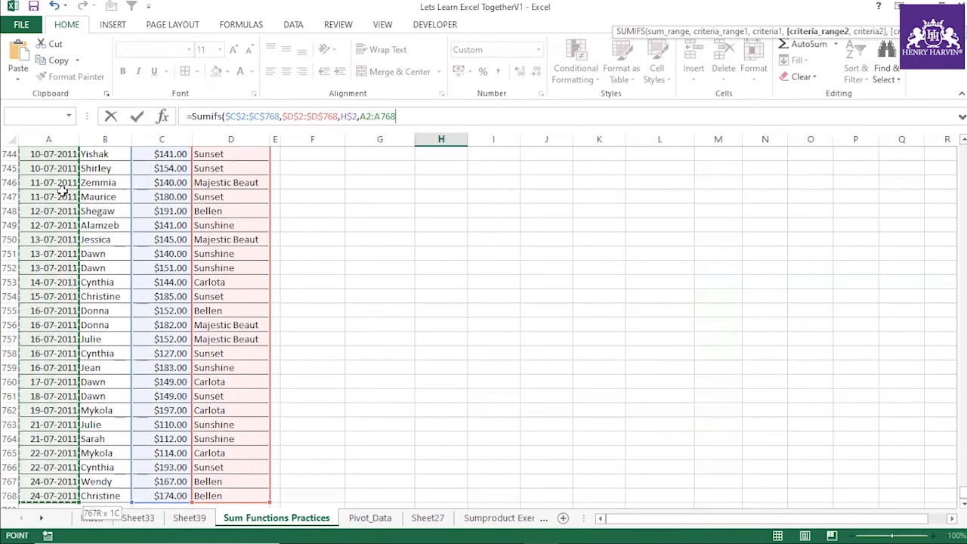
key(F4)
text(,)
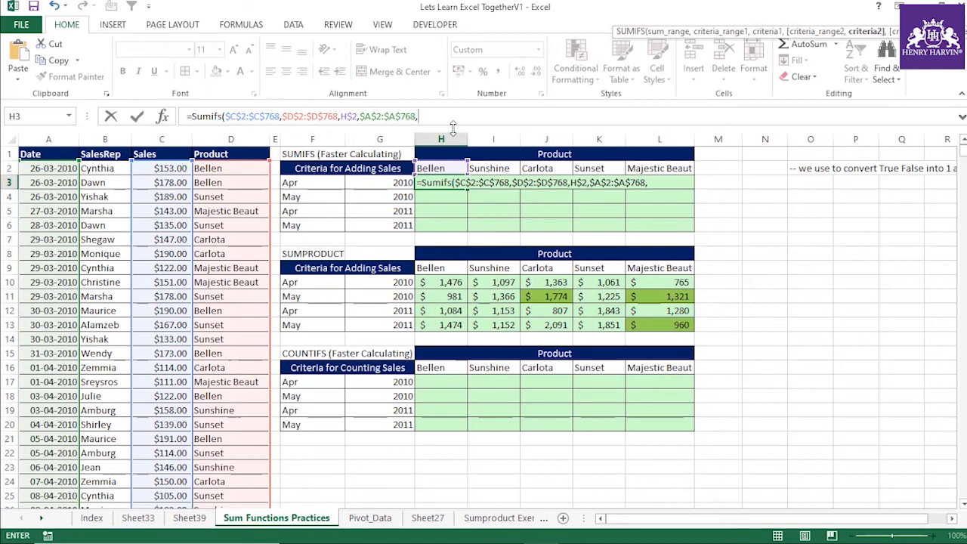
- Enter the month-start criterion ">=1"&$F3&$G3, joining the column-locked month and year cells
text(>=1"&)
click(337, 182)
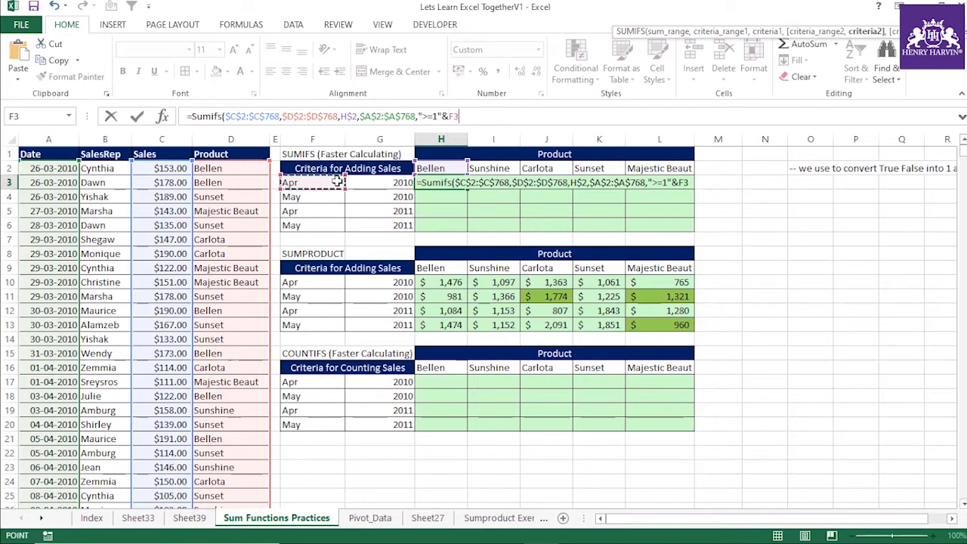
key(F4)
key(F4)
key(F4)
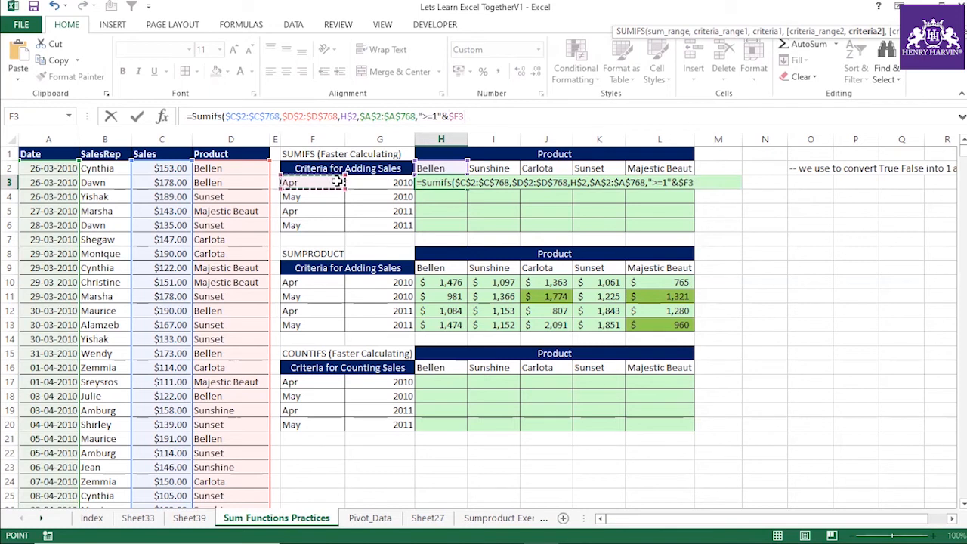
text(&)
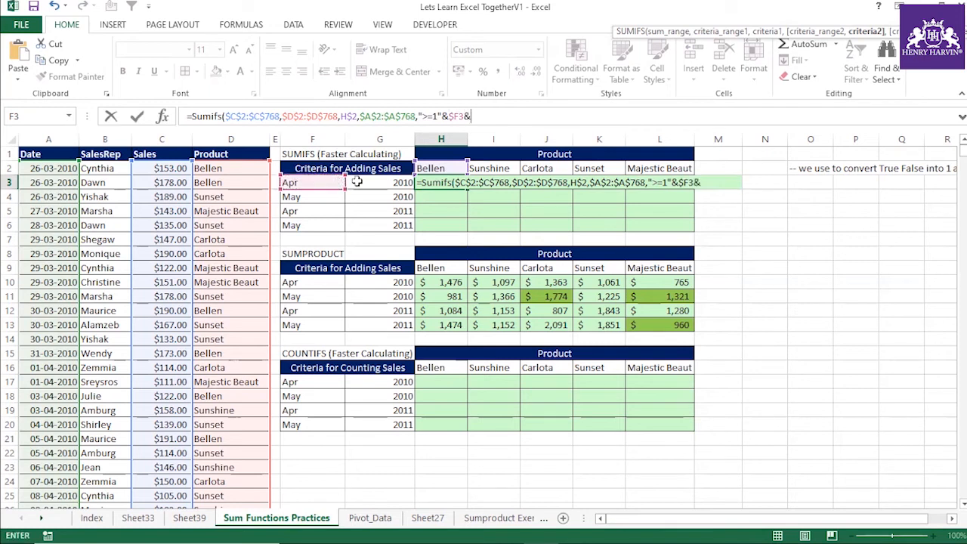
click(386, 180)
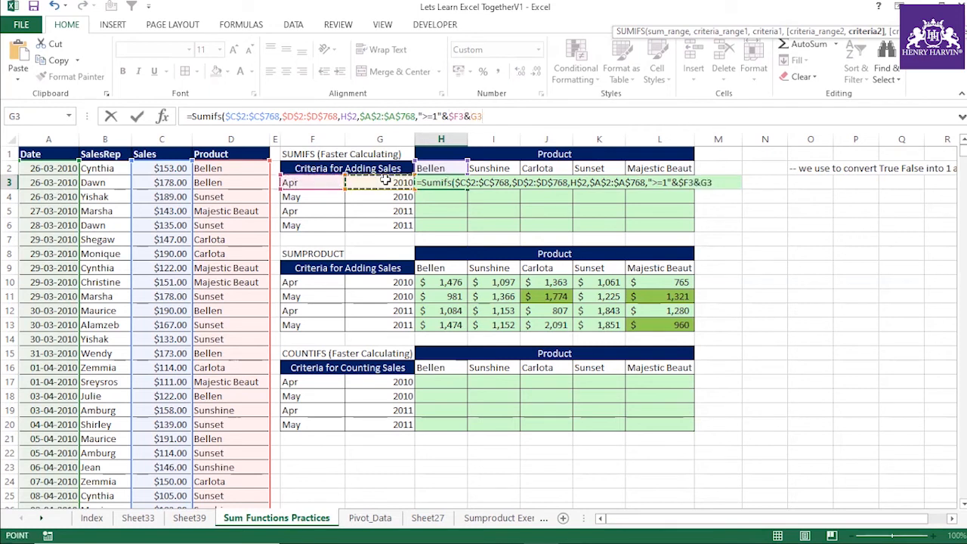
key(F4)
key(F4)
key(F4)
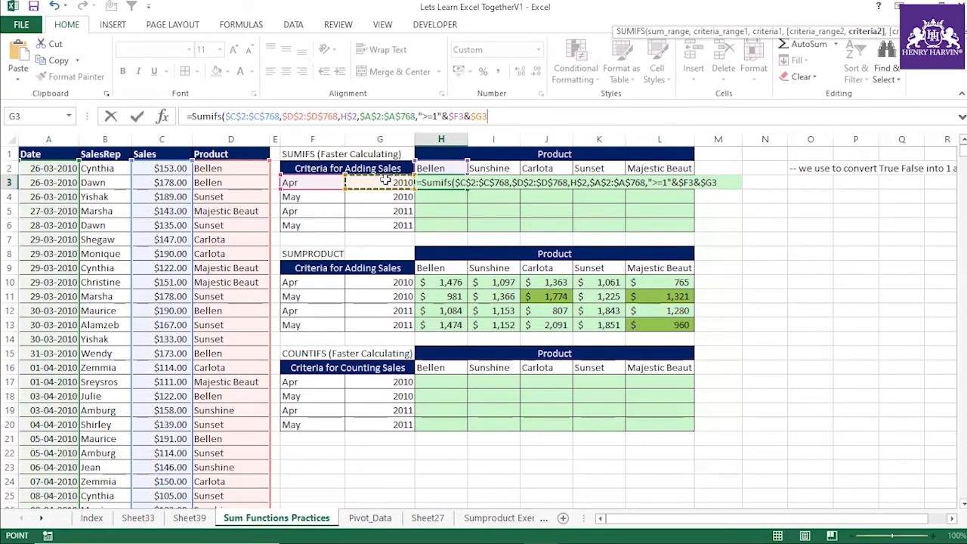
text(,)
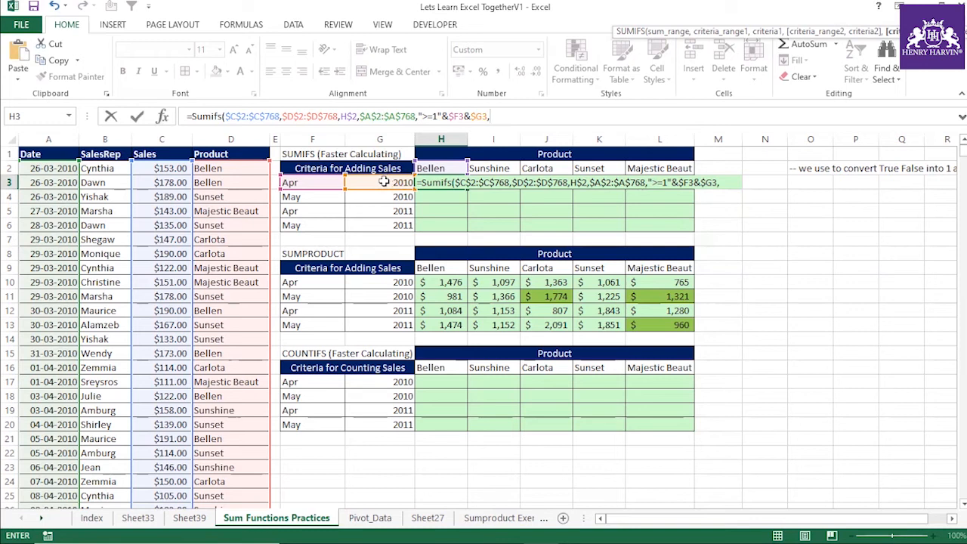
- Add the Date range $A$2:$A$768 again as the third criteria range, with absolute references
click(57, 164)
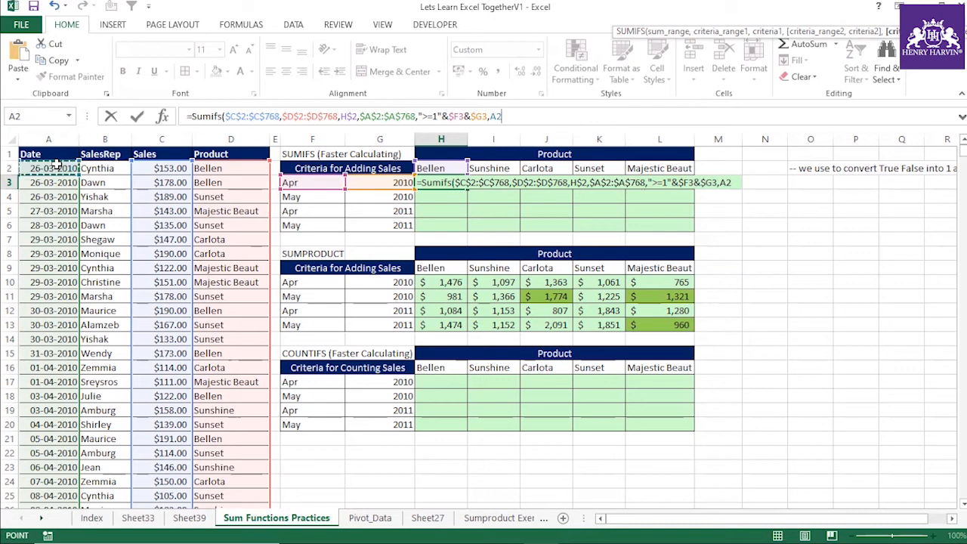
key(ctrl+shift+Down)
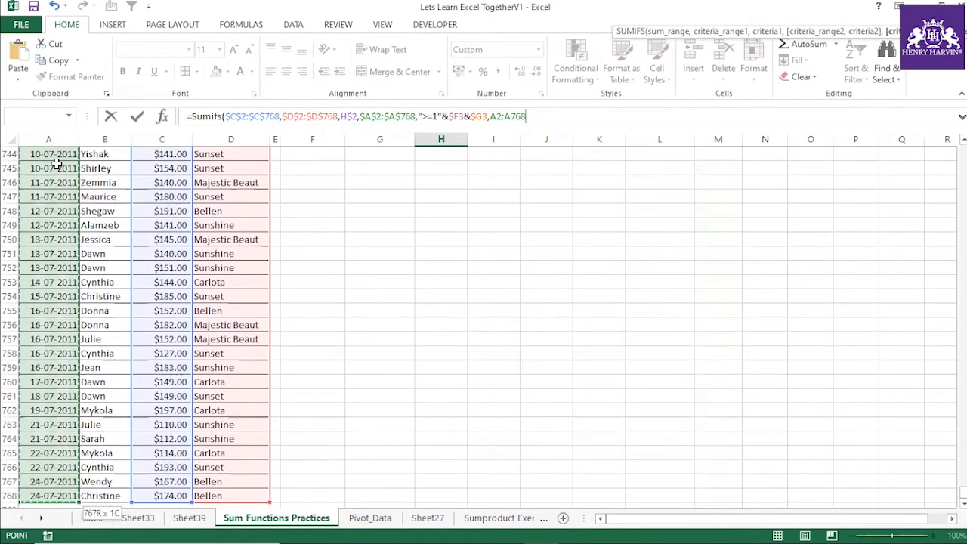
key(F4)
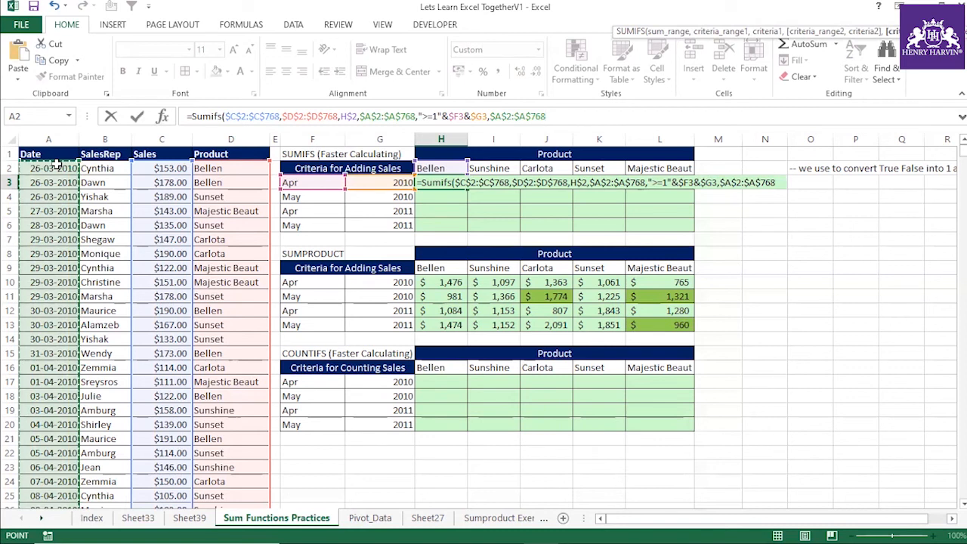
text(,)
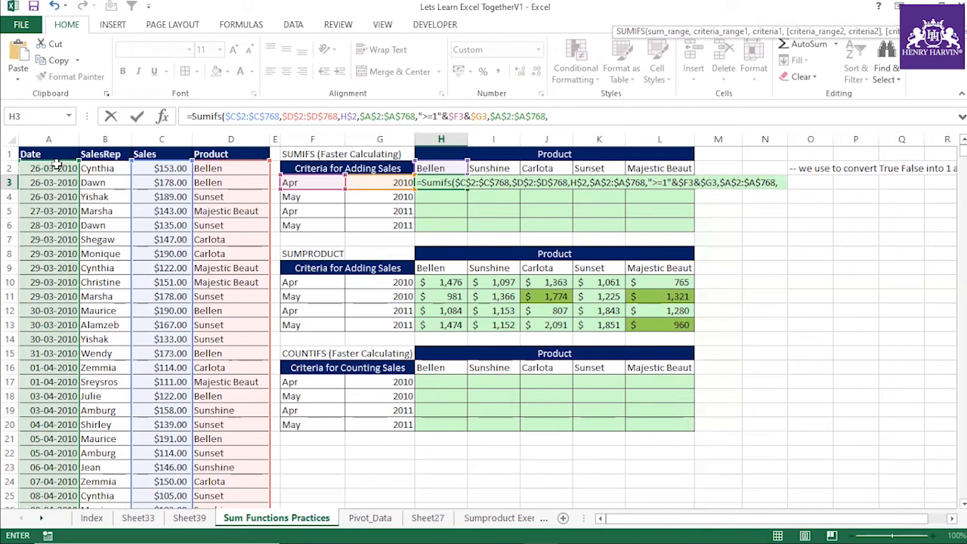
- Begin the month-end criterion with "<="& followed by an EOMONTH function, and move its argument tooltip out of the way
text("<=)
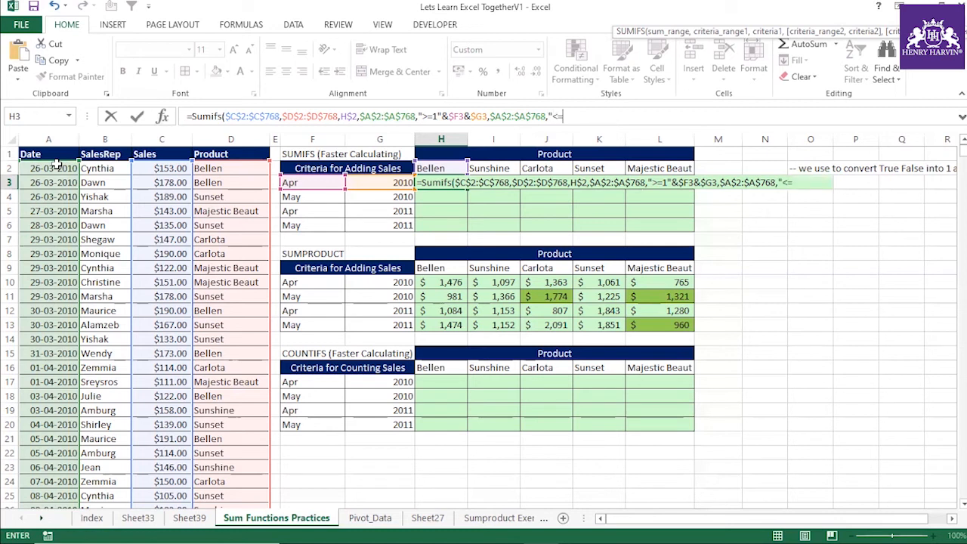
text("&)
text(Eom)
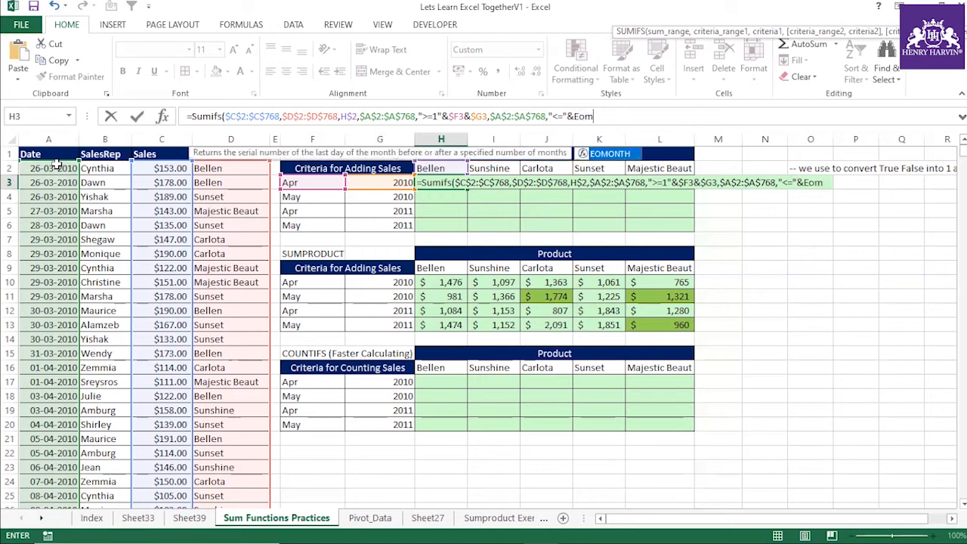
text(onth()
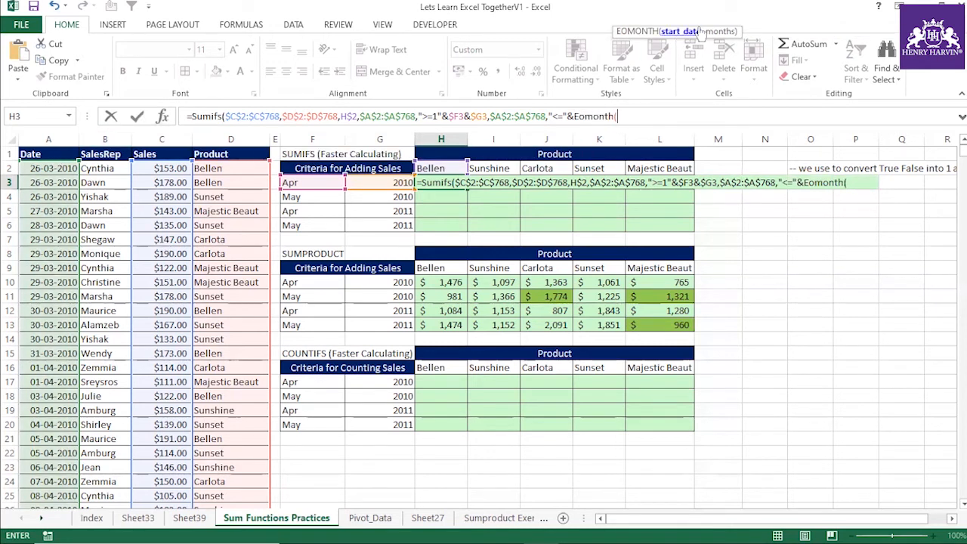
drag(708, 28, 533, 74)
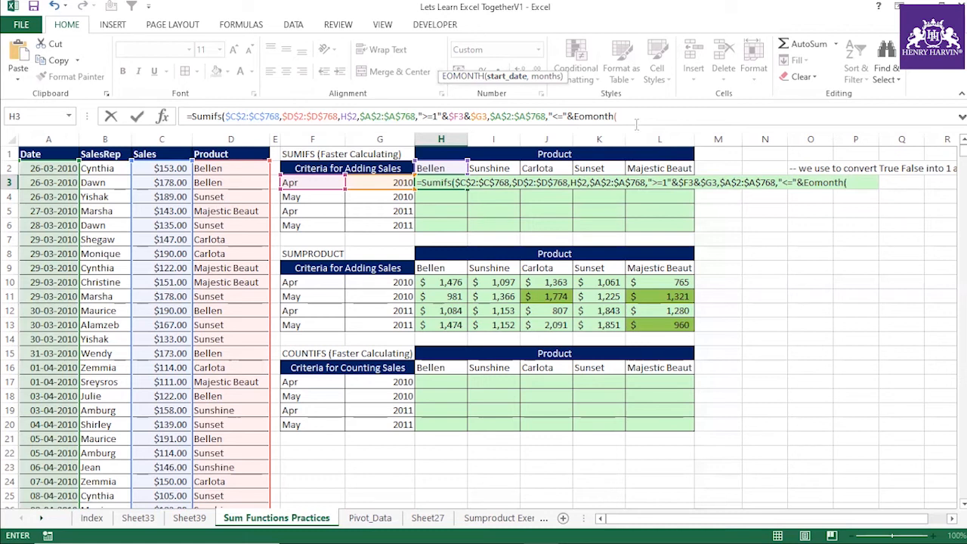
- Set the EOMONTH start date to "1"&$F3&$G3, joining the column-locked month and year cells
text("1"&)
click(291, 182)
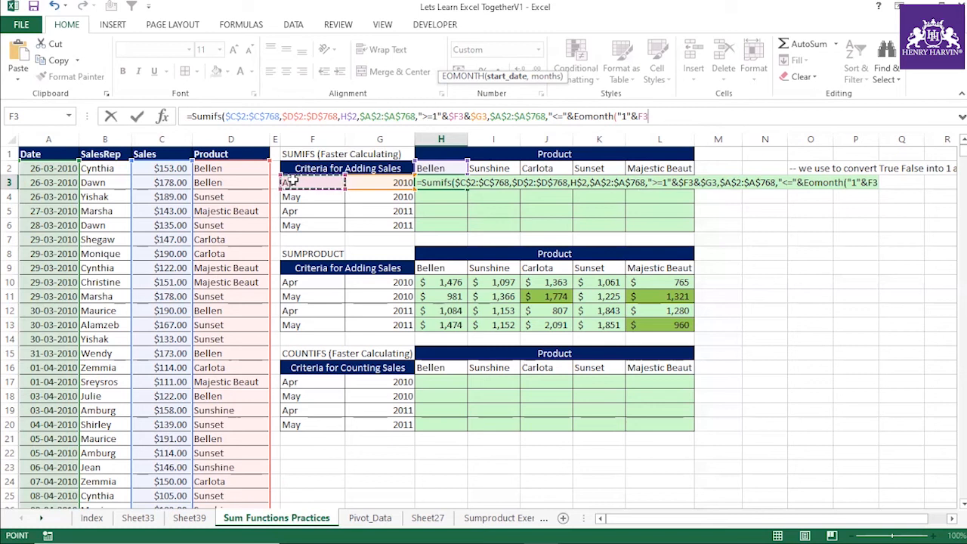
key(F4)
key(F4)
key(F4)
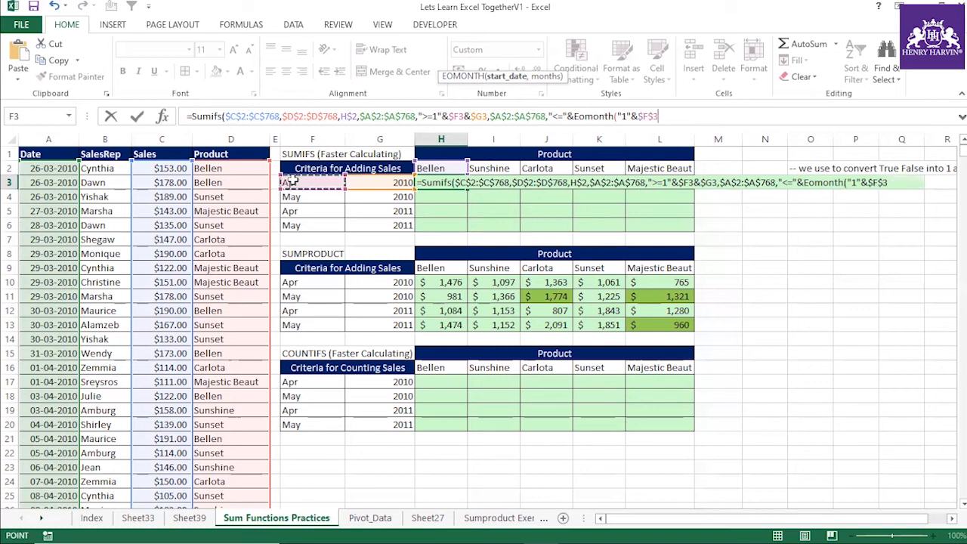
key(F4)
key(F4)
text(&)
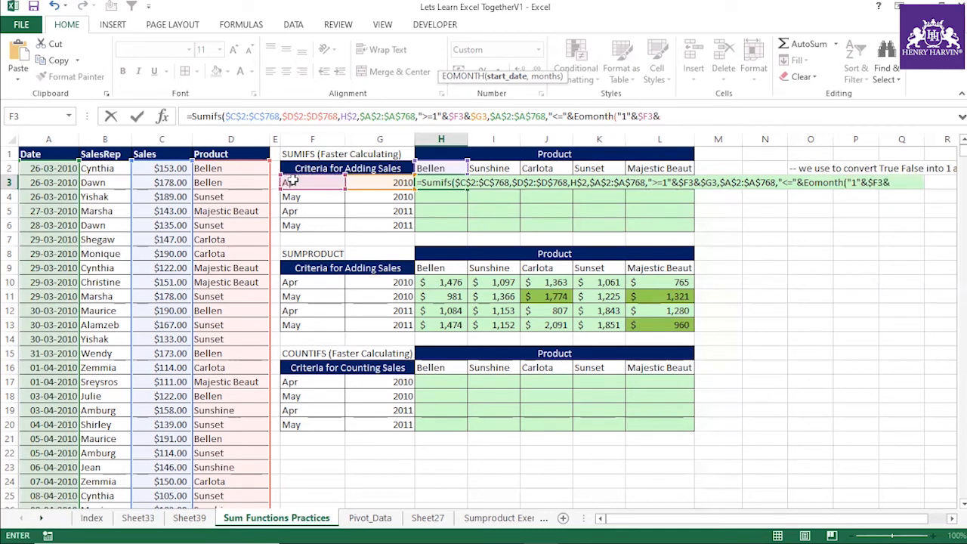
click(371, 183)
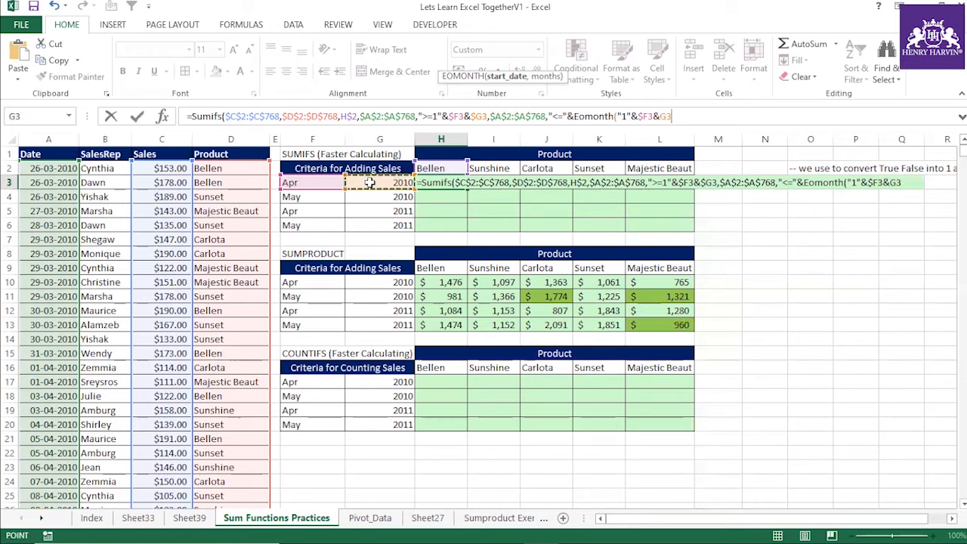
key(F4)
key(F4)
key(F4)
- Complete the SUMIFS formula with an EOMONTH months argument of 0 and fill it across H3:L6
text(,0)
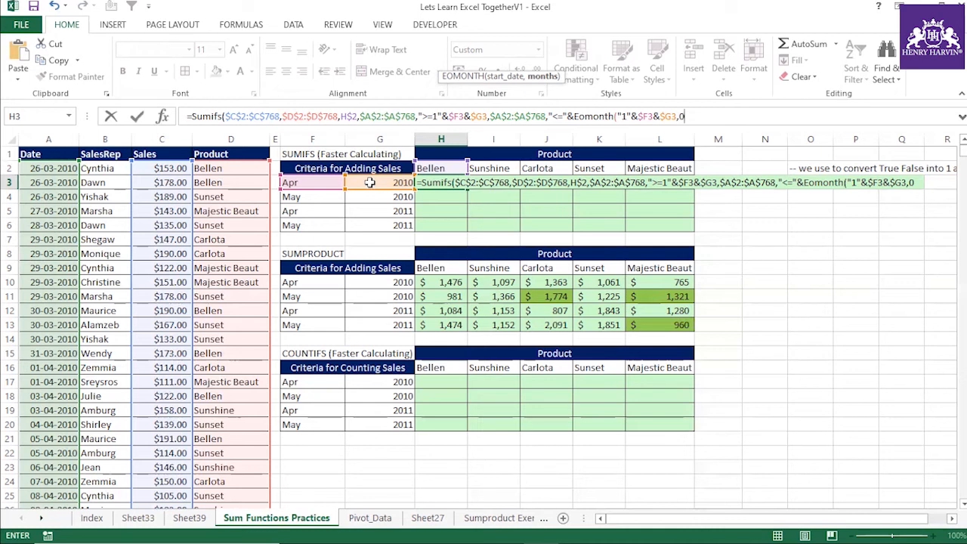
text()))
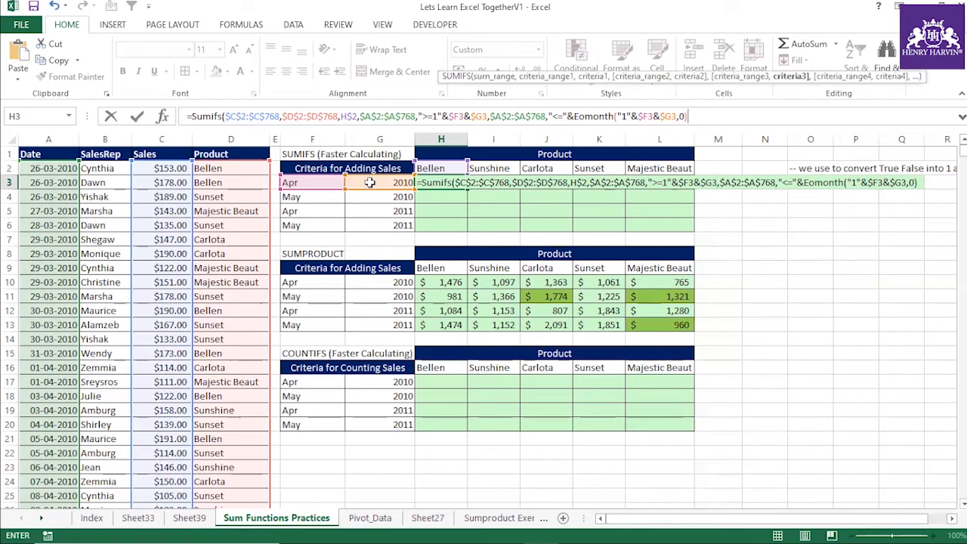
key(Return)
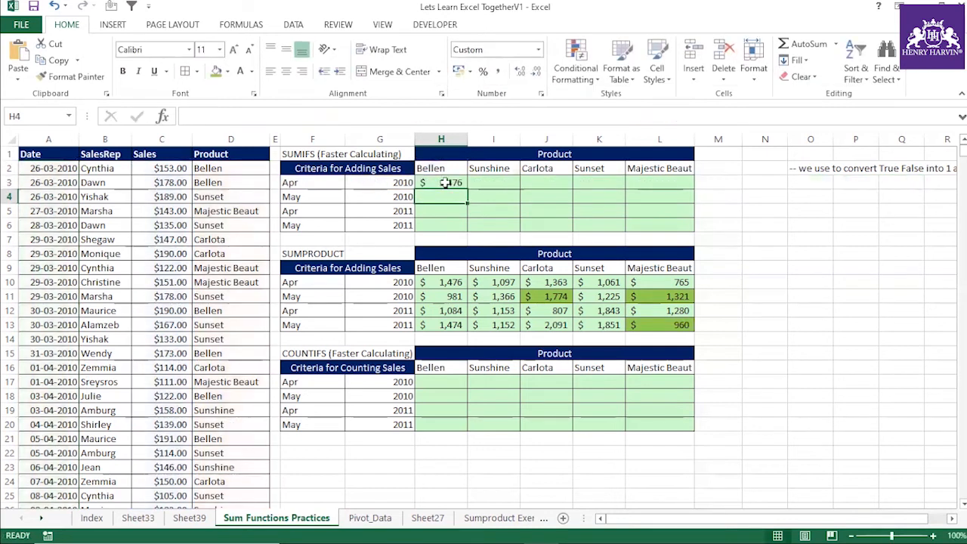
click(454, 184)
drag(467, 190, 677, 244)
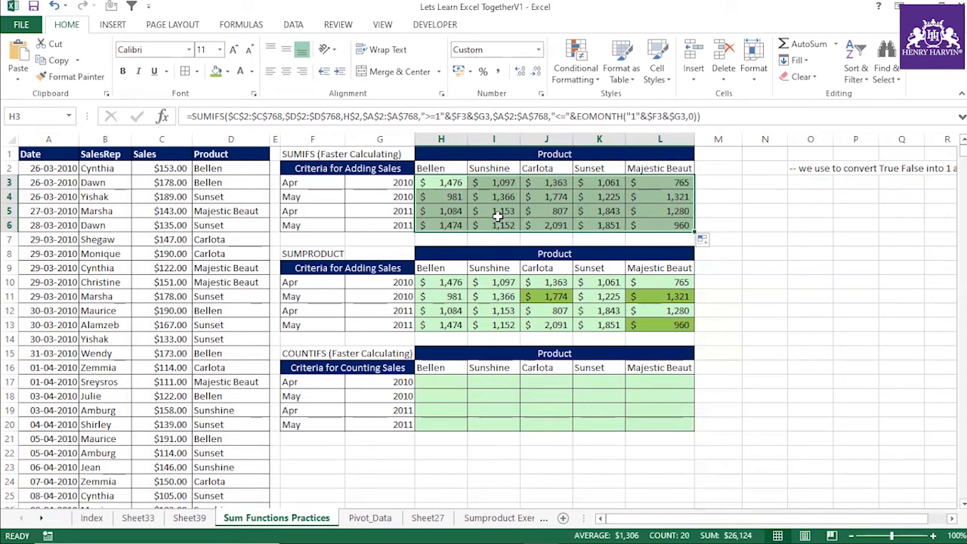
- Compare the SUMIFS totals in H3:L6 with the SUMPRODUCT totals in H10:L13, and review the filled formulas
click(565, 185)
drag(565, 185, 563, 229)
drag(612, 183, 614, 227)
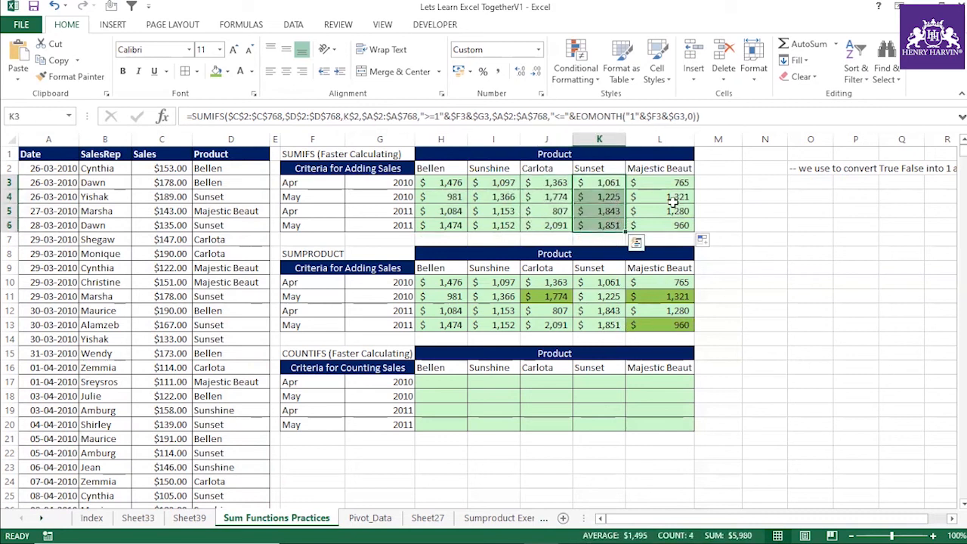
click(461, 181)
drag(585, 216, 653, 228)
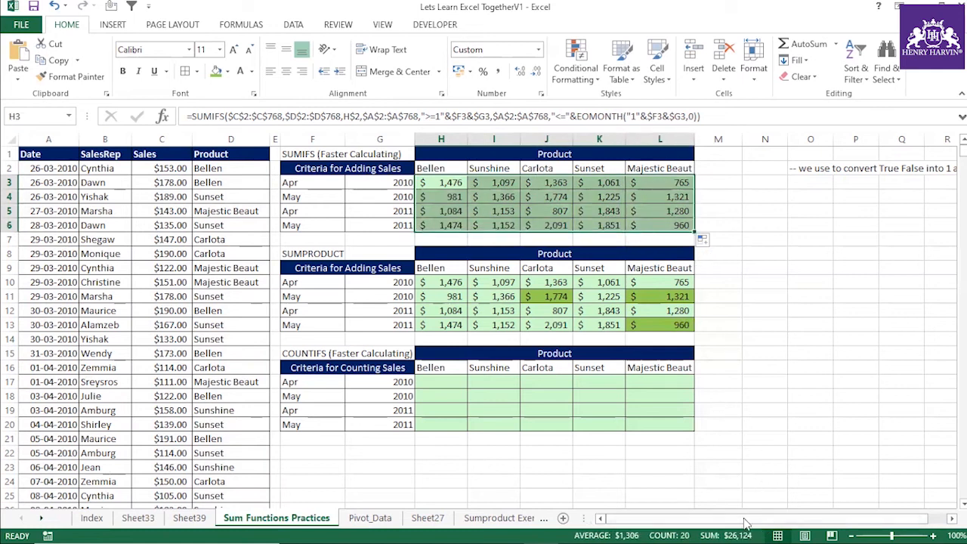
drag(439, 278, 676, 334)
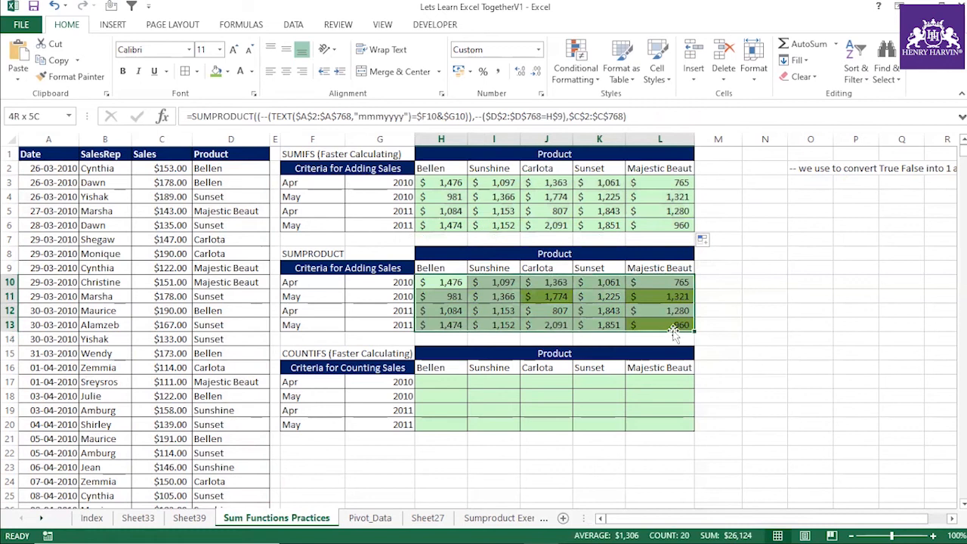
click(734, 306)
click(451, 186)
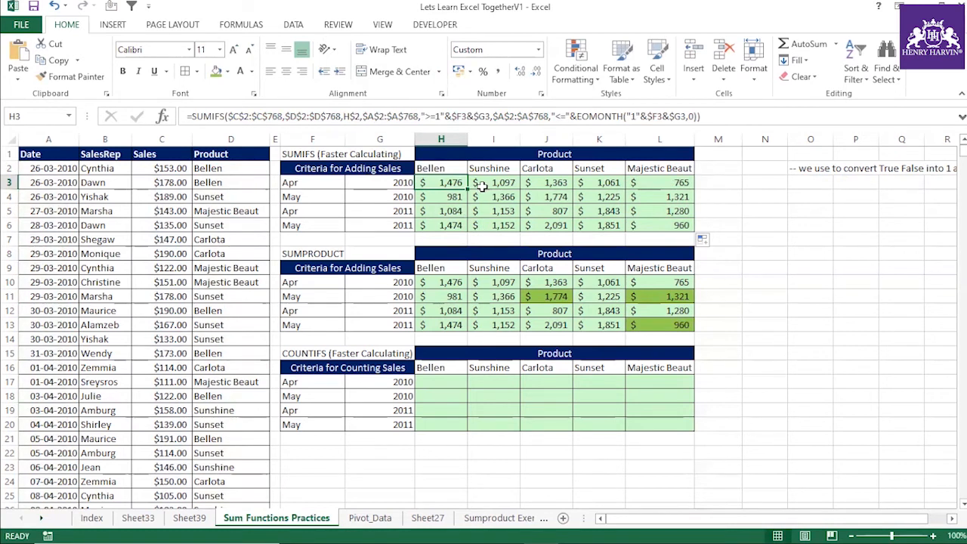
click(481, 185)
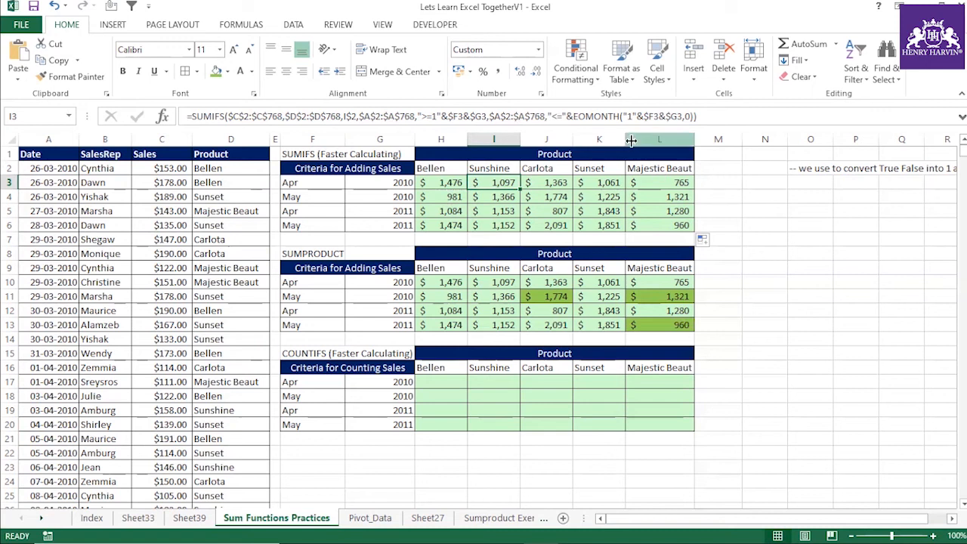
- Enter the sample date 11-02-2018 in cell N6 and fit the column to it
click(751, 224)
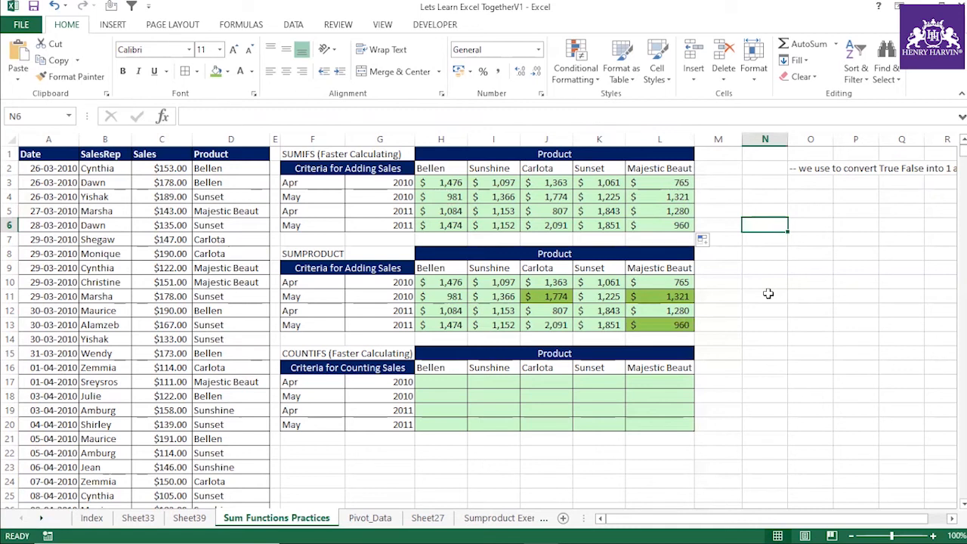
text(1)
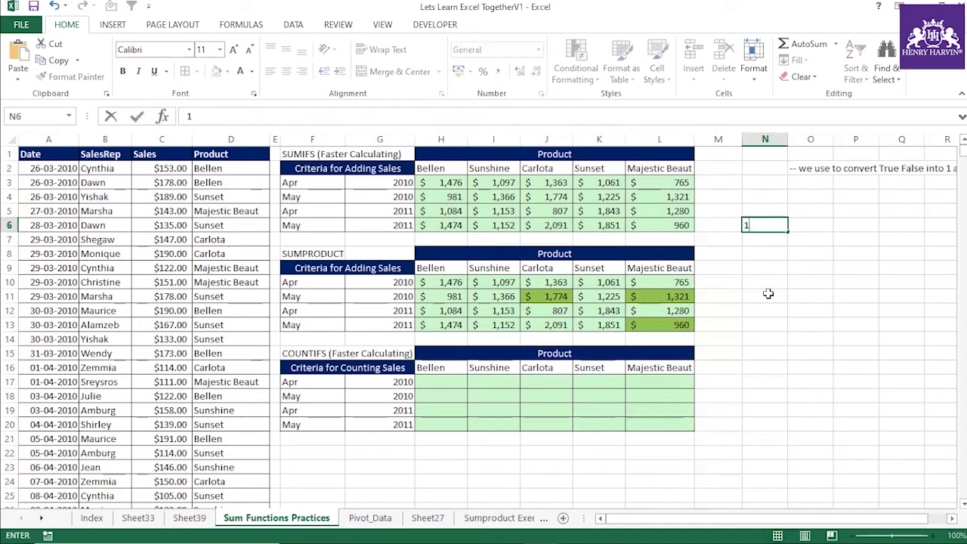
text(1-02-2018)
click(768, 295)
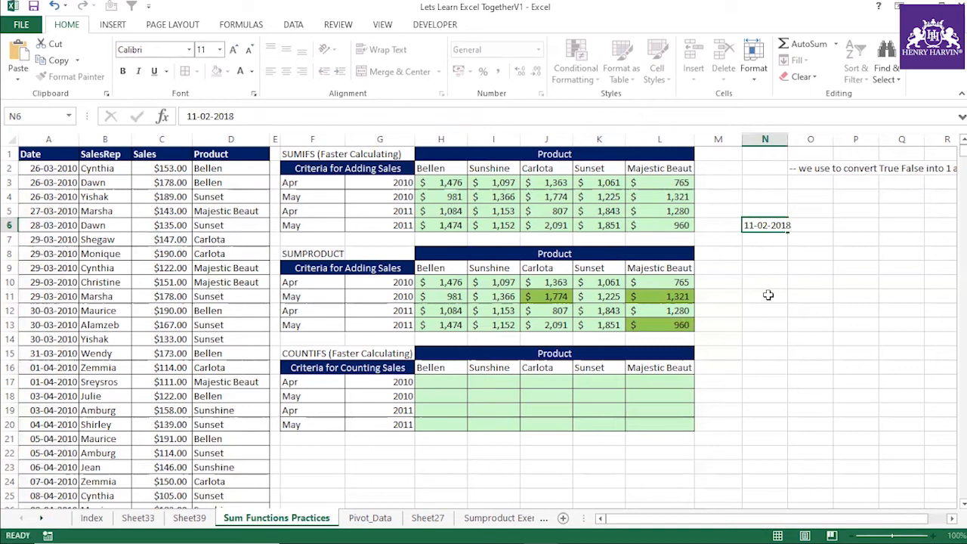
click(768, 223)
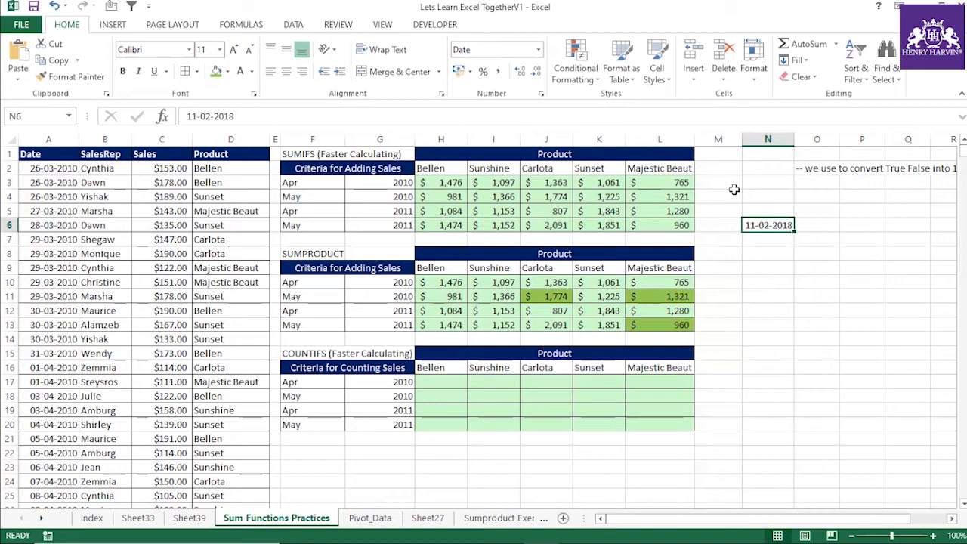
- Try the *14 March 2012 date format on cell N6, and undo the format change
key(ctrl+1)
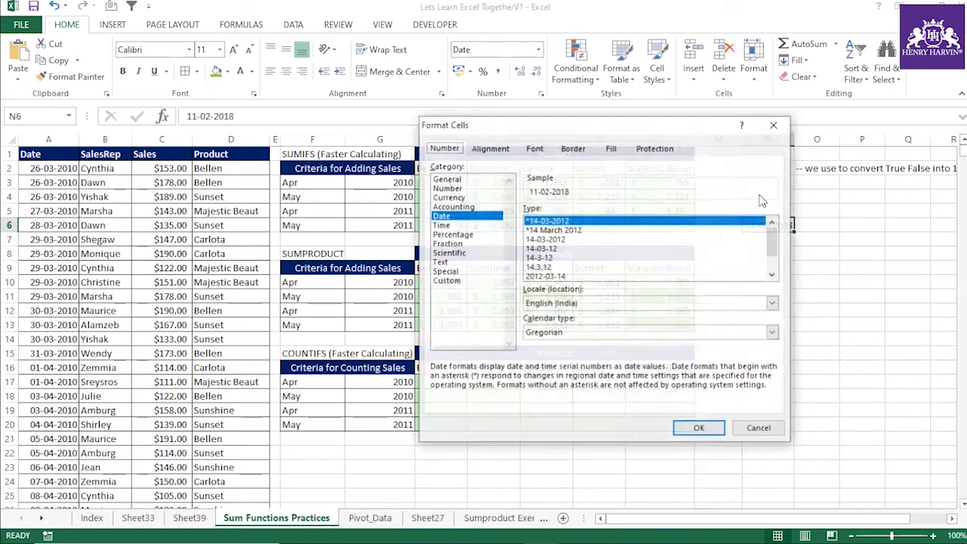
click(555, 230)
click(700, 428)
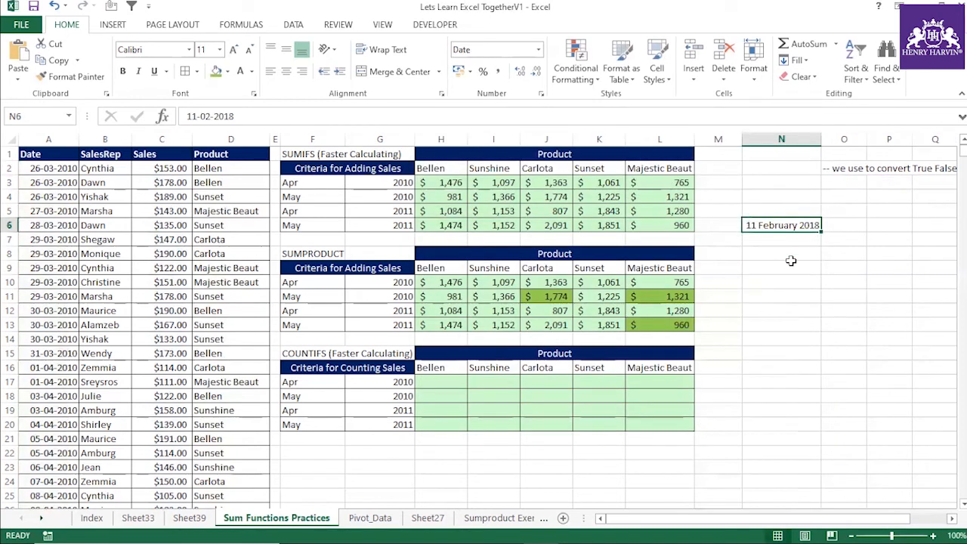
key(ctrl+z)
click(777, 238)
click(775, 227)
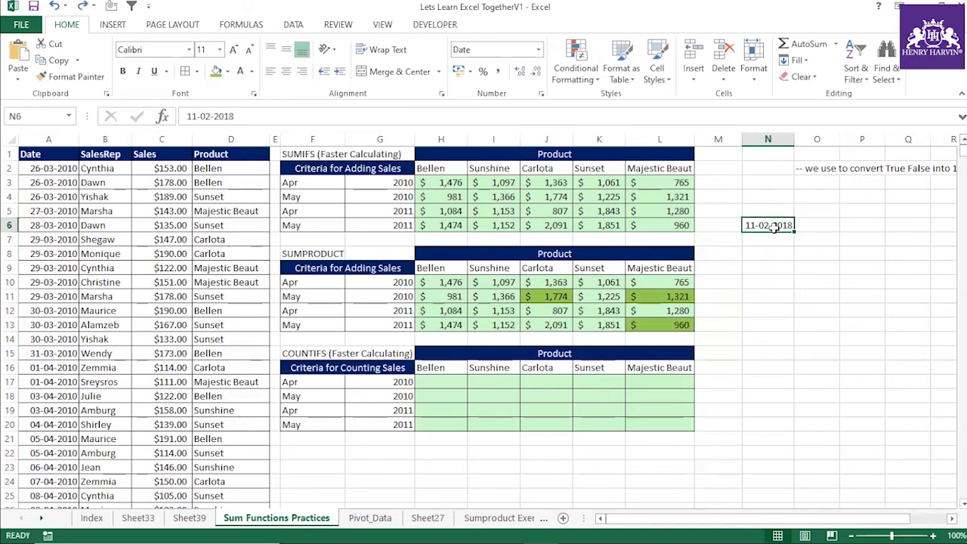
- Enter =EOMONTH(N6,0) in cell O6 to find the month end of the sample date
click(807, 228)
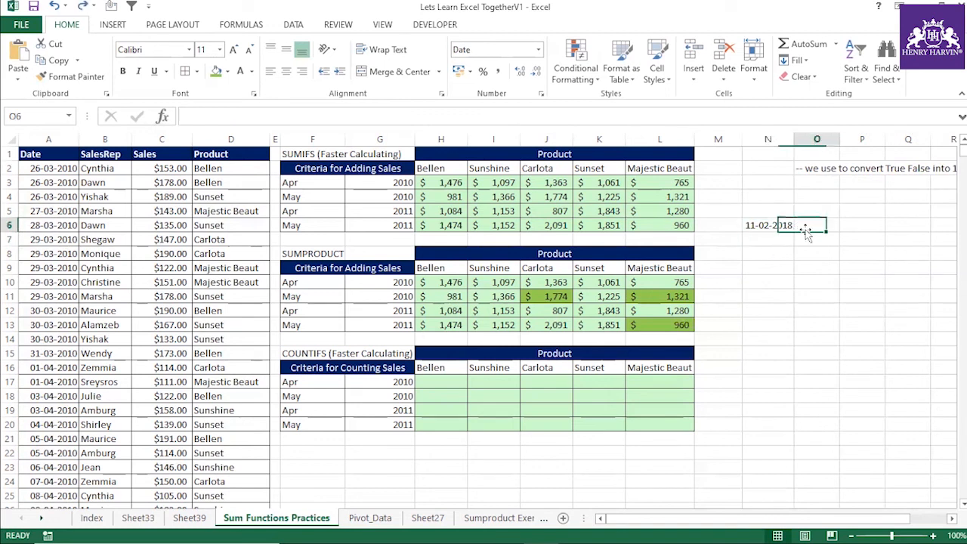
text(=)
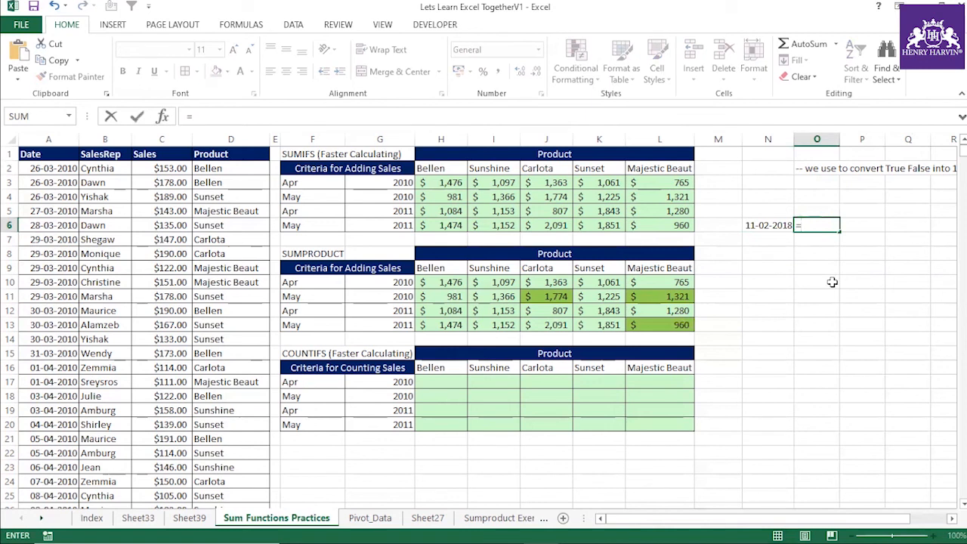
text(eo)
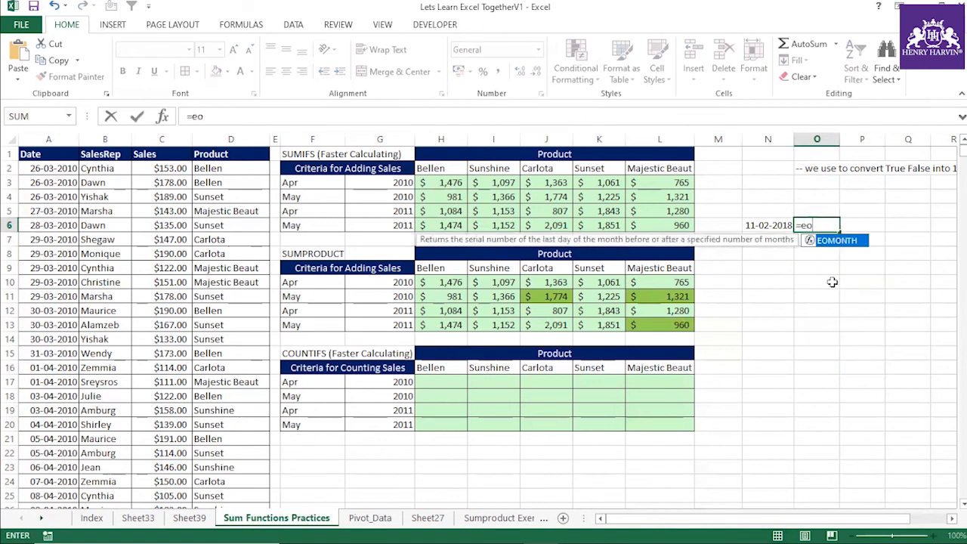
double_click(831, 240)
click(754, 226)
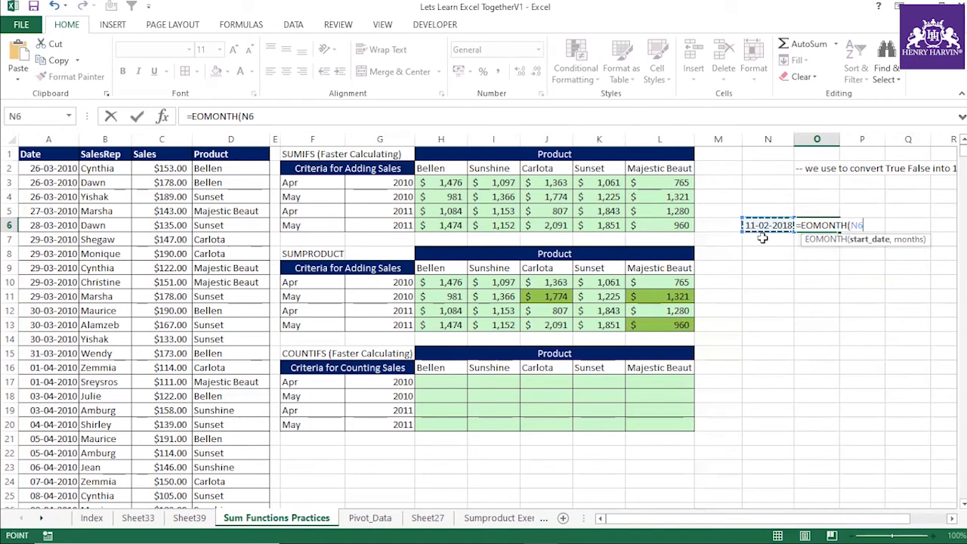
text(,0)
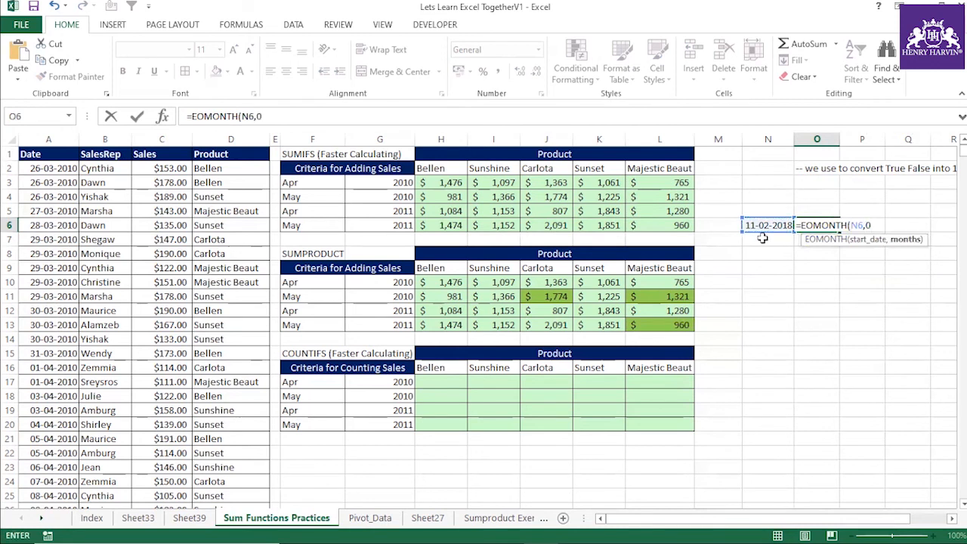
text())
key(Return)
- Format cell O6 with the *14 March 2012 date type and compare it with the date in N6
click(821, 225)
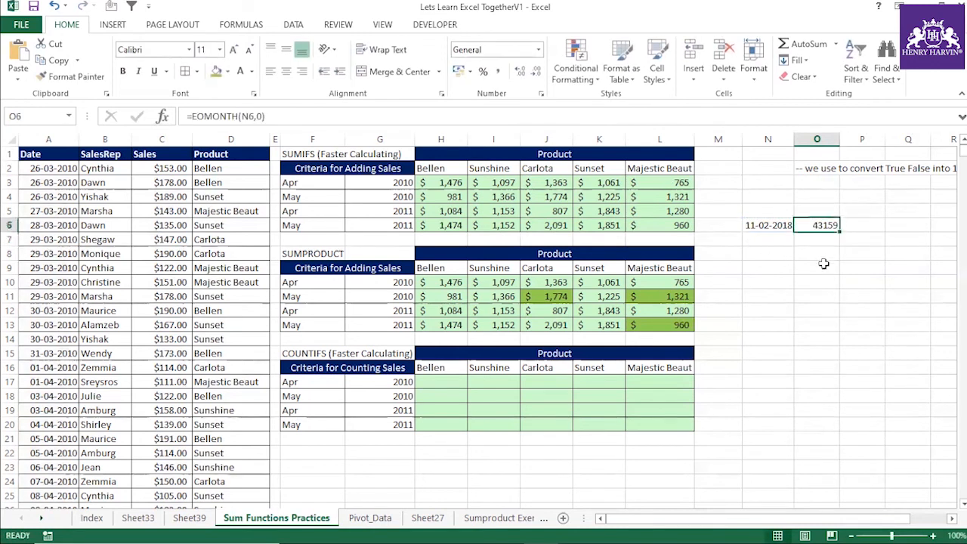
key(ctrl+1)
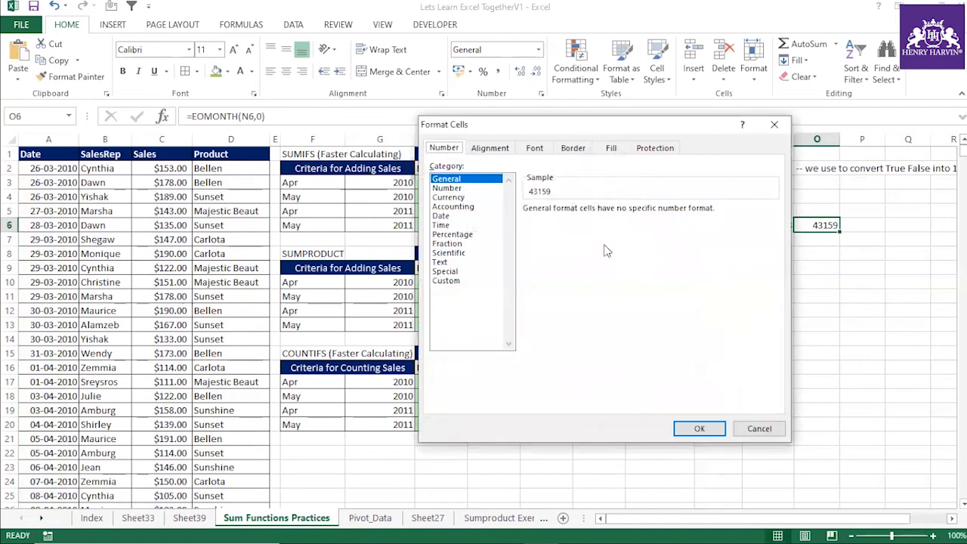
click(450, 225)
click(442, 217)
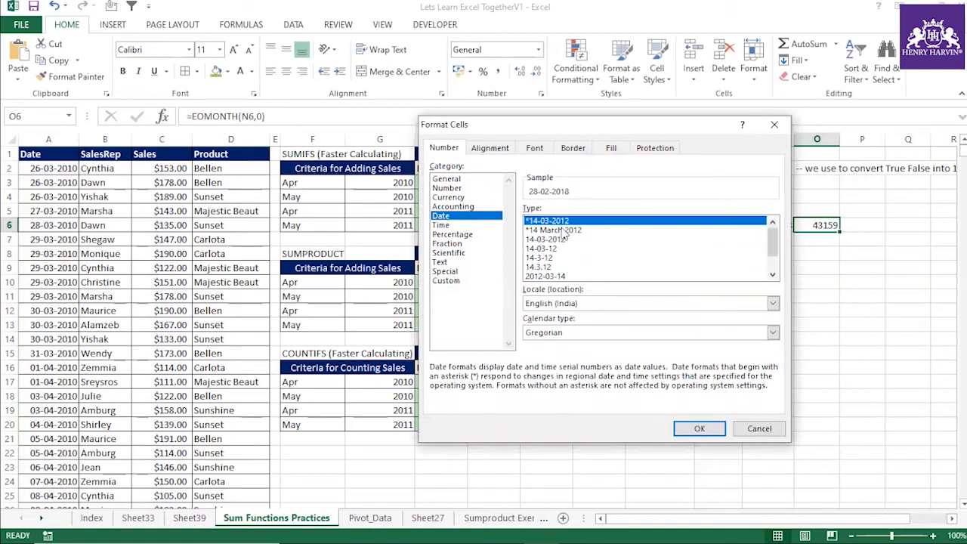
click(565, 230)
click(699, 427)
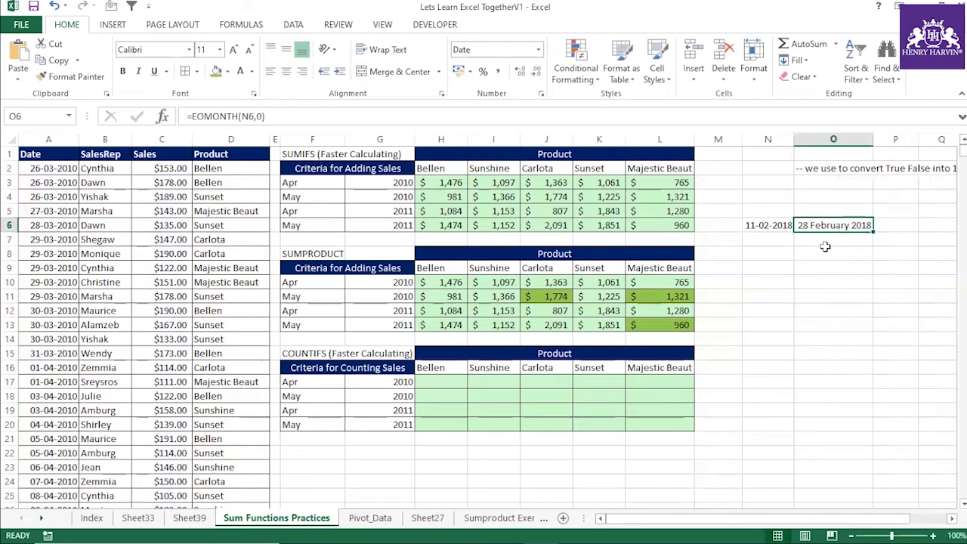
click(768, 226)
click(810, 226)
click(769, 226)
click(805, 224)
- Review the SUMIFS formula in H3 and enter 1May2011 in cell N7 as a sample joined date
click(455, 185)
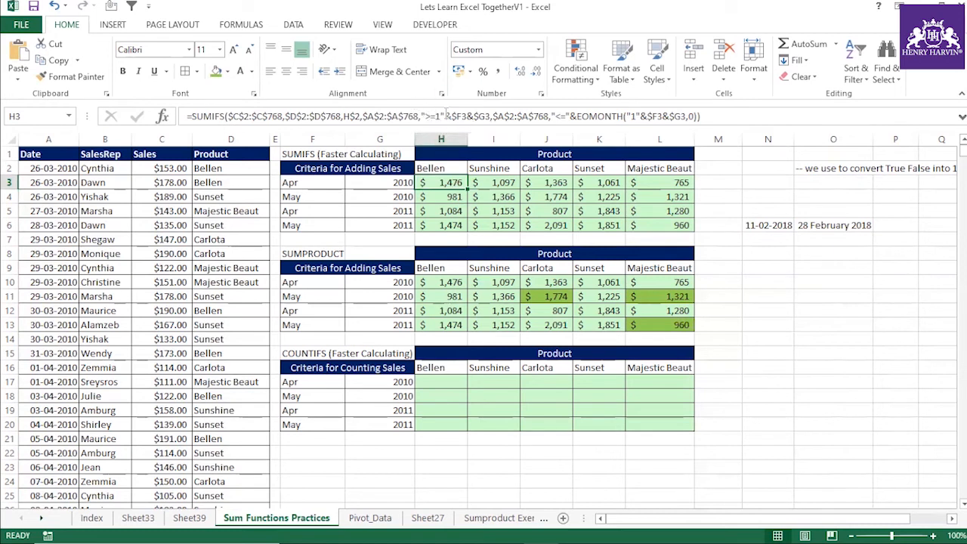
click(753, 241)
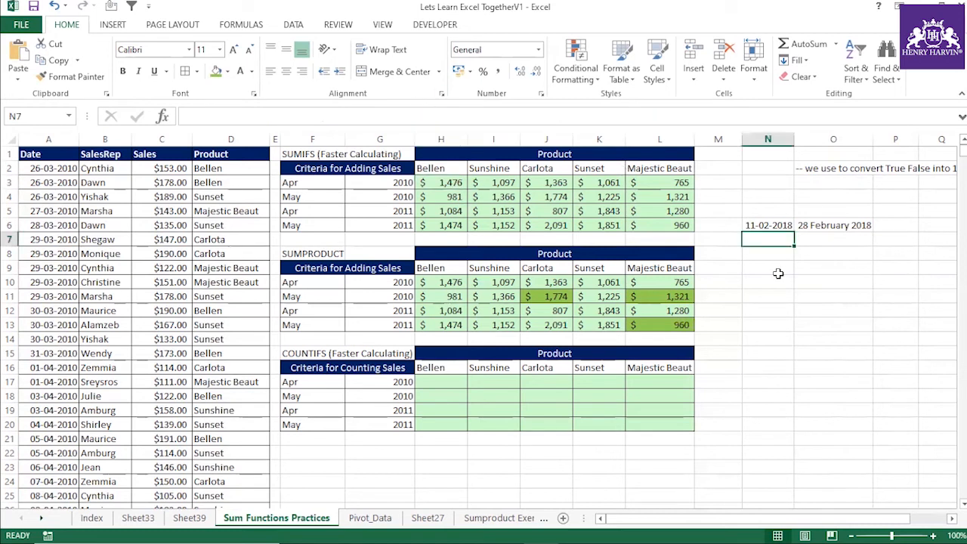
text(1May2011)
click(758, 277)
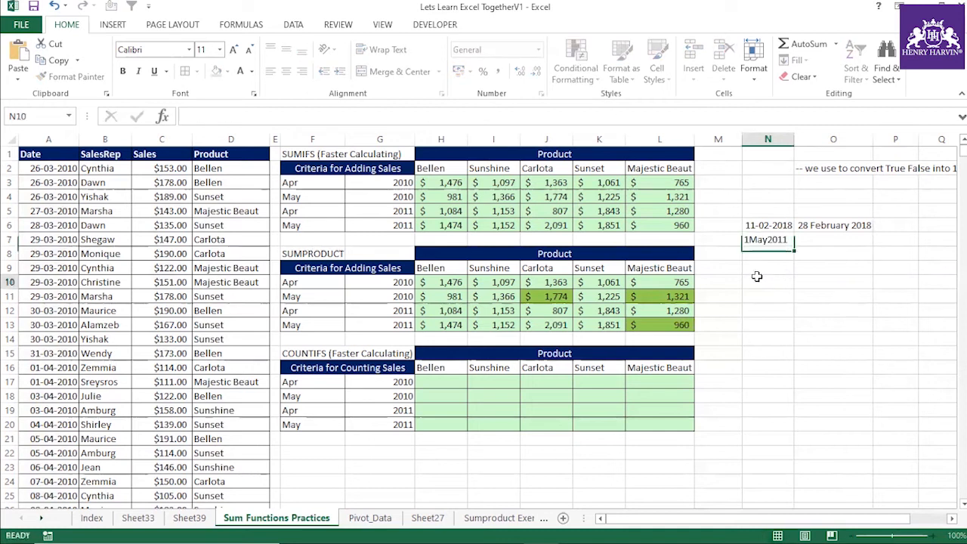
click(760, 242)
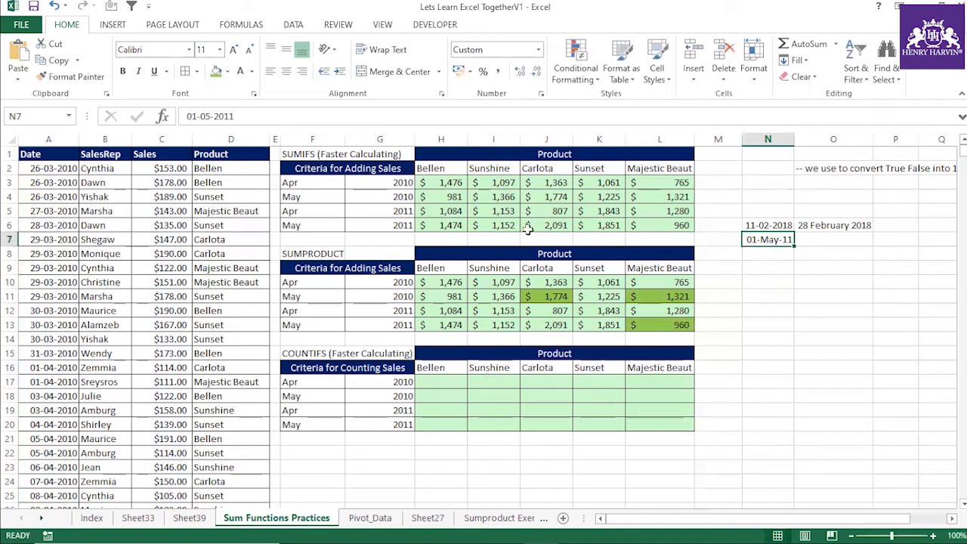
- Review the EOMONTH month-end criterion in the SUMIFS formula in H4 and compare the SUMIFS and SUMPRODUCT tables' results
click(454, 194)
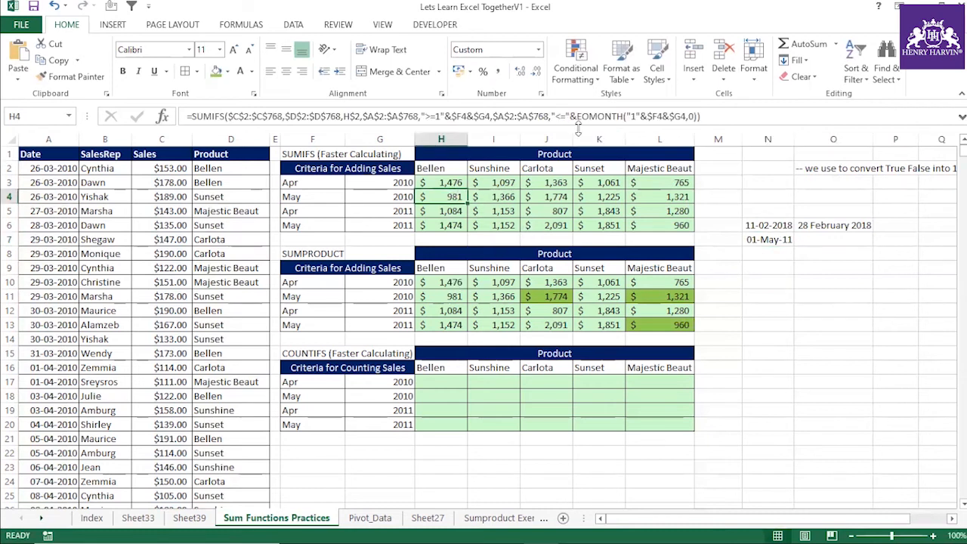
click(633, 116)
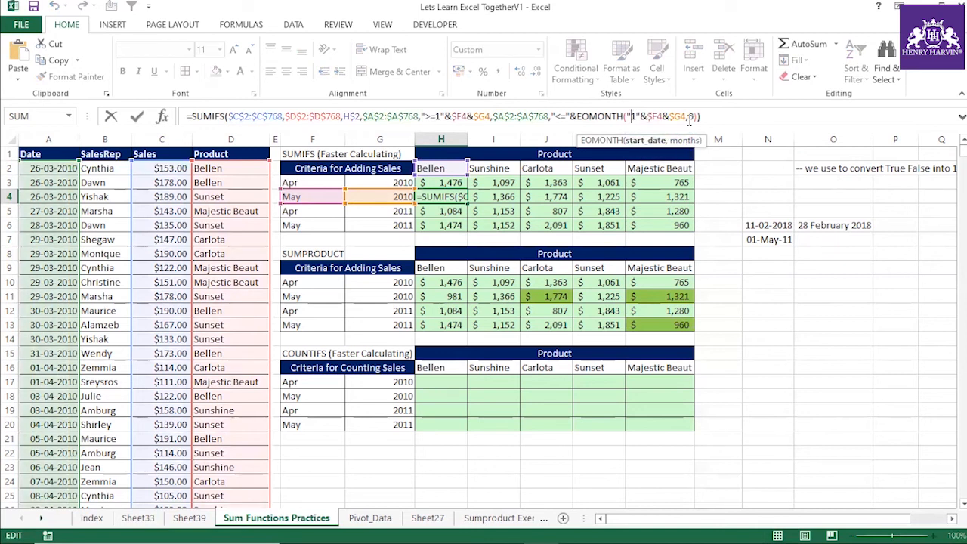
key(ctrl+Return)
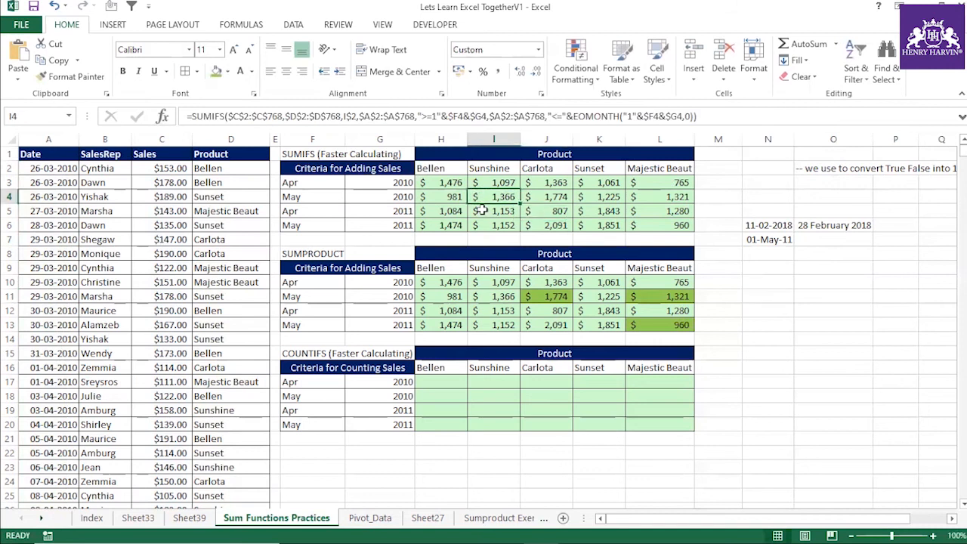
click(454, 311)
click(622, 185)
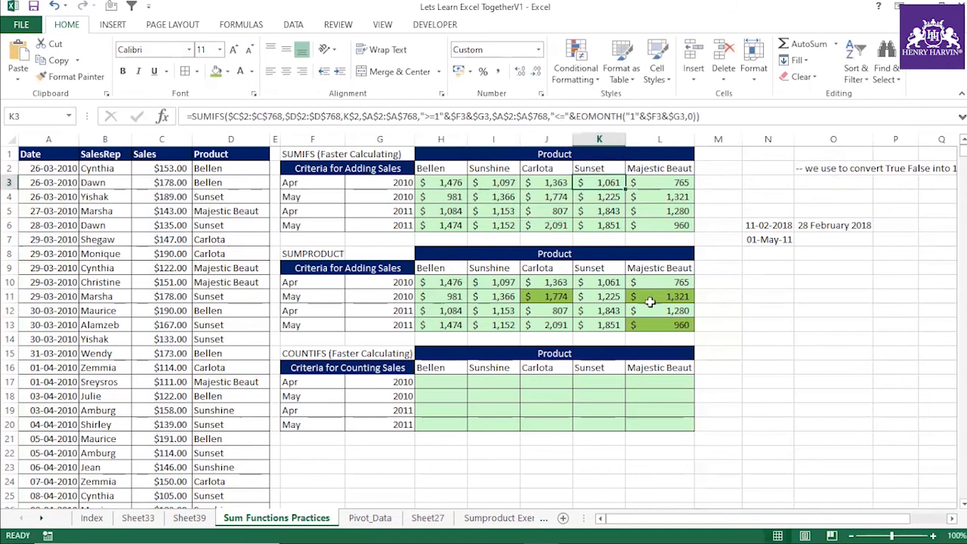
click(437, 182)
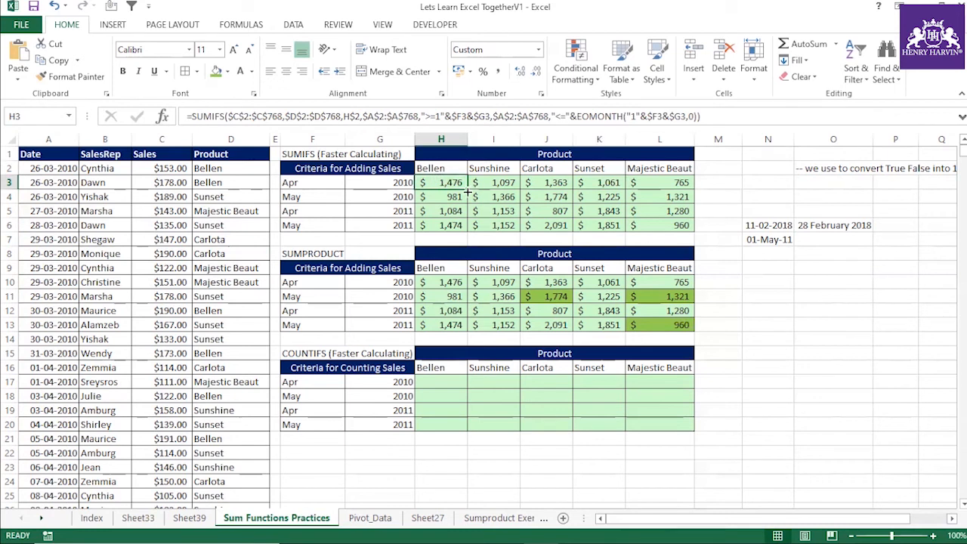
click(442, 296)
click(480, 213)
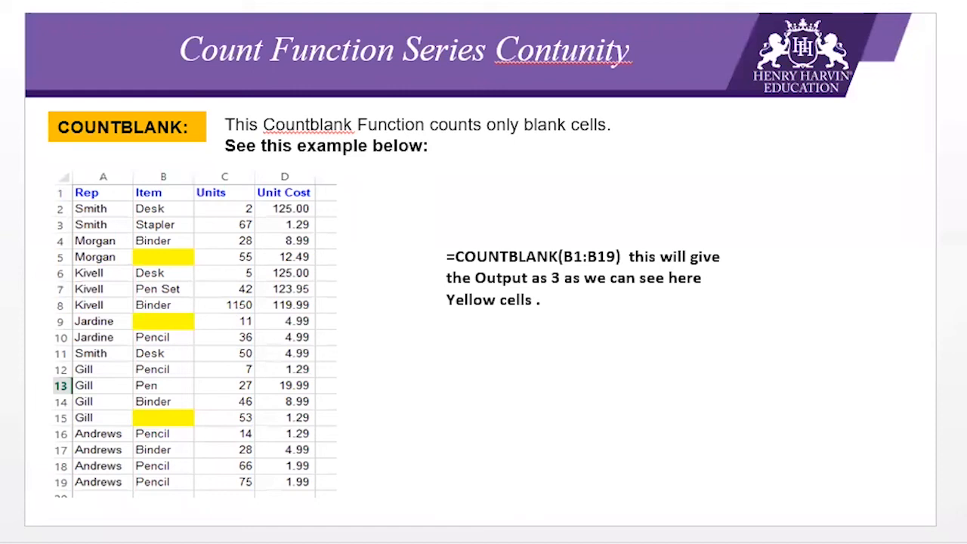
key(Page_Up)
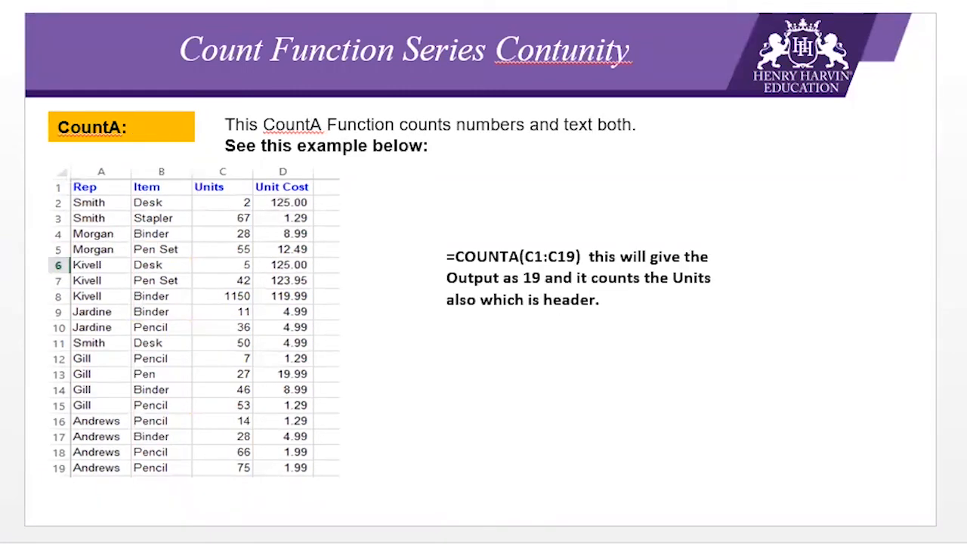
key(Page_Up)
key(Page_Up)
key(Page_Up)
key(Page_Up)
key(Page_Up)
key(Page_Up)
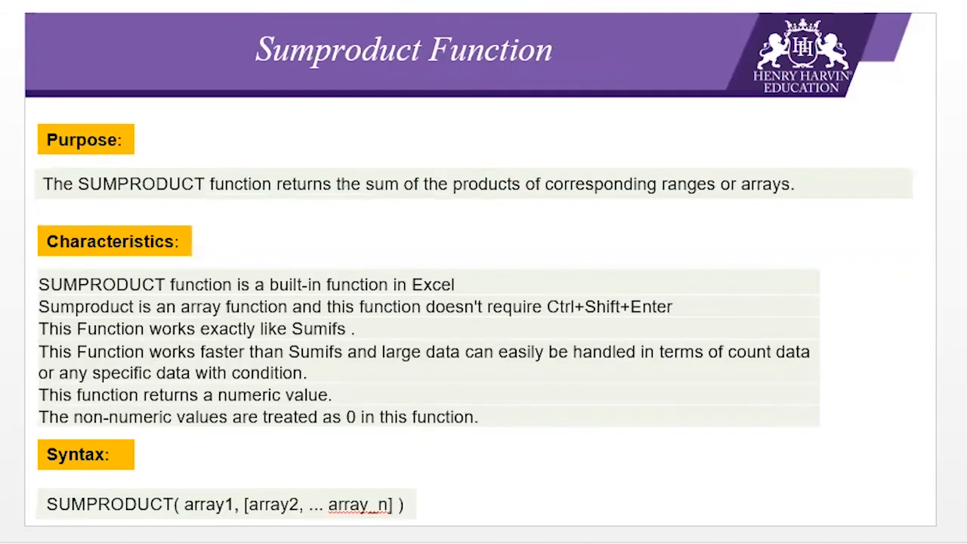
drag(344, 330, 42, 330)
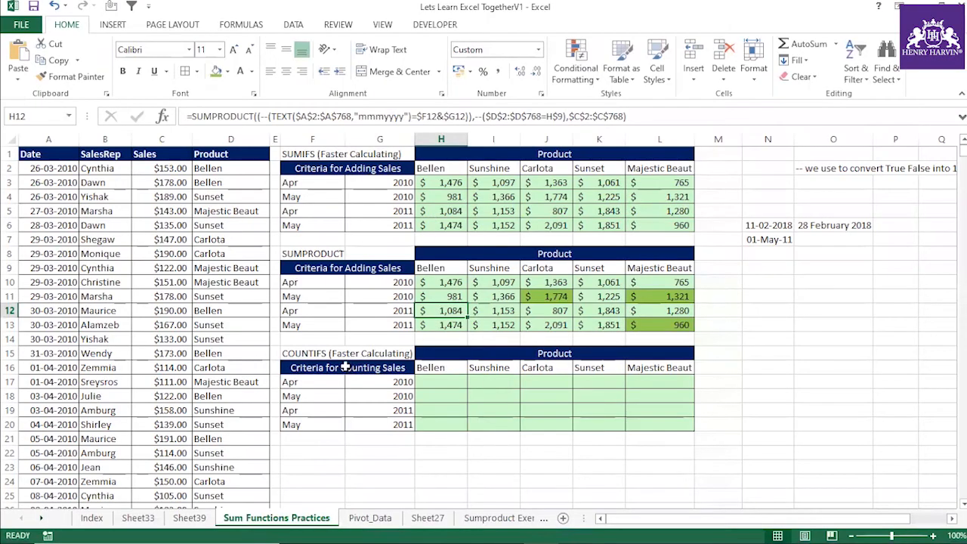
- Check the formulas in the SUMIFS table and the SUMPRODUCT table against the COUNTIFS table layout
click(321, 351)
click(435, 195)
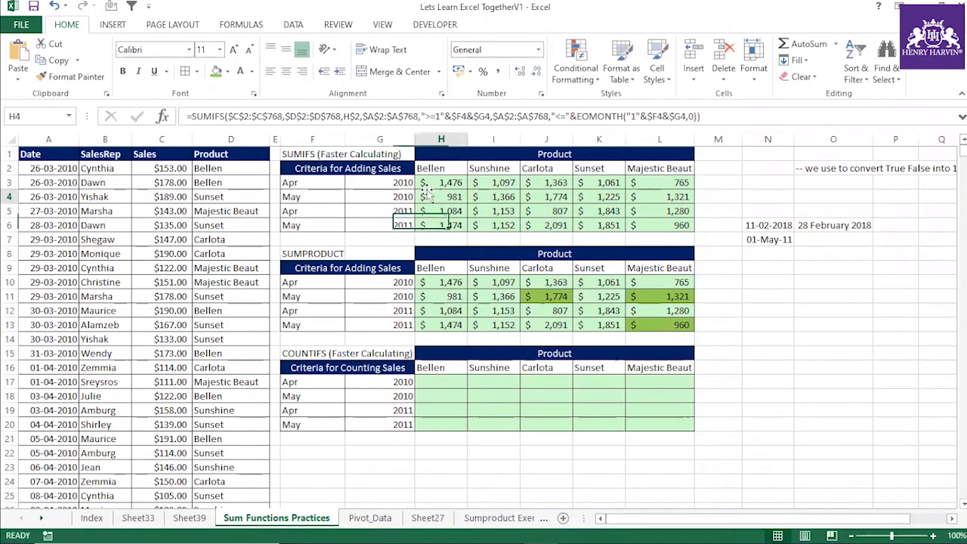
click(596, 213)
click(451, 312)
click(588, 309)
- Start a COUNTIFS formula in H17 with the absolute product range $D$2:$D$768 as its first criteria range
click(430, 381)
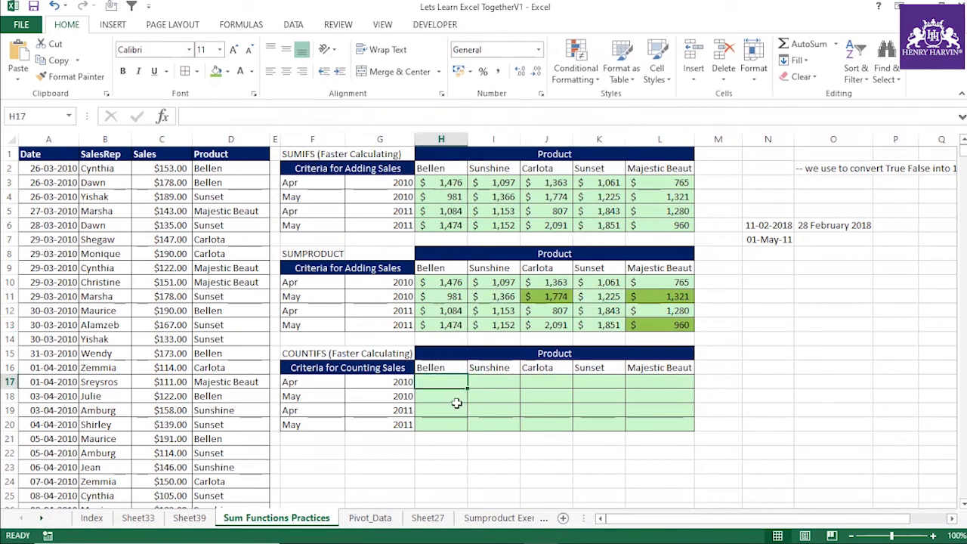
text(=)
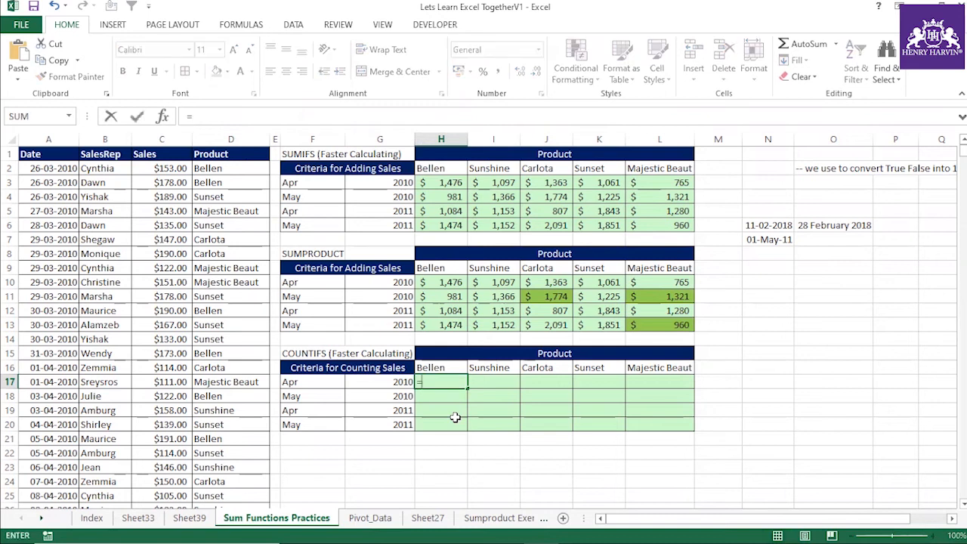
text(Countifs()
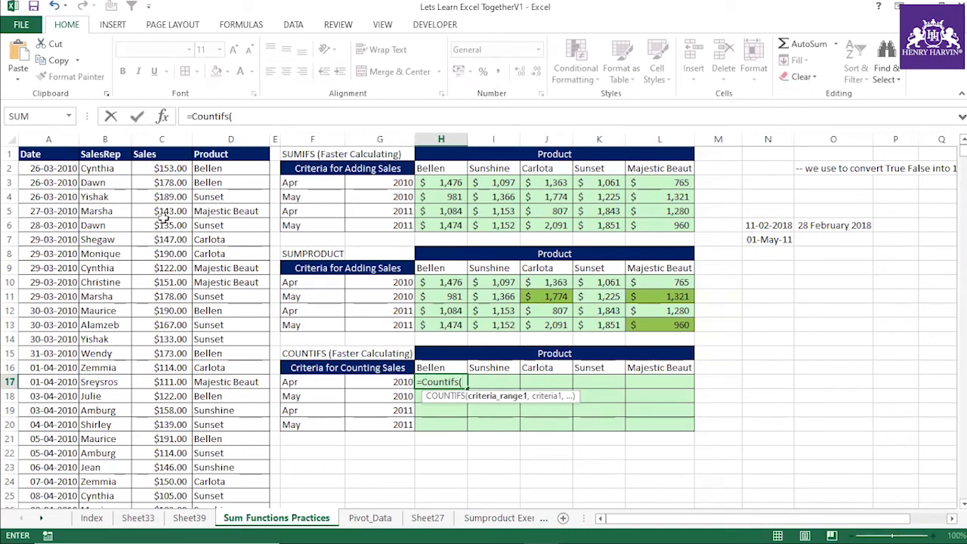
click(218, 170)
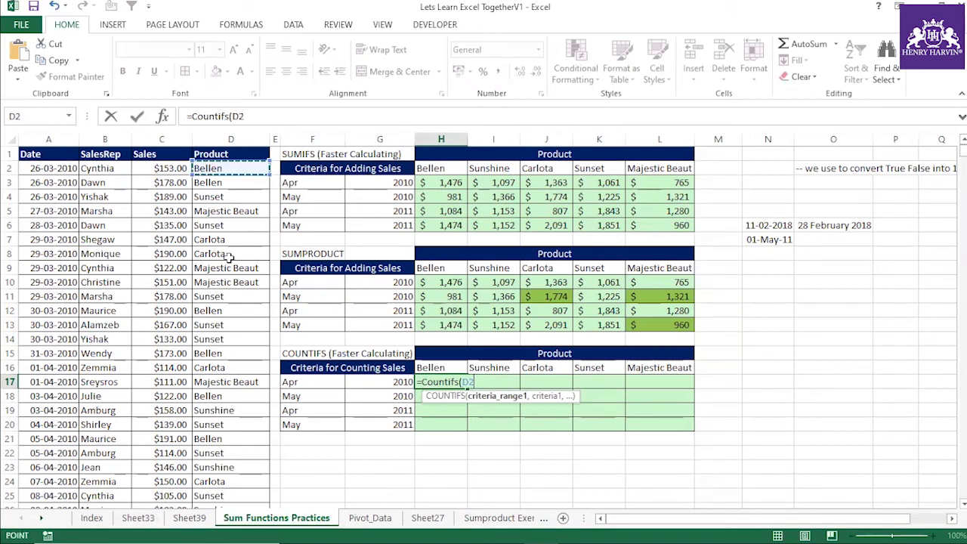
key(ctrl+shift+Down)
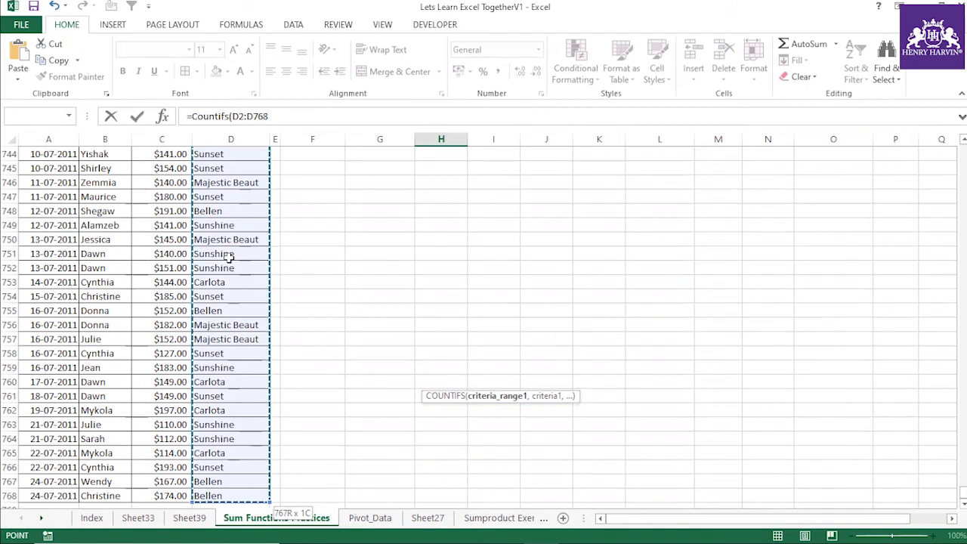
key(ctrl+BackSpace)
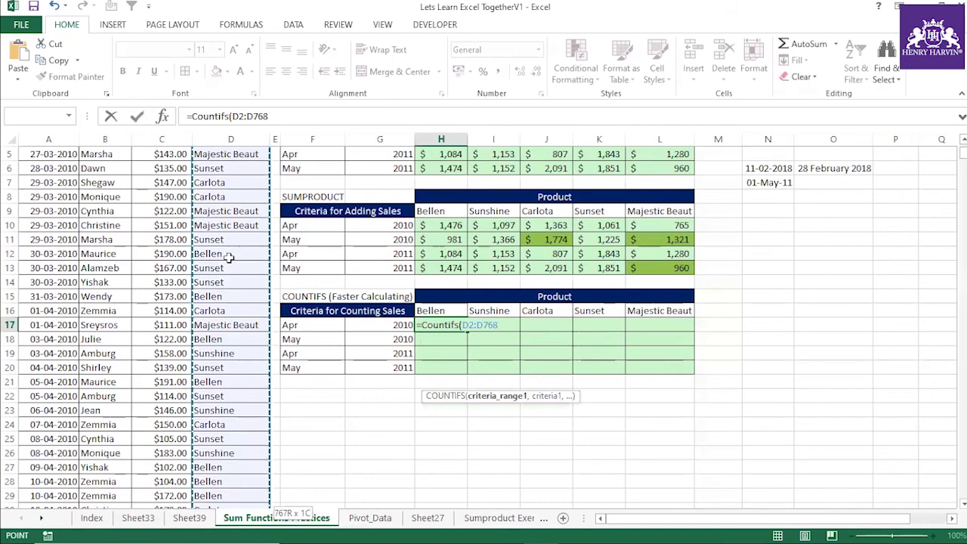
drag(232, 115, 302, 110)
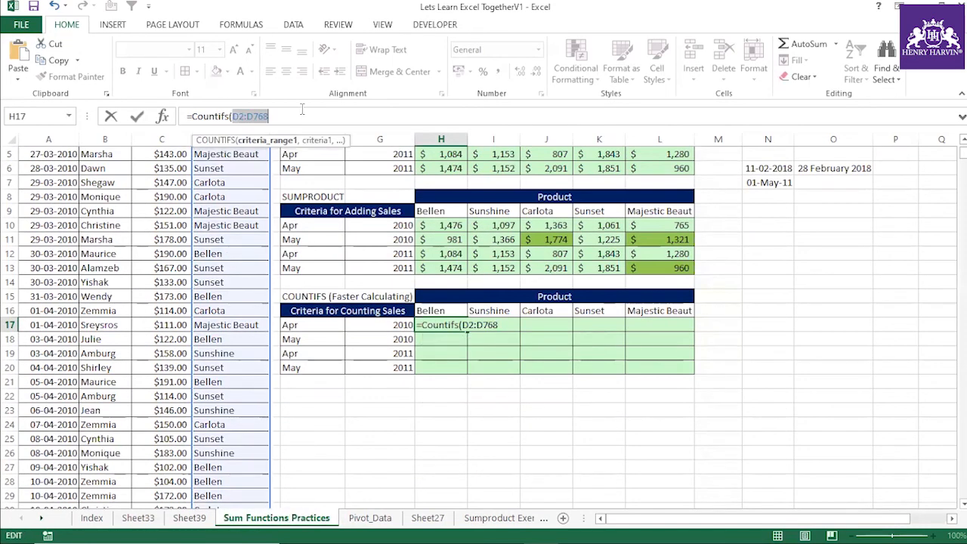
key(F4)
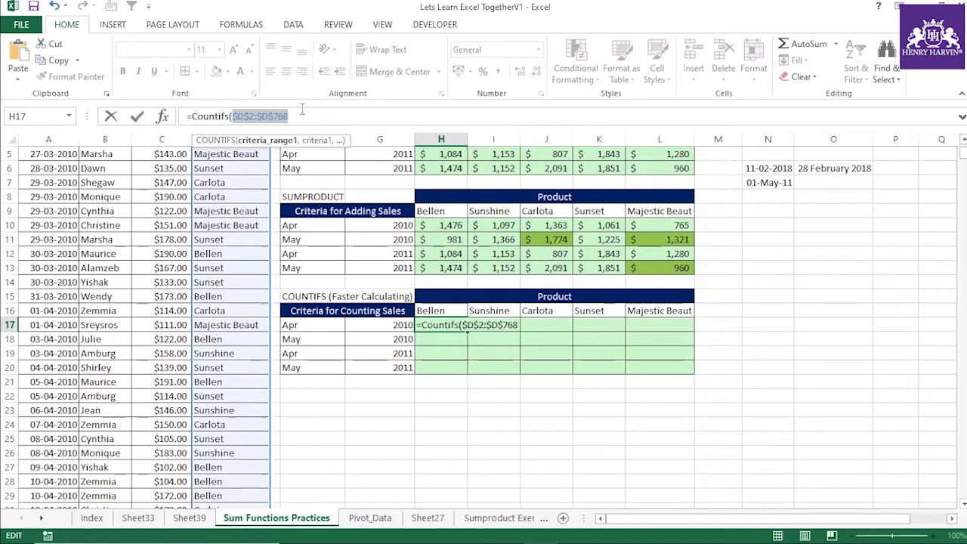
click(302, 110)
text(,)
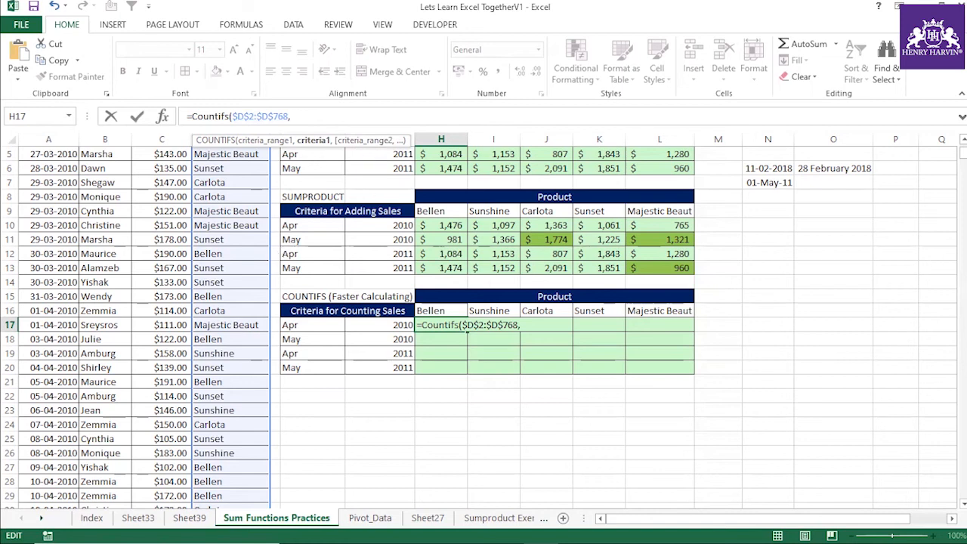
- Add the Bellen header as the first COUNTIFS criterion with its row locked, as H$16
scroll(477, 270, up, 2)
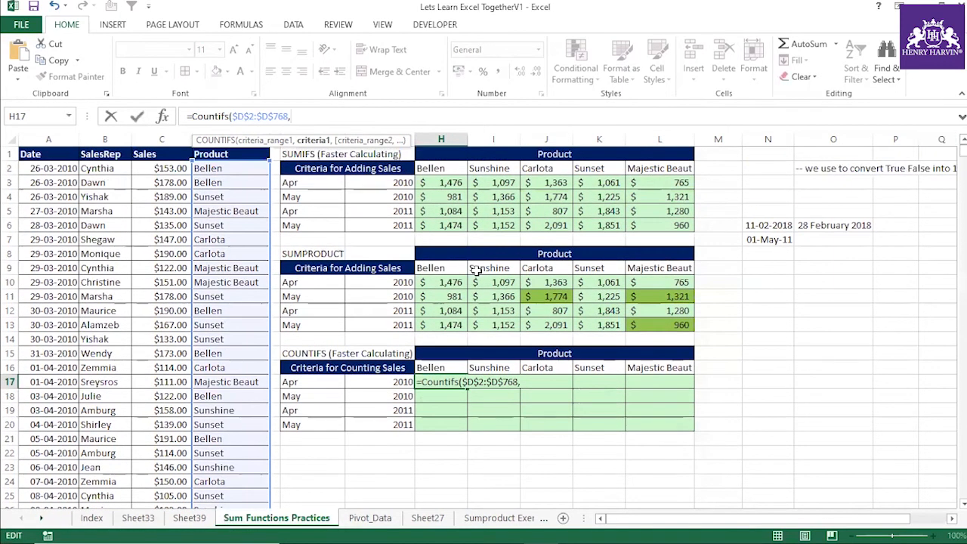
click(433, 369)
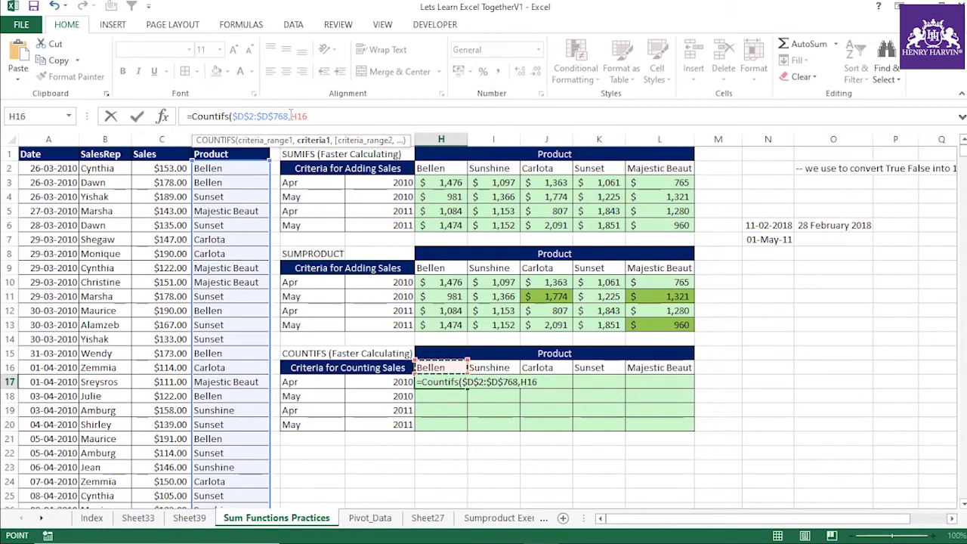
drag(291, 116, 310, 117)
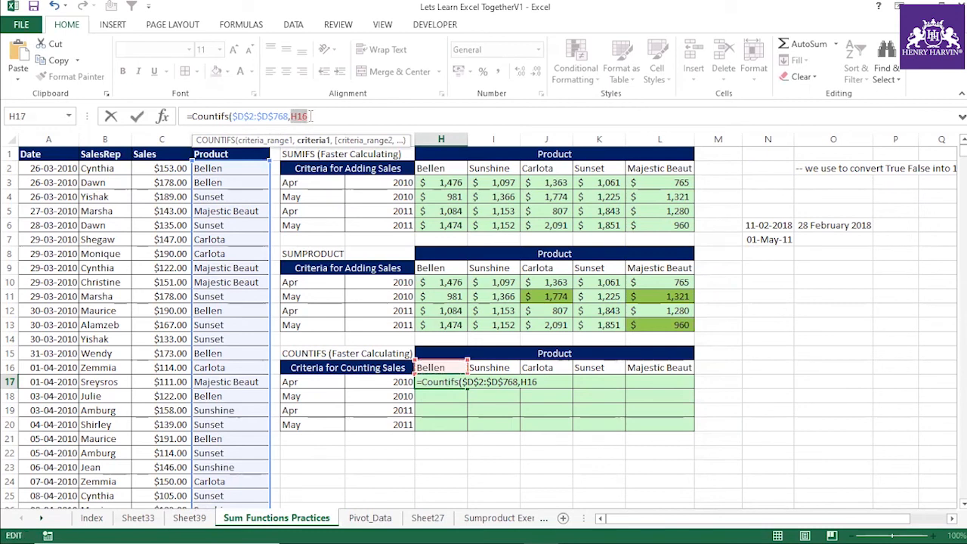
key(F4)
key(F4)
click(329, 116)
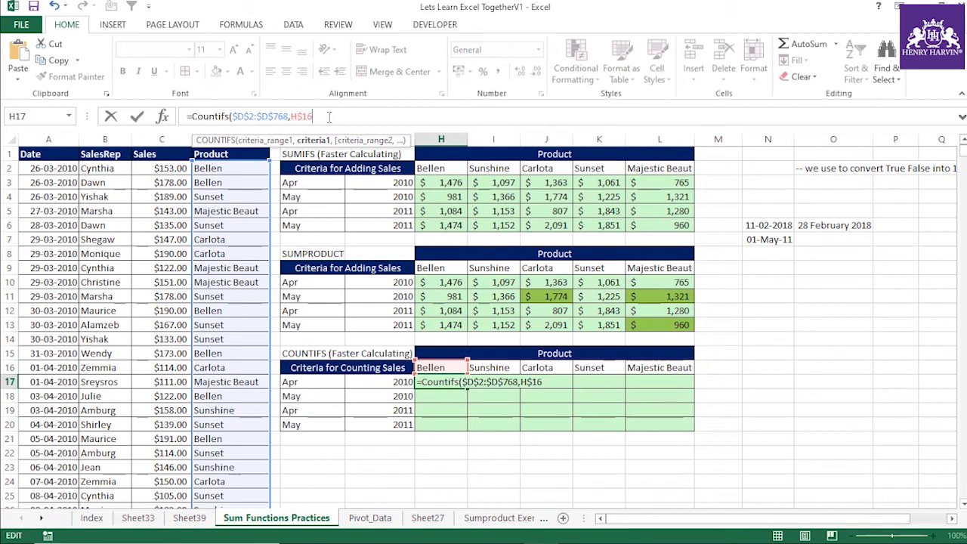
text(,)
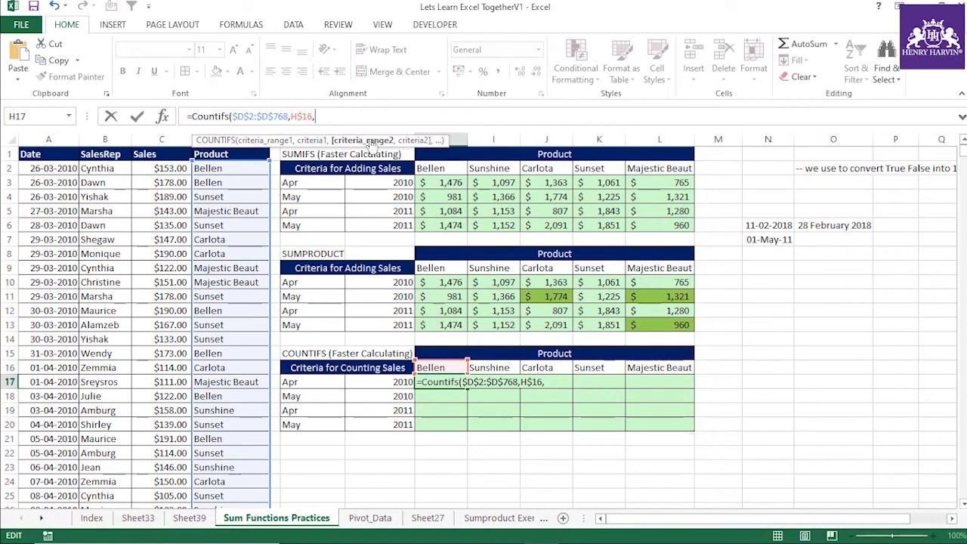
- Add the absolute date range $A$2:$A$768 with the month-start criterion ">=1"&F17&G17 to the COUNTIFS formula
click(36, 171)
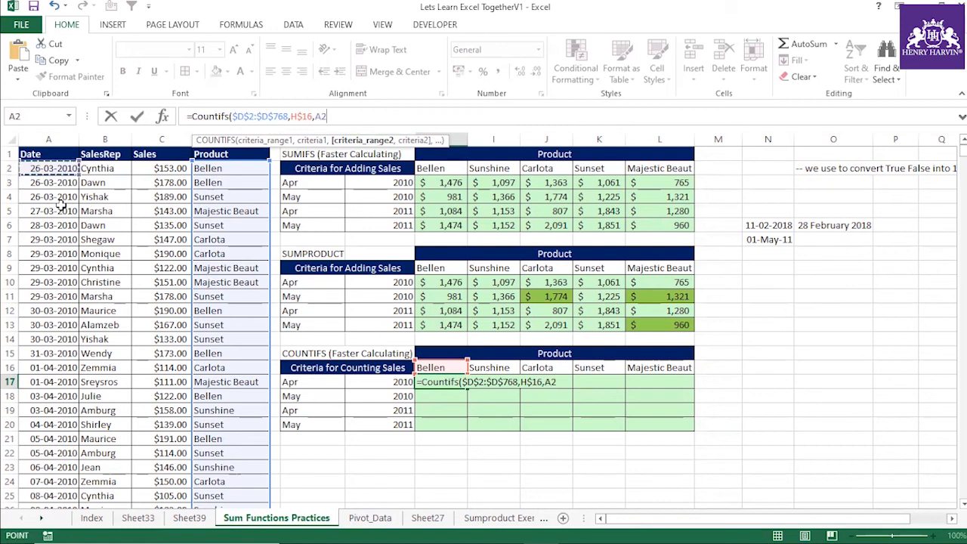
key(ctrl+shift+Down)
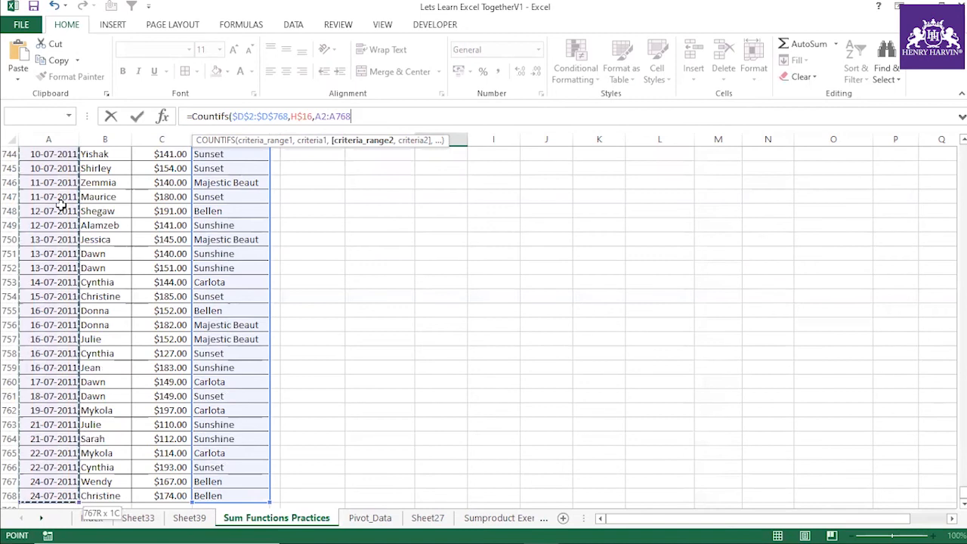
key(ctrl+BackSpace)
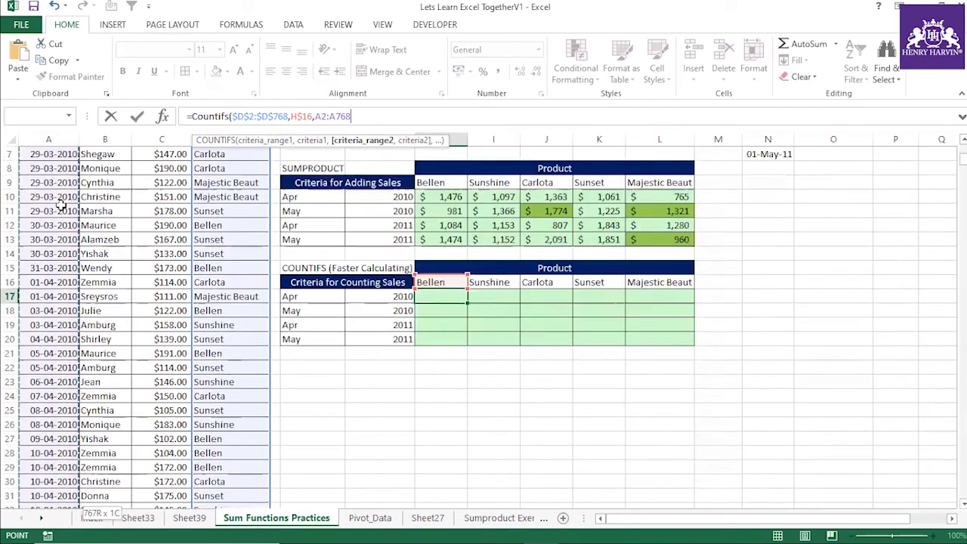
key(F4)
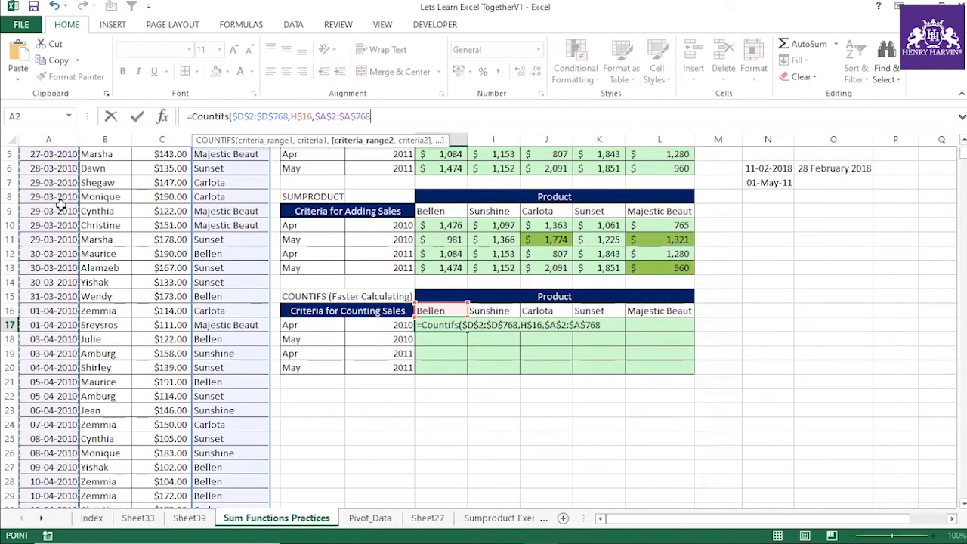
text(,">=1"&)
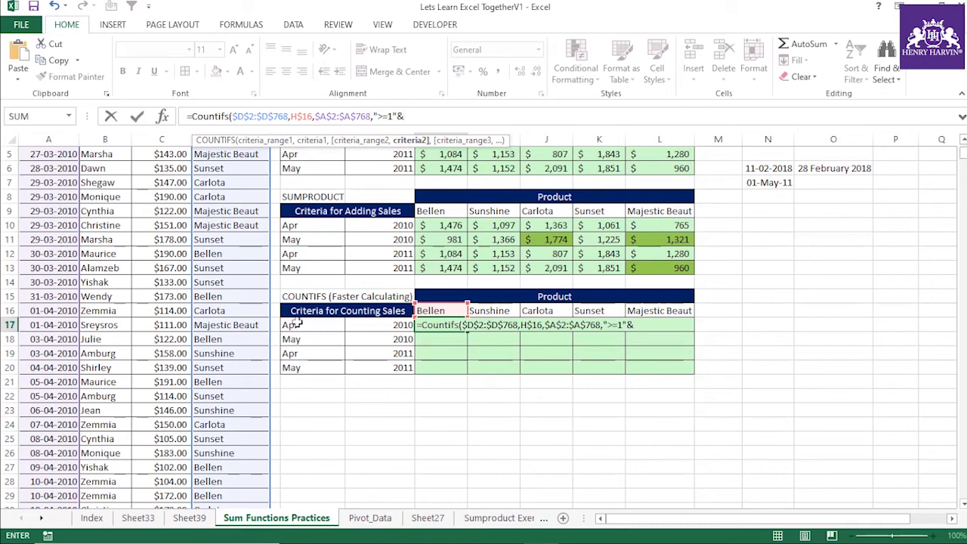
click(297, 323)
text(&)
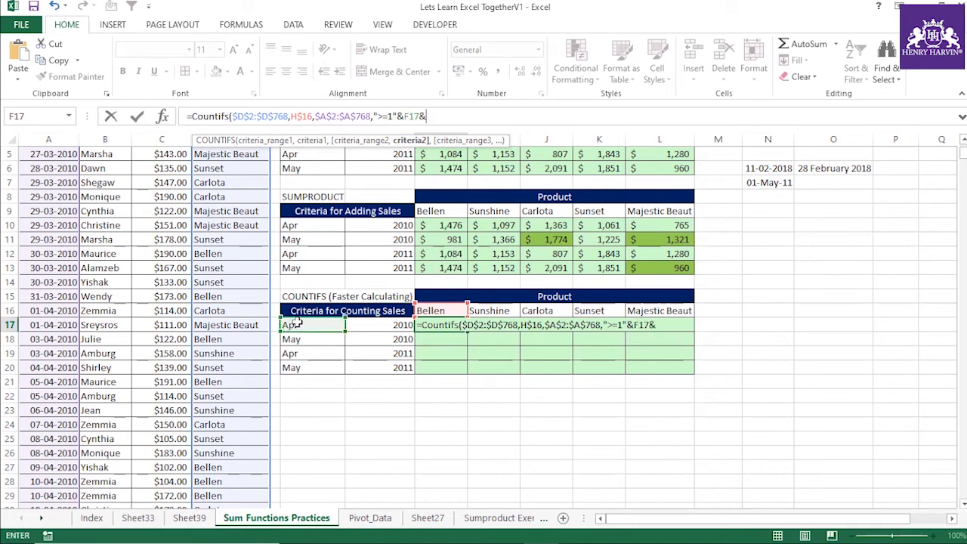
click(401, 327)
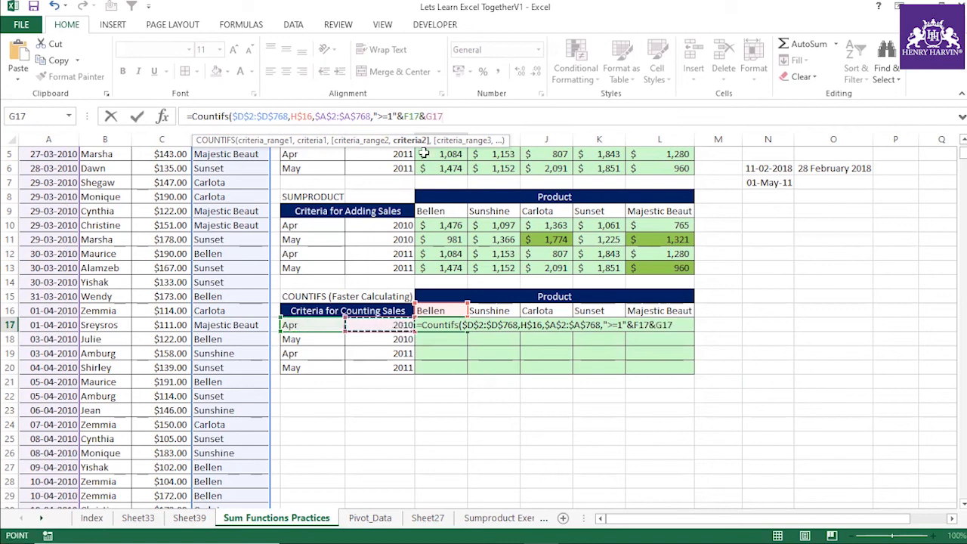
- Lock the columns of the month and year references in the month-start criterion, making them $F17 and $G17
drag(404, 115, 420, 116)
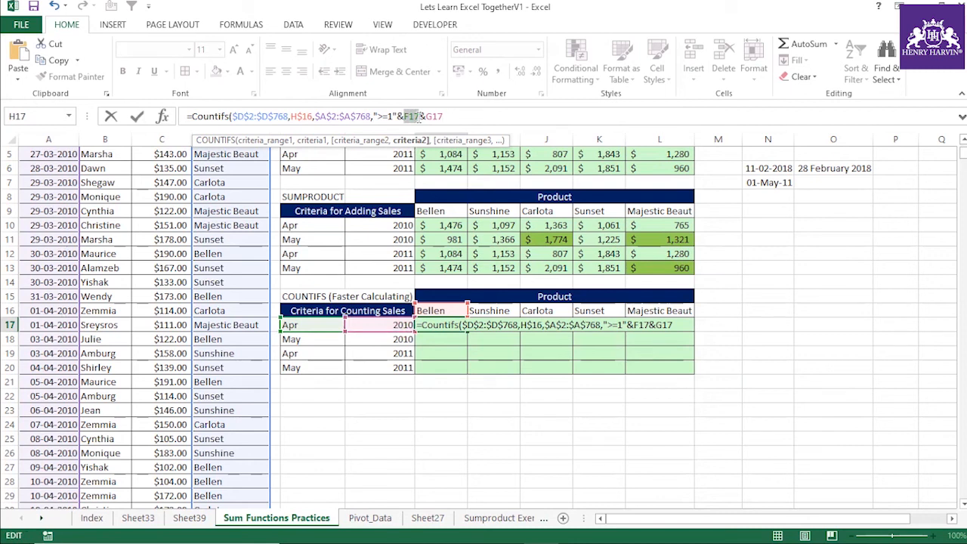
key(F4)
key(F4)
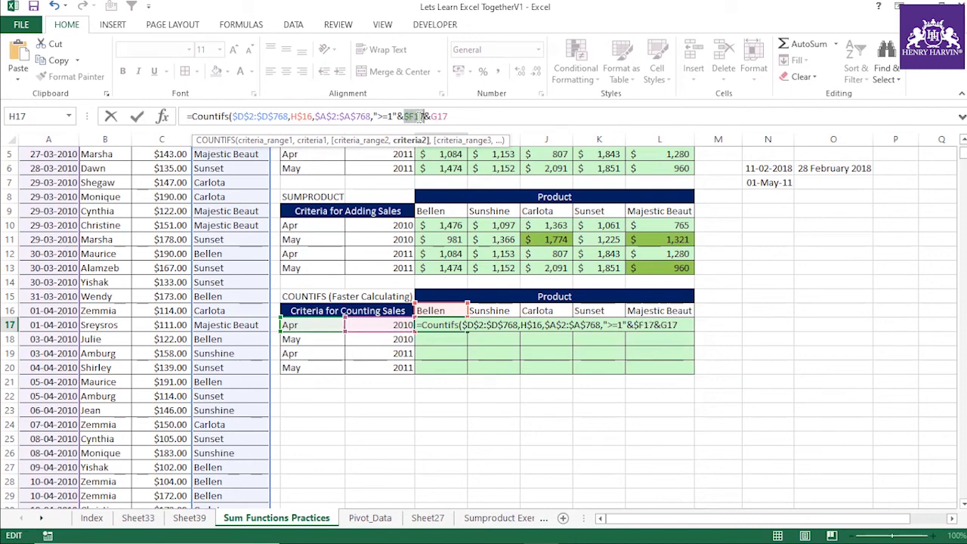
drag(432, 116, 449, 116)
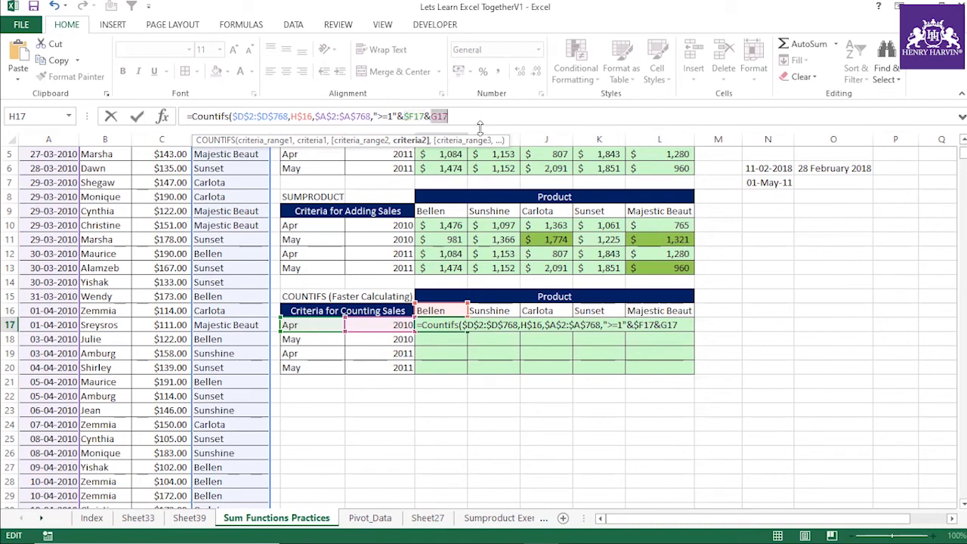
key(F4)
key(F4)
key(F4)
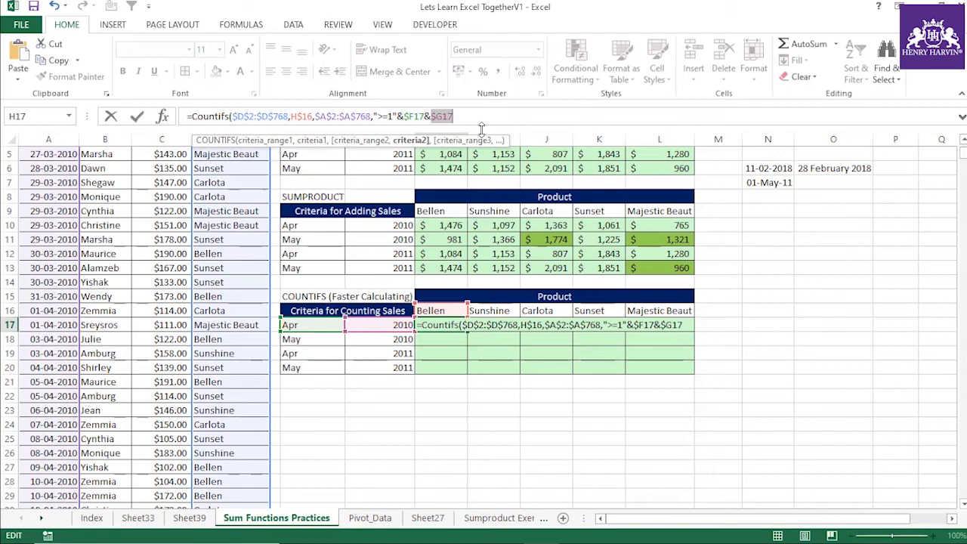
- Add the absolute date range $A$2:$A$768 as the third criteria range of the COUNTIFS formula in H17
click(478, 118)
text(,)
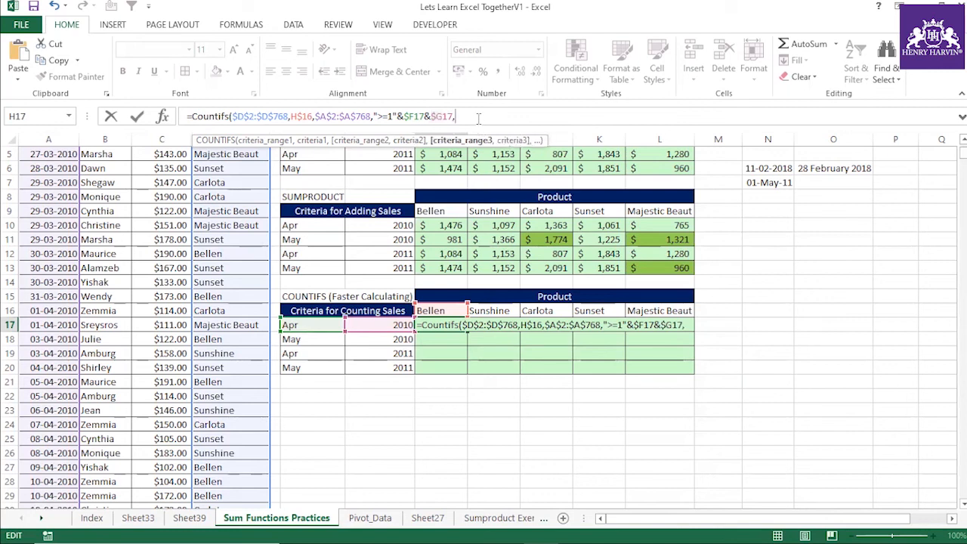
scroll(56, 165, up, 2)
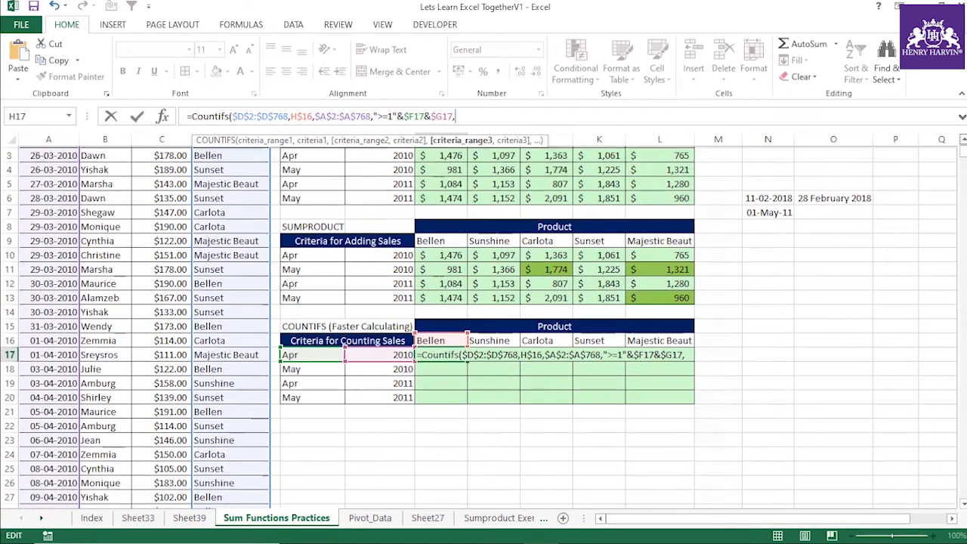
click(56, 166)
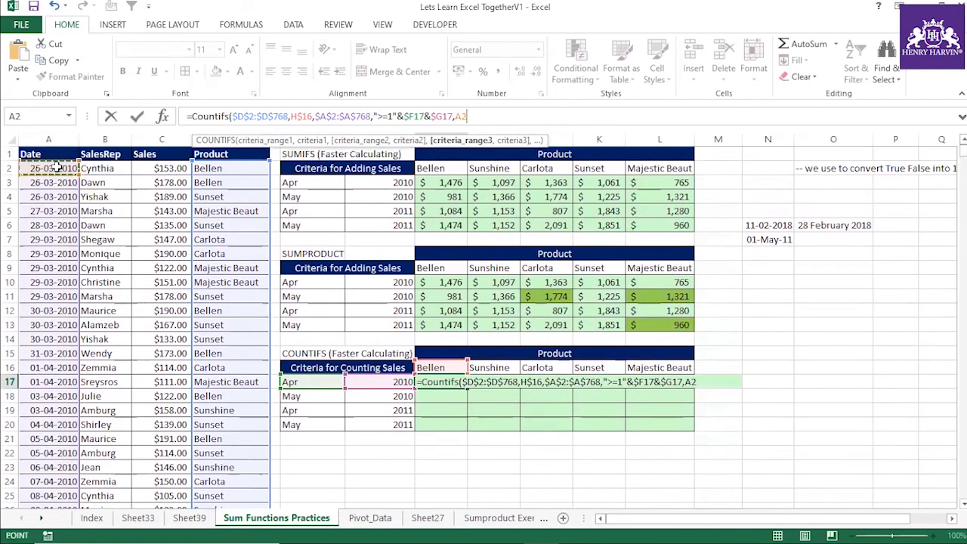
key(ctrl+shift+Down)
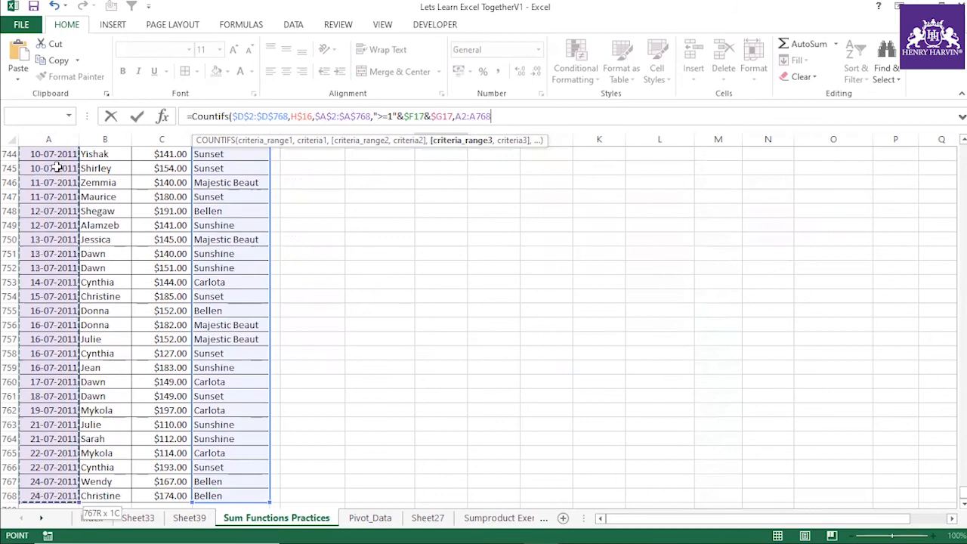
scroll(56, 166, up, 12)
key(ctrl+BackSpace)
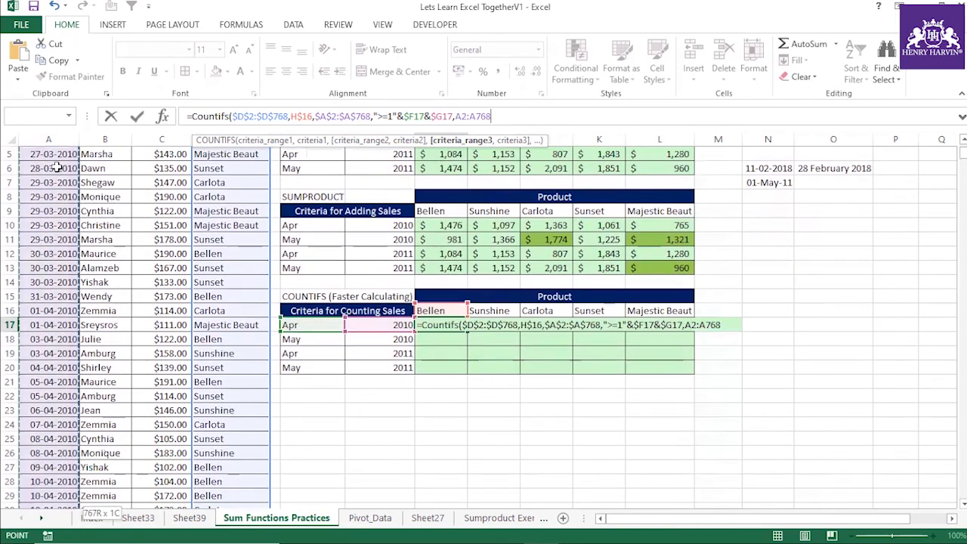
drag(456, 117, 493, 116)
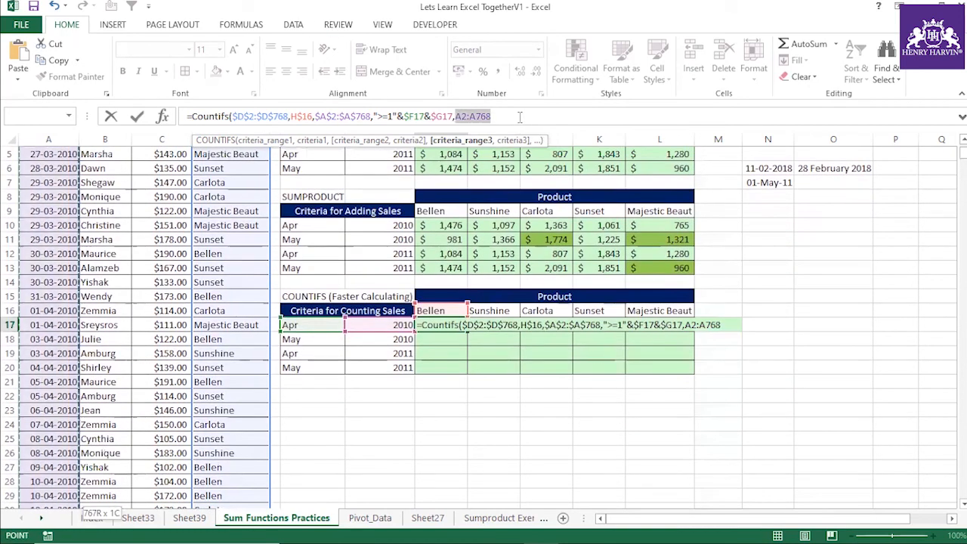
key(F4)
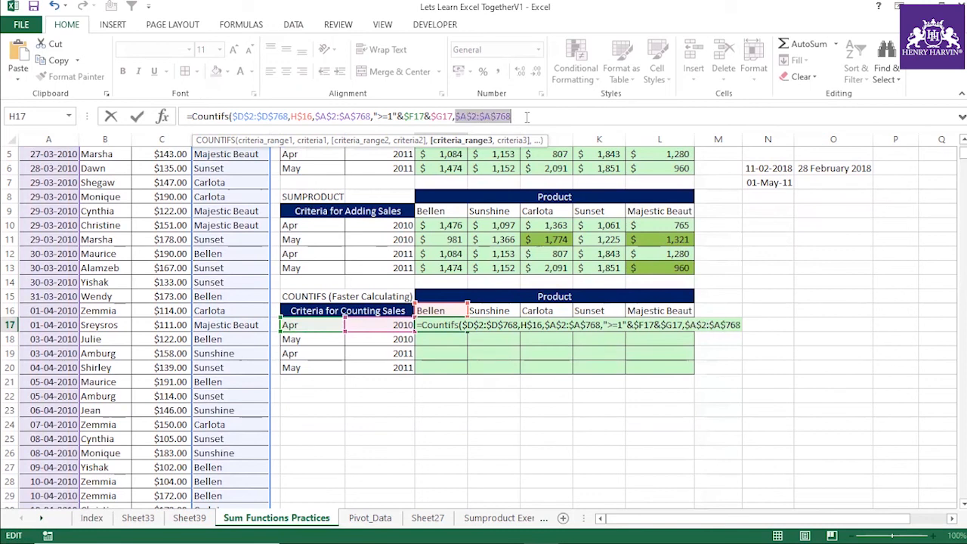
- Complete the COUNTIFS formula with the month-end criterion "<"&EOMONTH("1"&F17&G17,0) and enter it
click(516, 118)
text(,"<)
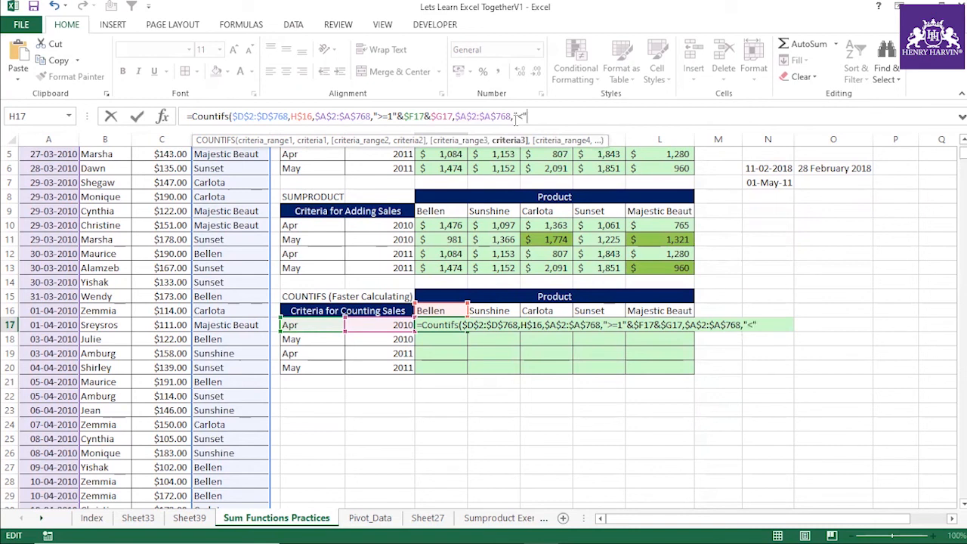
text("&Eomonth)
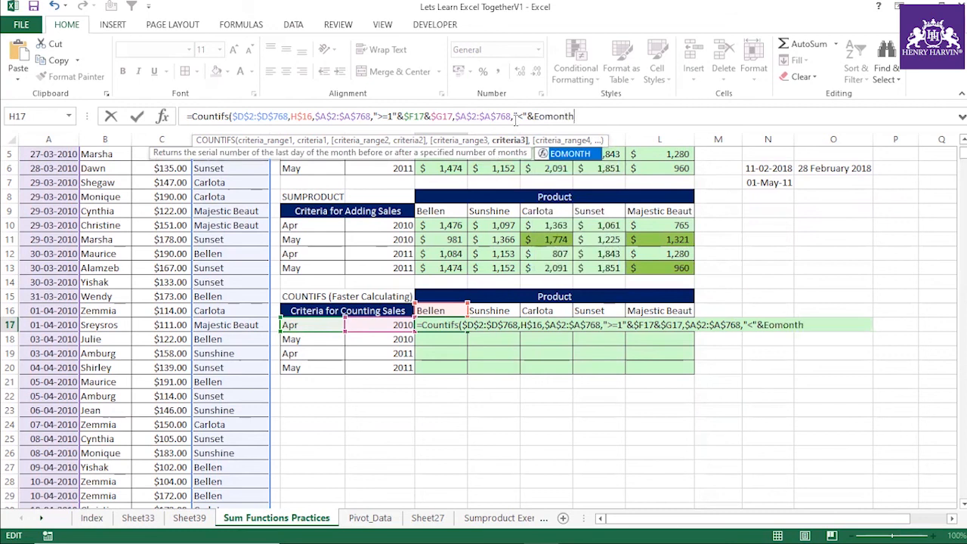
text(("1)
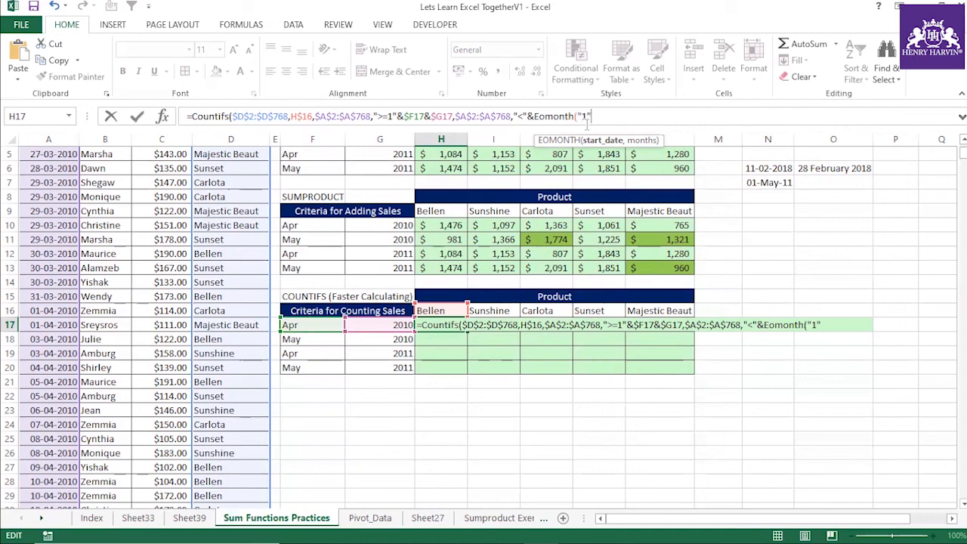
text("&)
click(303, 323)
text(&)
click(365, 325)
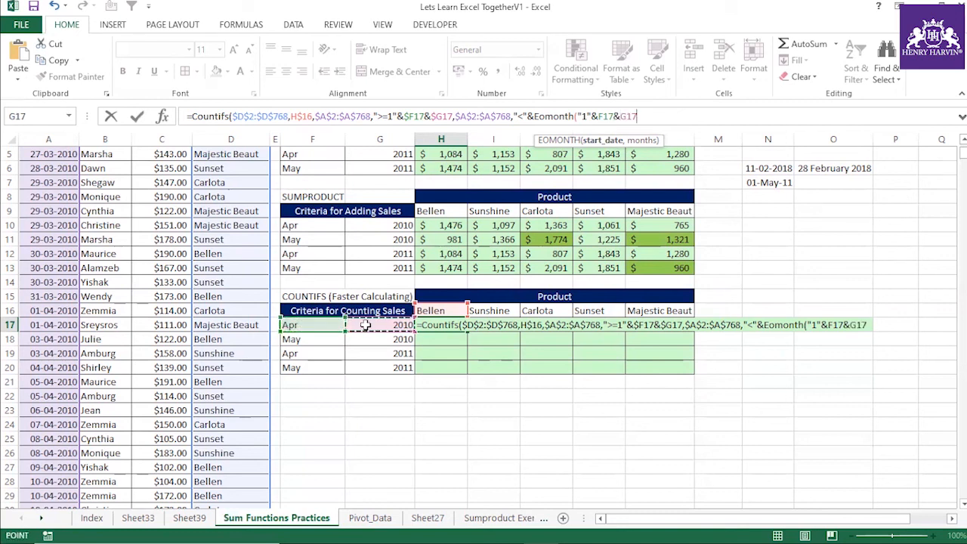
text(,0)))
key(Return)
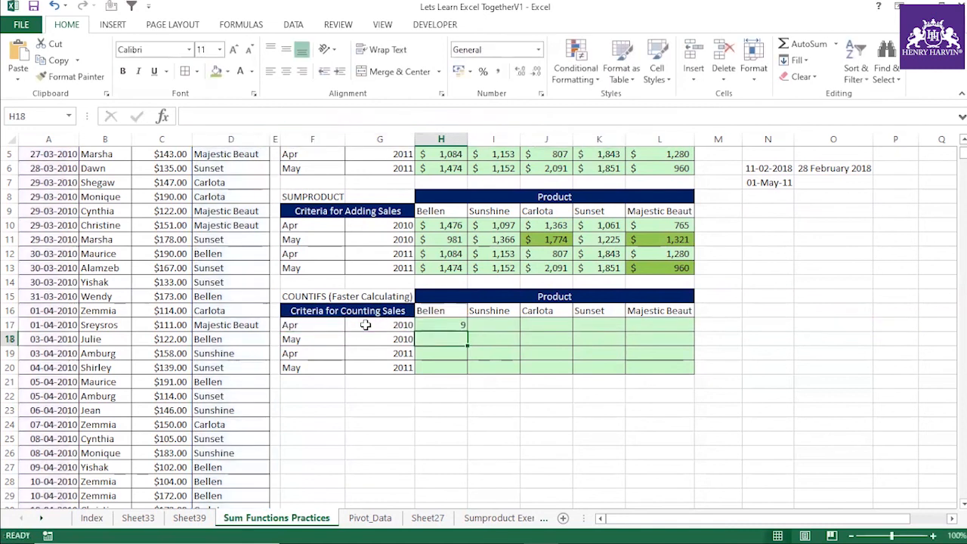
- Lock the columns of the EOMONTH month and year references as $F17 and $G17, and fill the formula through H17:L20
click(456, 327)
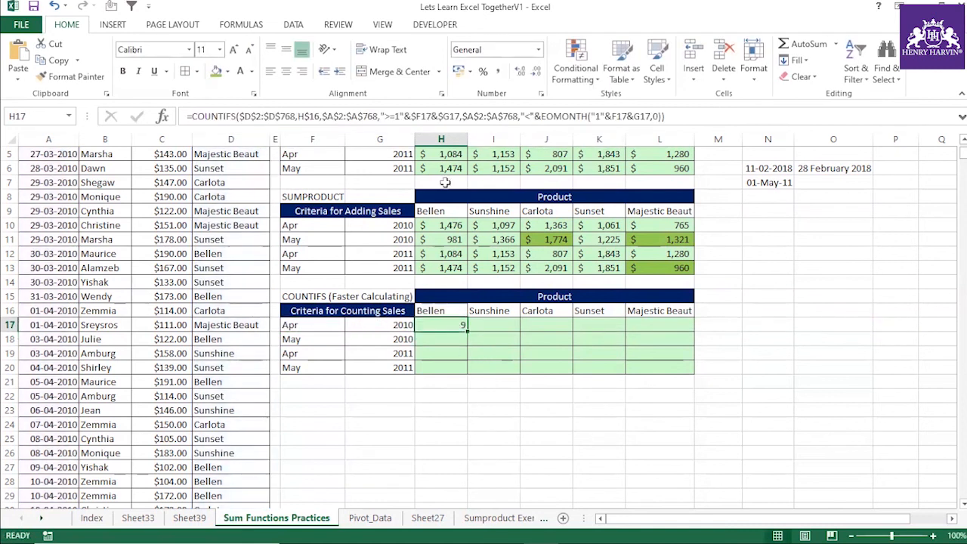
click(616, 116)
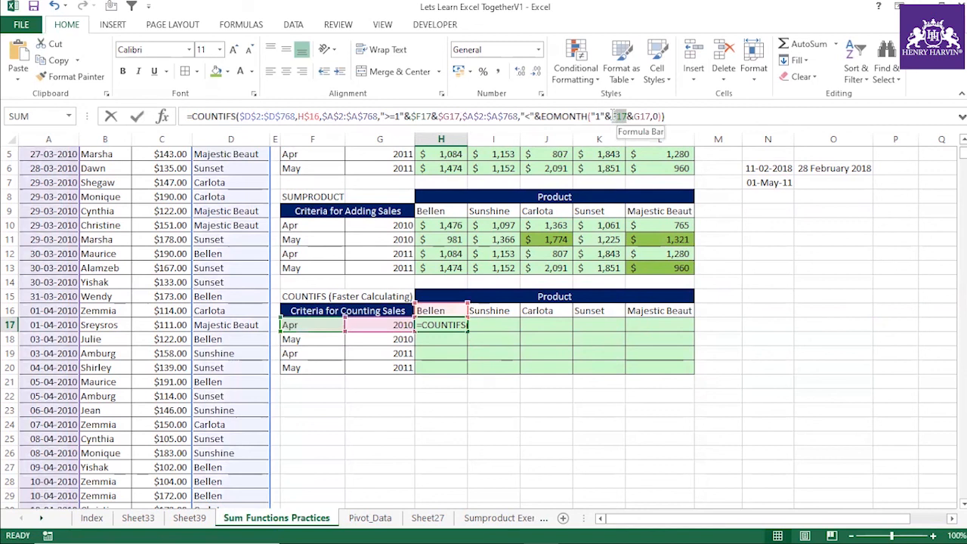
double_click(617, 116)
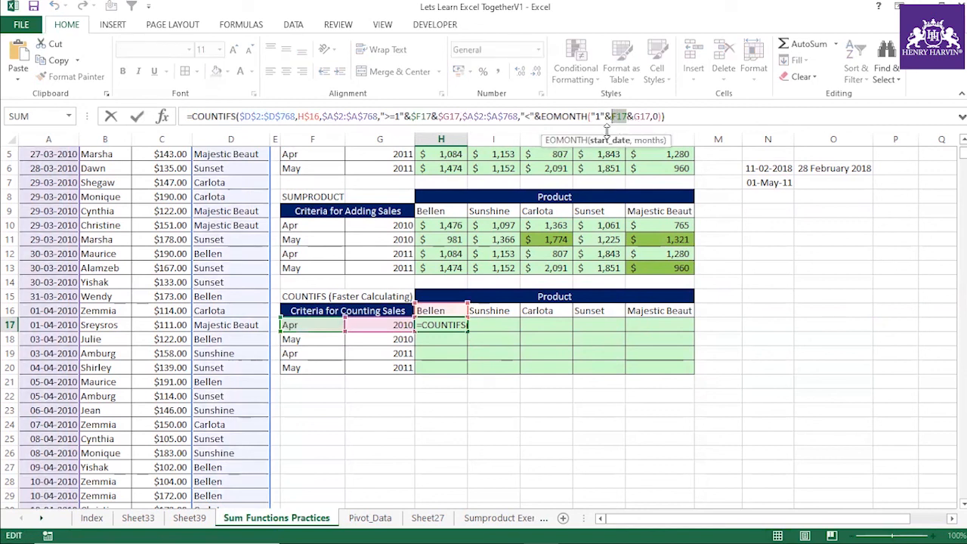
drag(653, 115, 609, 115)
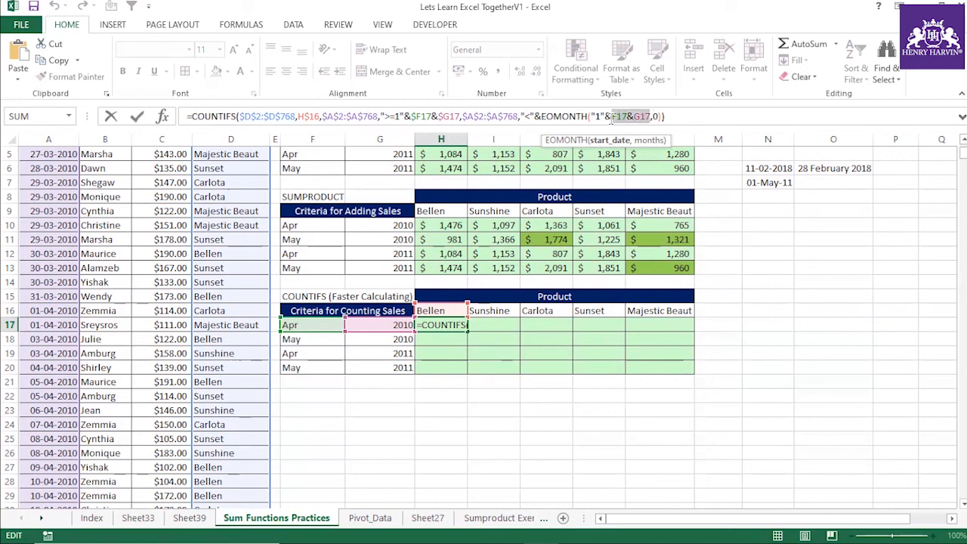
key(F4)
key(F4)
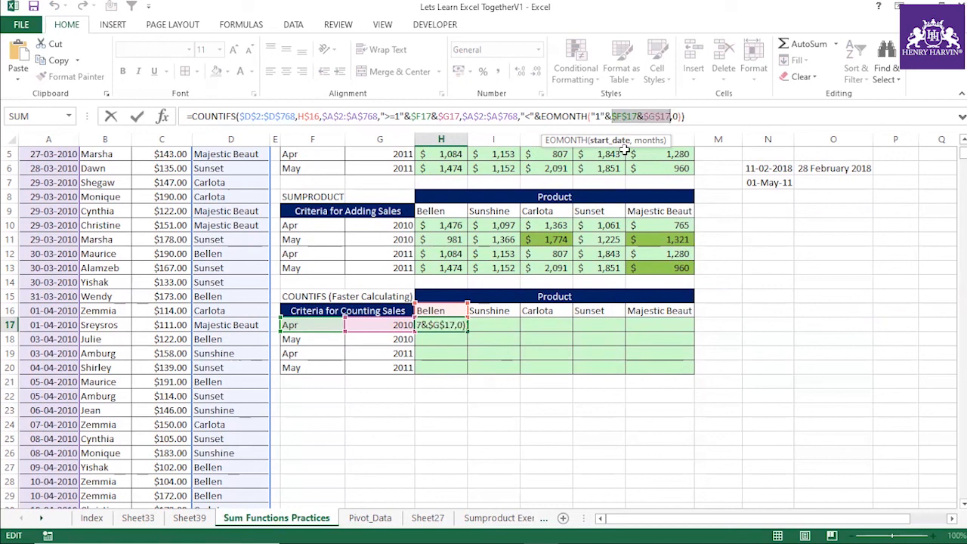
key(F4)
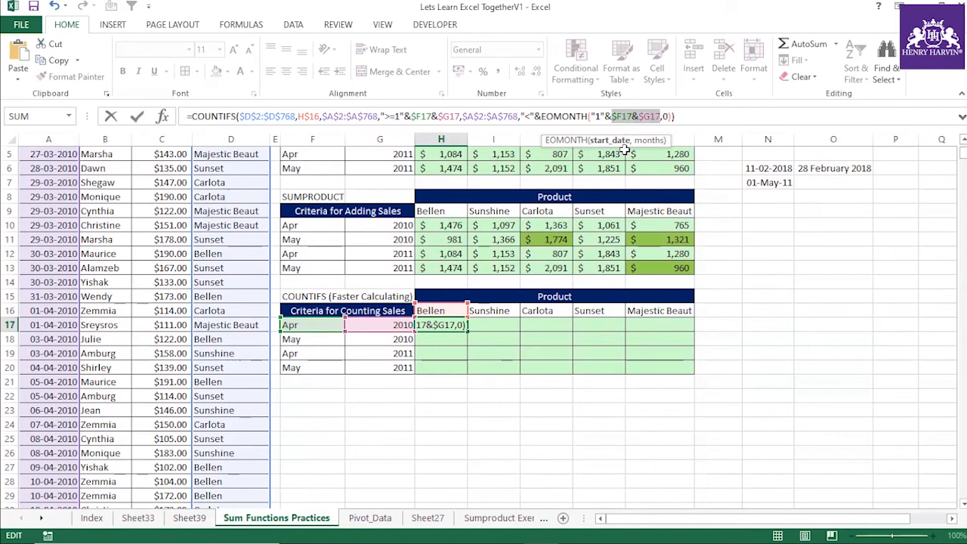
key(Return)
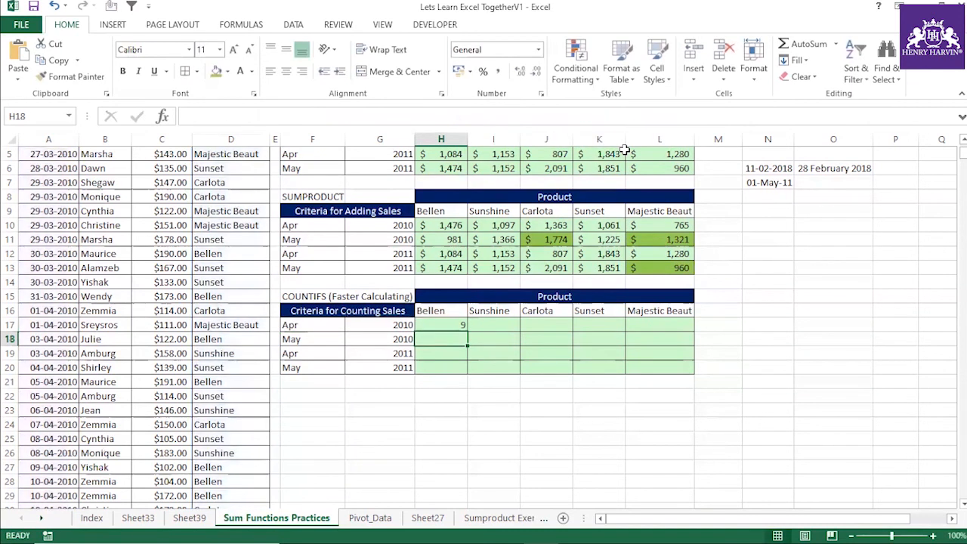
click(451, 324)
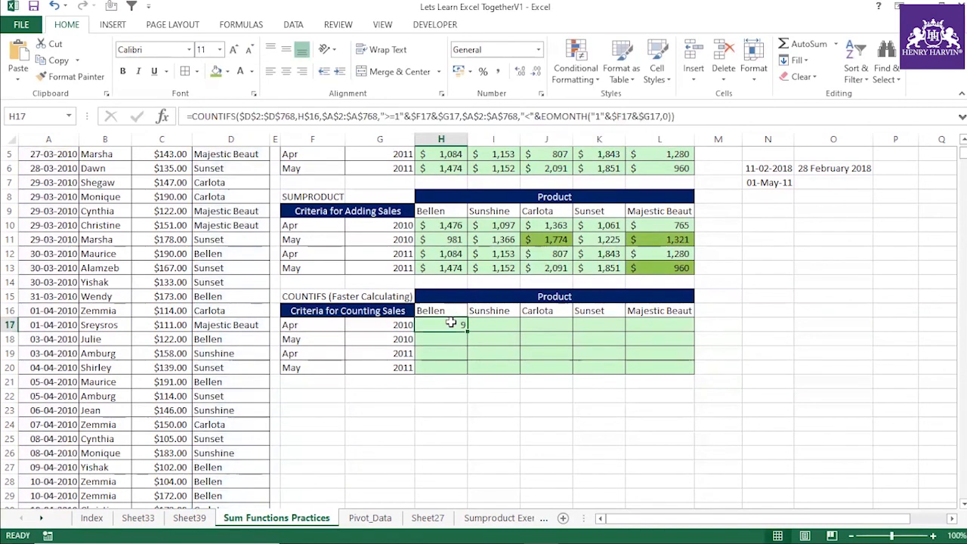
drag(467, 327, 676, 380)
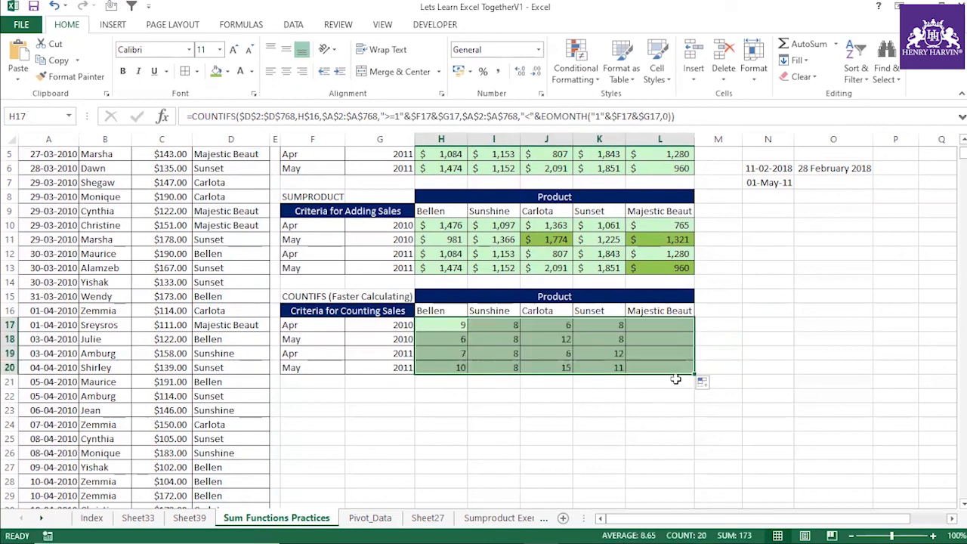
- Highlight the Sunset header in K16 and its April 2011 count in K19 with the green fill
click(593, 311)
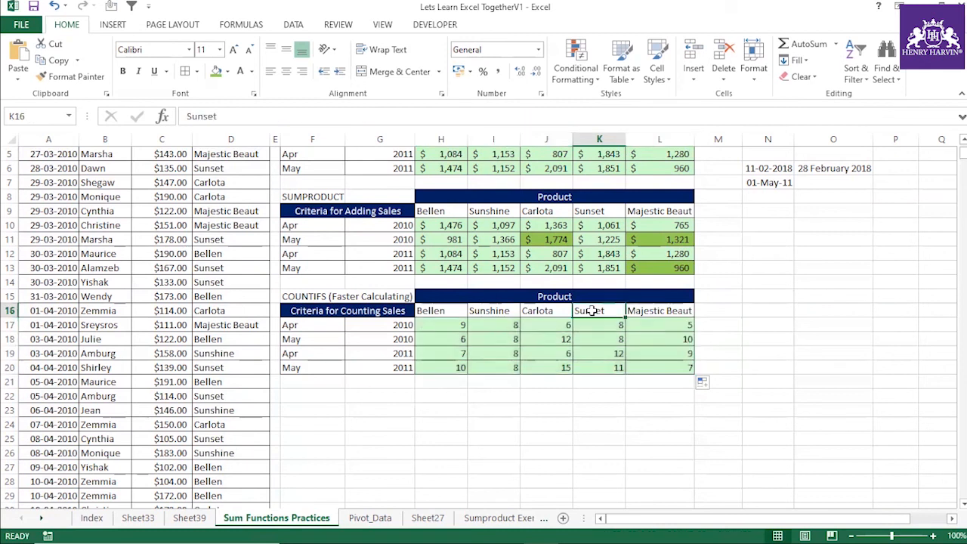
click(217, 75)
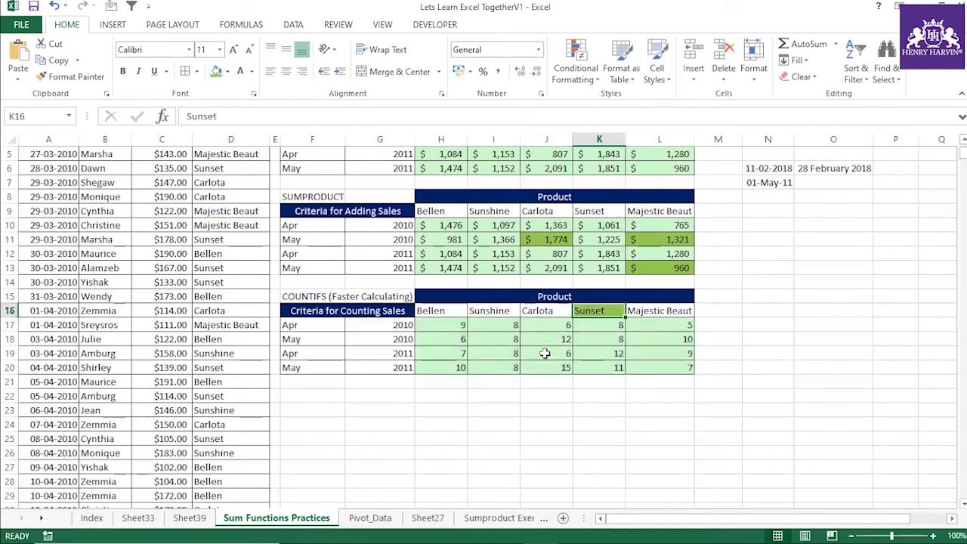
click(597, 353)
click(218, 72)
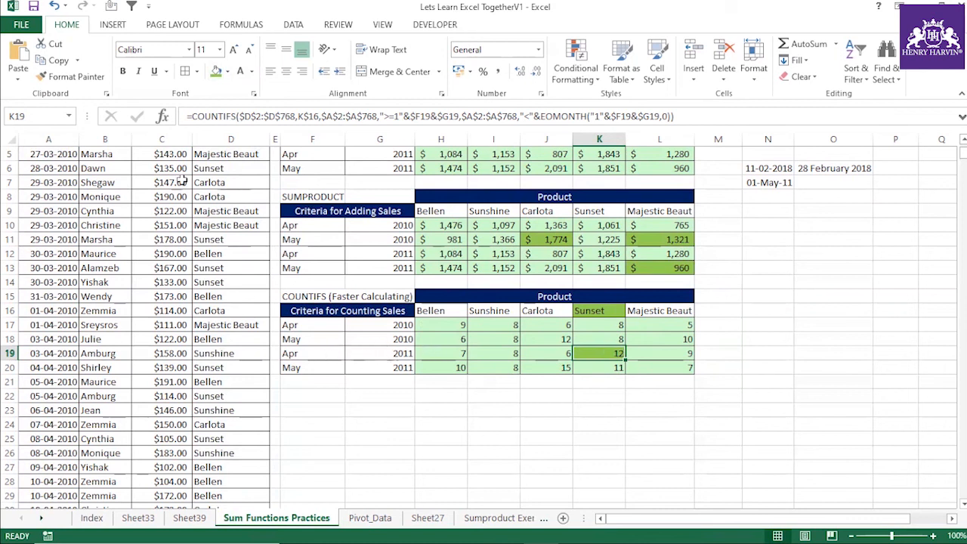
- Turn on filters for the sales data and filter the Date column to April 2011 only
scroll(185, 210, up, 2)
click(178, 153)
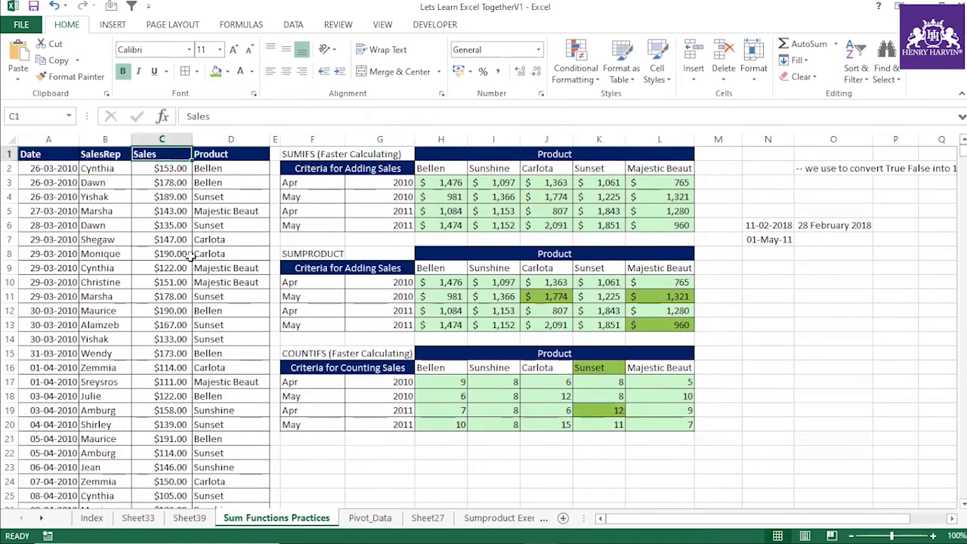
key(ctrl+shift+l)
click(72, 154)
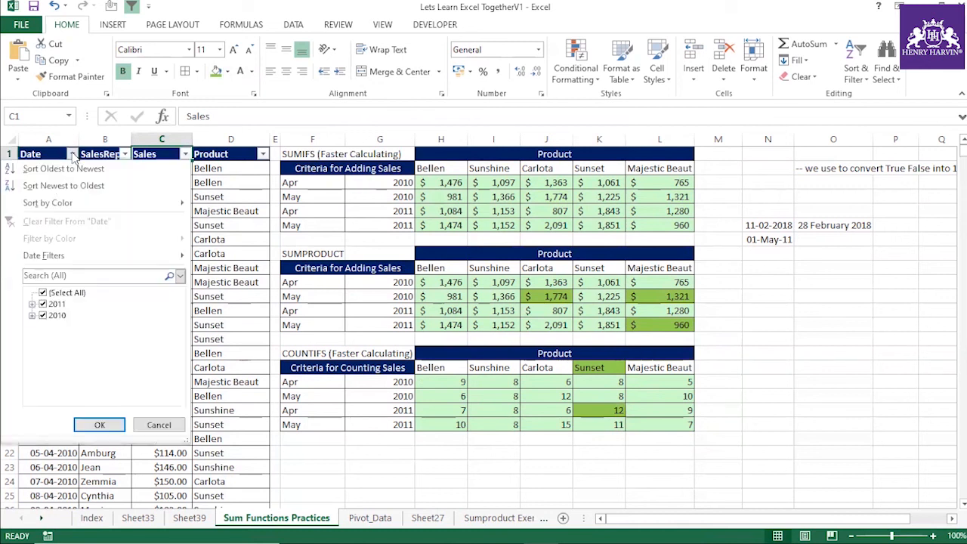
click(43, 293)
click(32, 304)
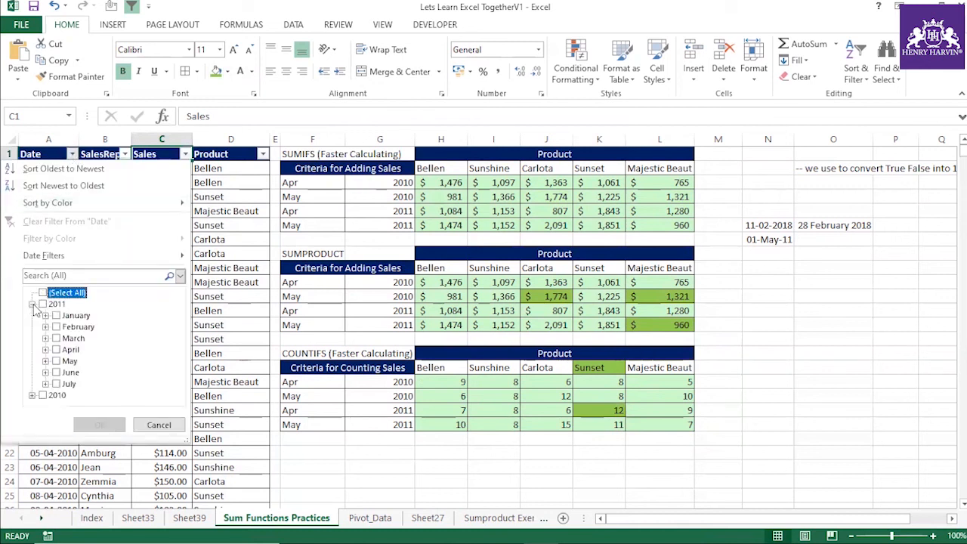
click(57, 350)
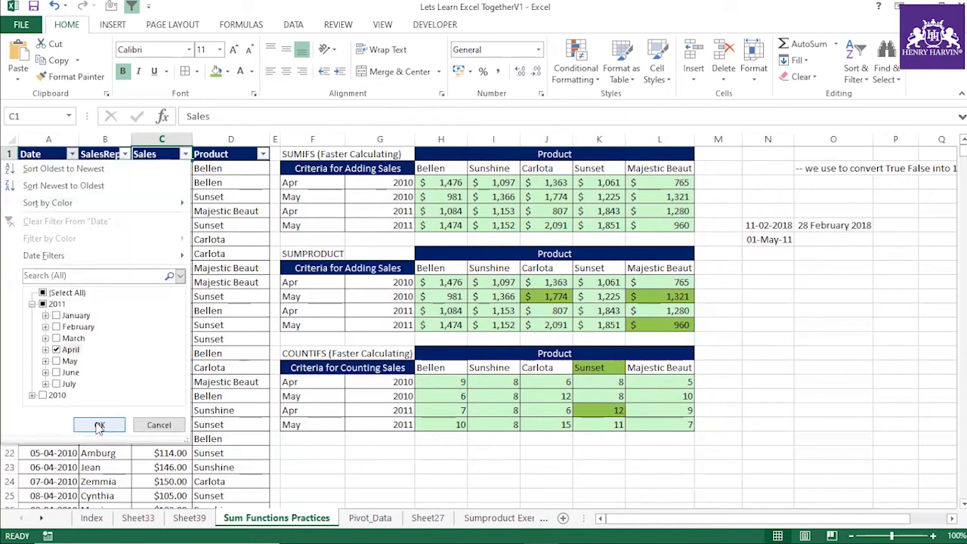
click(99, 427)
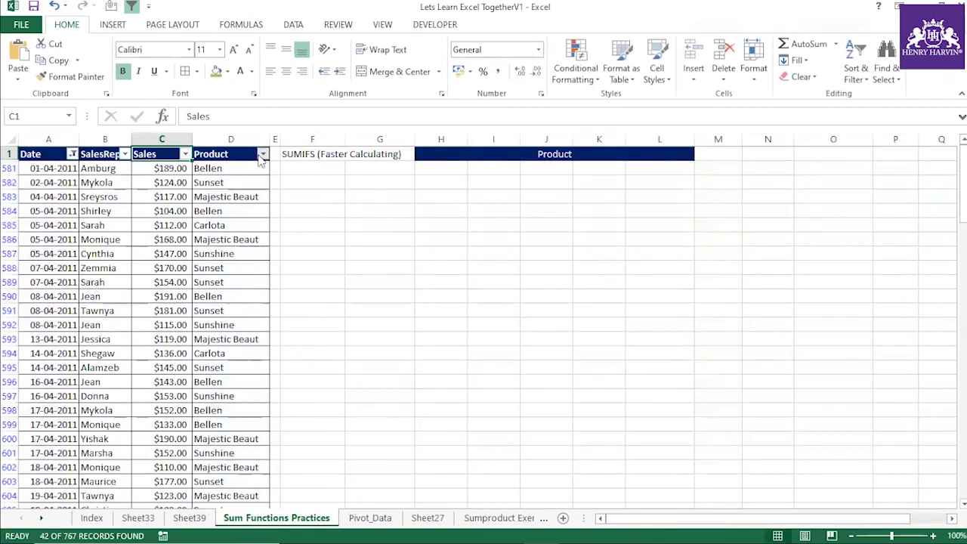
- Filter the Product column to Sunset only and select the remaining sales rep cells to count the records
click(263, 154)
click(145, 293)
click(142, 337)
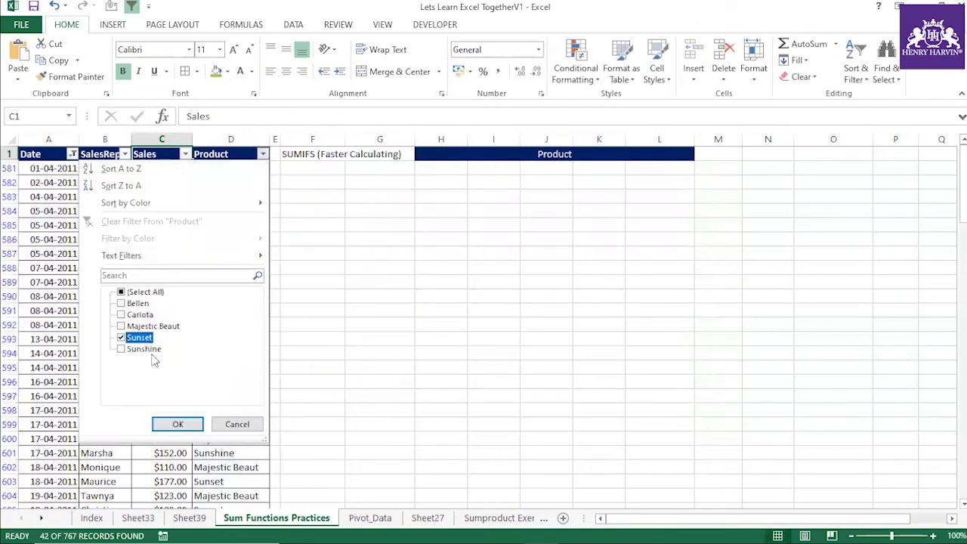
click(179, 424)
drag(103, 168, 105, 325)
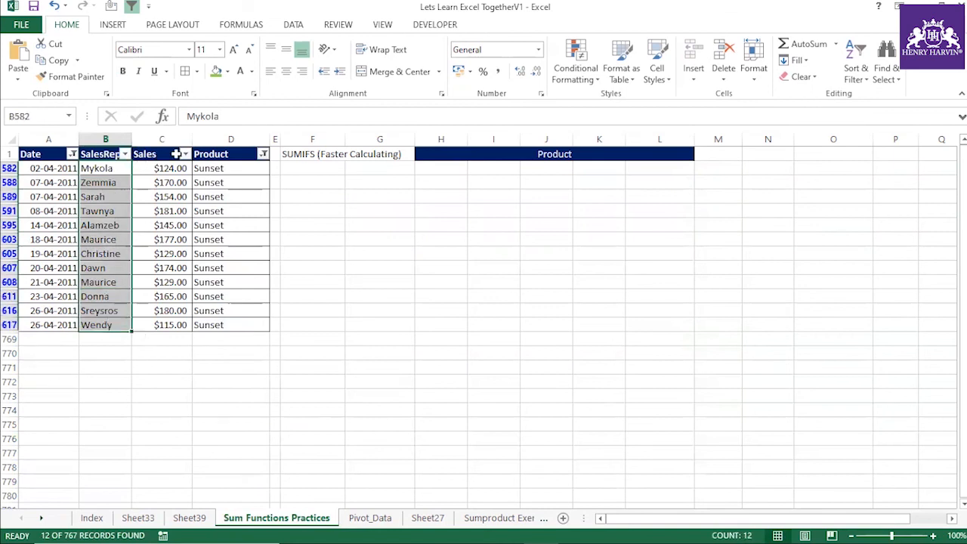
- Check the number of April 2011 Sunshine records by filtering the Product column to Sunshine, and turn off the data filters
click(262, 155)
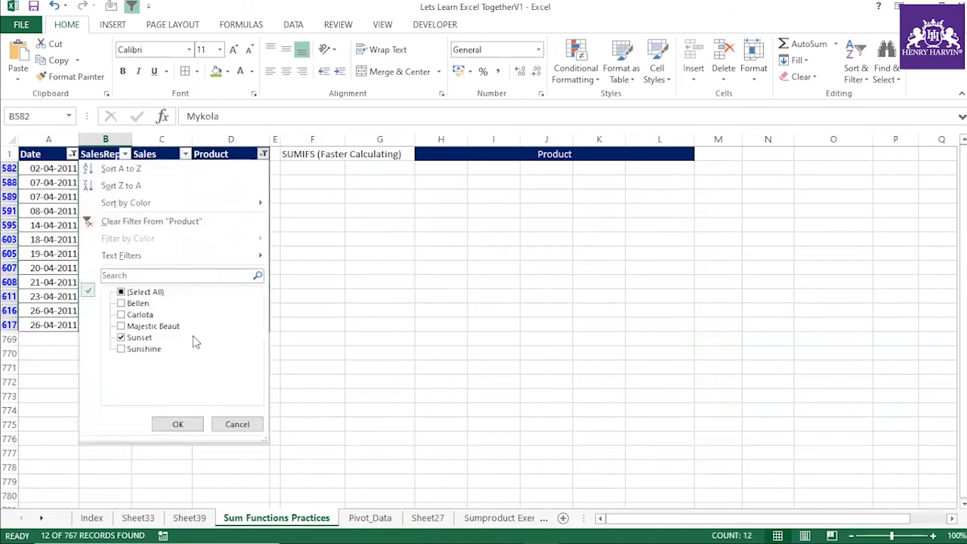
click(143, 337)
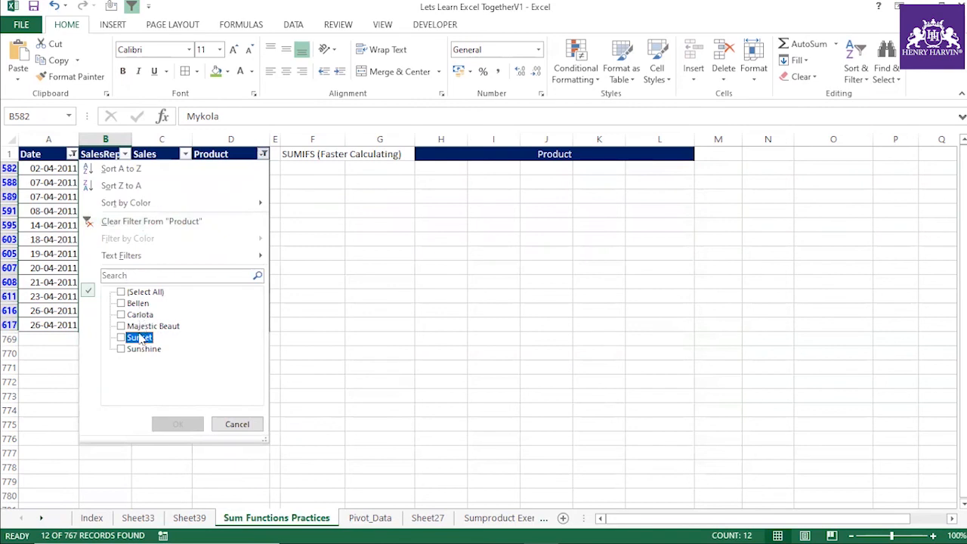
click(142, 349)
click(176, 424)
drag(120, 174, 114, 265)
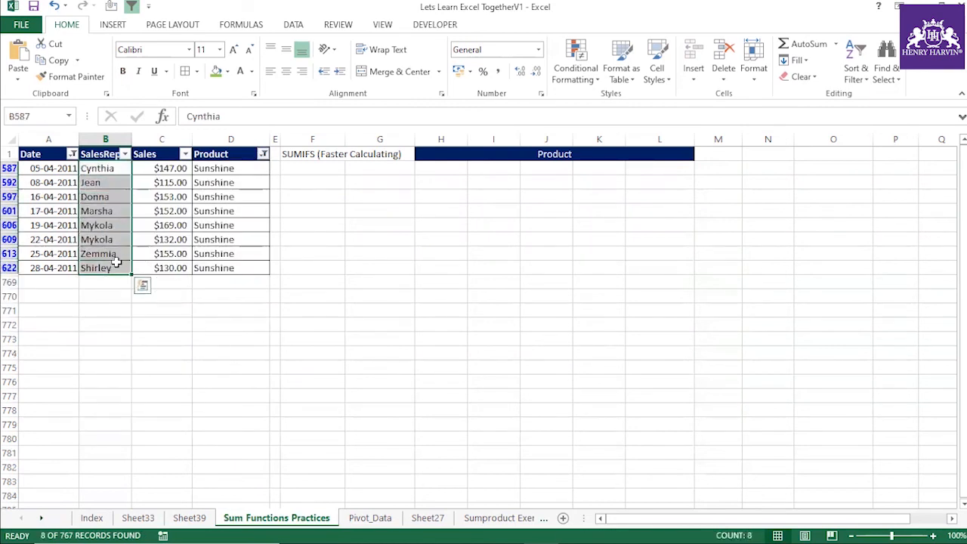
click(212, 153)
key(ctrl+shift+l)
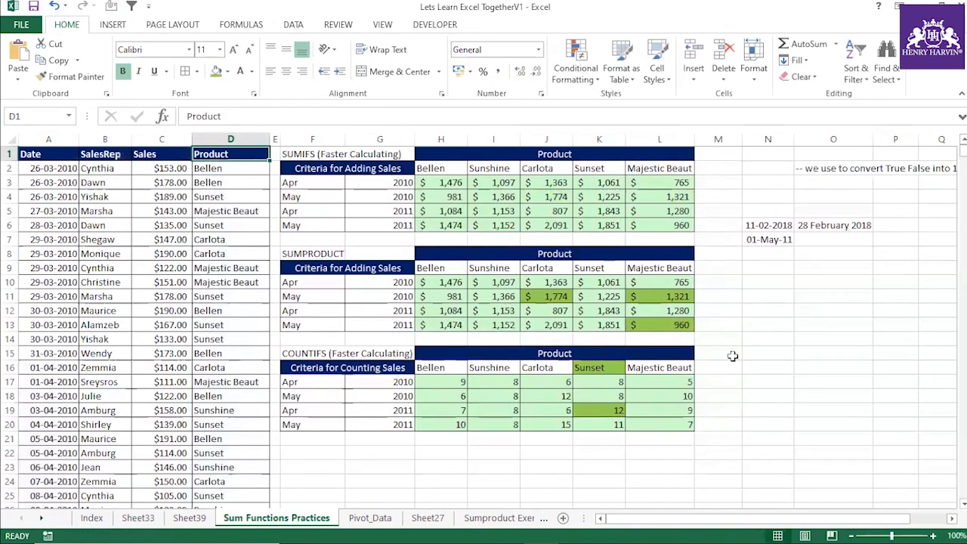
- Highlight the April 2011 Sunshine count in I19 with the green fill
click(504, 410)
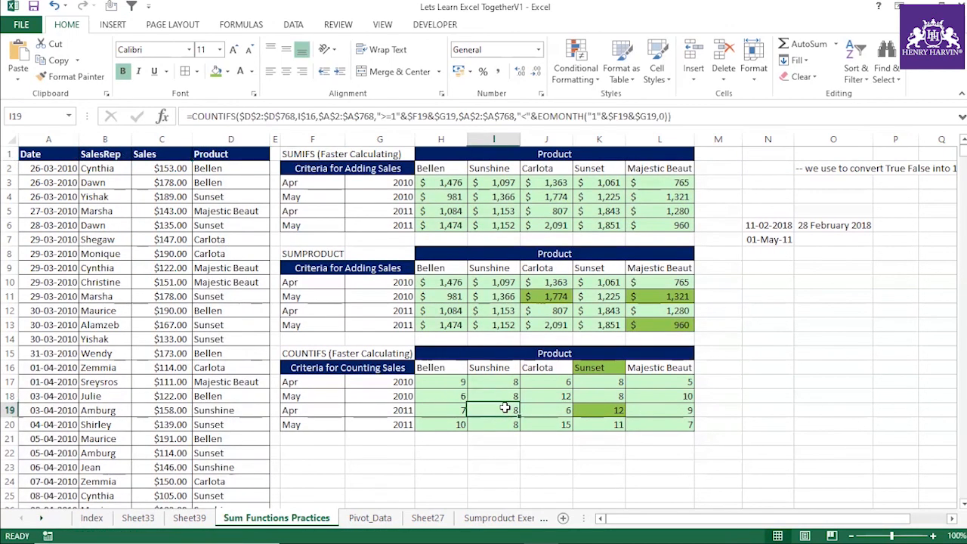
click(628, 368)
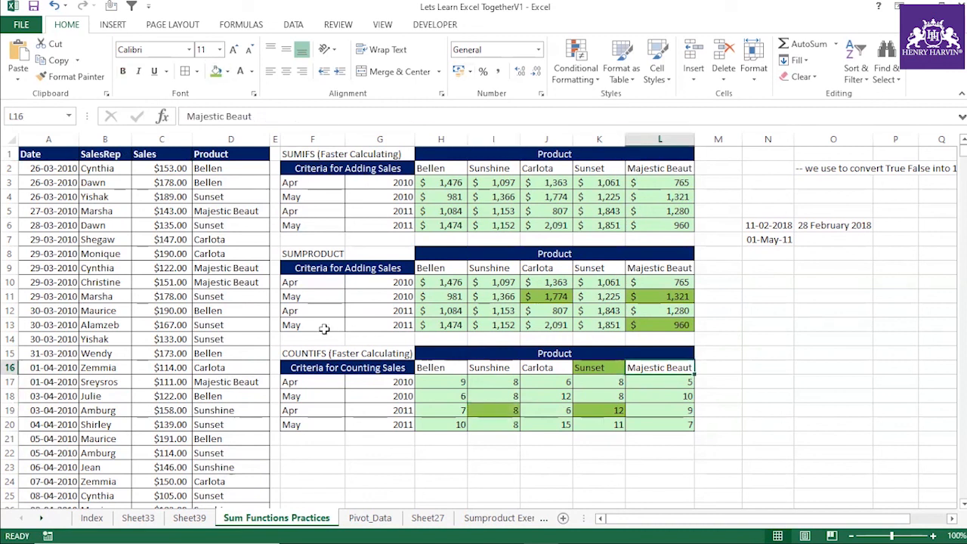
click(444, 194)
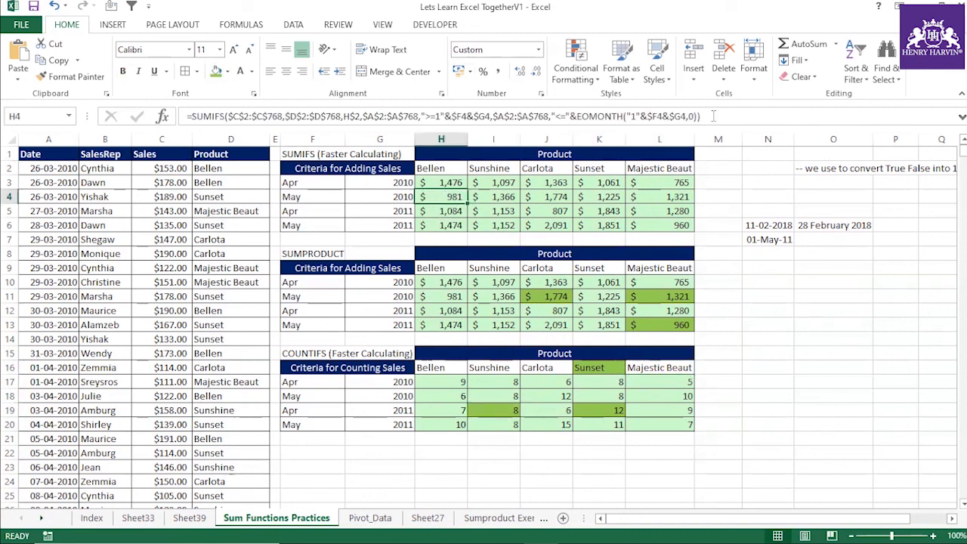
click(669, 117)
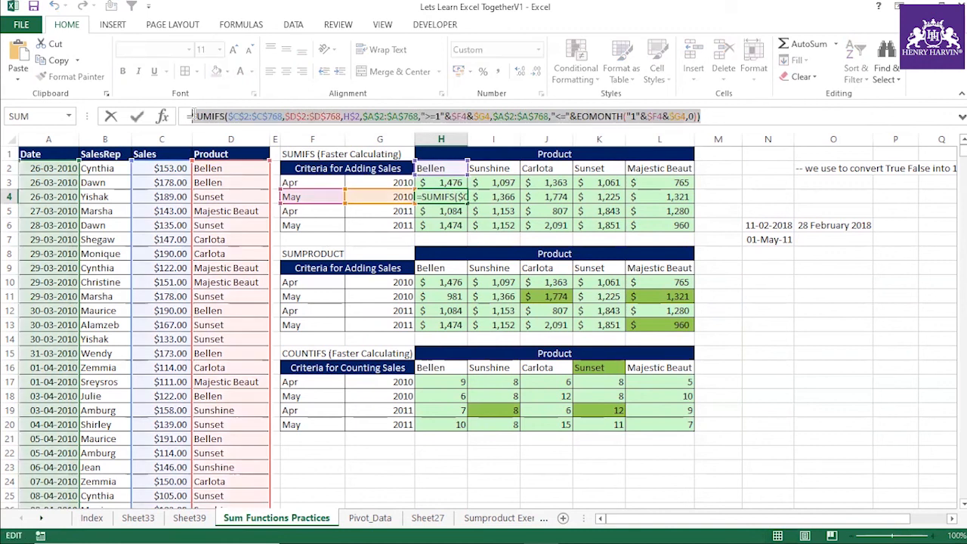
key(Escape)
click(406, 453)
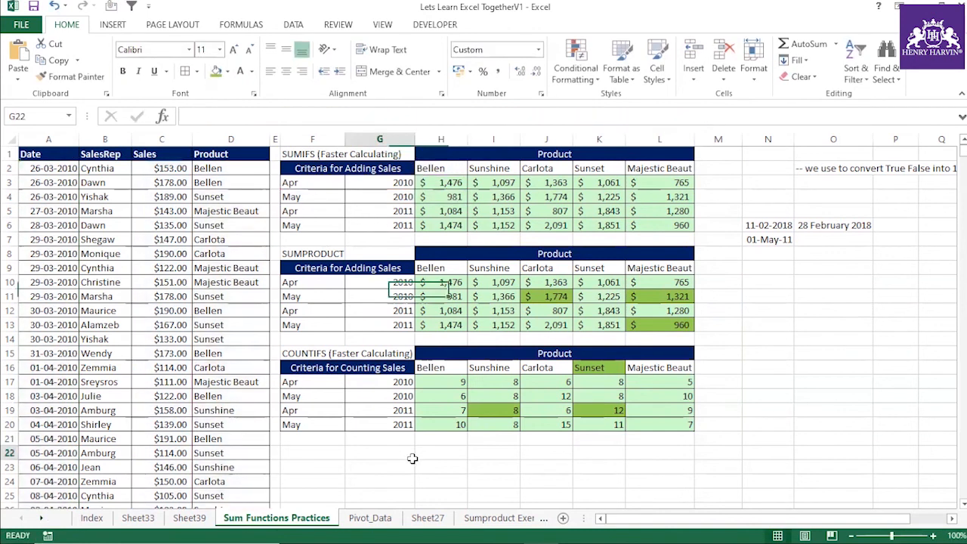
- Show the formulas behind the SUMIFS, SUMPRODUCT and COUNTIFS tables to compare them, and switch back to displaying values
click(448, 183)
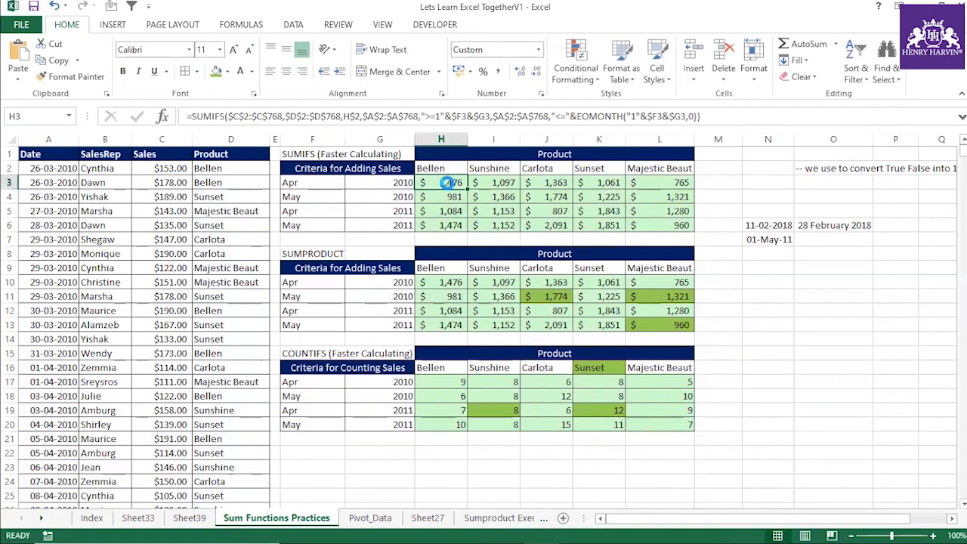
key(ctrl+grave)
drag(725, 519, 801, 526)
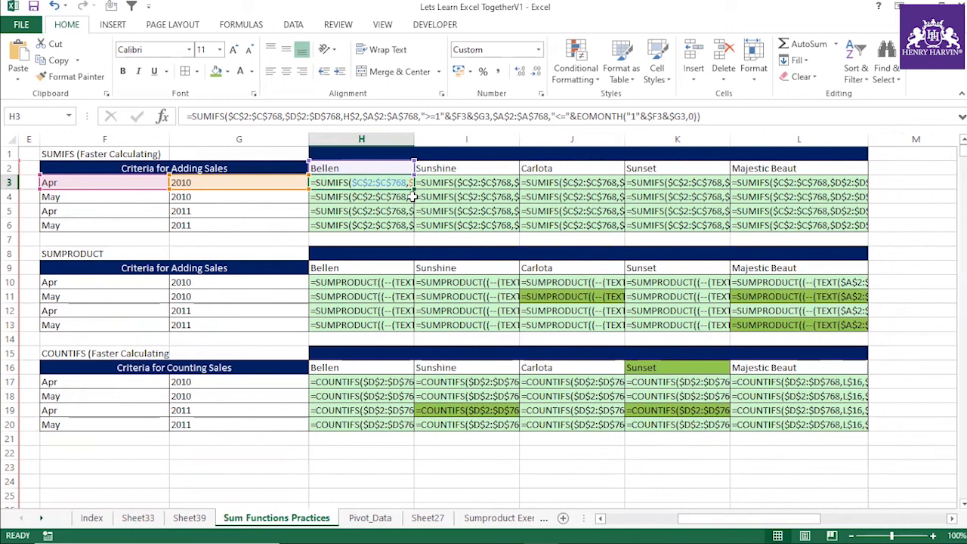
key(ctrl+grave)
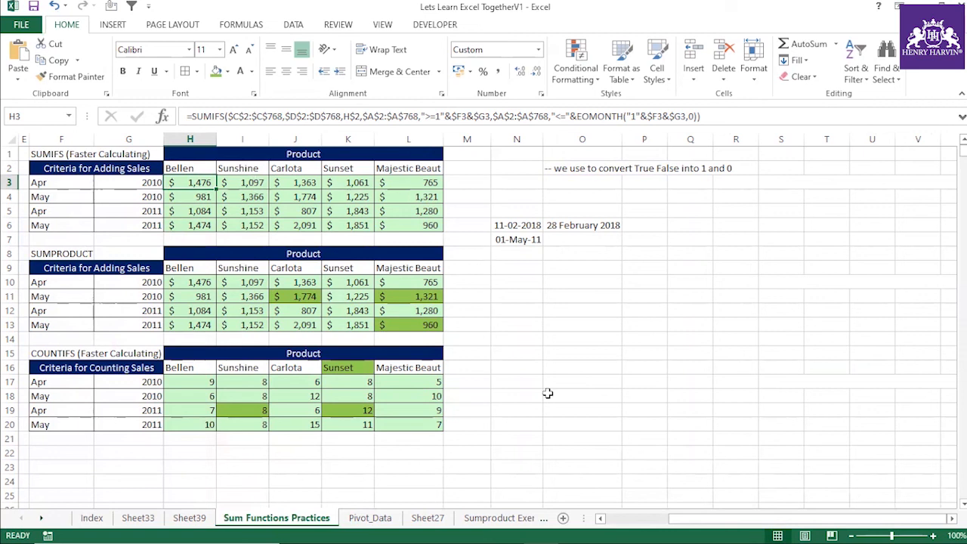
drag(756, 518, 680, 520)
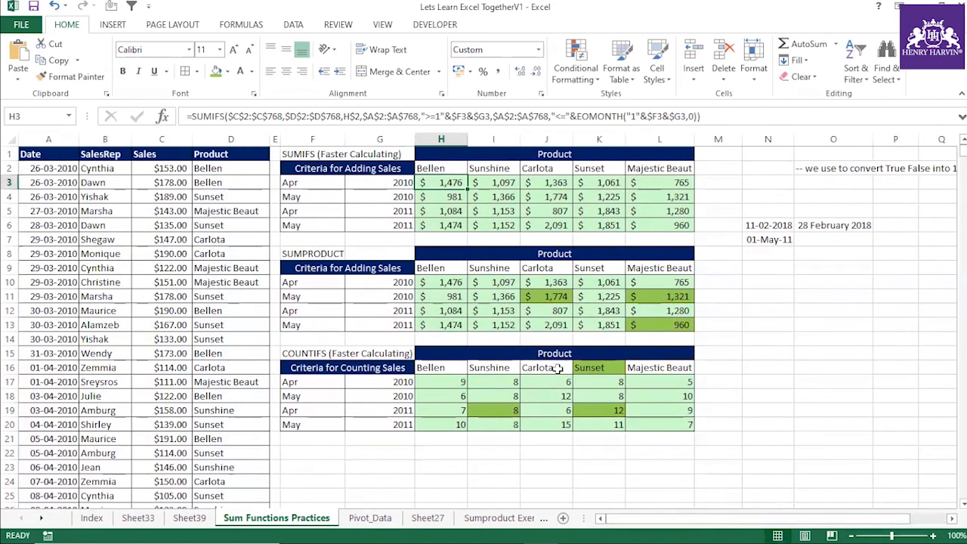
- Copy the SUMIFS formula from H3 without its equals sign and paste it as text into F22
click(186, 118)
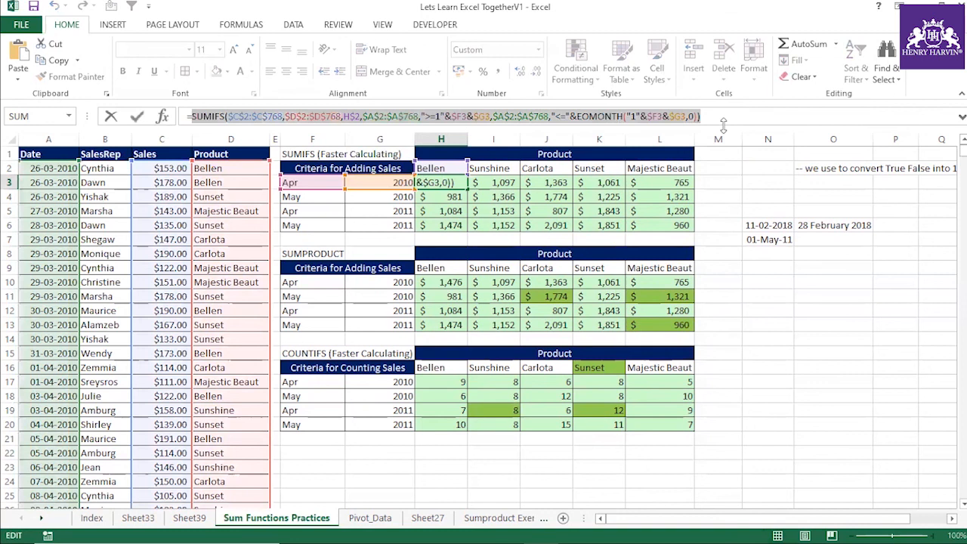
key(Escape)
click(333, 453)
text(SUMIFS($C$2:$C$768,$D$2:$D$768,H$2,$A$2:$A$768,">=1"&$F$3&$G$3,$A$2:$A$768,"<="&EOMONTH("1"&$F$3&$G$3,0)))
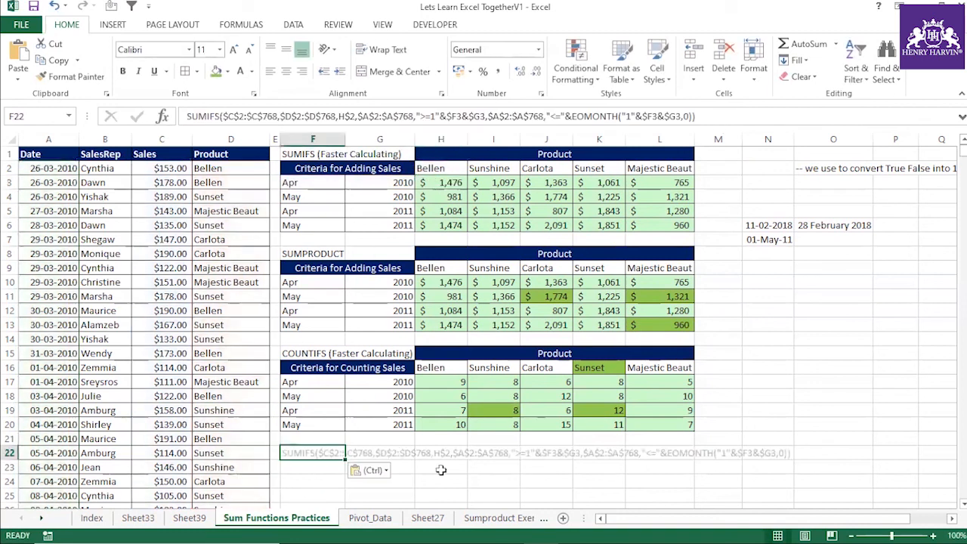
- Copy the full SUMPRODUCT formula text, including the equals sign, from the April 2010 Bellen cell H10
click(436, 278)
drag(645, 120, 228, 103)
key(ctrl+c)
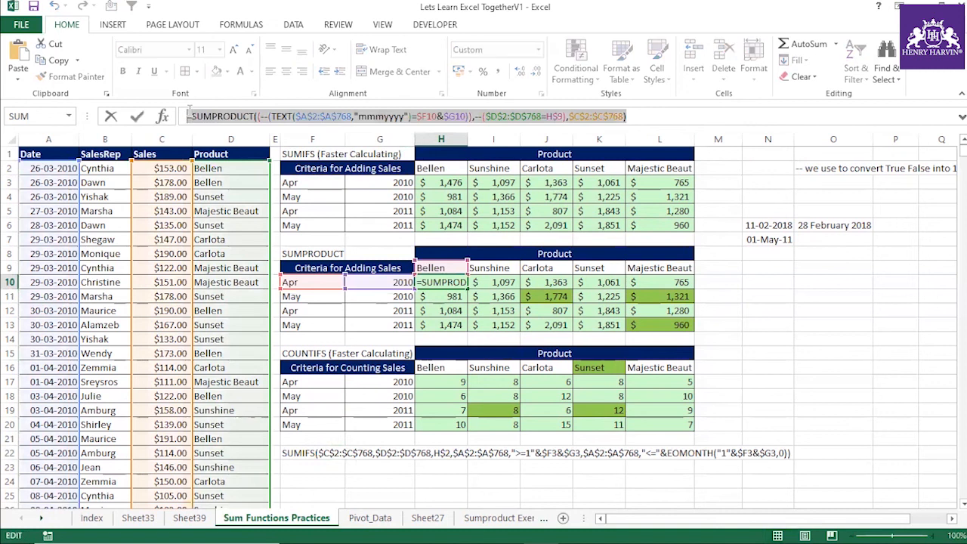
key(Escape)
click(291, 463)
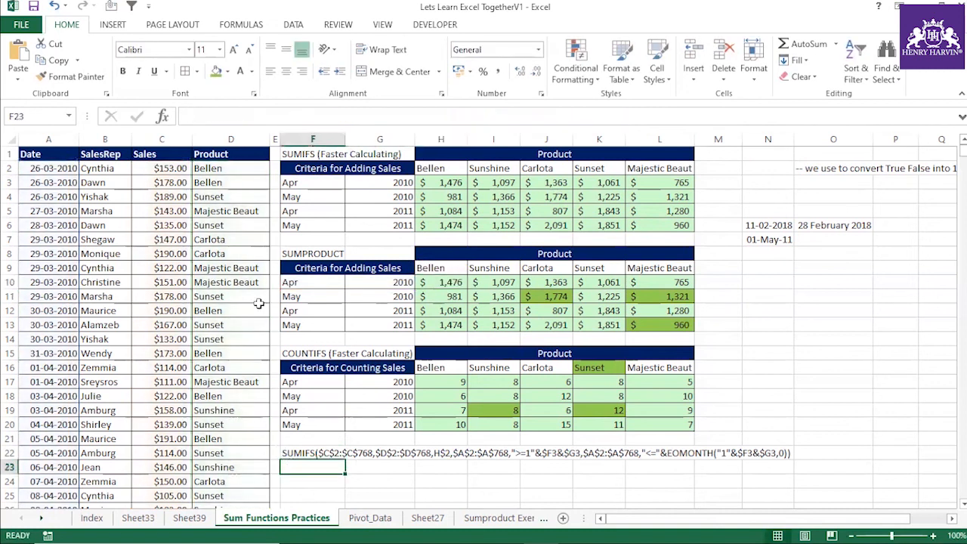
text(')
key(ctrl+v)
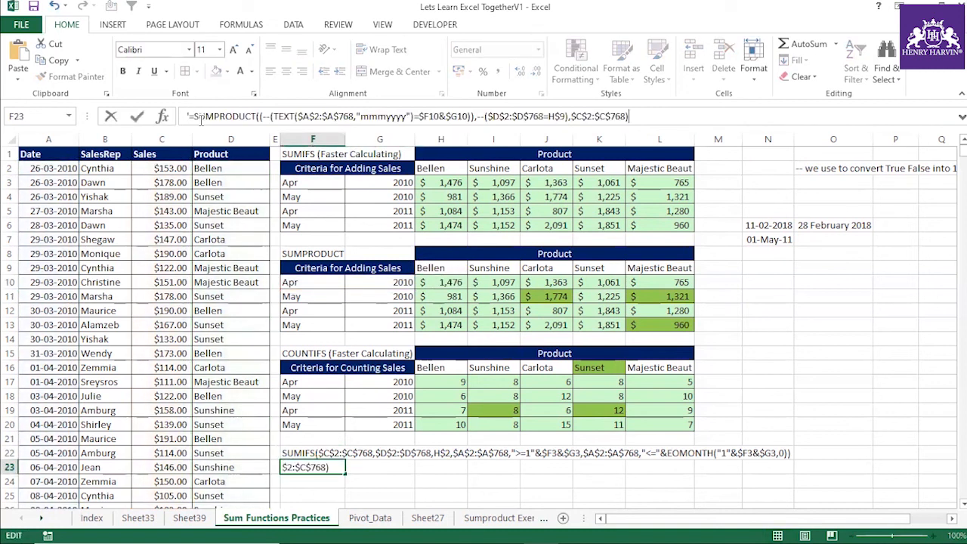
key(Escape)
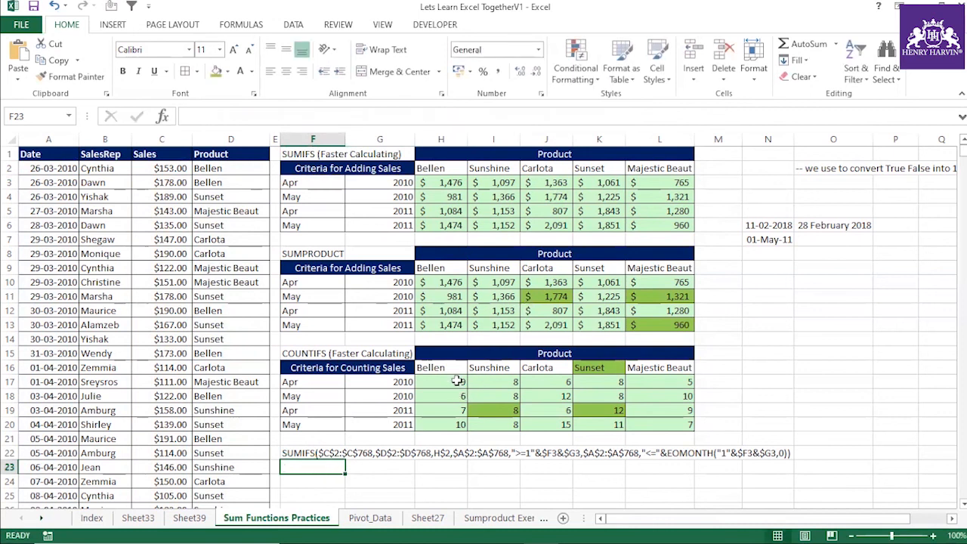
- Paste the copied SUMPRODUCT formula into F23 and store it as text with a leading apostrophe
click(437, 369)
click(328, 465)
key(ctrl+v)
click(188, 117)
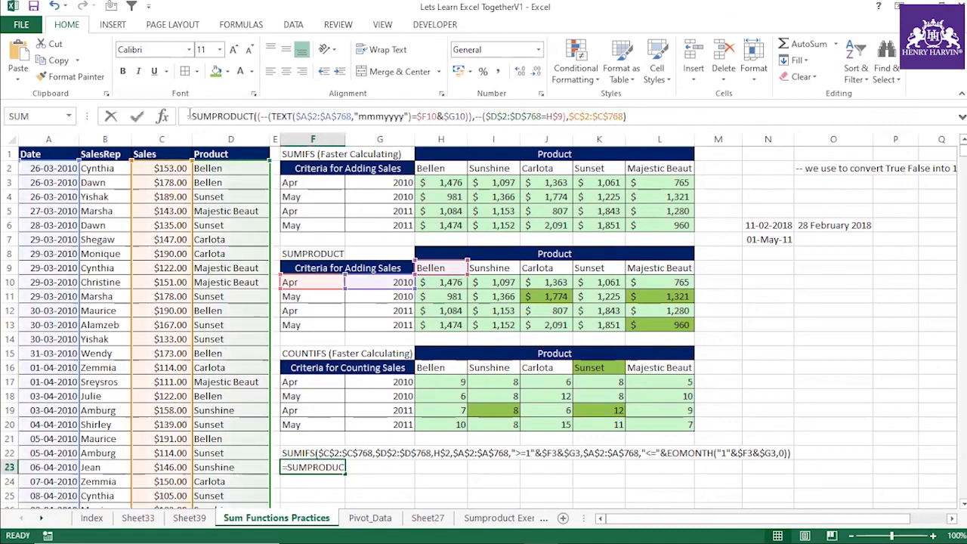
text(')
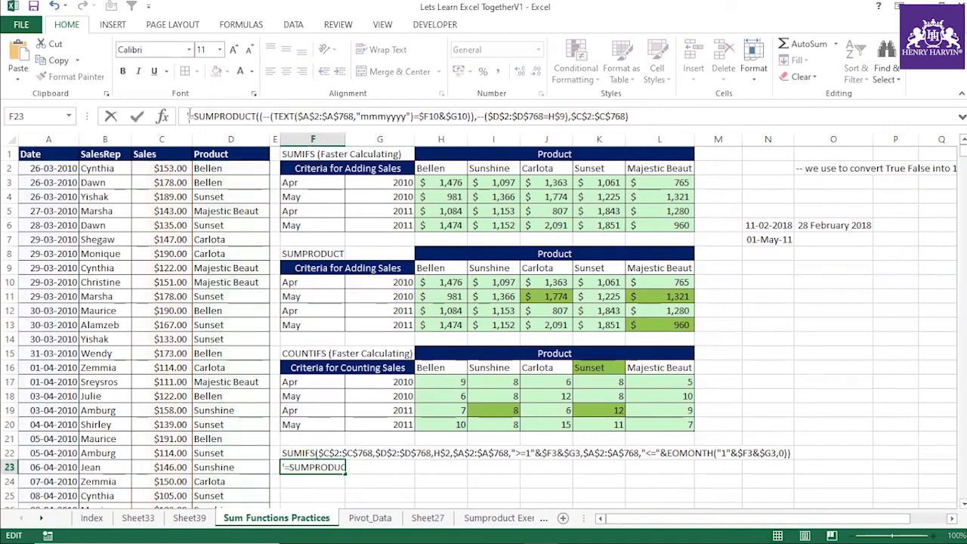
key(Return)
- Copy the full COUNTIFS formula from H17 into F24 as text with a leading apostrophe
click(459, 384)
drag(716, 119, 177, 114)
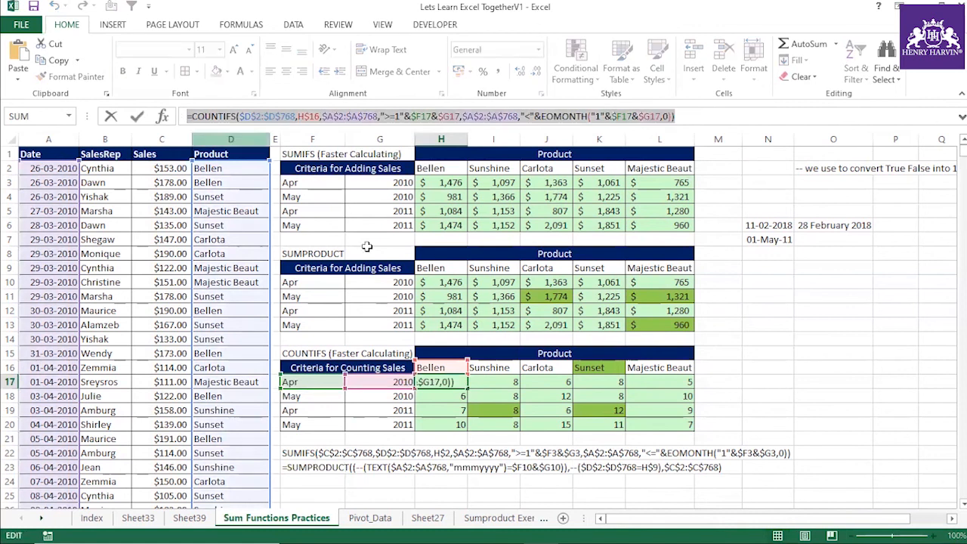
key(Escape)
click(316, 479)
text(')
text(=COUNTIFS($D$2:$D$768,H$16,$A$2:$A$768,">="&$F17&$G17,$A$2:$A$768,"<"&EOMONTH("1"&$F17&$G17,0)))
key(Return)
- Make the three formula texts in F22:F24 bold
scroll(300, 395, down, 3)
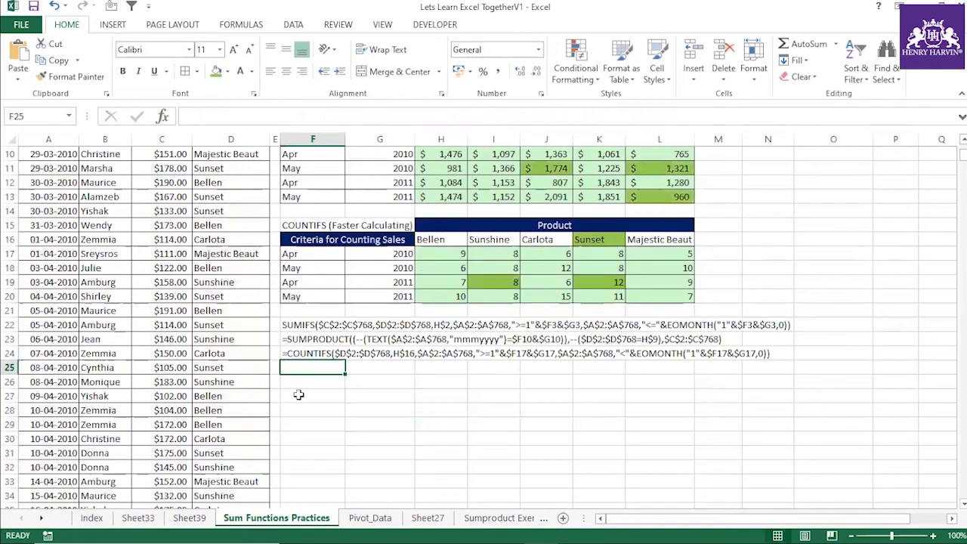
drag(306, 325, 308, 354)
key(ctrl+b)
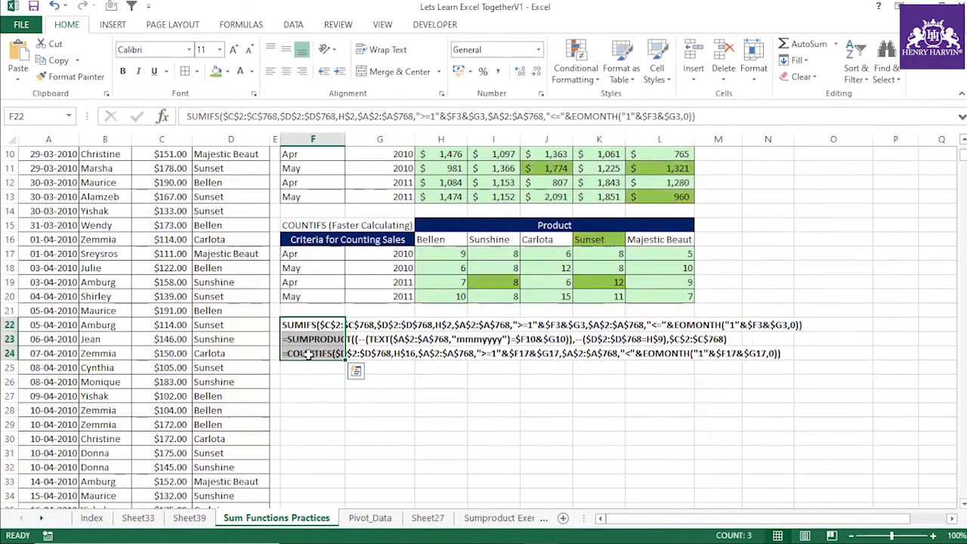
- Select the formula notes across F22:N24 and widen column N slightly so the longest formula text fits the range
drag(348, 137, 348, 136)
drag(321, 326, 764, 355)
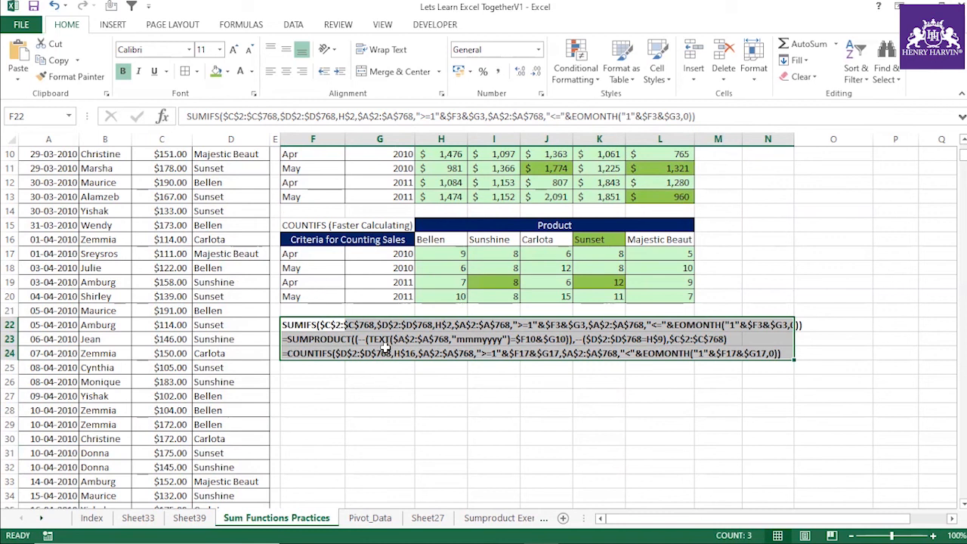
scroll(377, 351, up, 2)
scroll(377, 350, up, 1)
scroll(400, 337, down, 2)
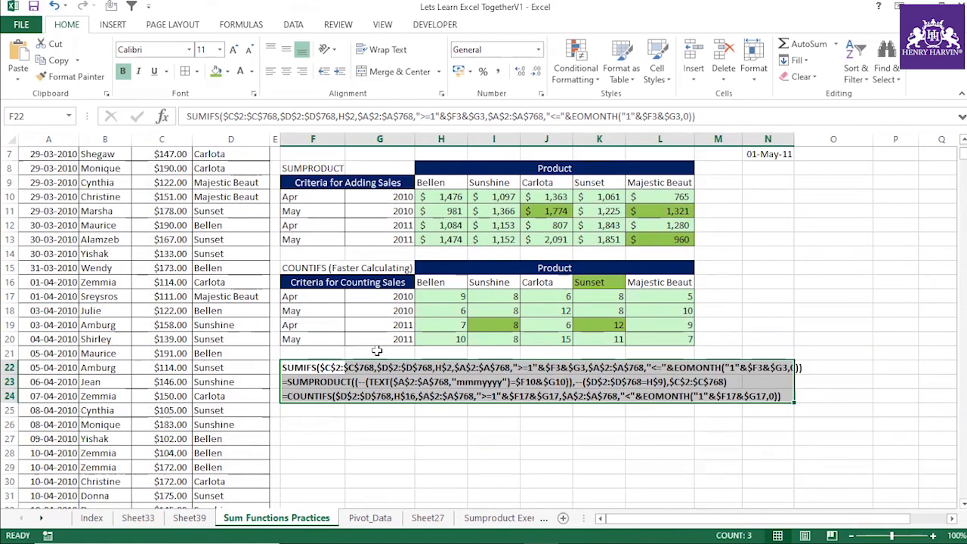
drag(793, 139, 807, 140)
scroll(451, 317, up, 2)
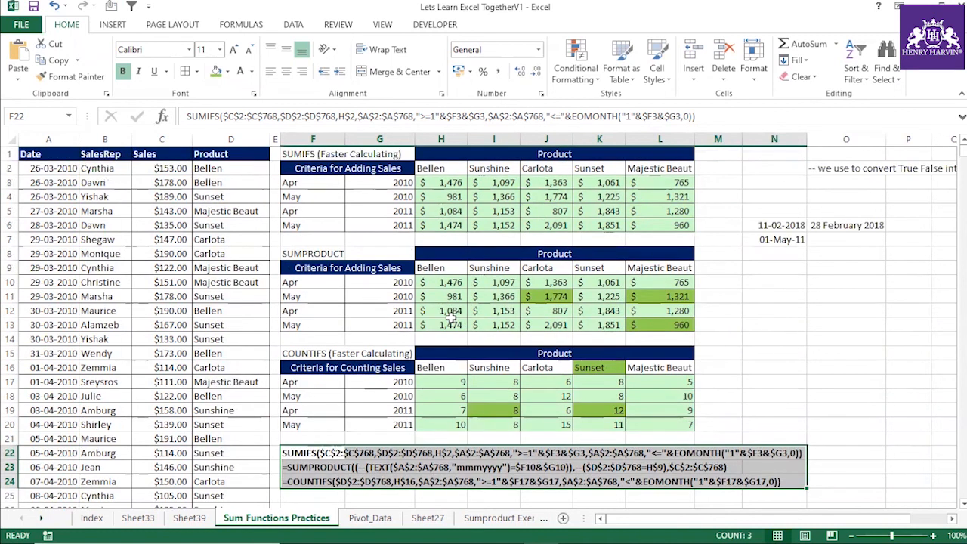